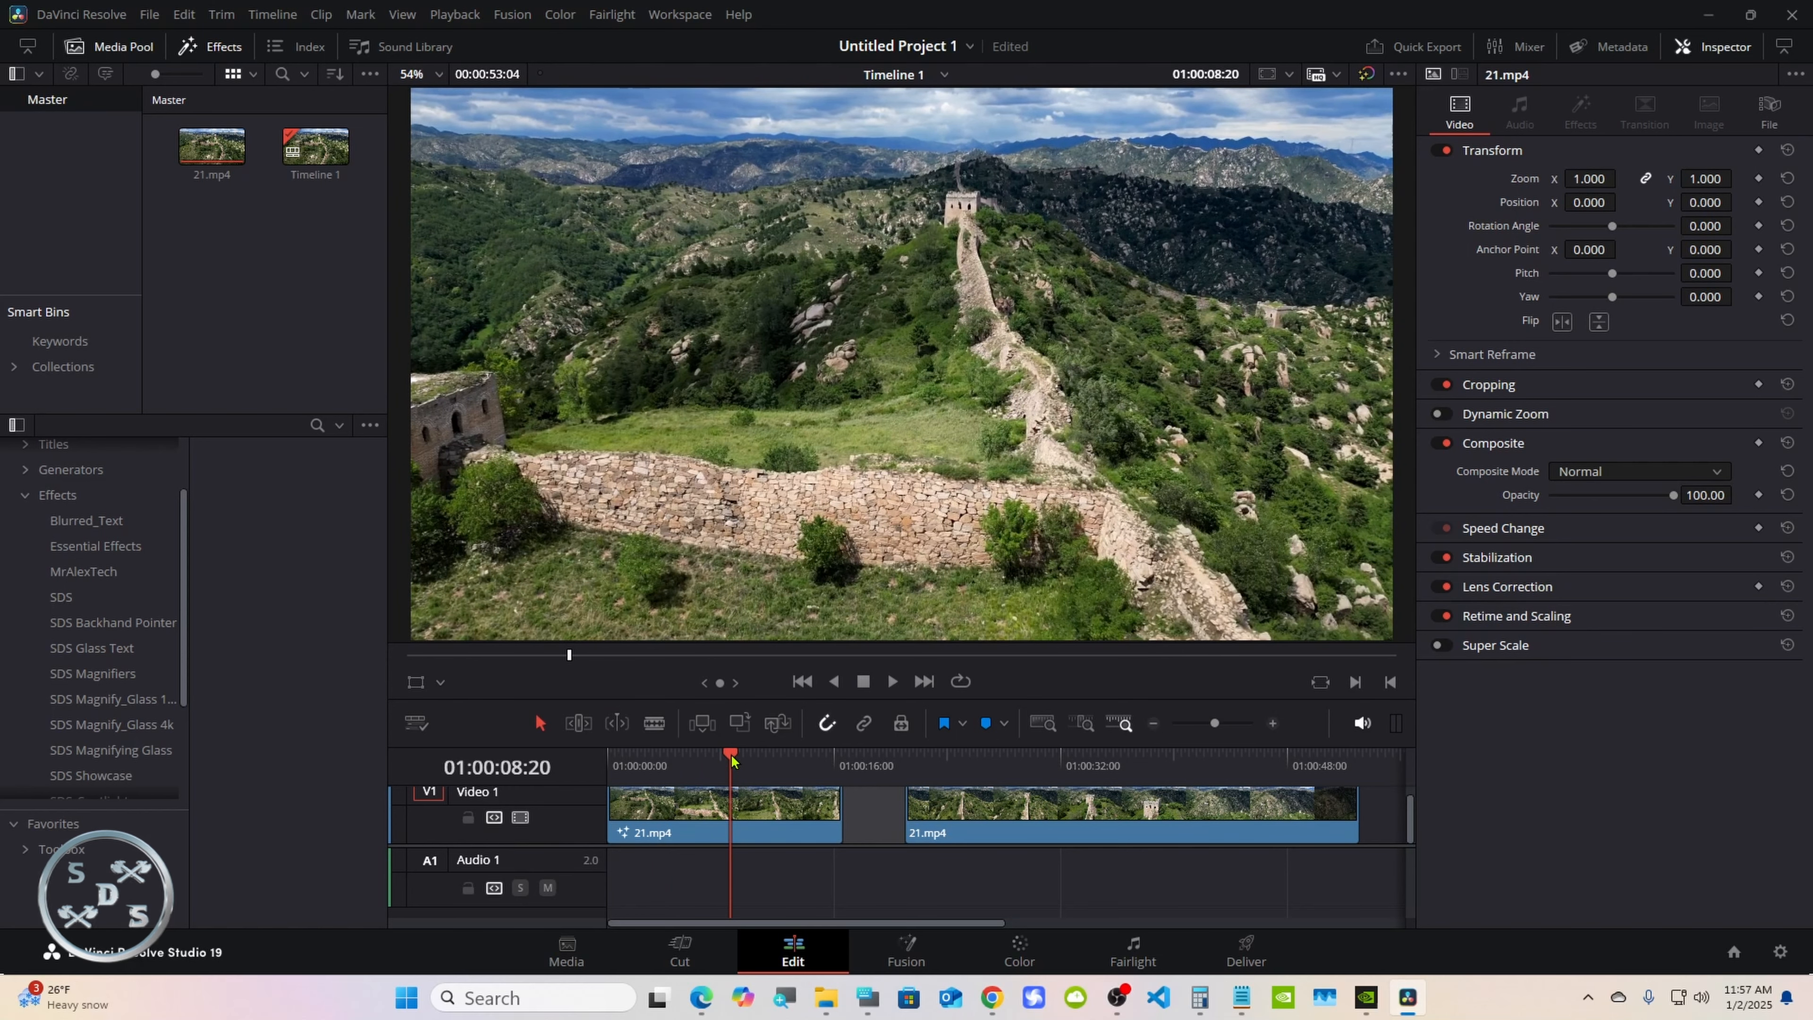
Open the 21.mp4 clip under the playhead in Fusion with a taller node editor and a single viewer.
click(904, 944)
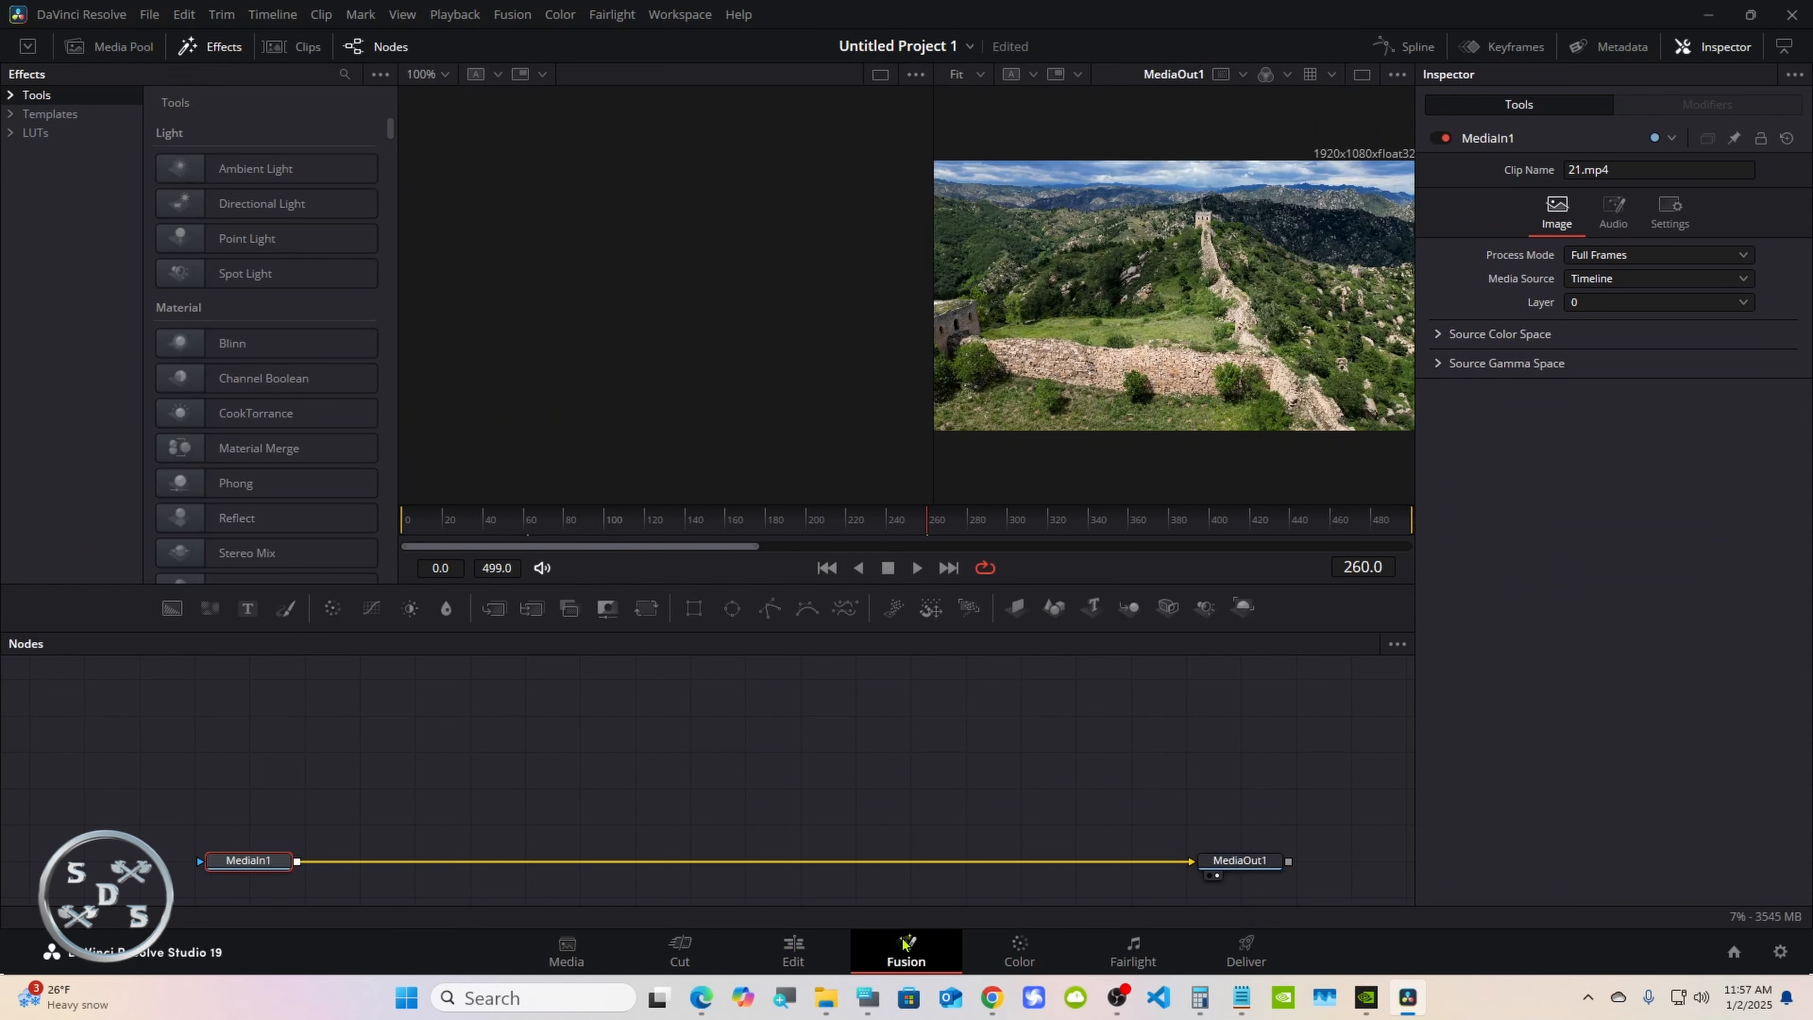
drag(798, 635, 798, 565)
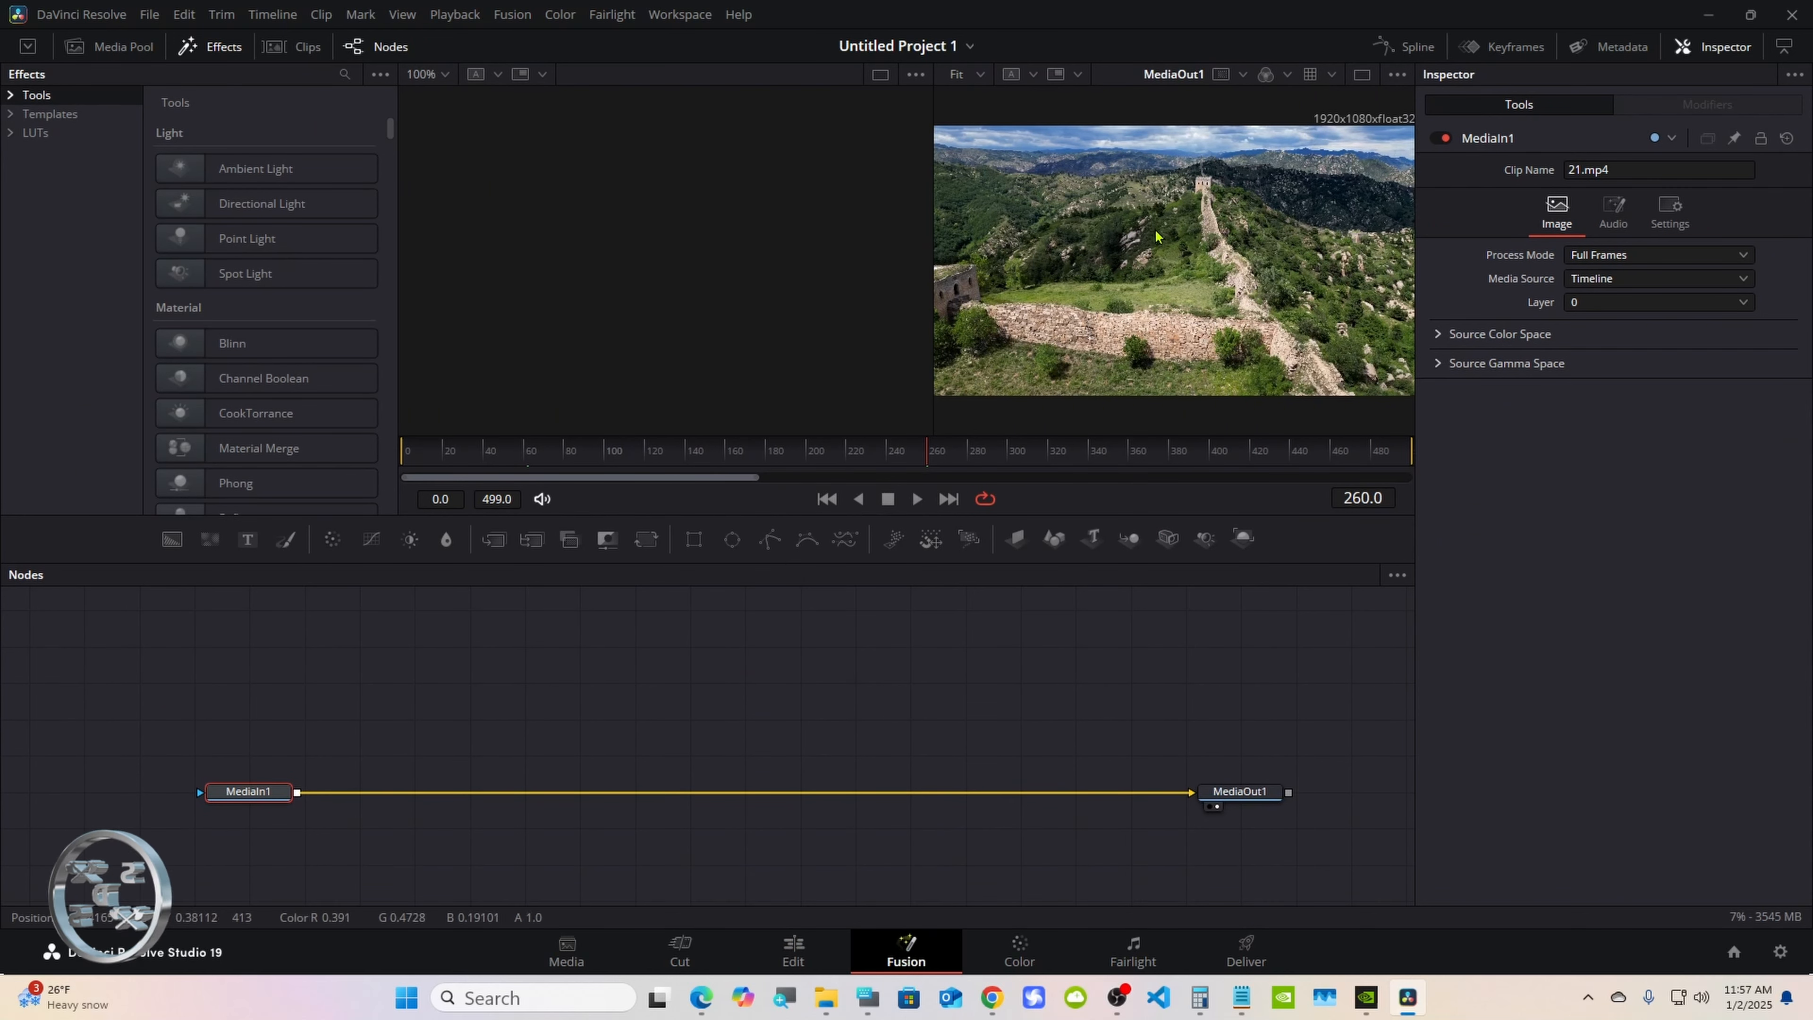
click(1359, 76)
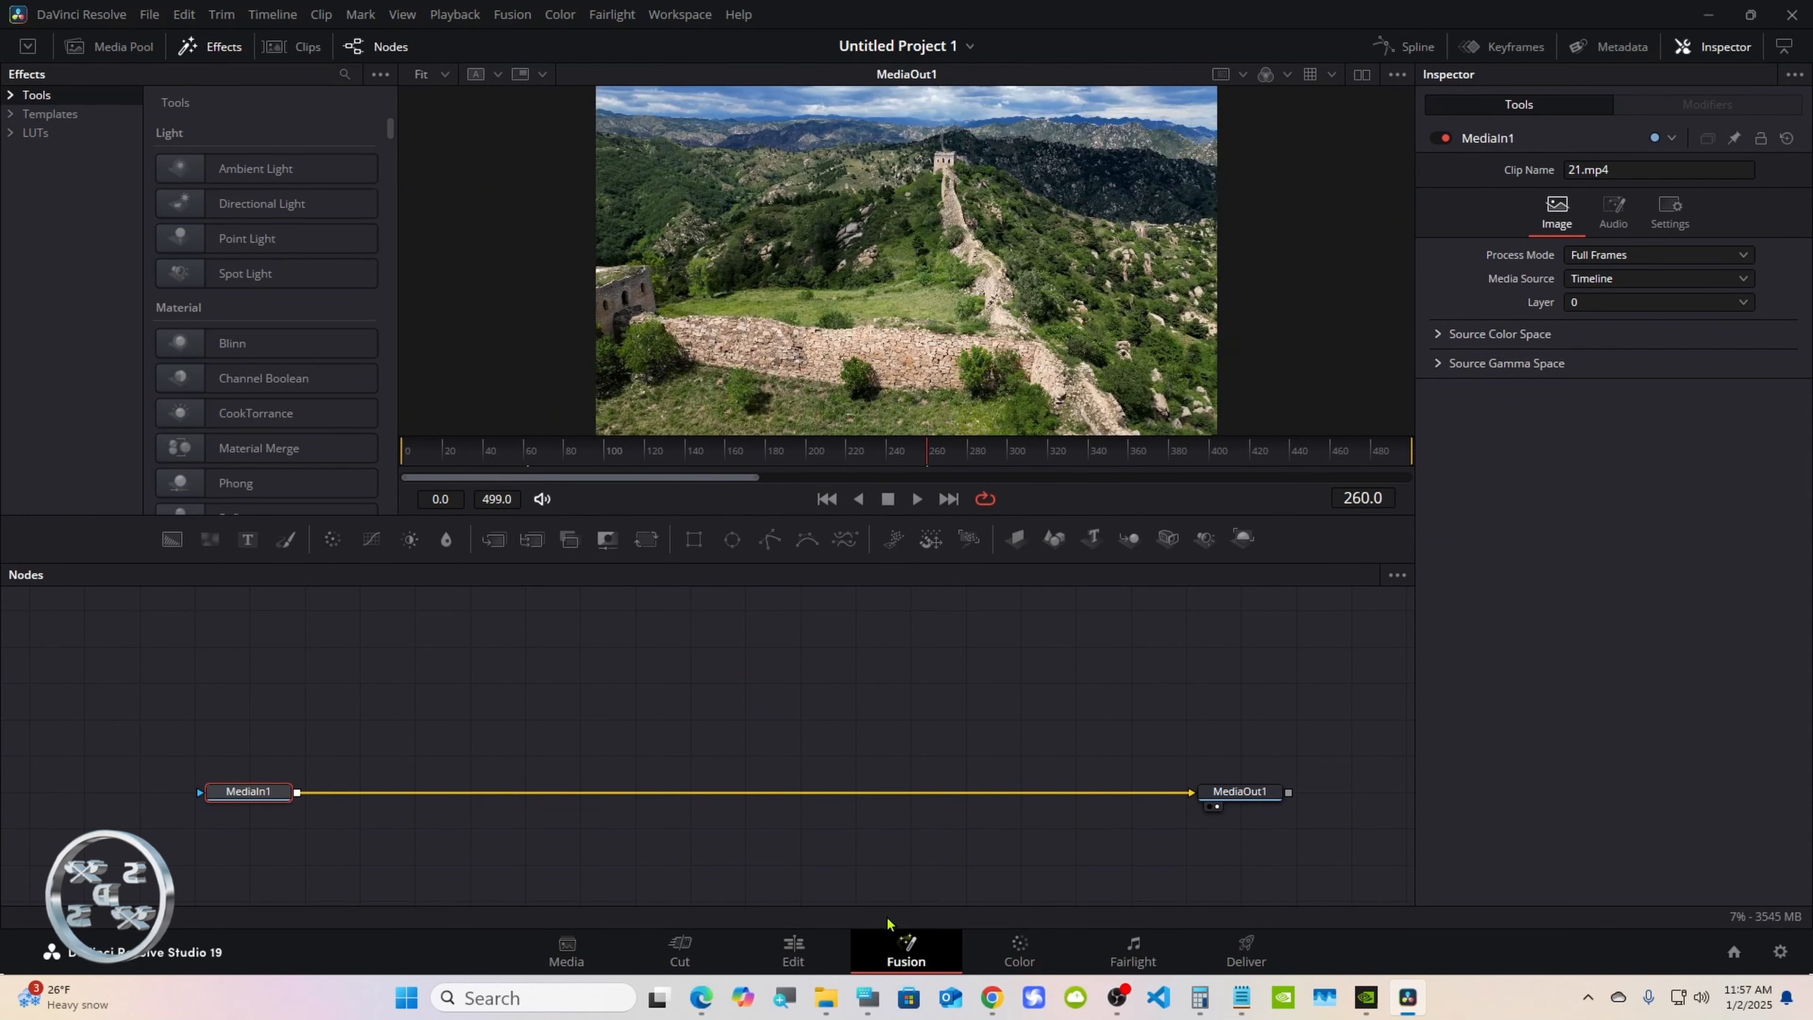
Open the On-Screen Keyboard and place it beside the node chain, clear of the MediaIn1 node.
click(867, 998)
drag(1352, 304, 1397, 635)
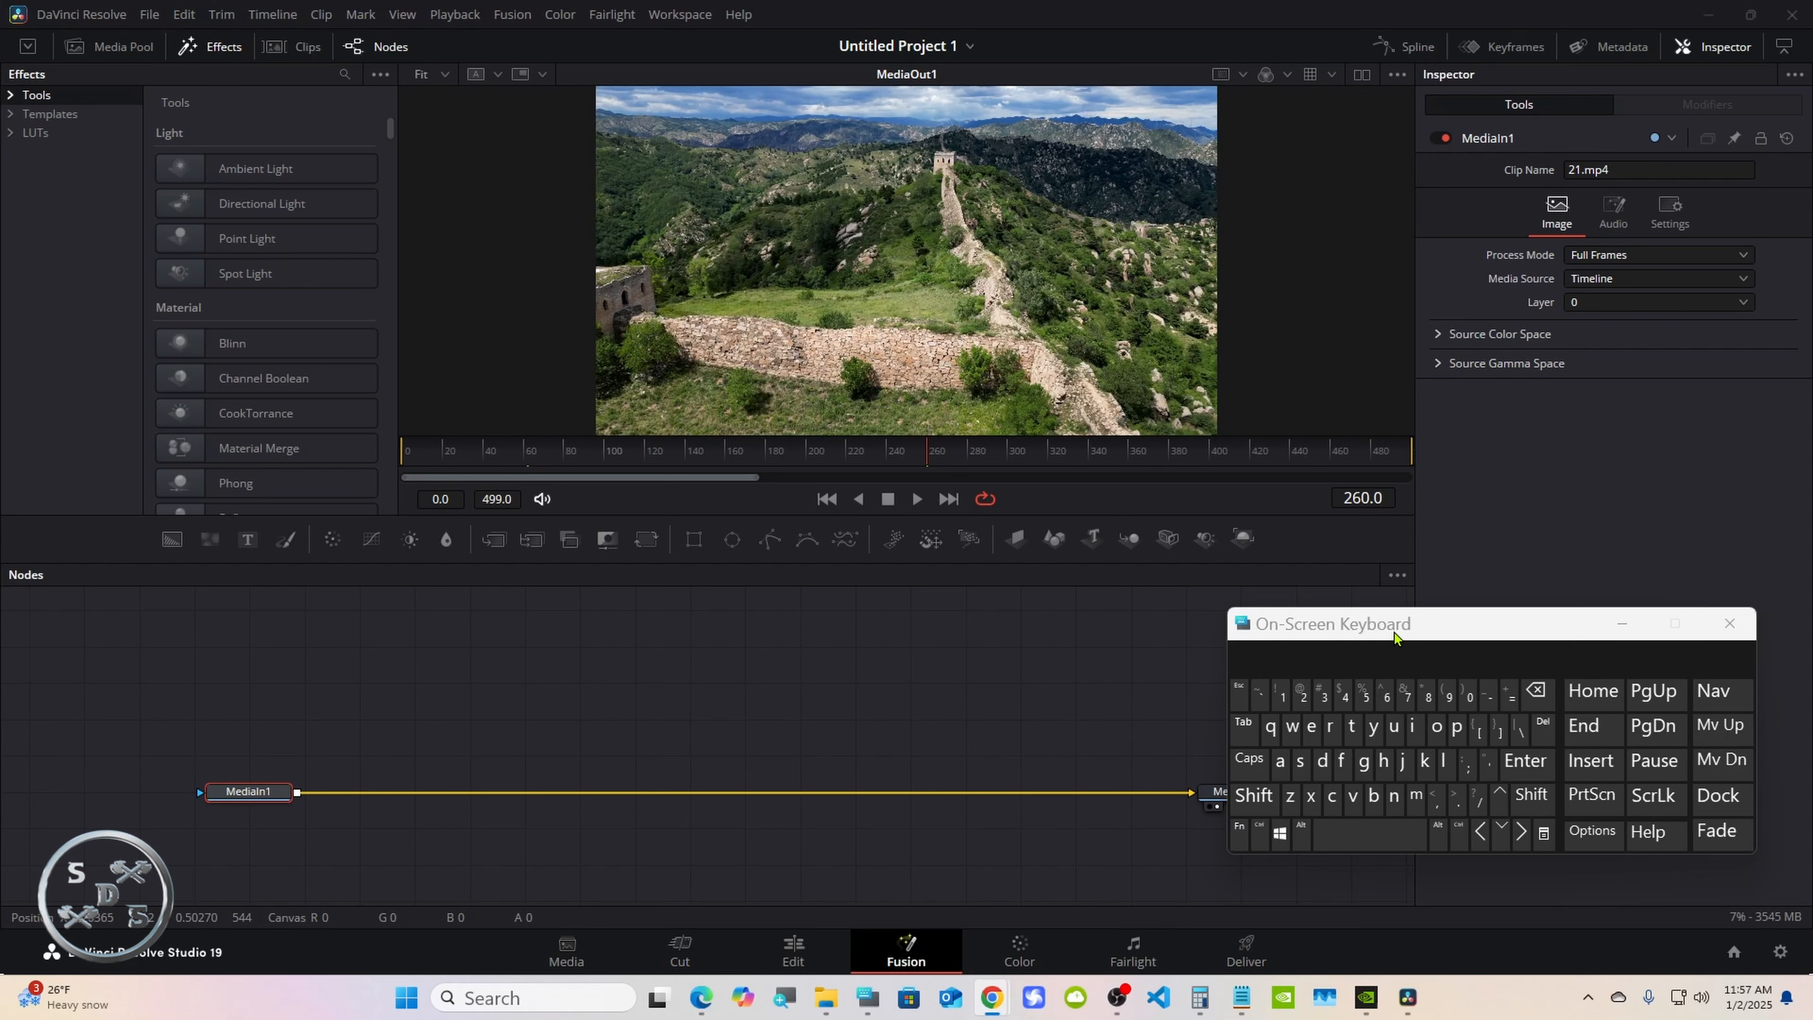
drag(1396, 636, 1444, 637)
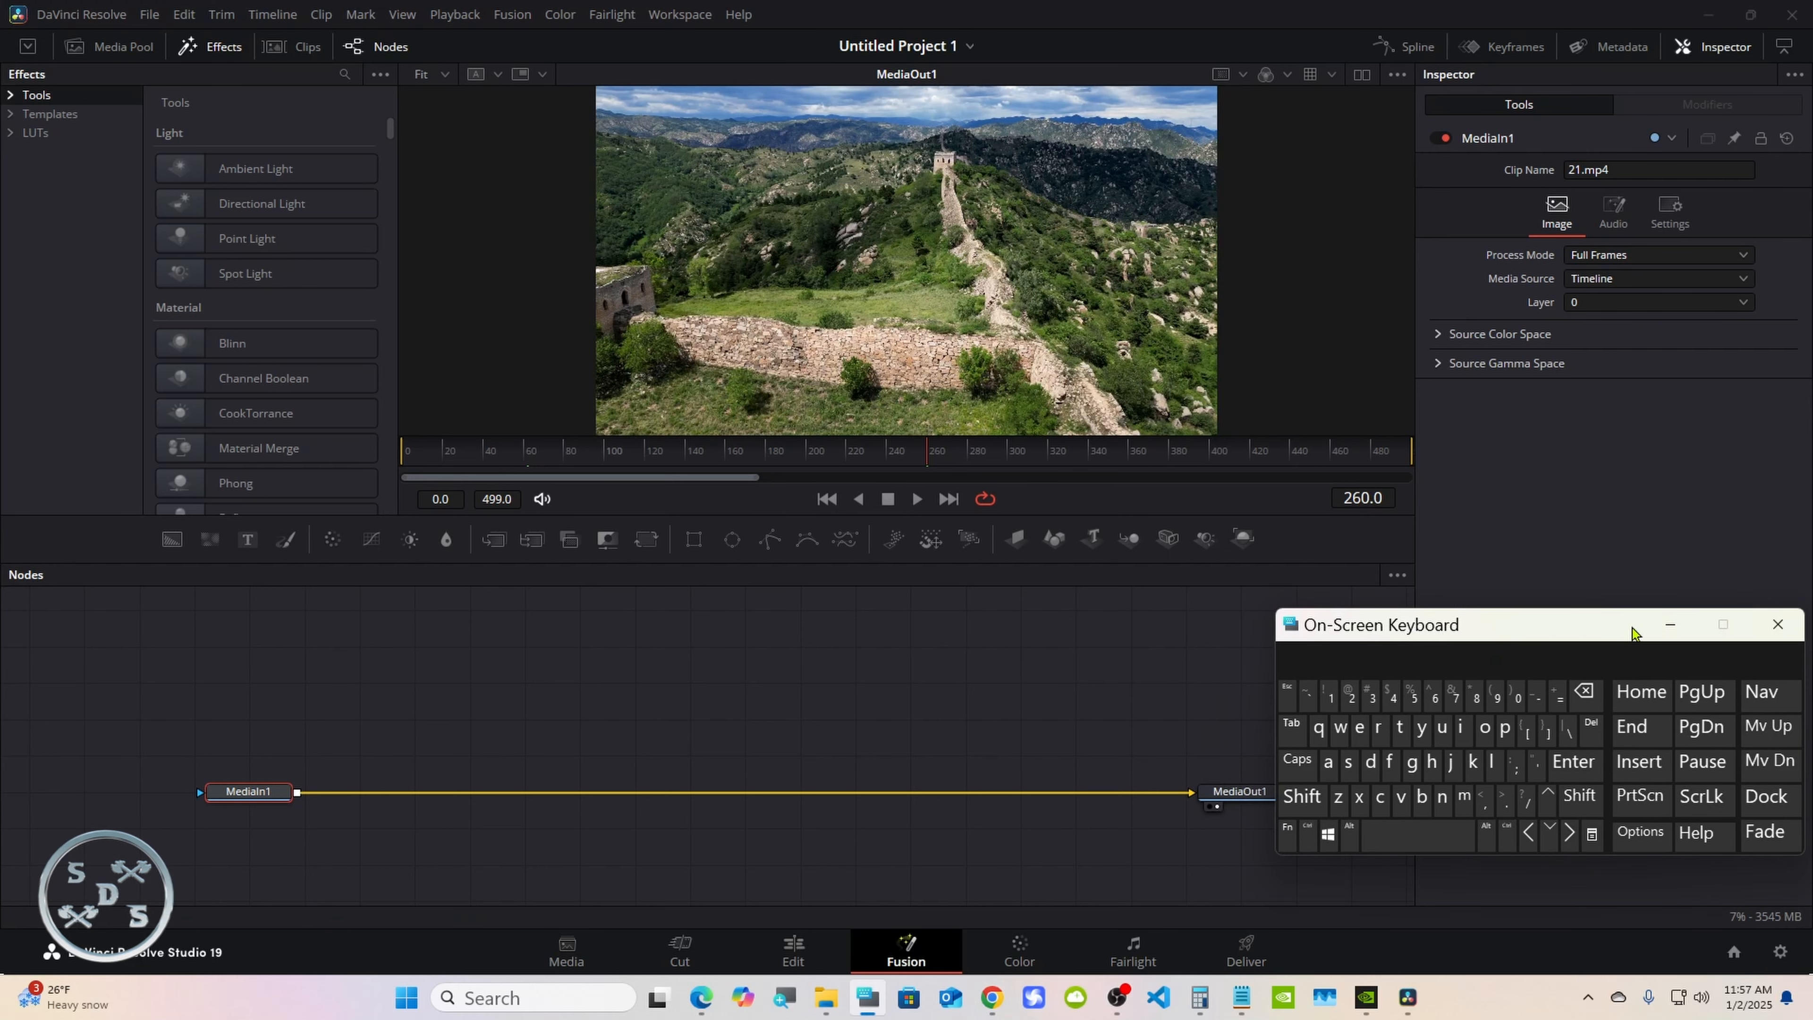
drag(1632, 629, 1612, 634)
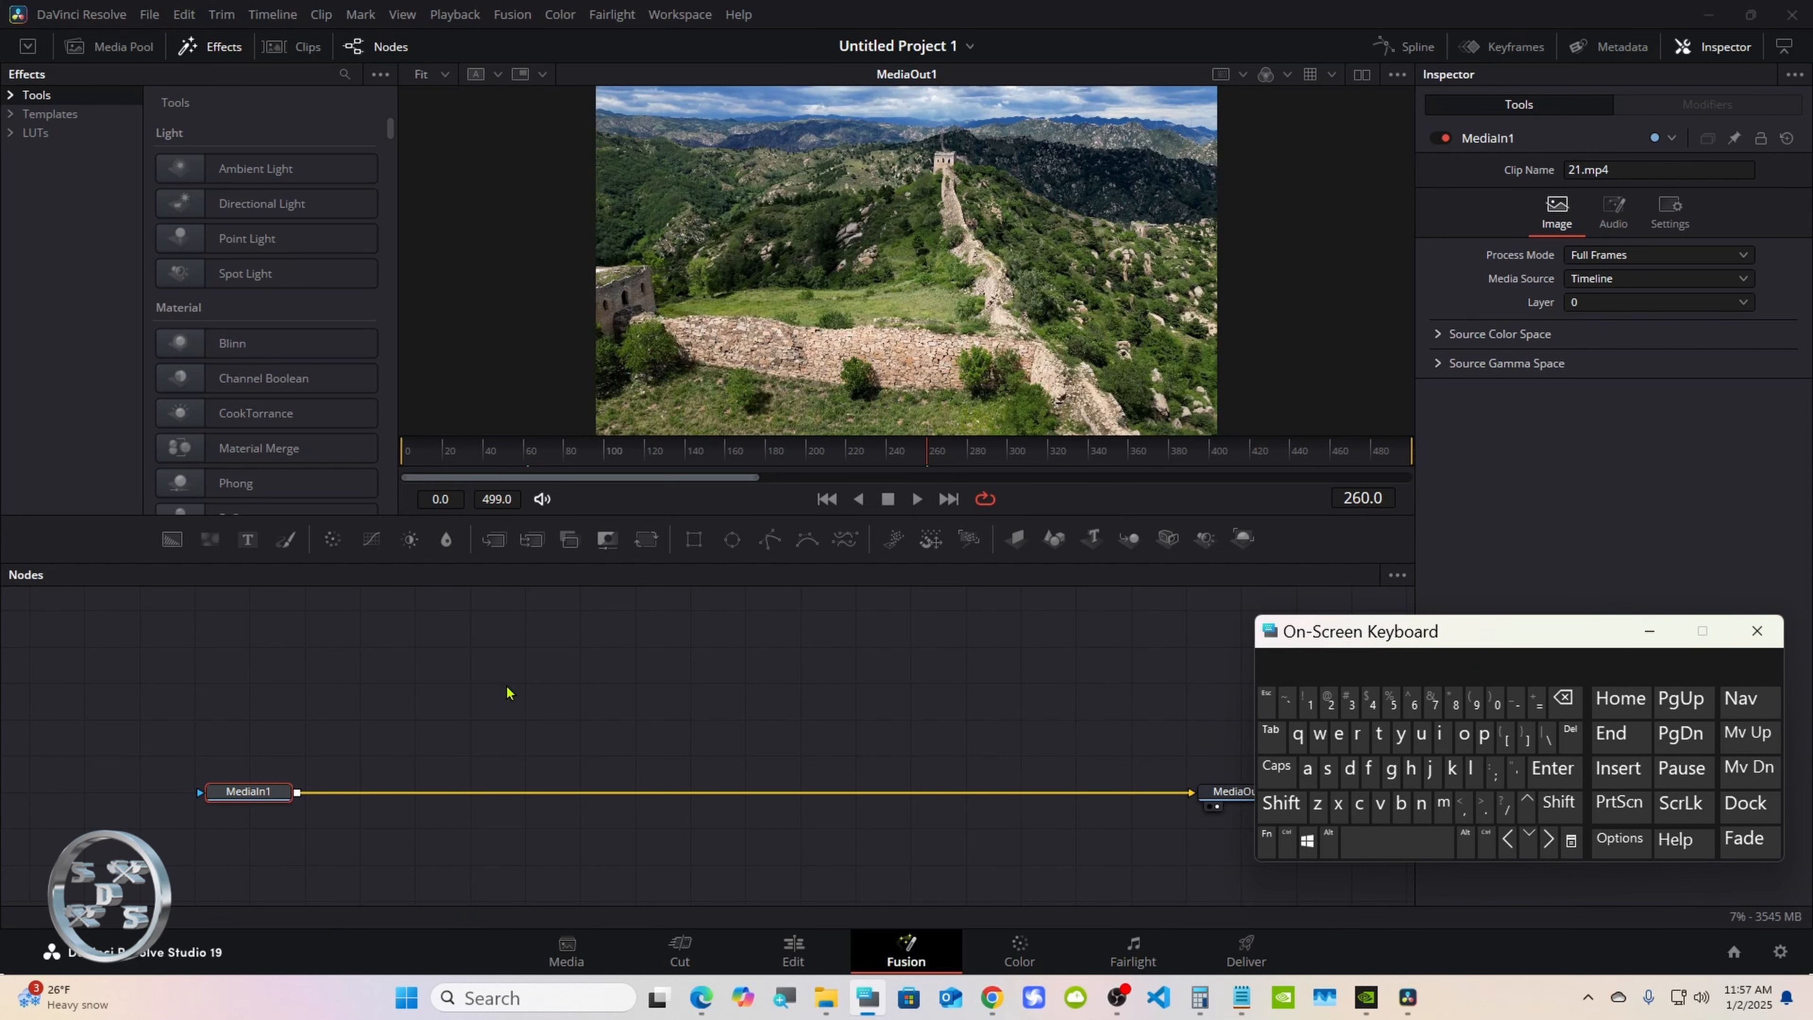
Insert Matte Control, Color Corrector and Merge nodes in that order between MediaIn1 and MediaOut1, spacing them apart.
click(617, 544)
drag(378, 793, 488, 793)
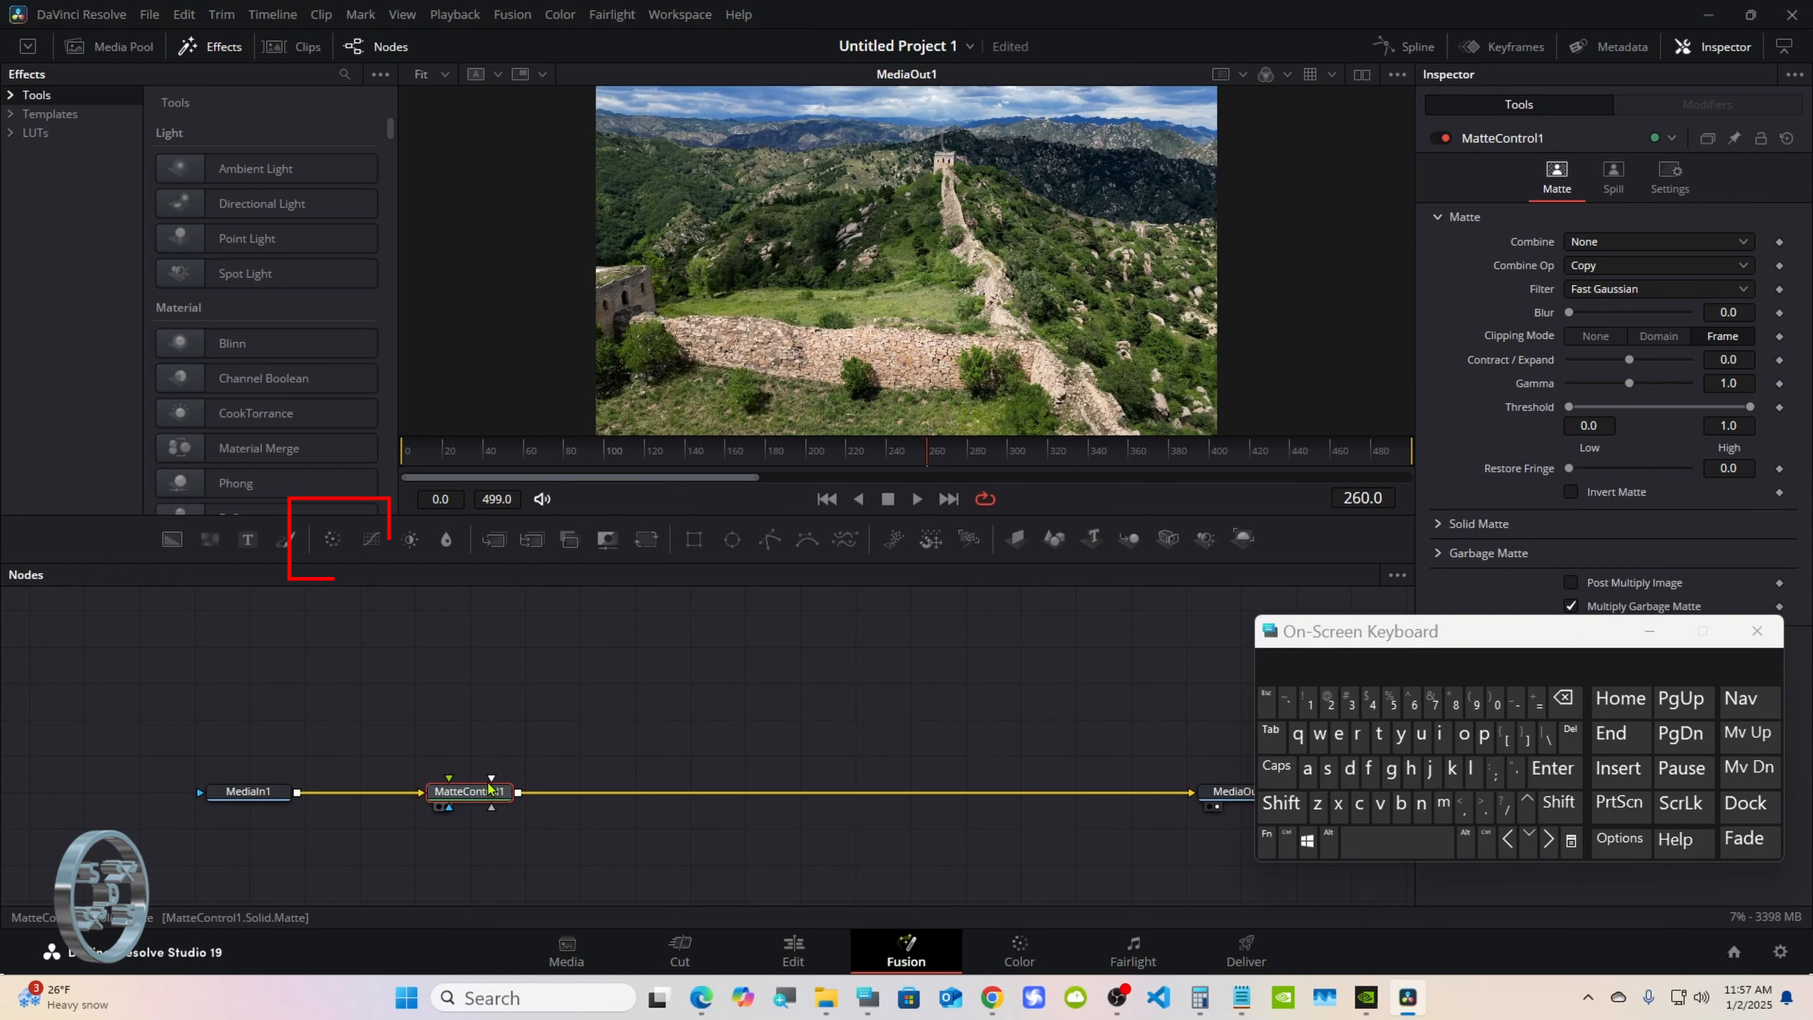
click(334, 544)
drag(557, 795, 611, 794)
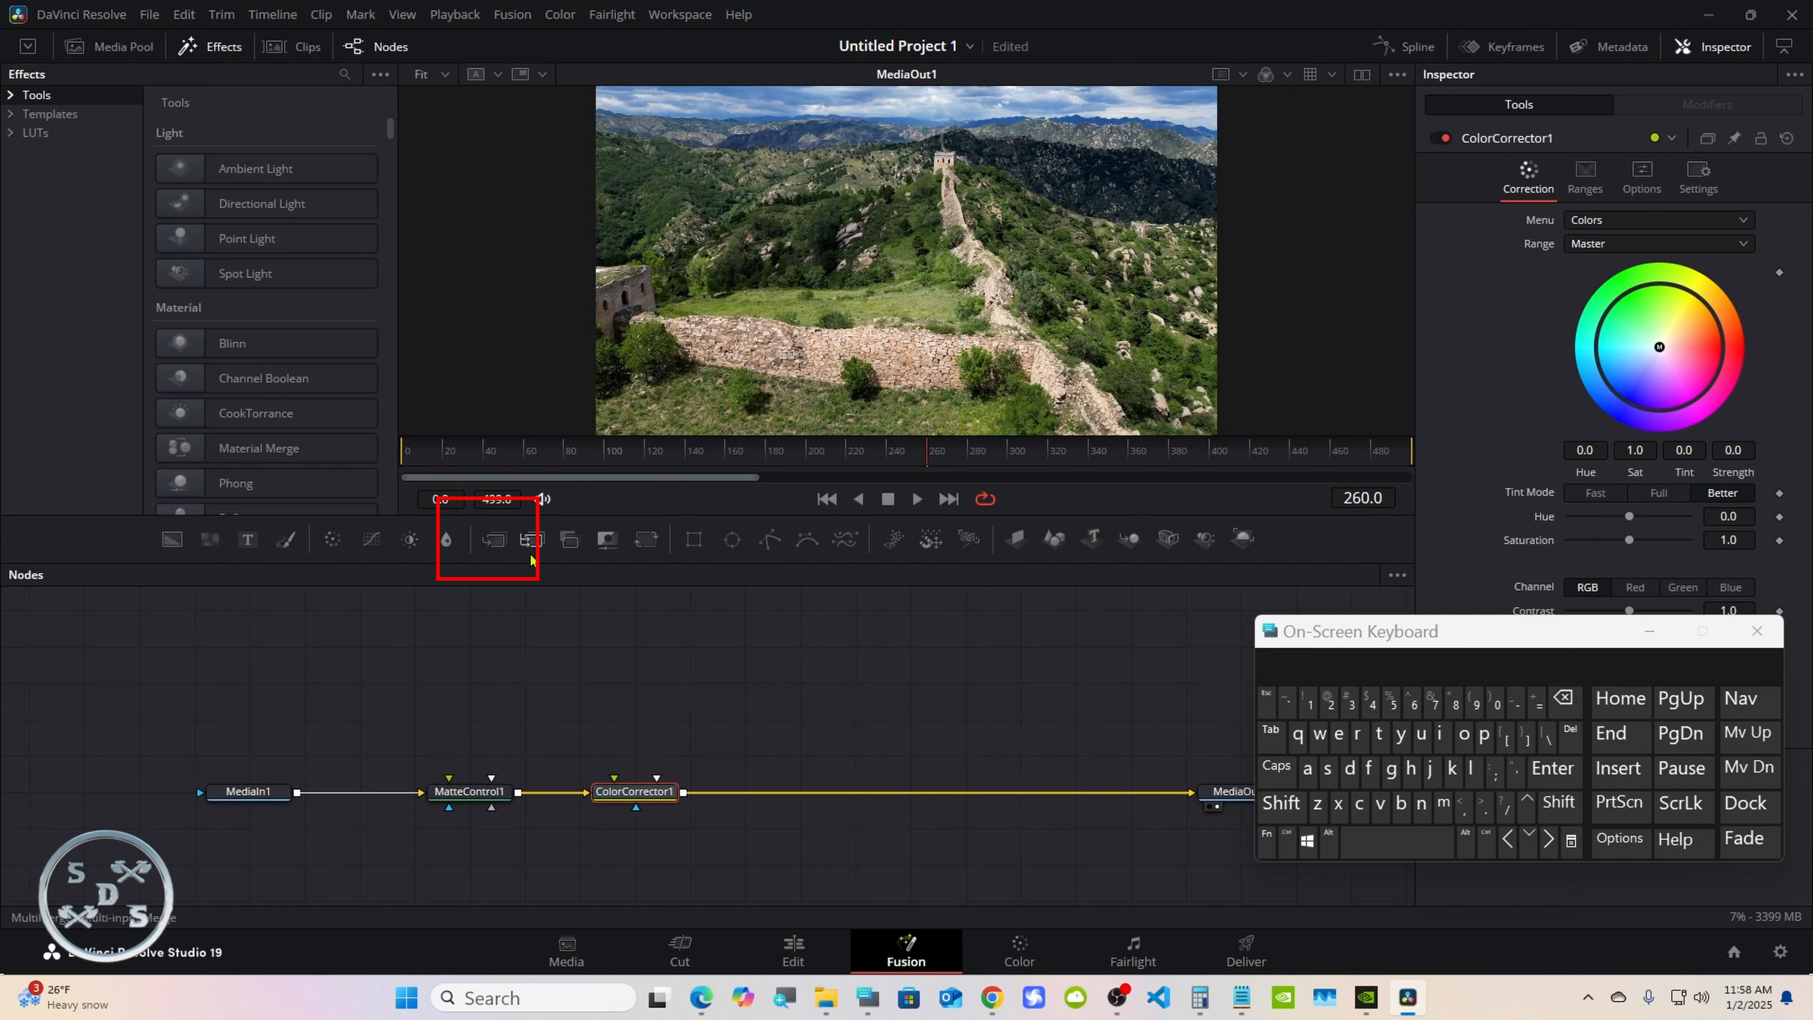
click(496, 542)
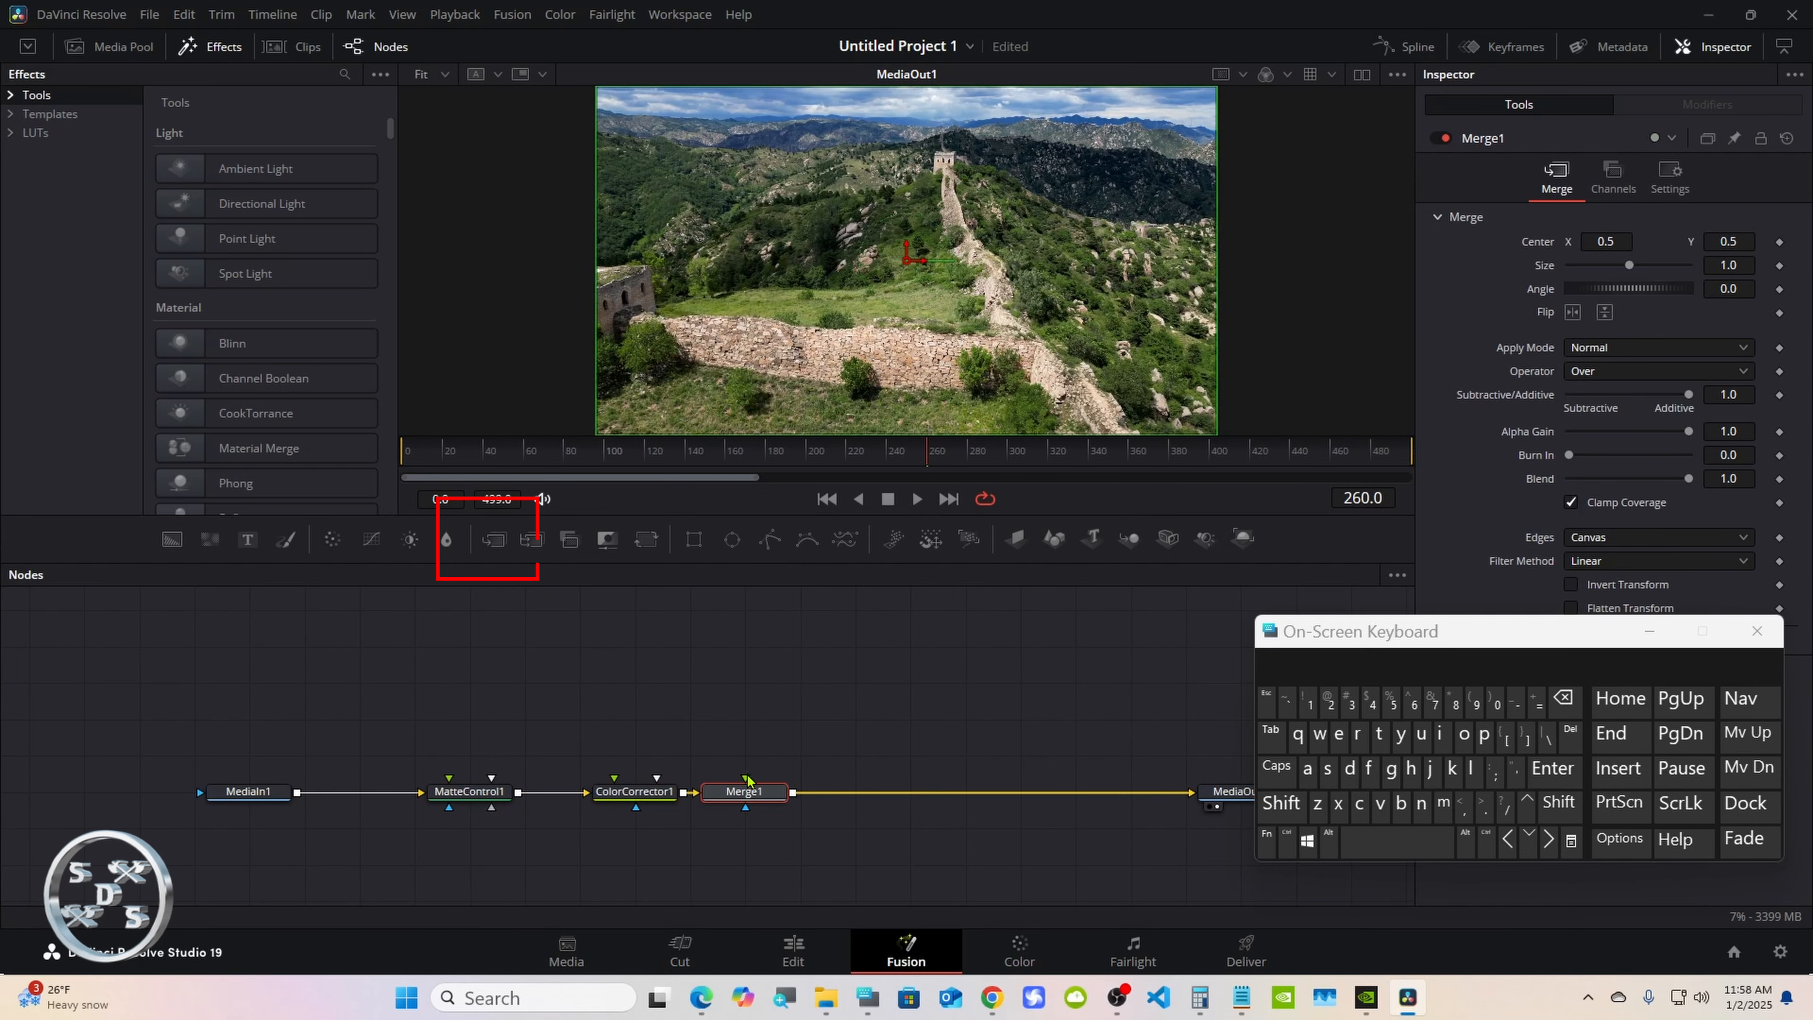
drag(746, 792, 801, 792)
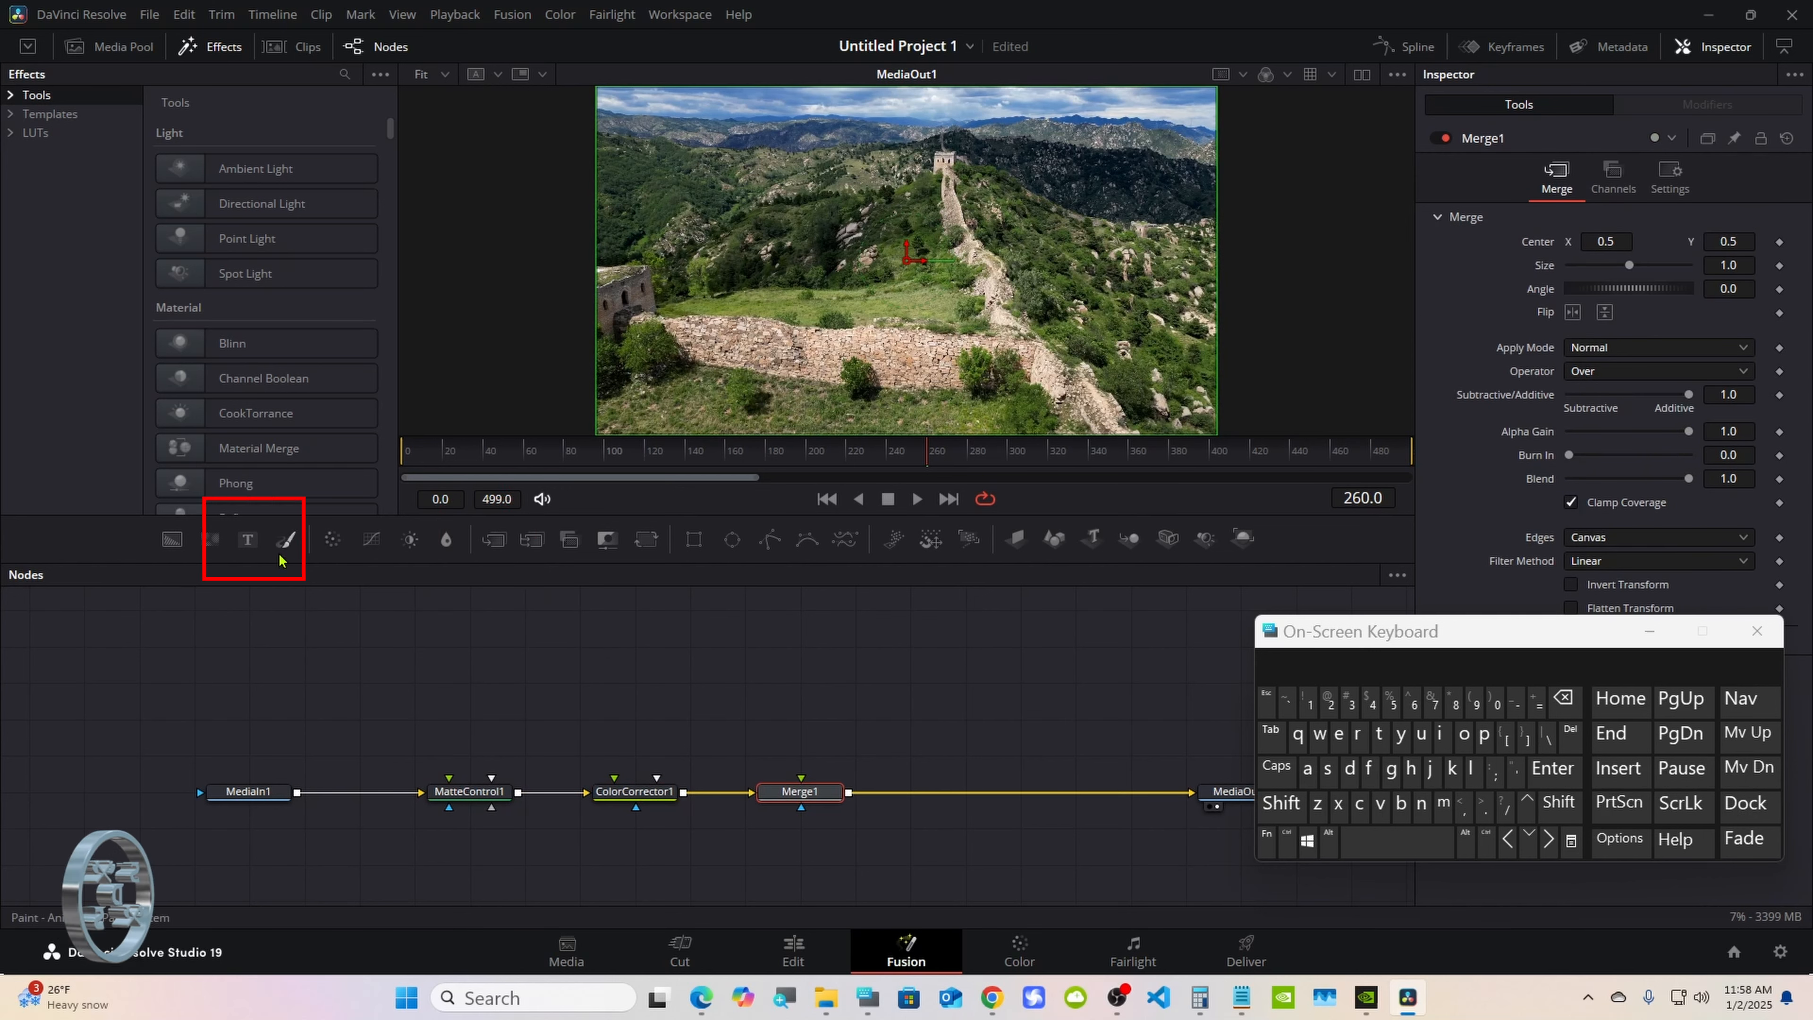
Add an unconnected Text+ node above the node chain and set its text to BLUE RIDGE in capitals.
mouse_move(247, 539)
mouse_down()
mouse_move(463, 638)
mouse_move(518, 638)
mouse_up()
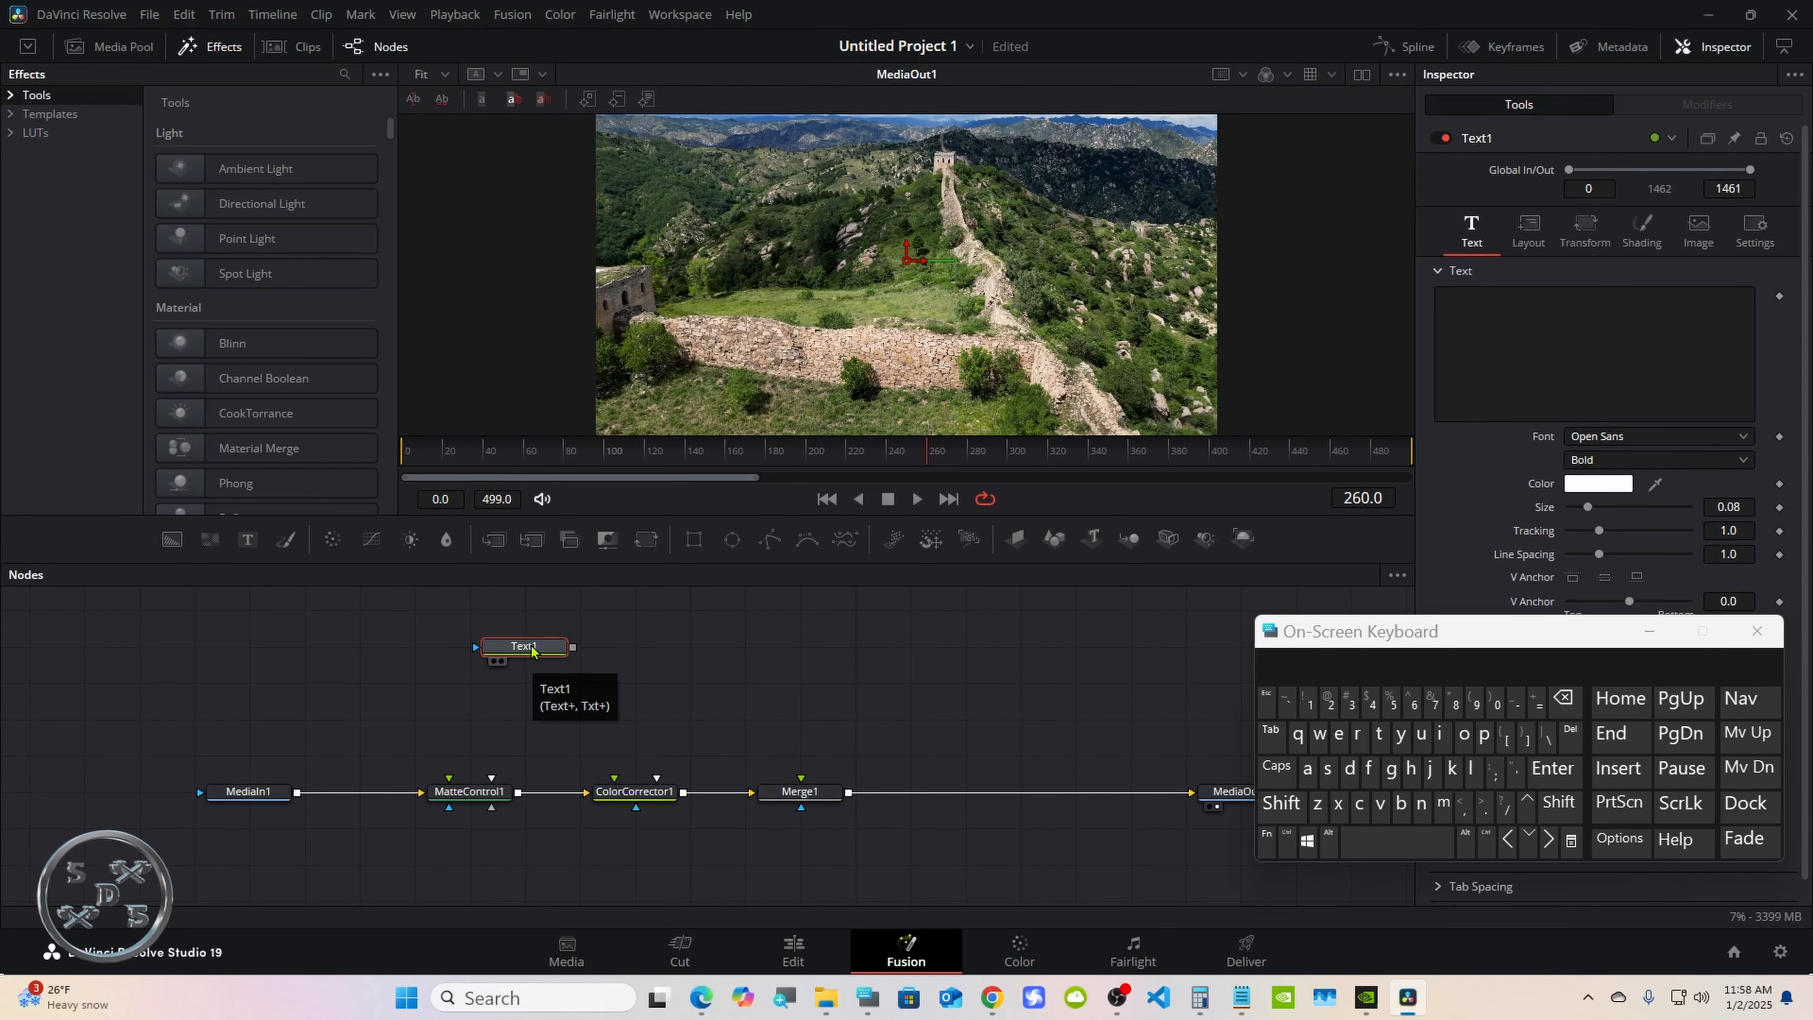
drag(1400, 631, 1311, 629)
click(1478, 291)
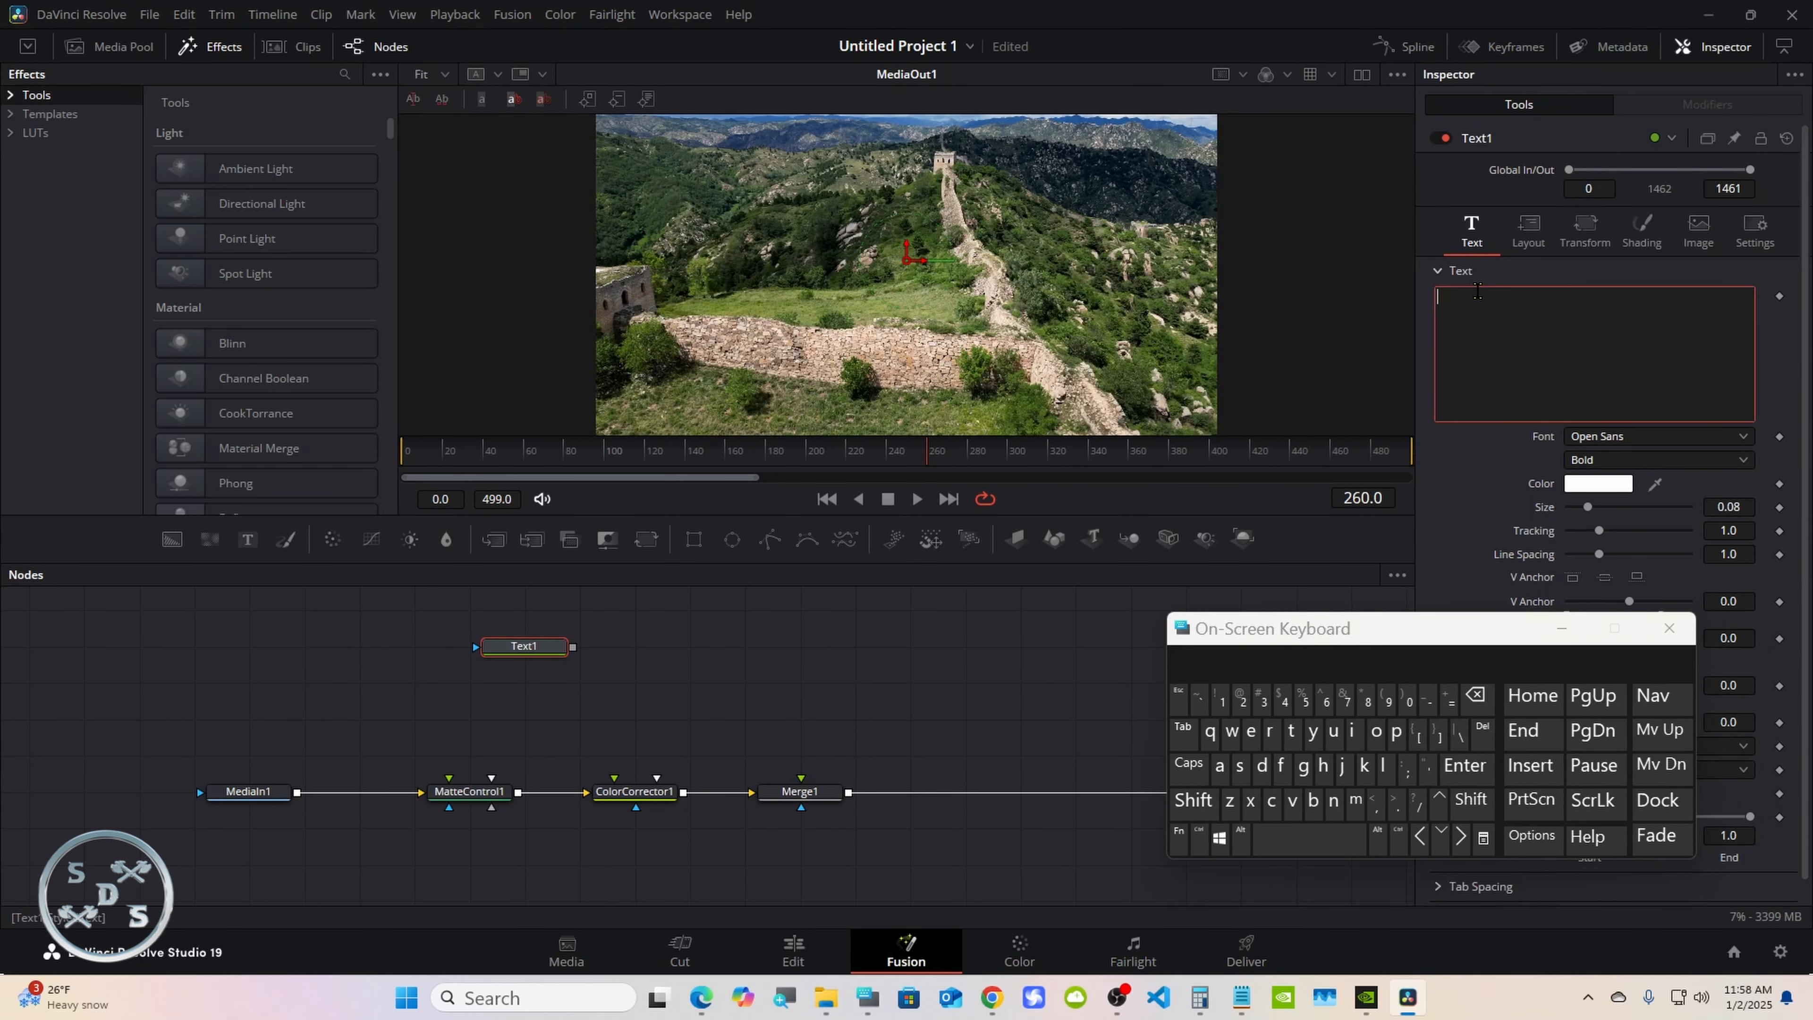
click(1188, 765)
click(1312, 800)
click(1385, 765)
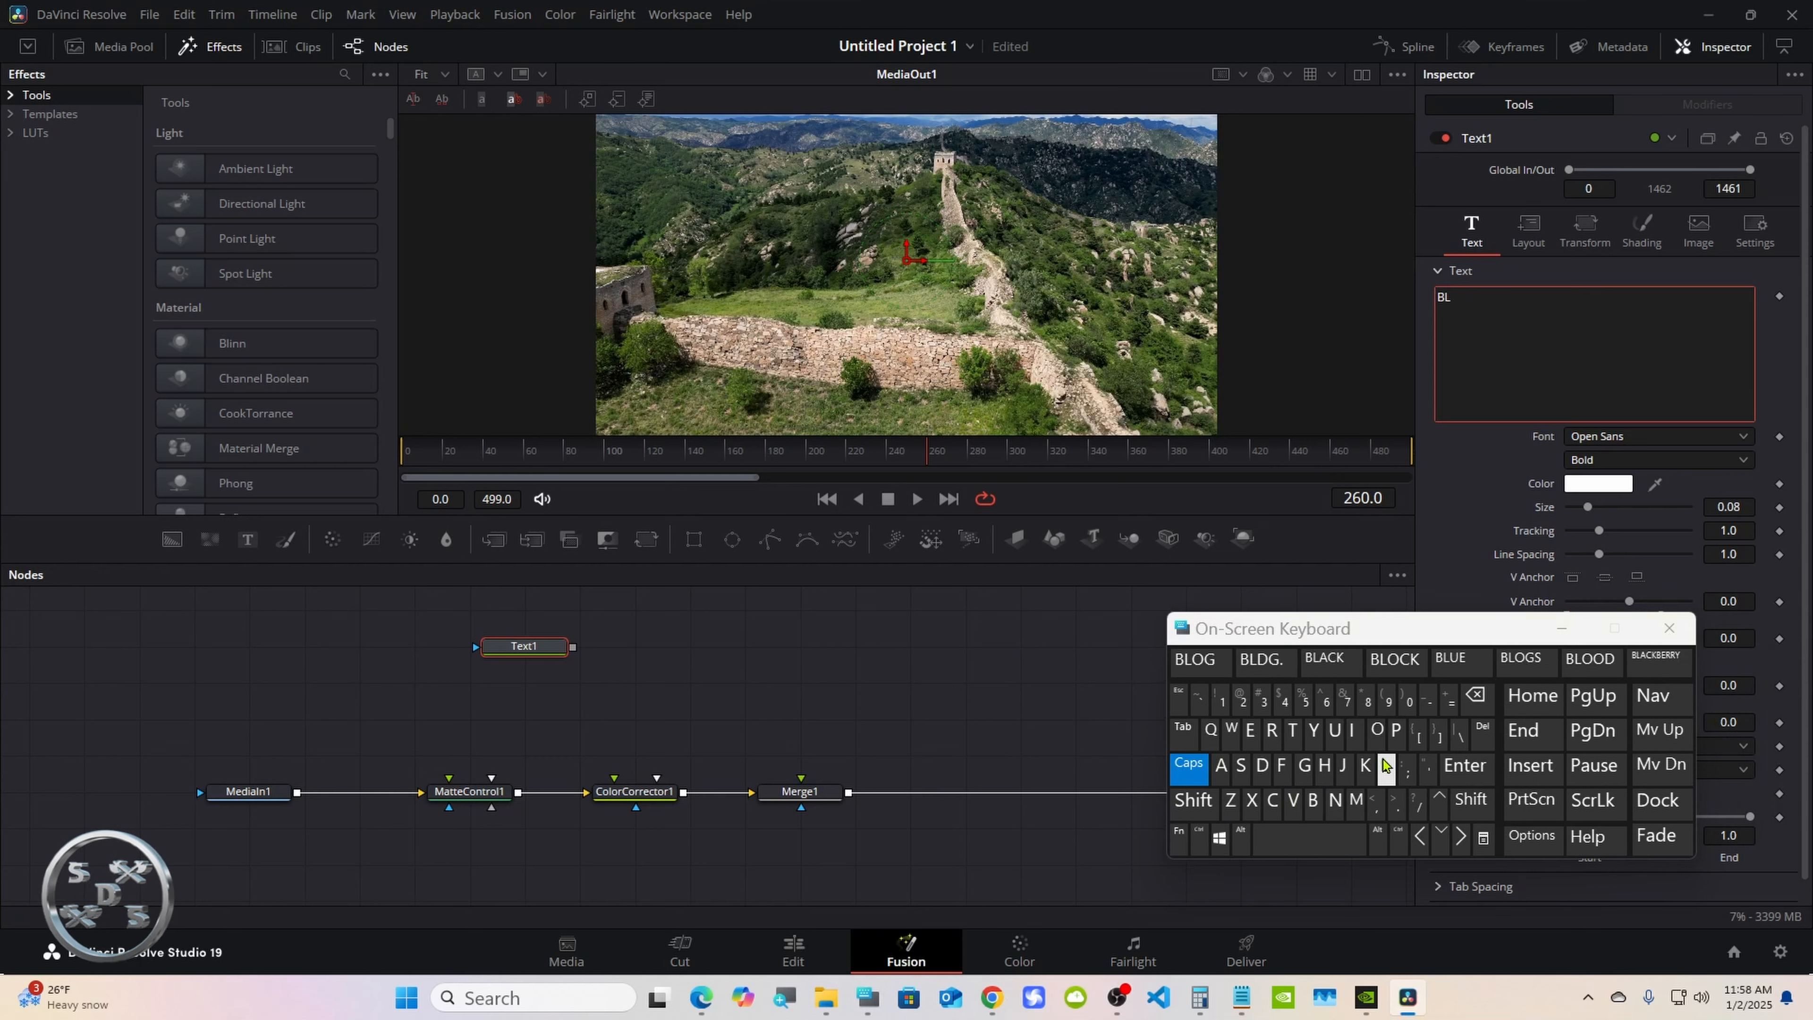
click(1334, 730)
click(1200, 658)
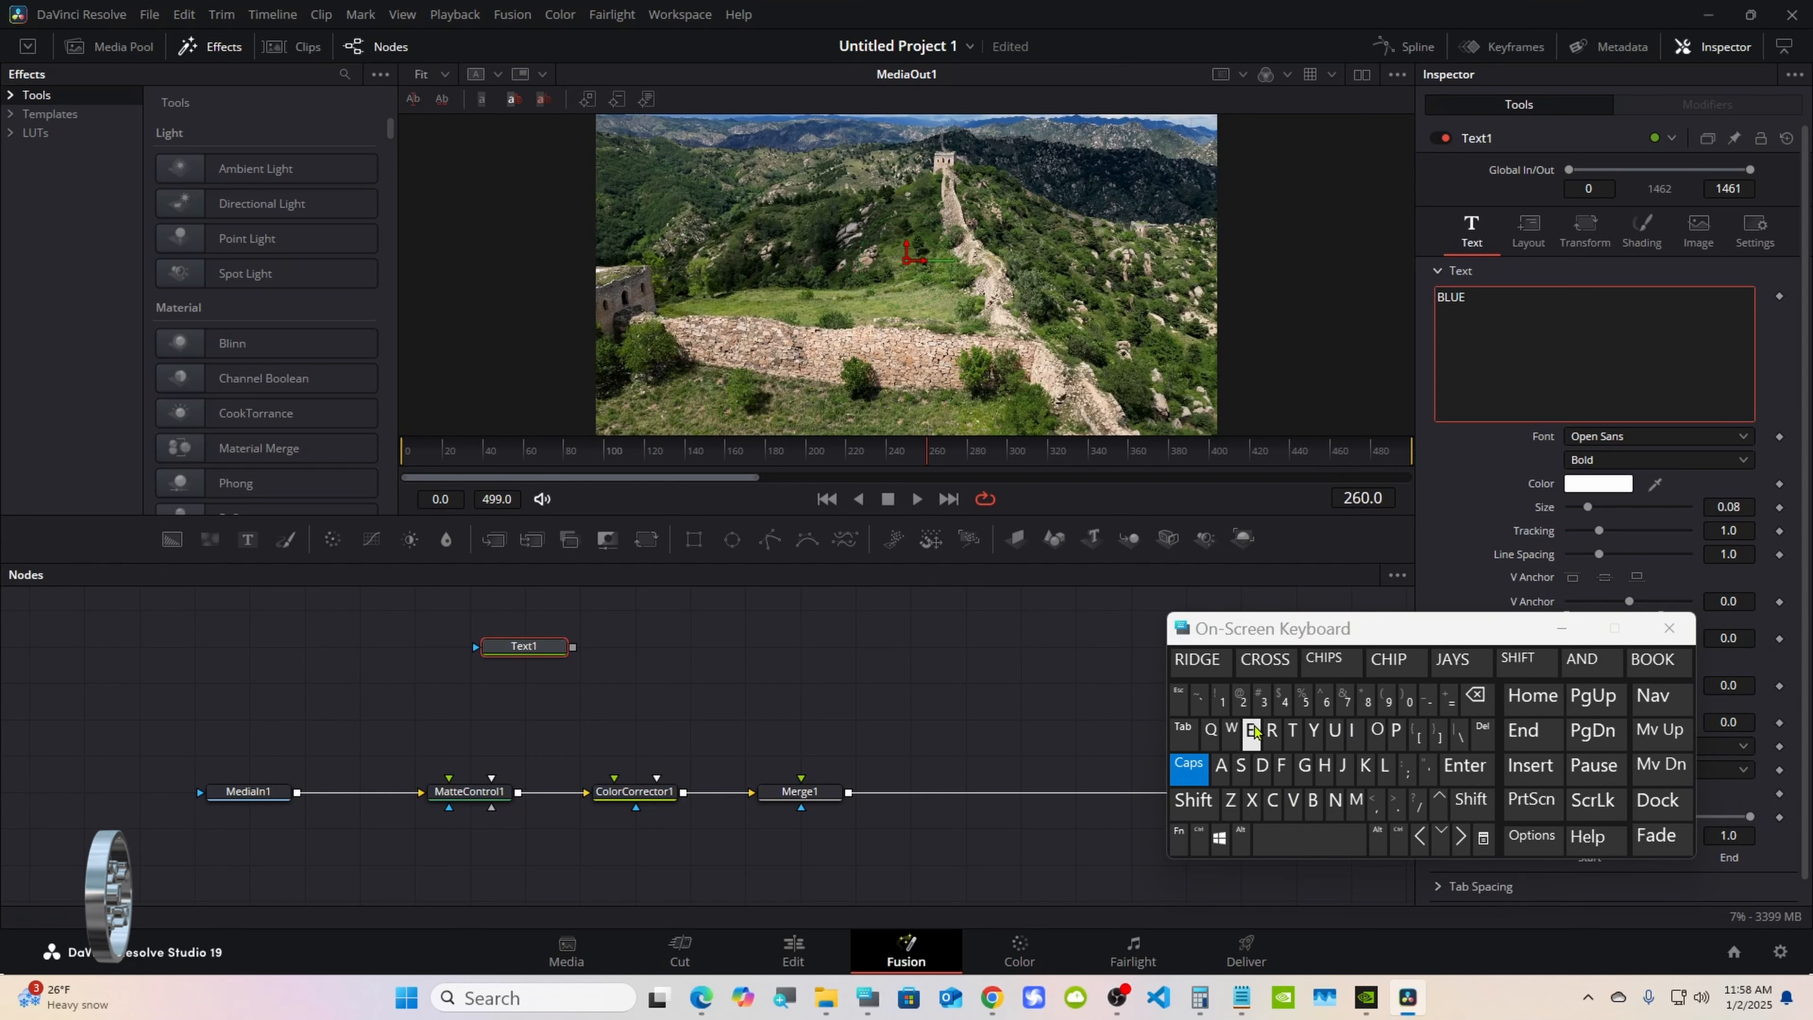
click(1271, 730)
click(1200, 659)
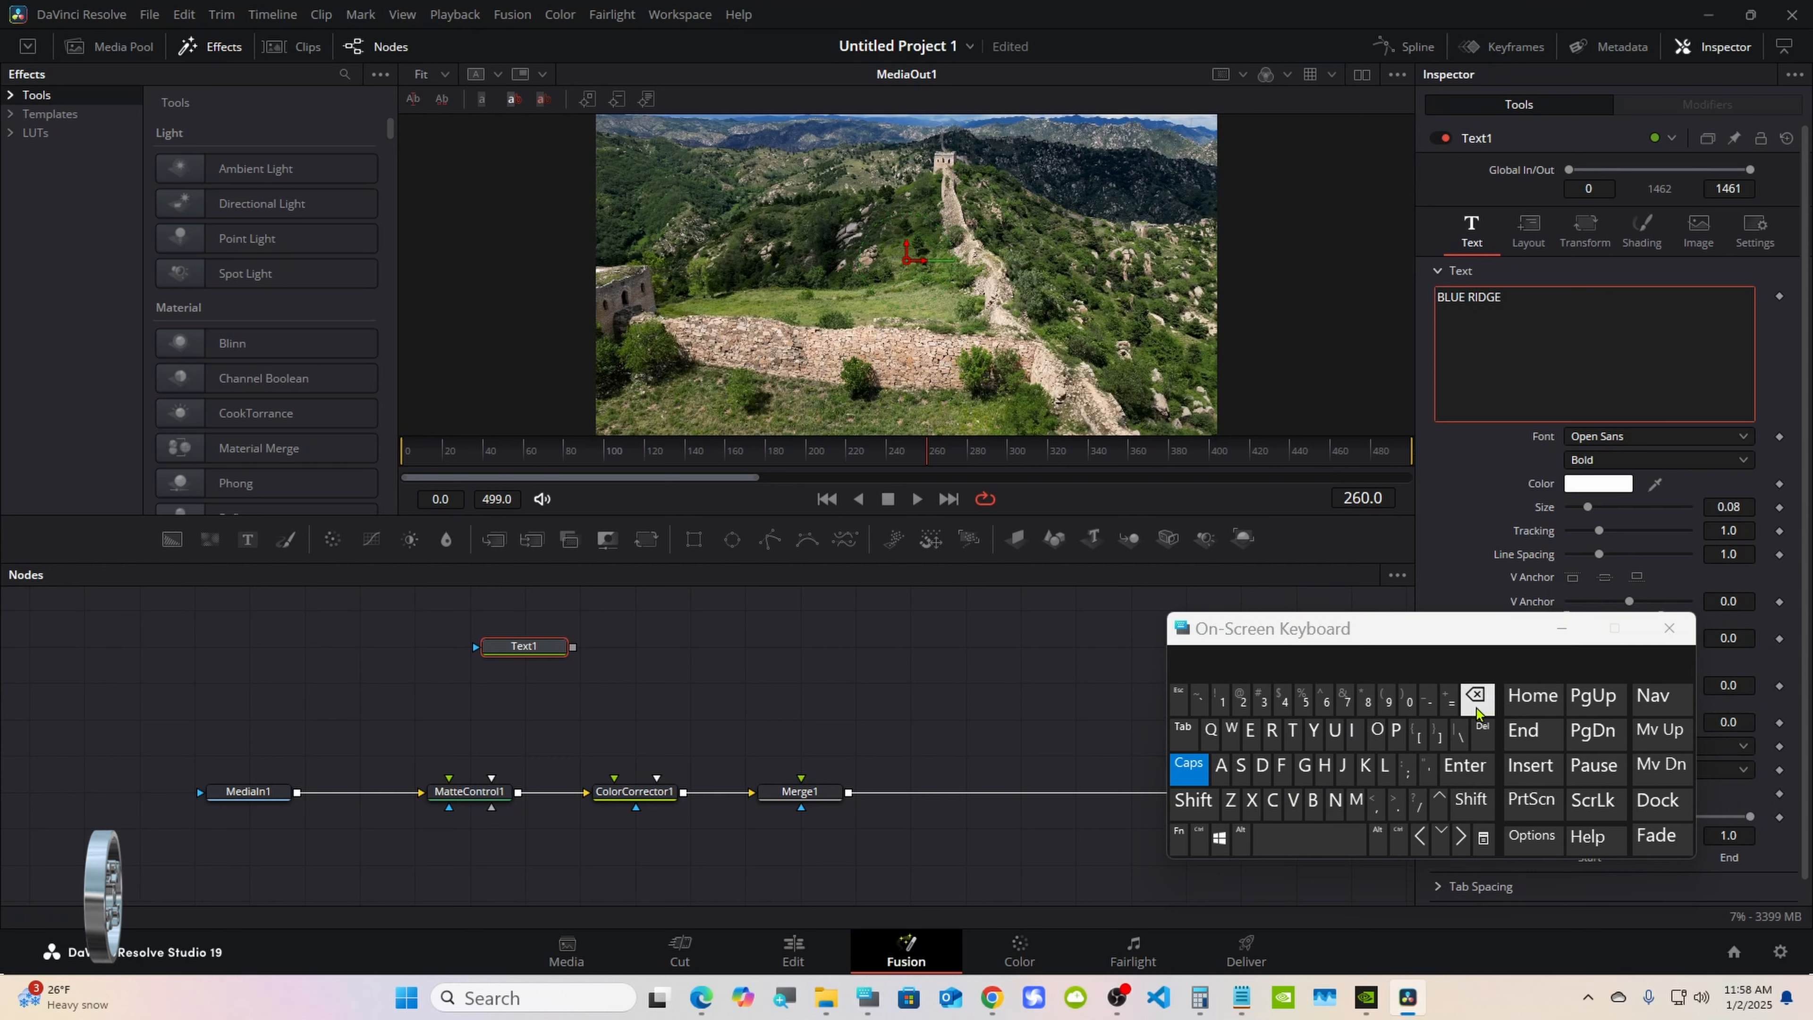
drag(1310, 630, 1220, 662)
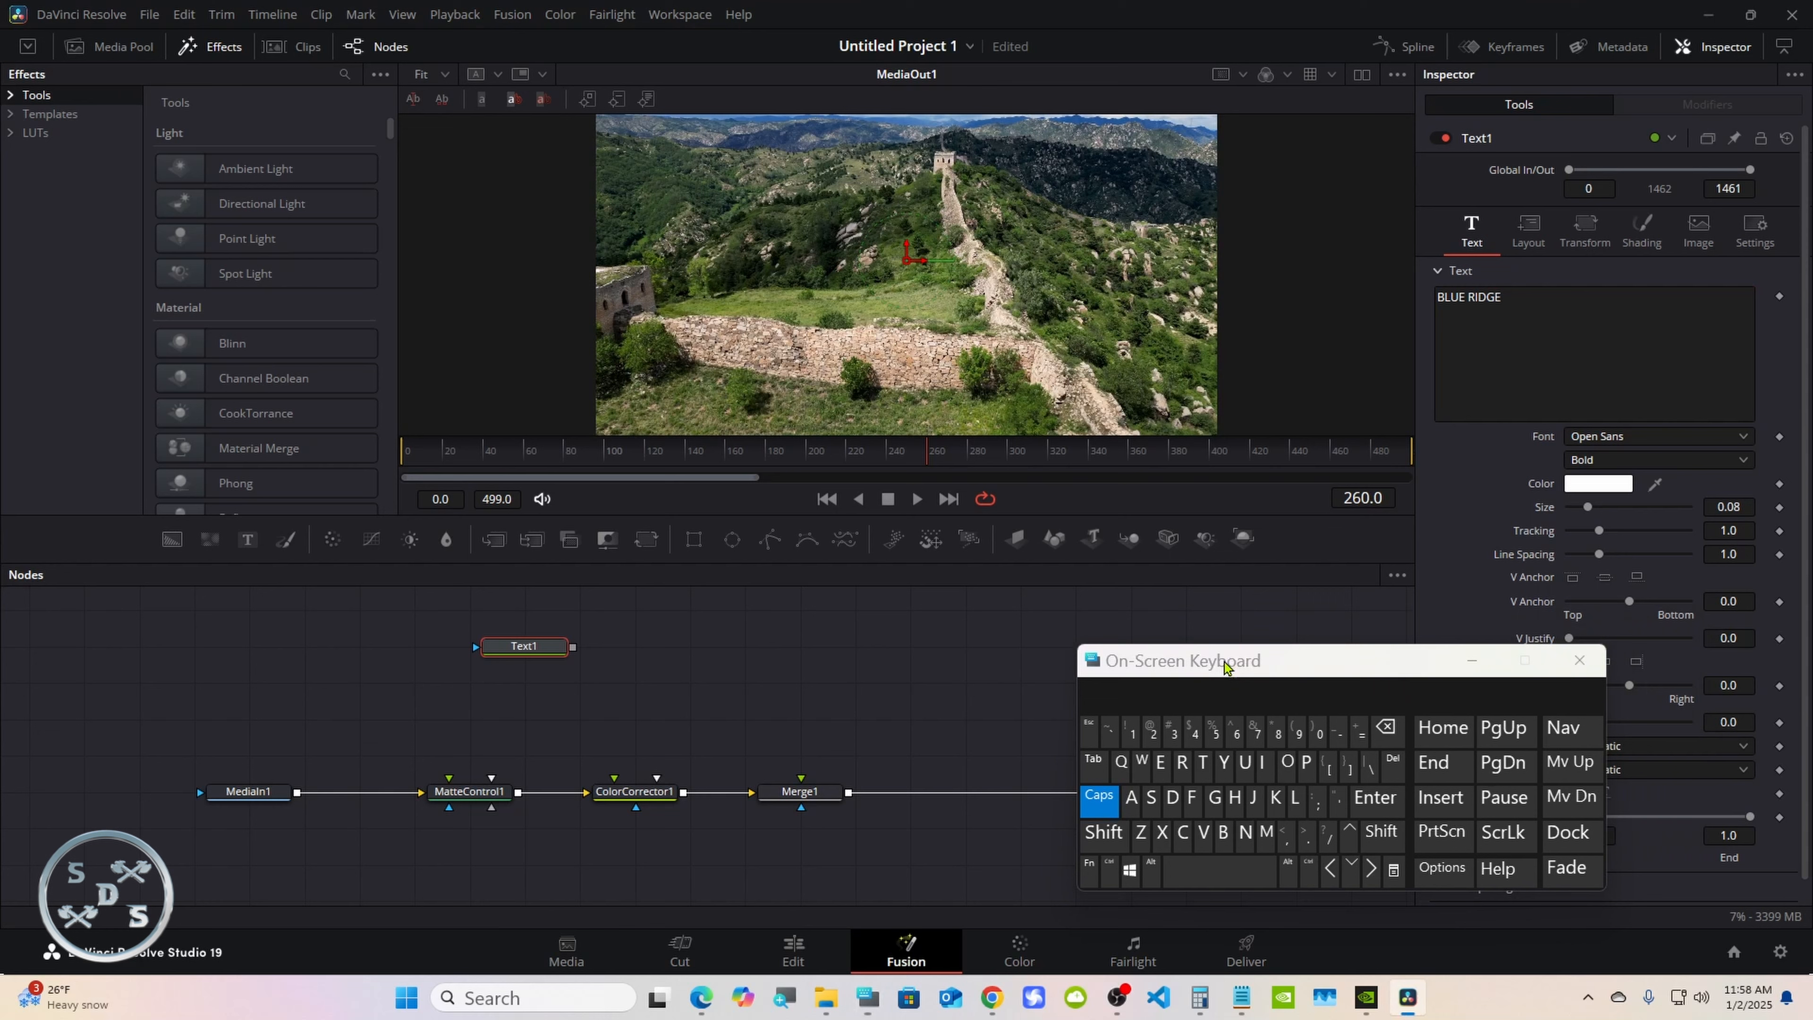
click(1100, 797)
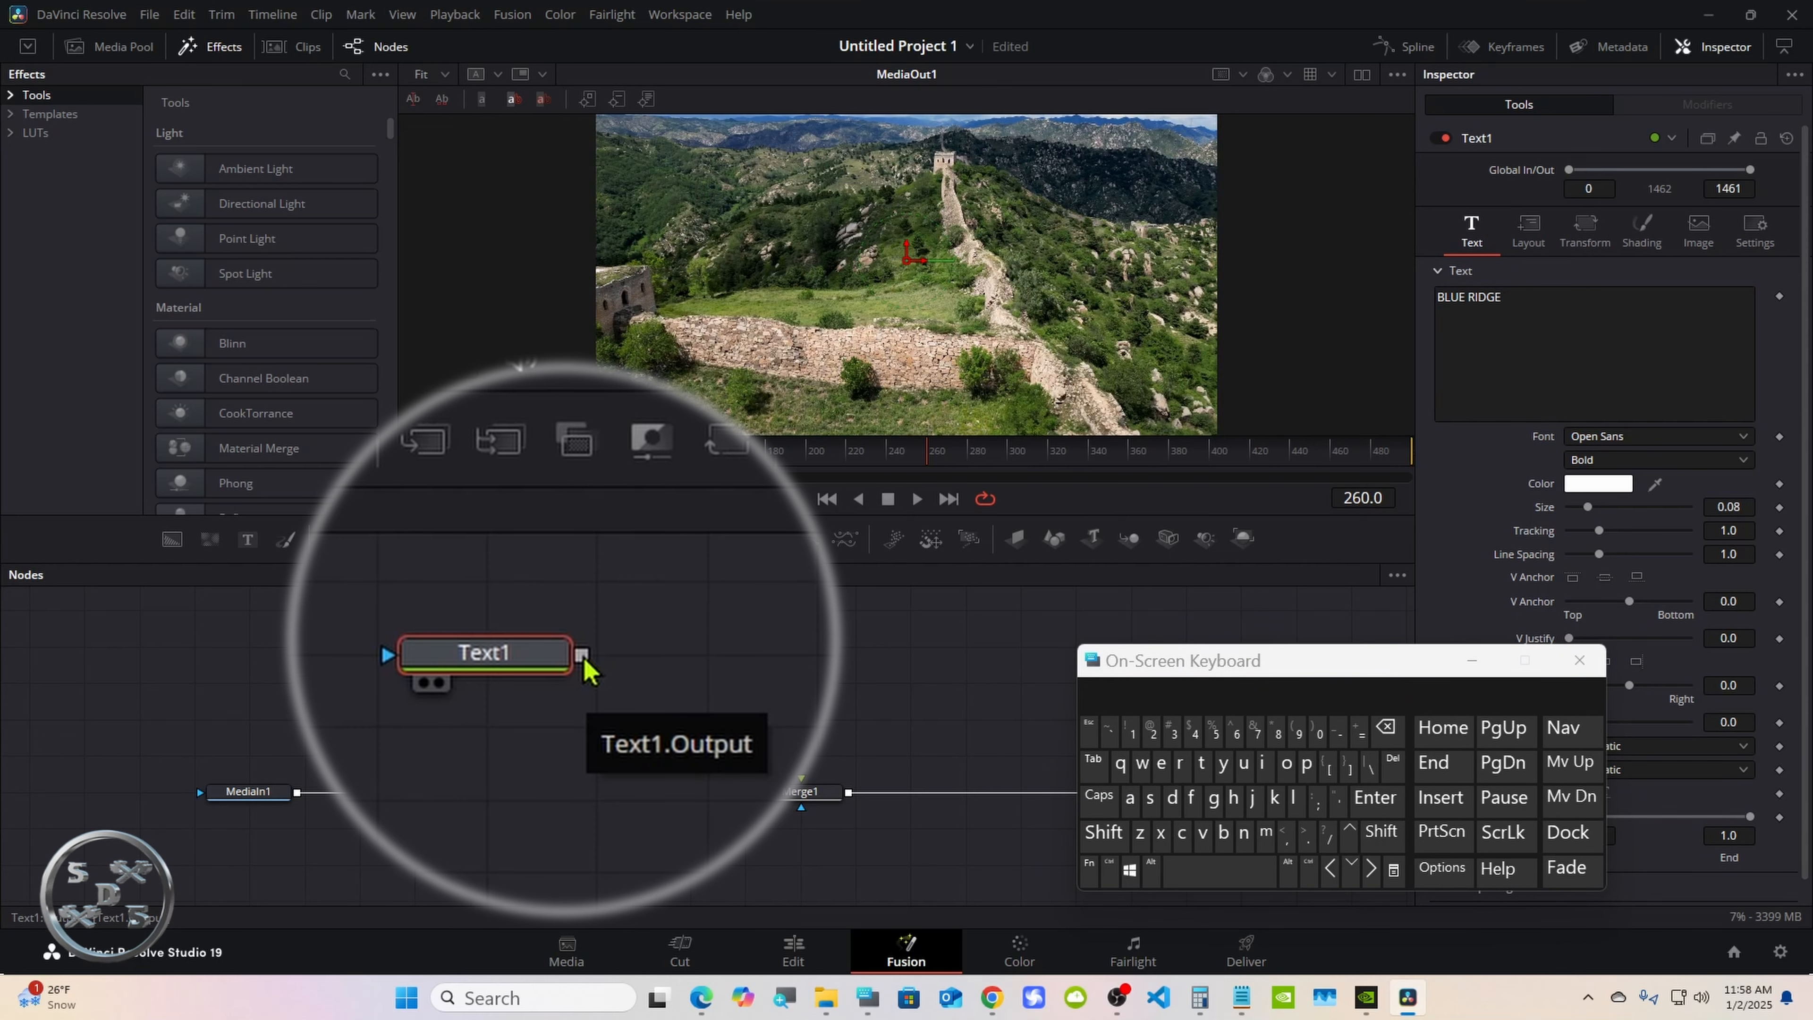
Connect the Text1 output to MatteControl1 as a garbage matte and invert that garbage matte.
drag(587, 670, 535, 906)
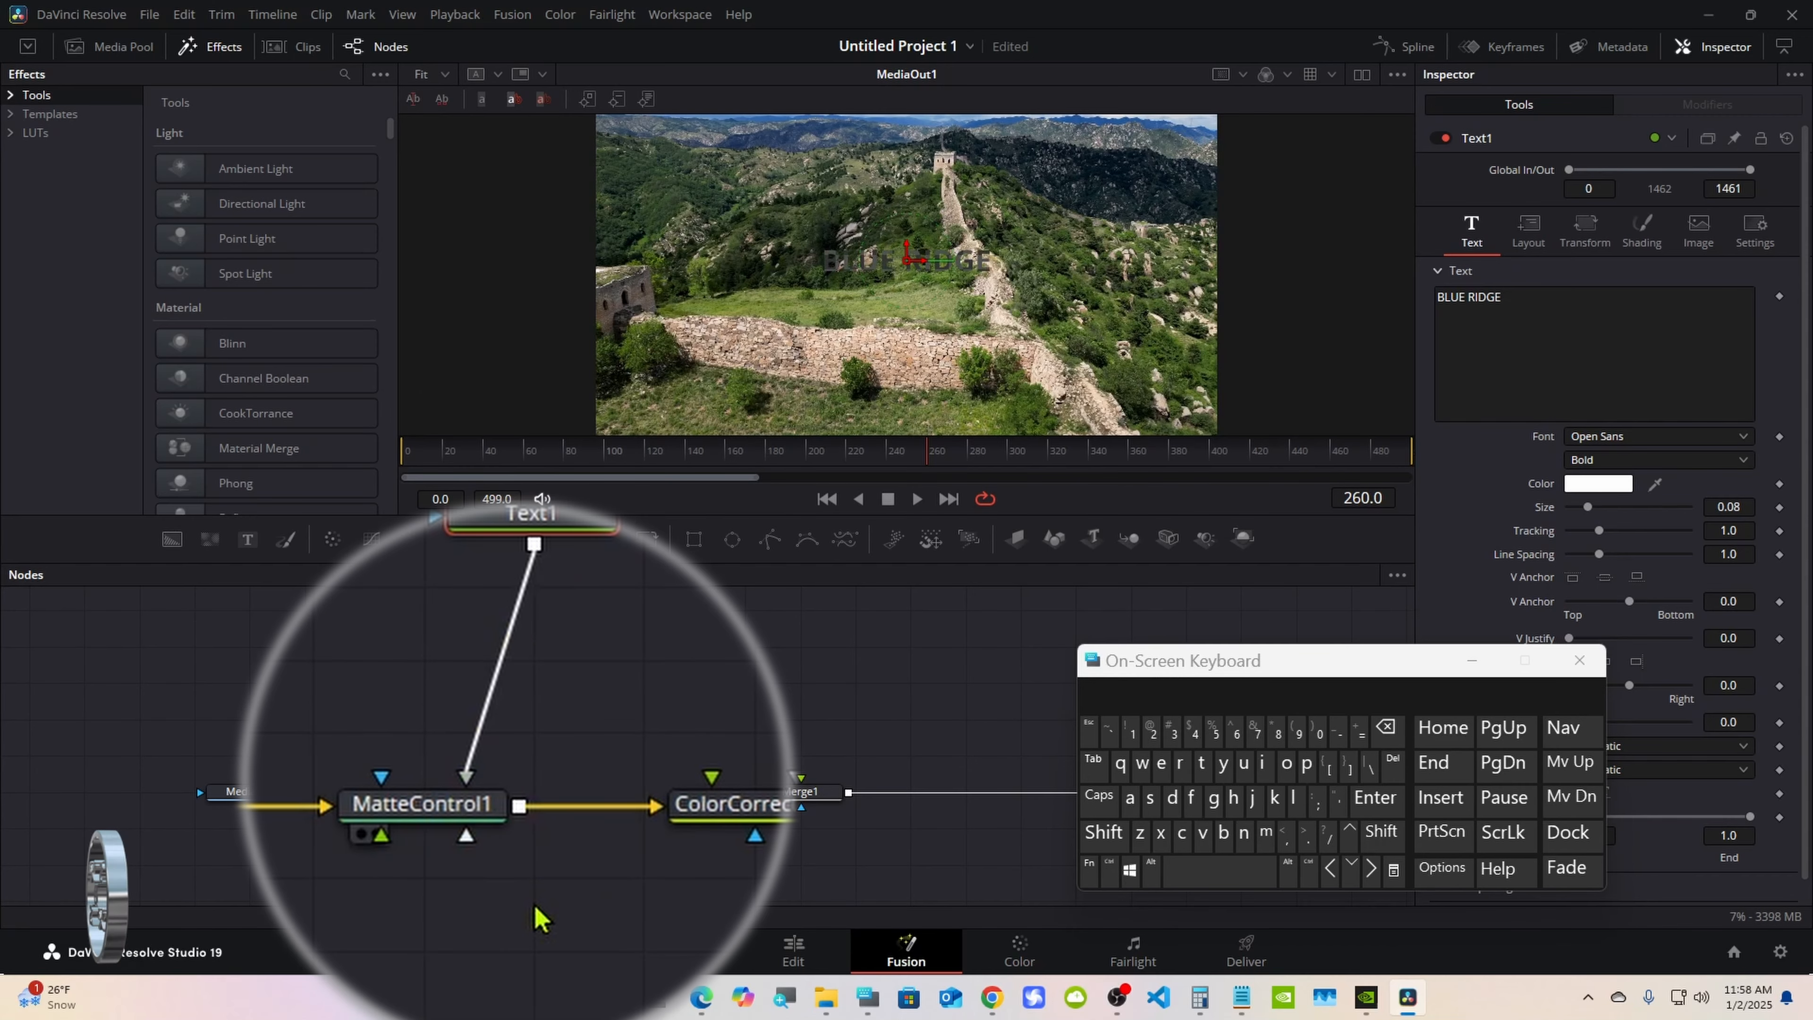
click(474, 799)
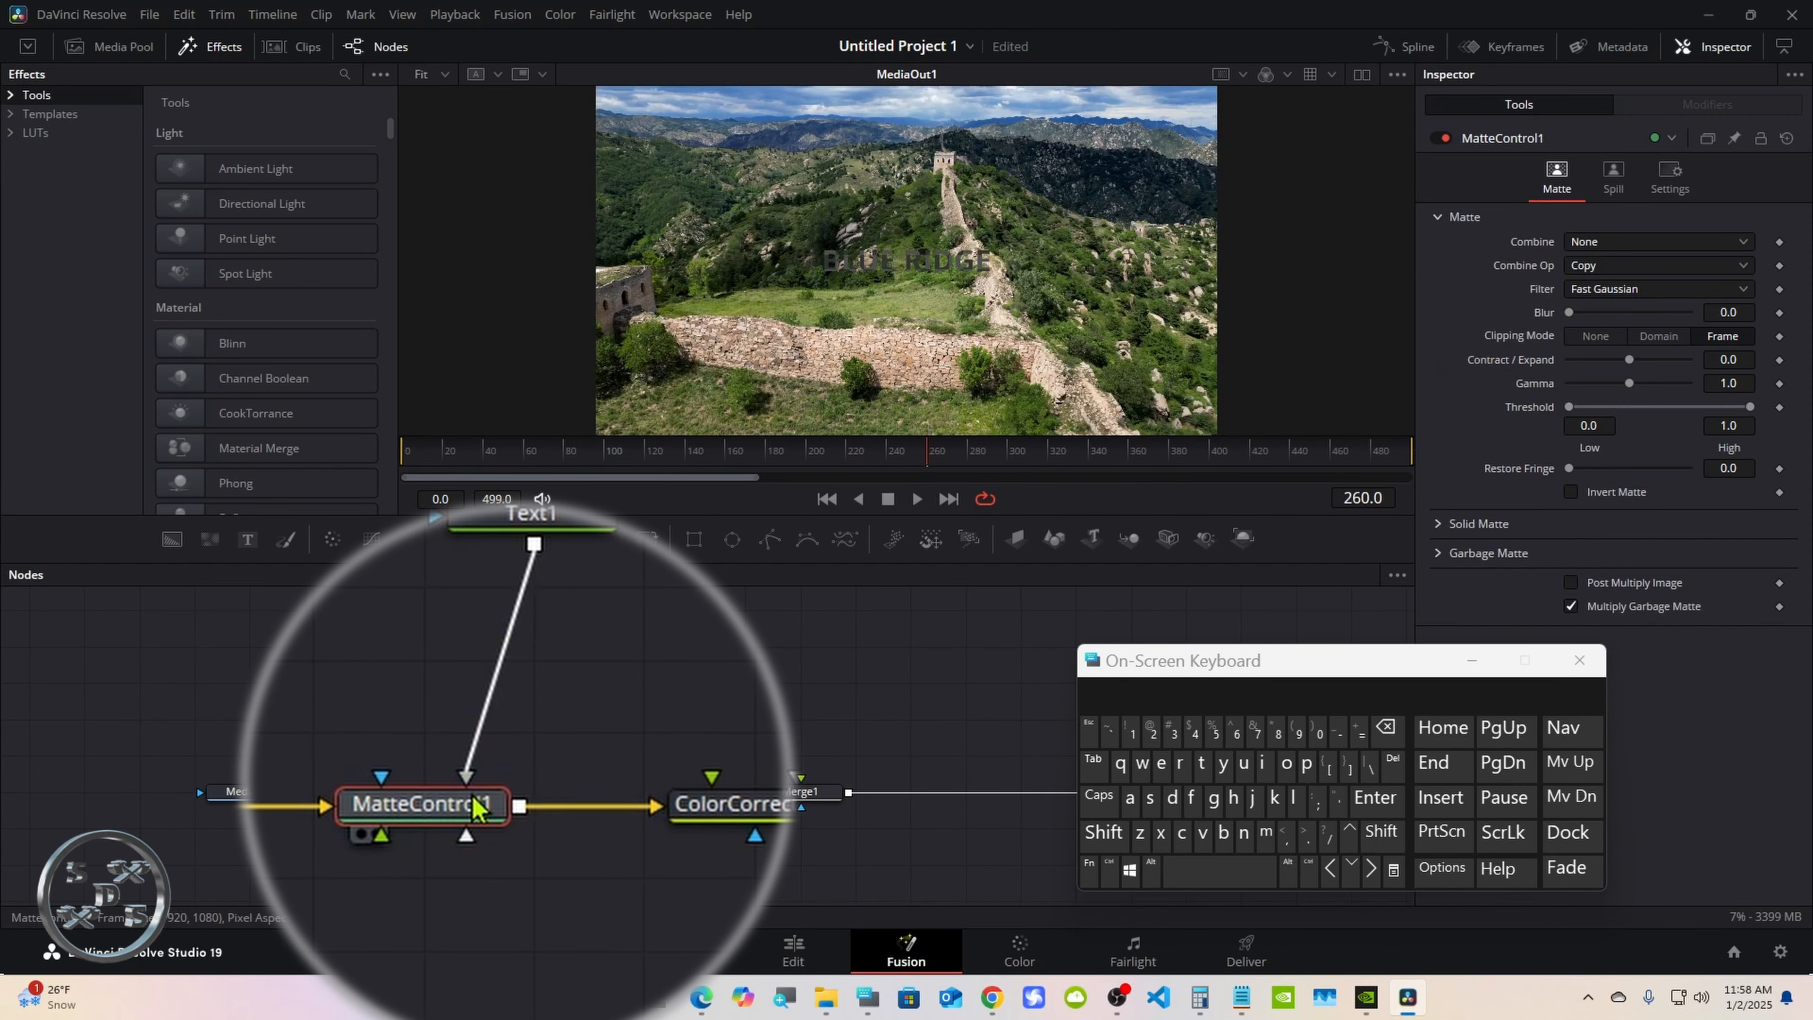
drag(1383, 661, 1171, 704)
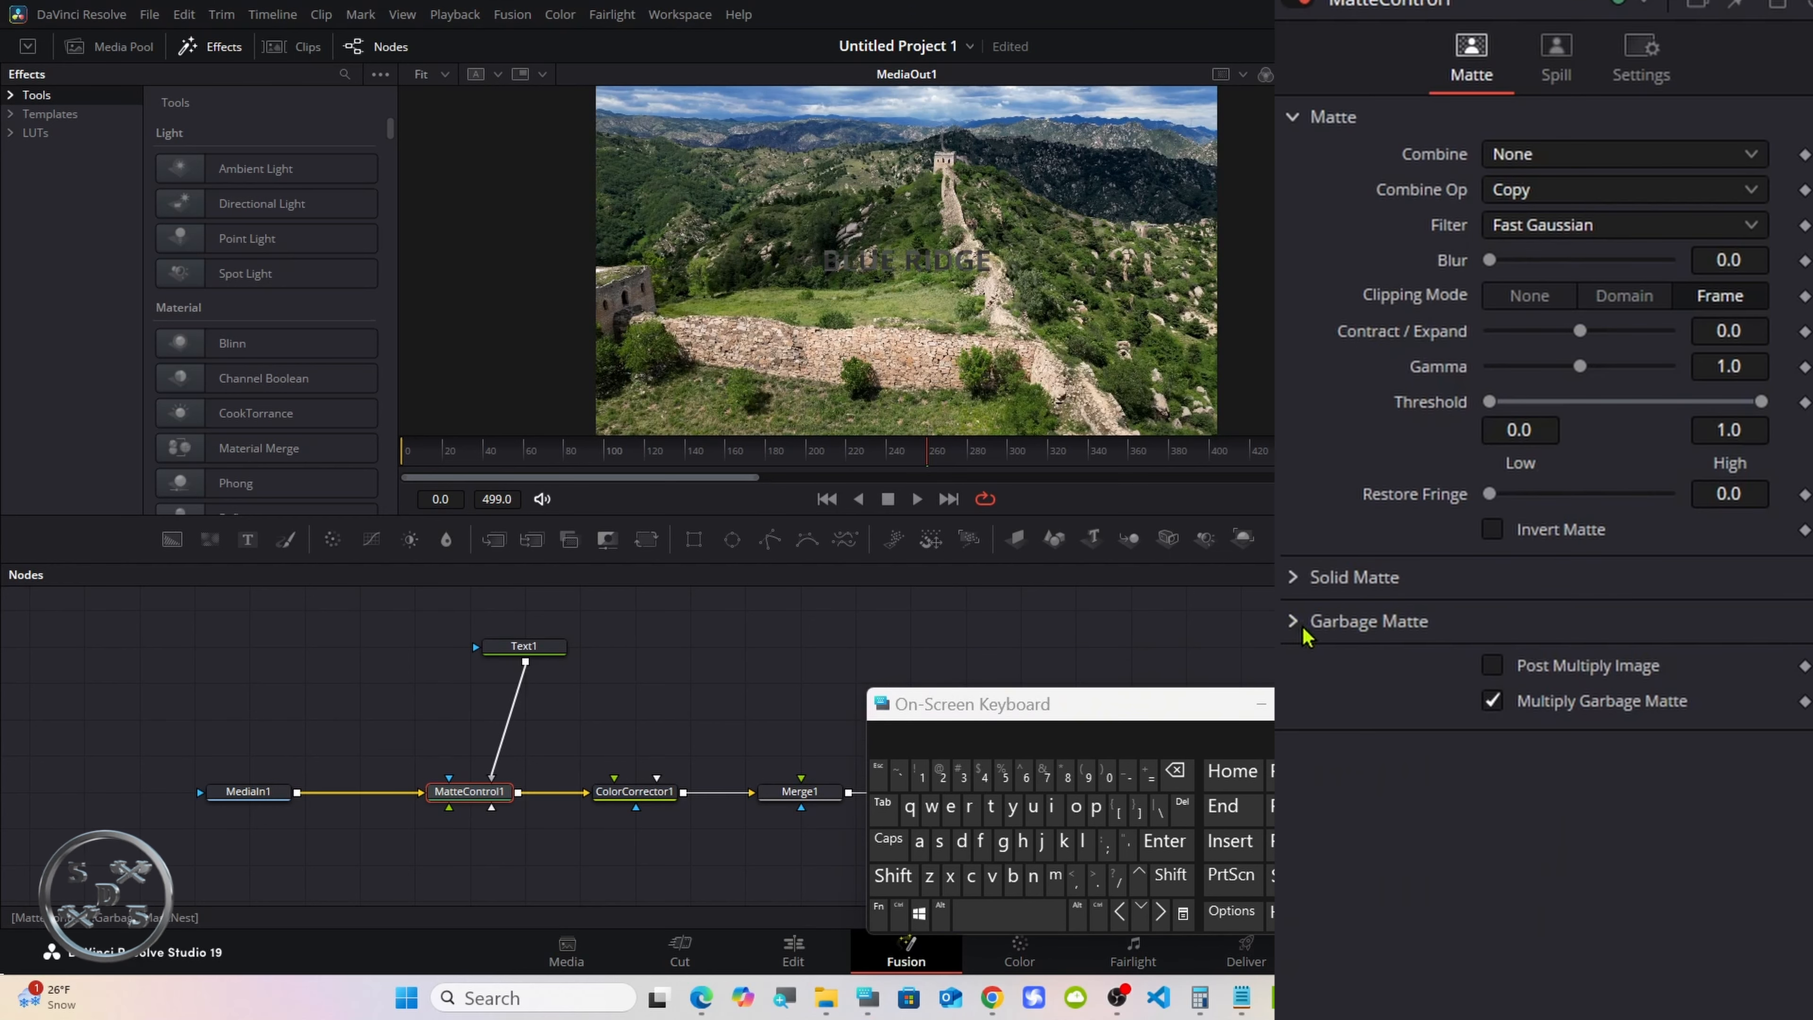
click(1301, 628)
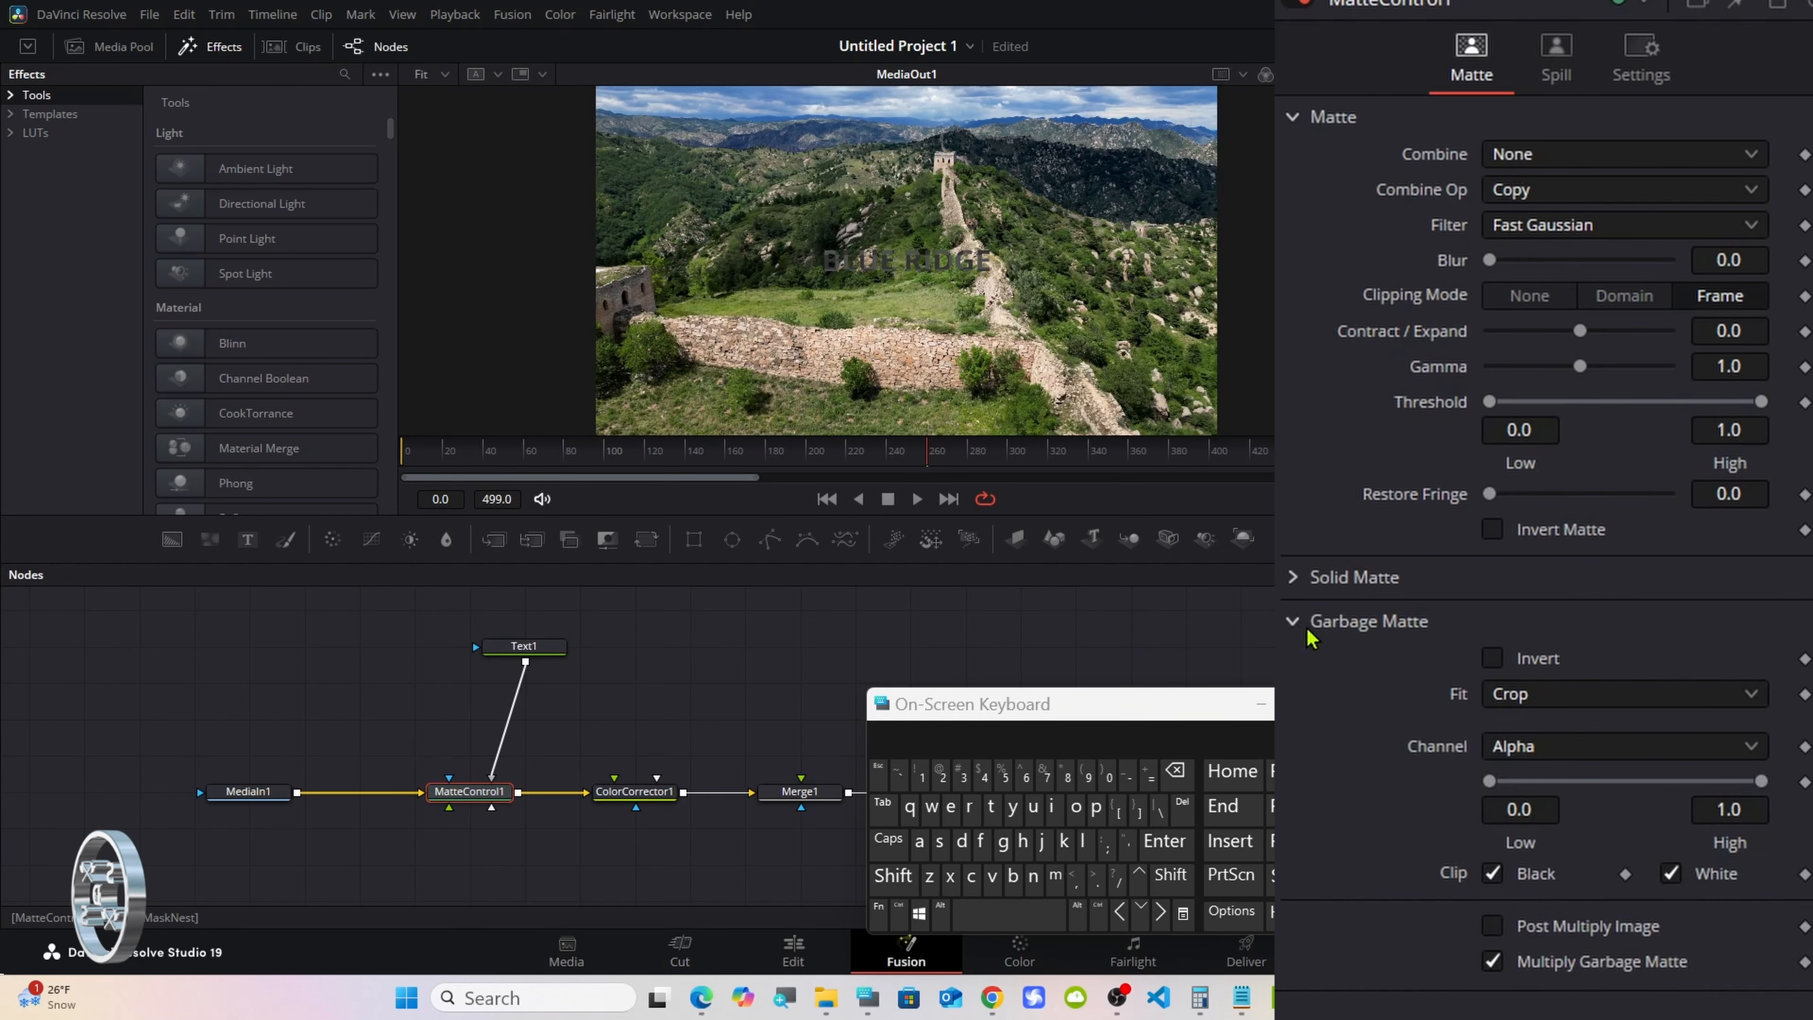
click(1493, 657)
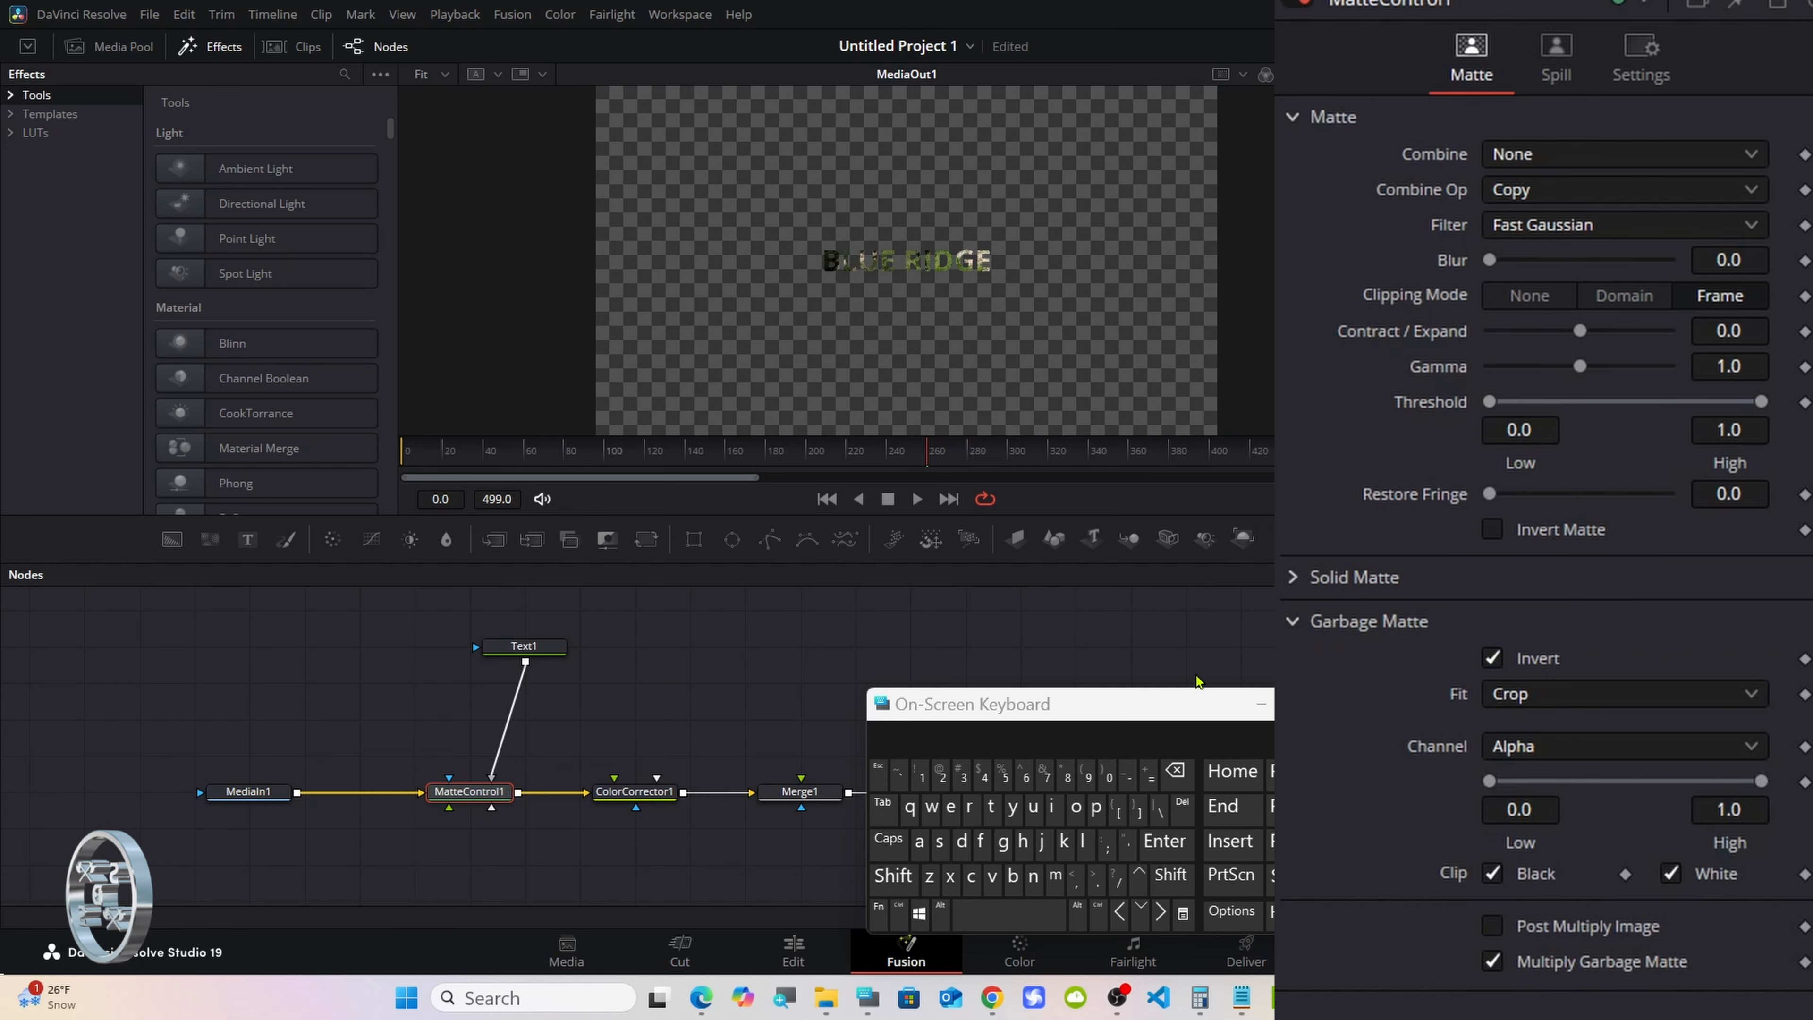
drag(1058, 702, 1306, 698)
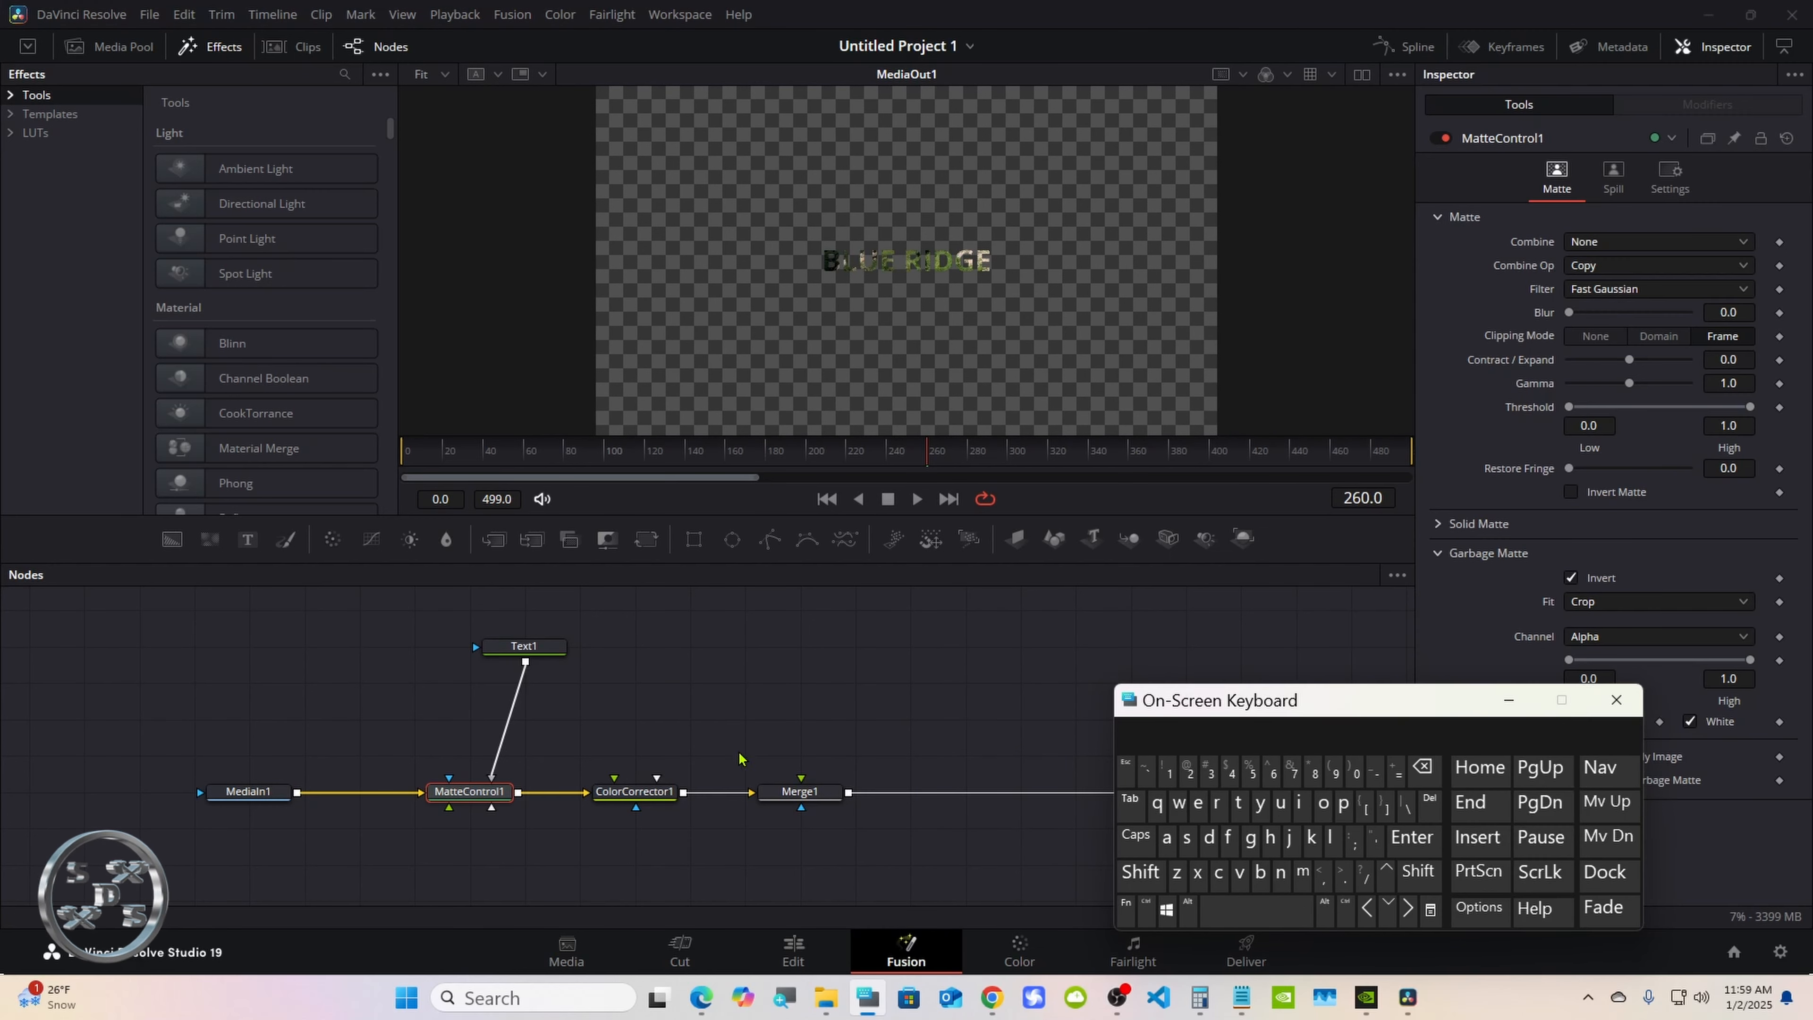
Move Merge1 farther along the chain and insert a Depth Blur node directly after ColorCorrector1.
drag(799, 791, 910, 791)
click(636, 792)
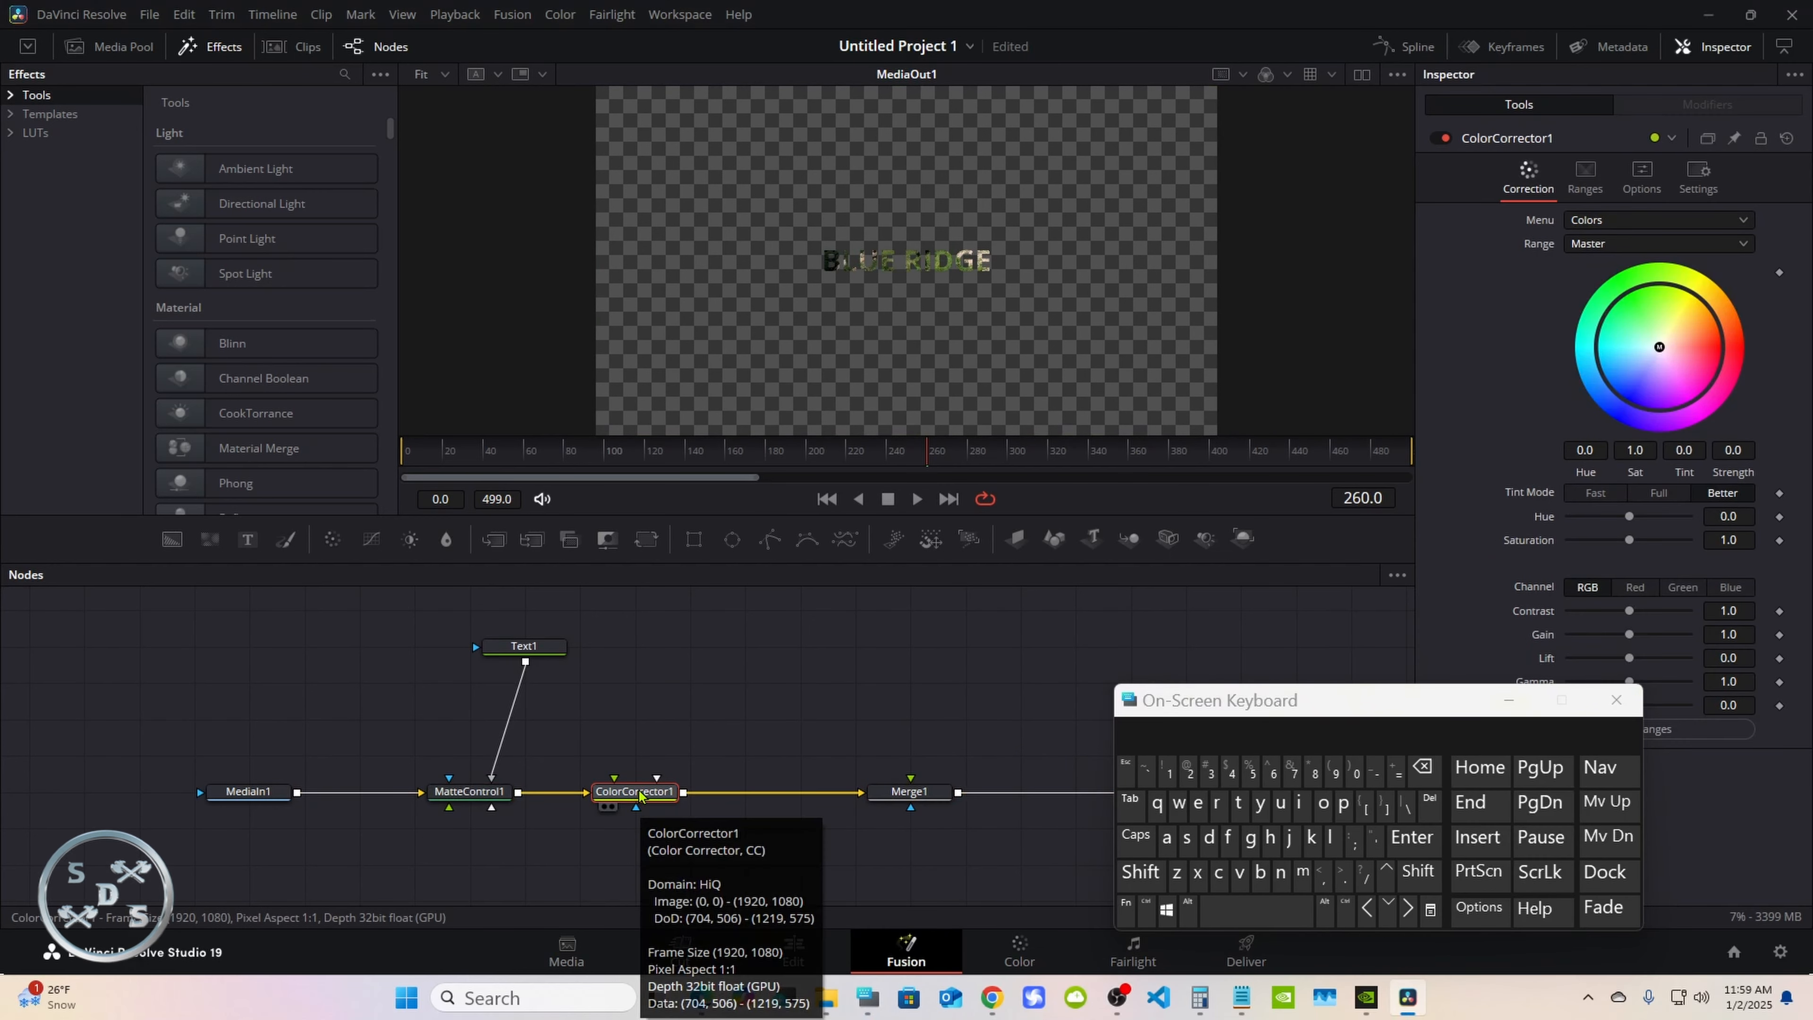
click(1141, 872)
click(1229, 907)
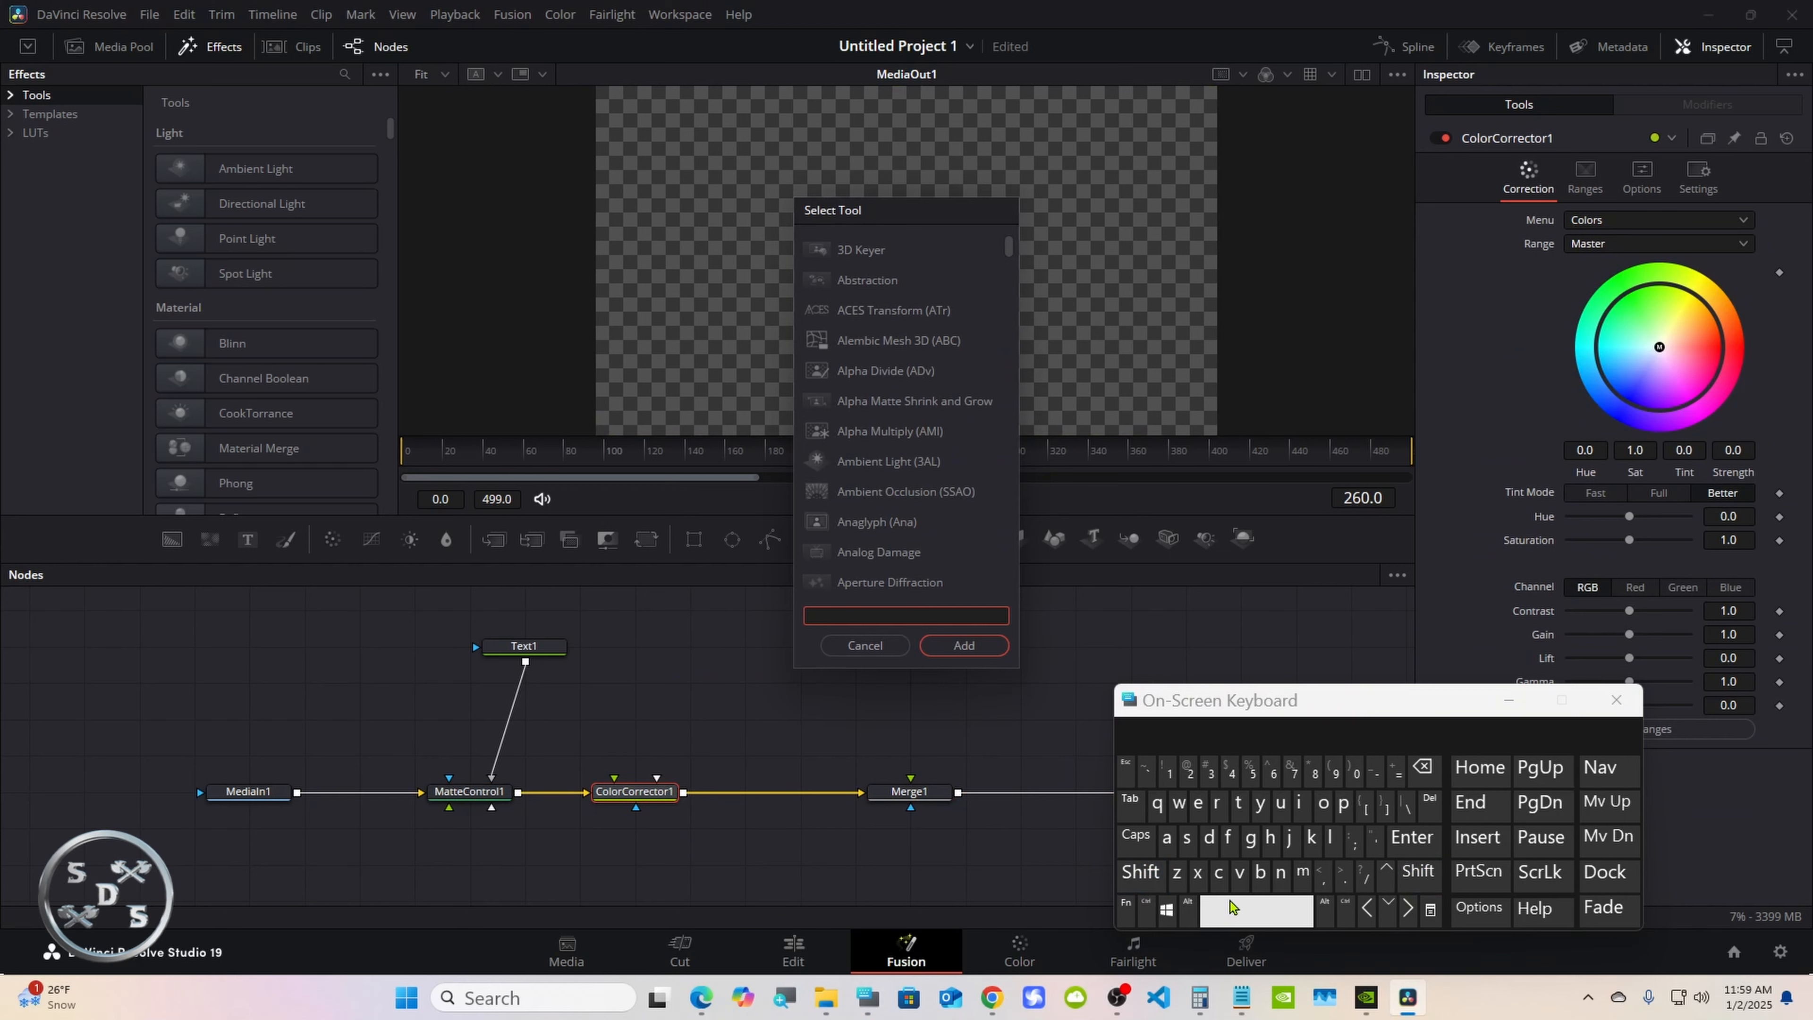
click(1260, 871)
click(1330, 837)
click(1281, 802)
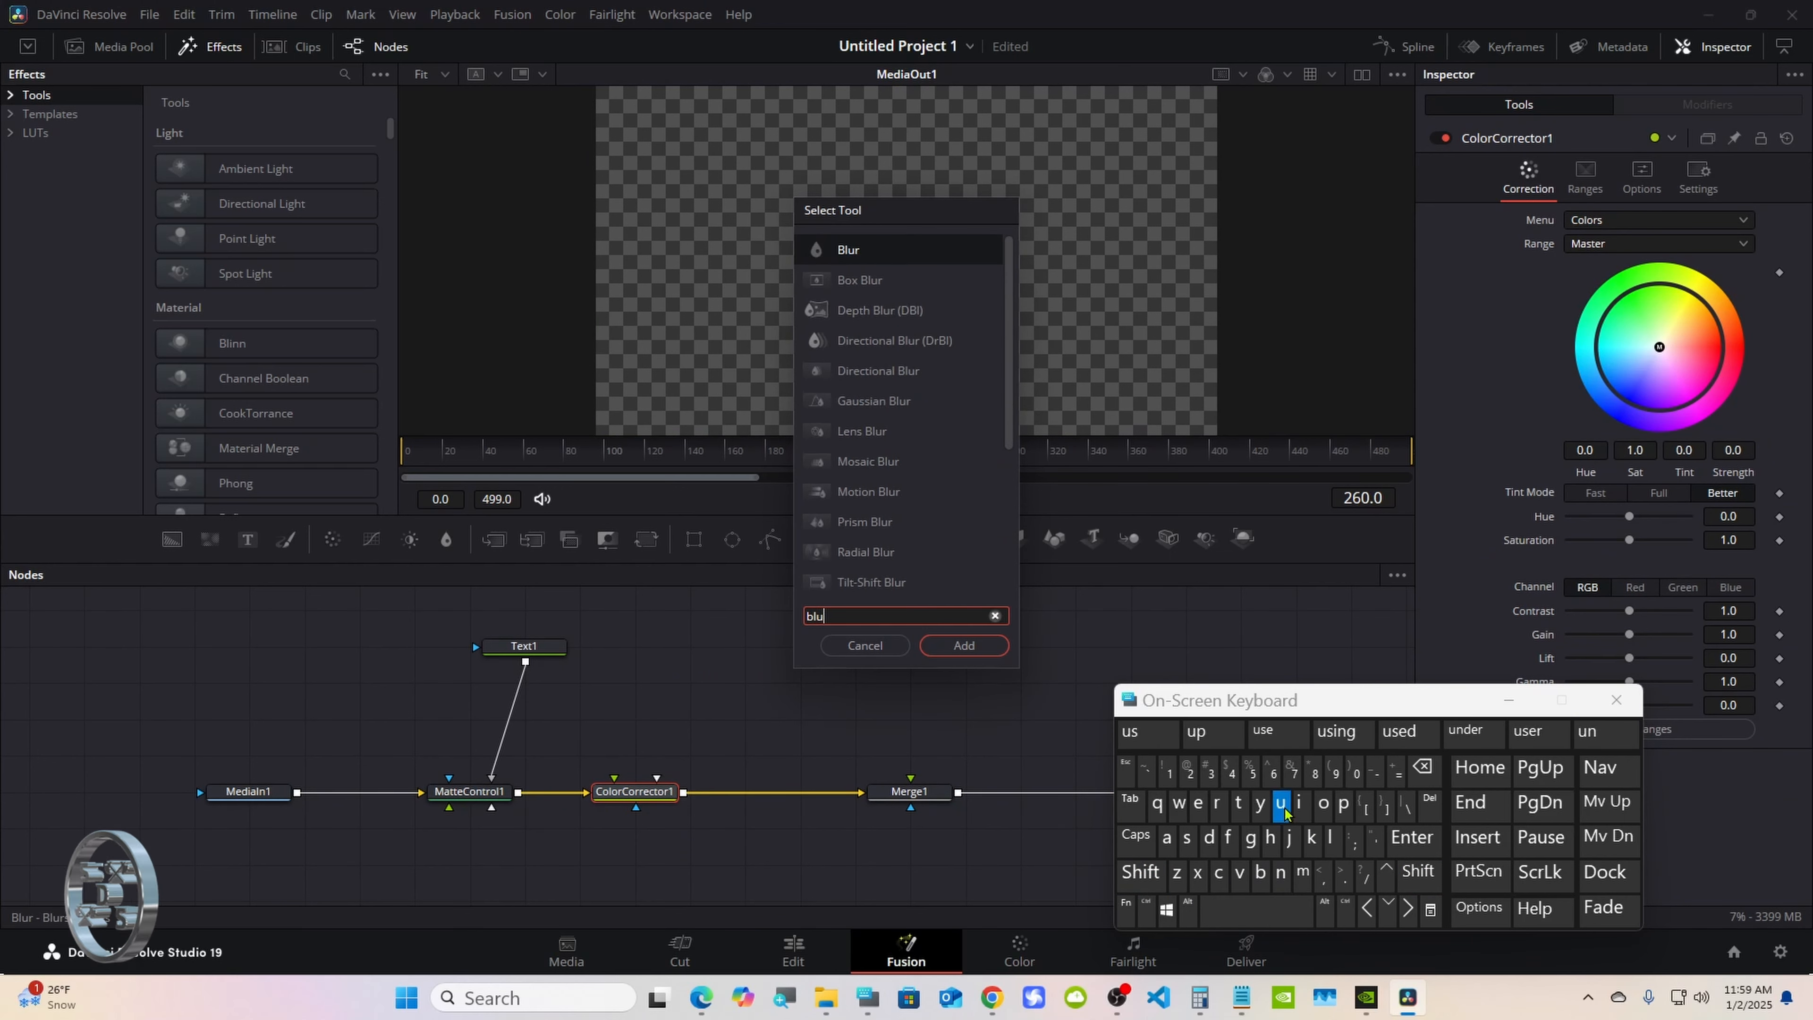
click(1217, 803)
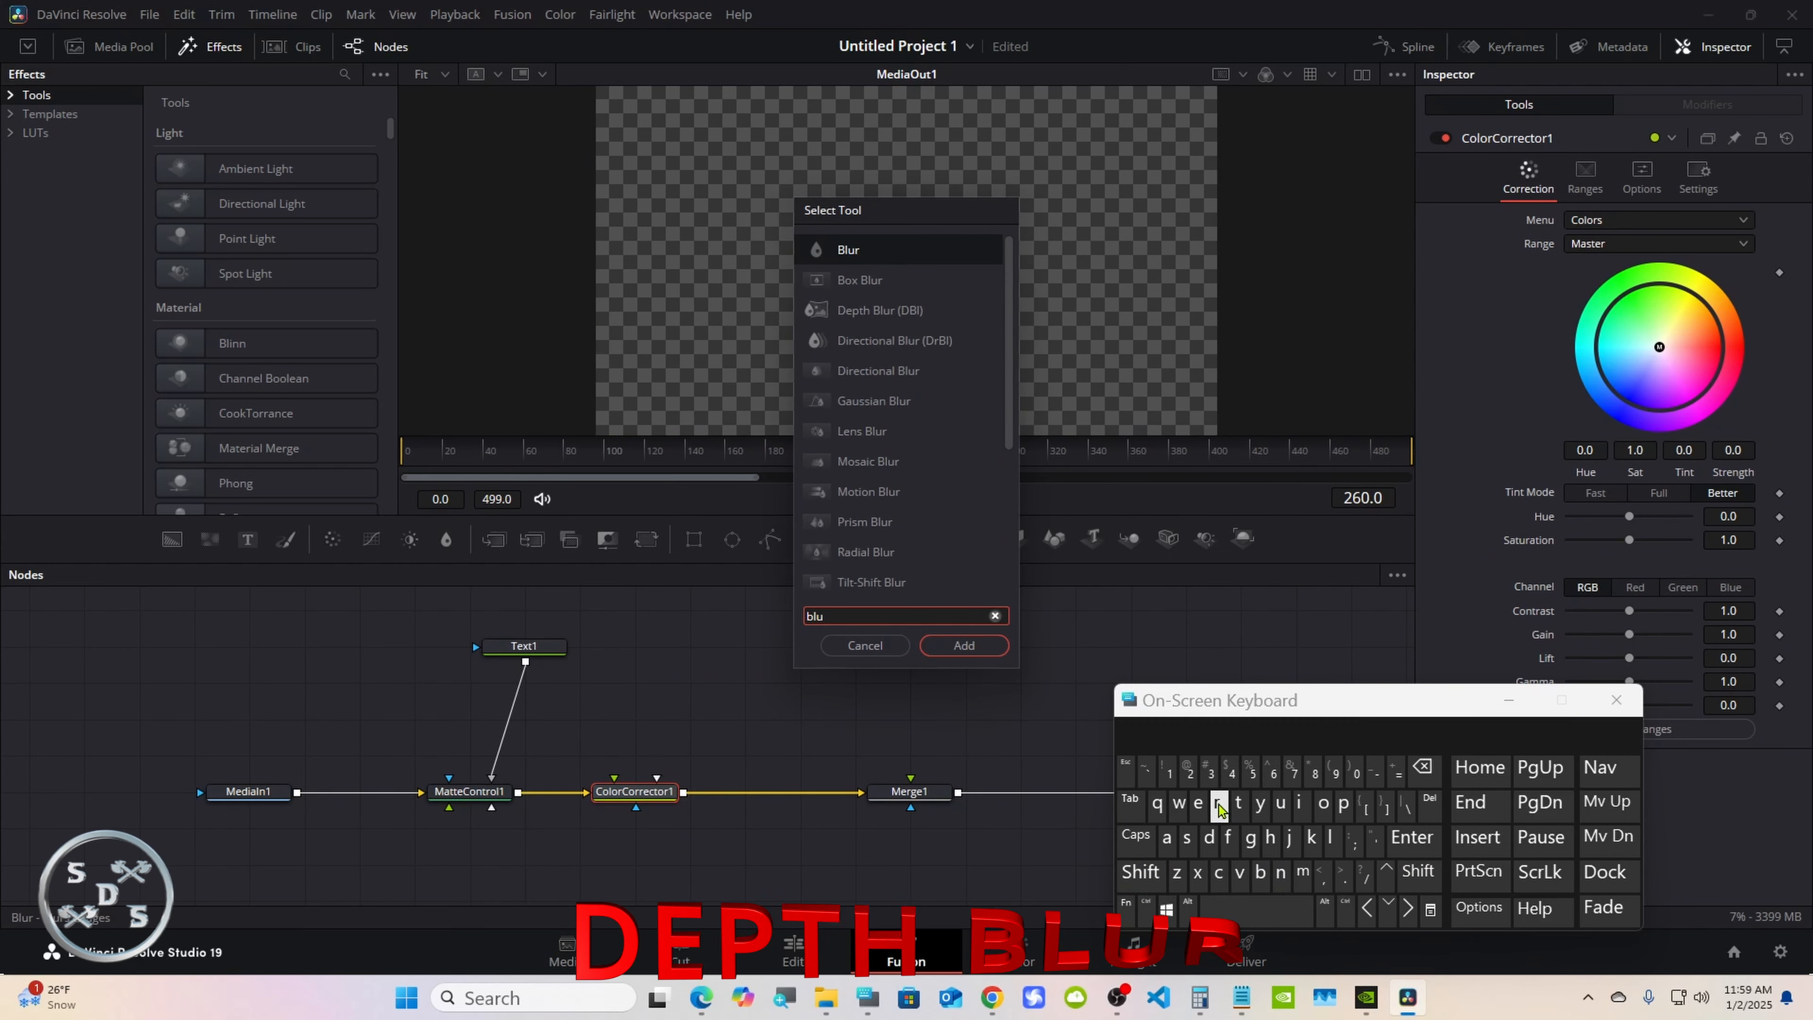
click(914, 322)
click(937, 645)
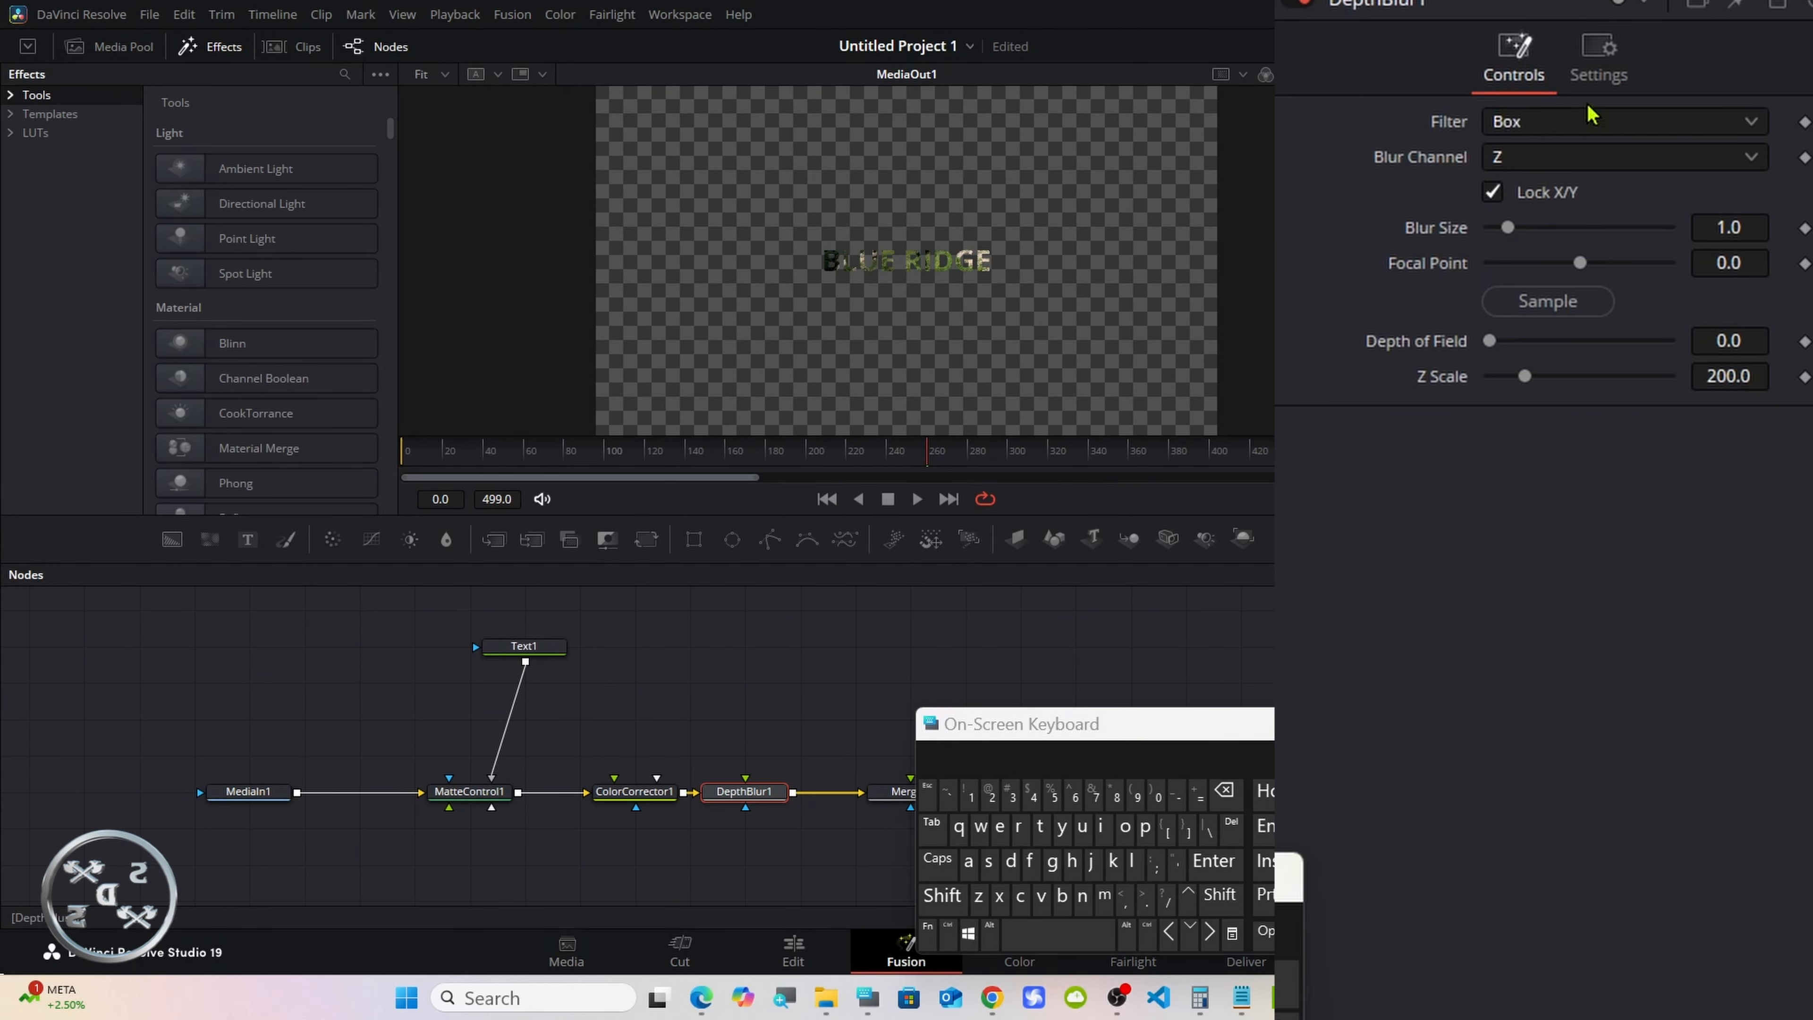
Set the Depth Blur filter to Super Soften and its blur channel to Alpha.
click(1592, 118)
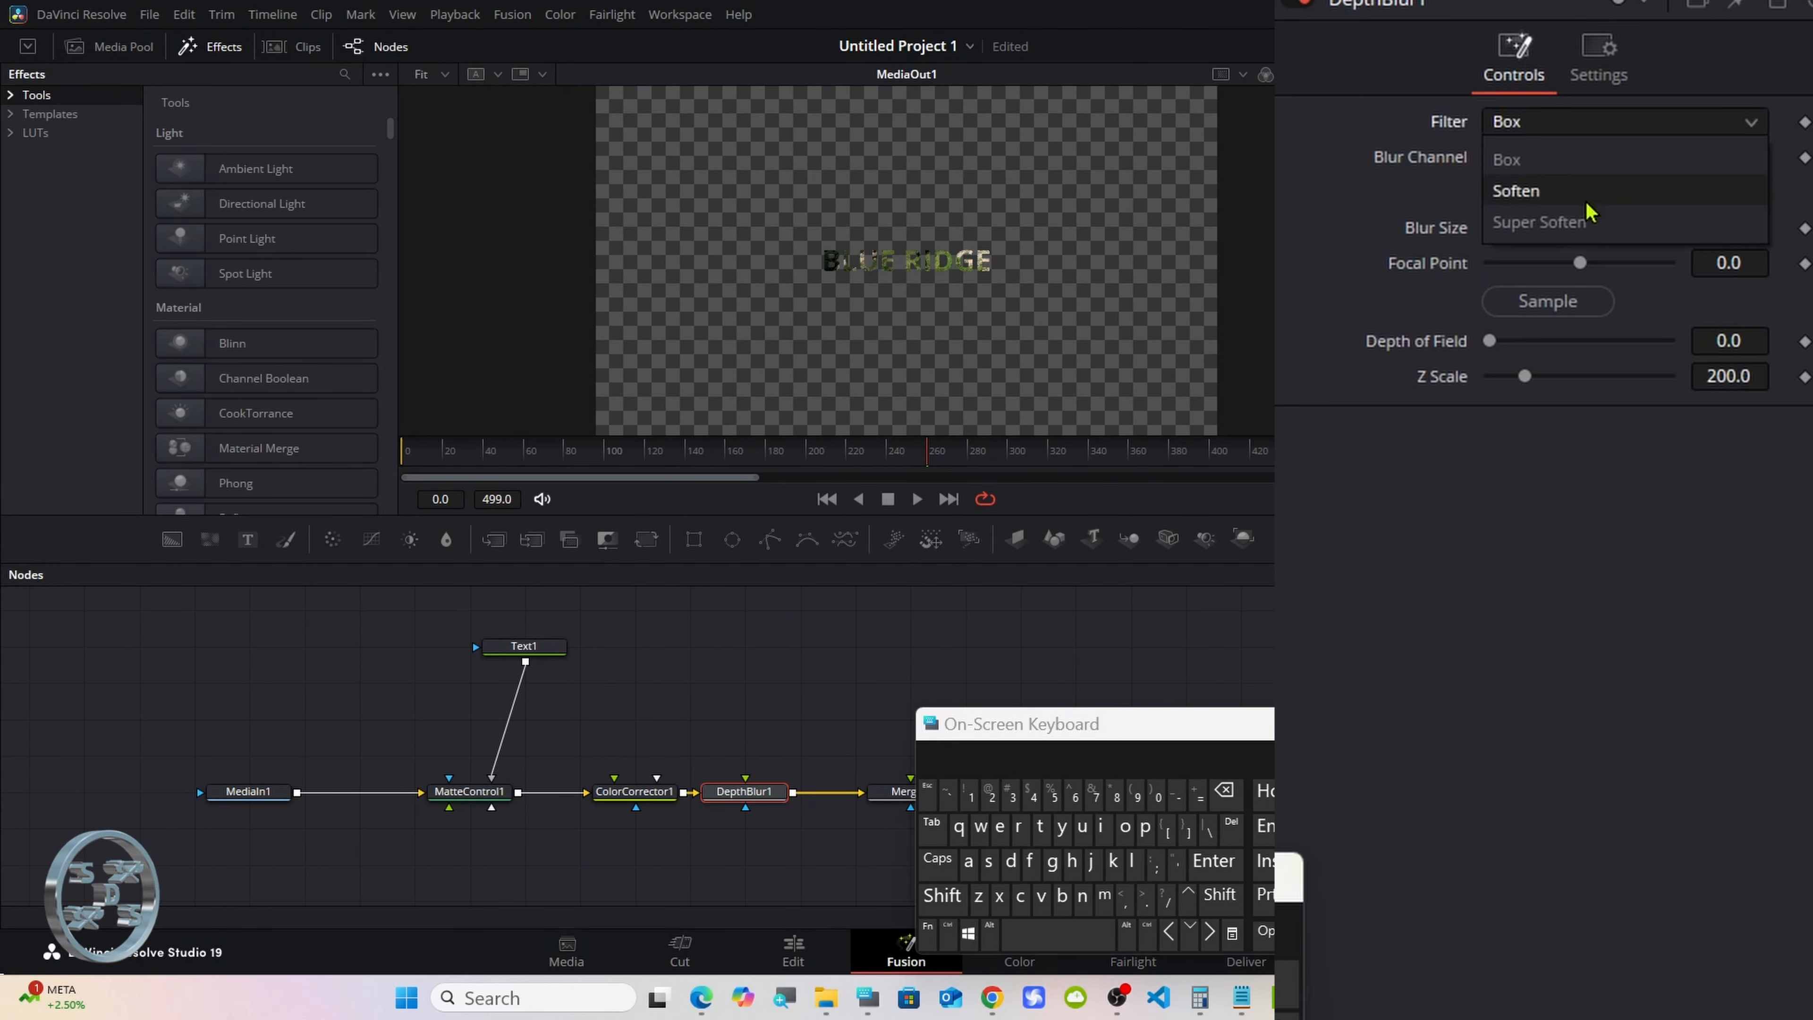
click(1612, 227)
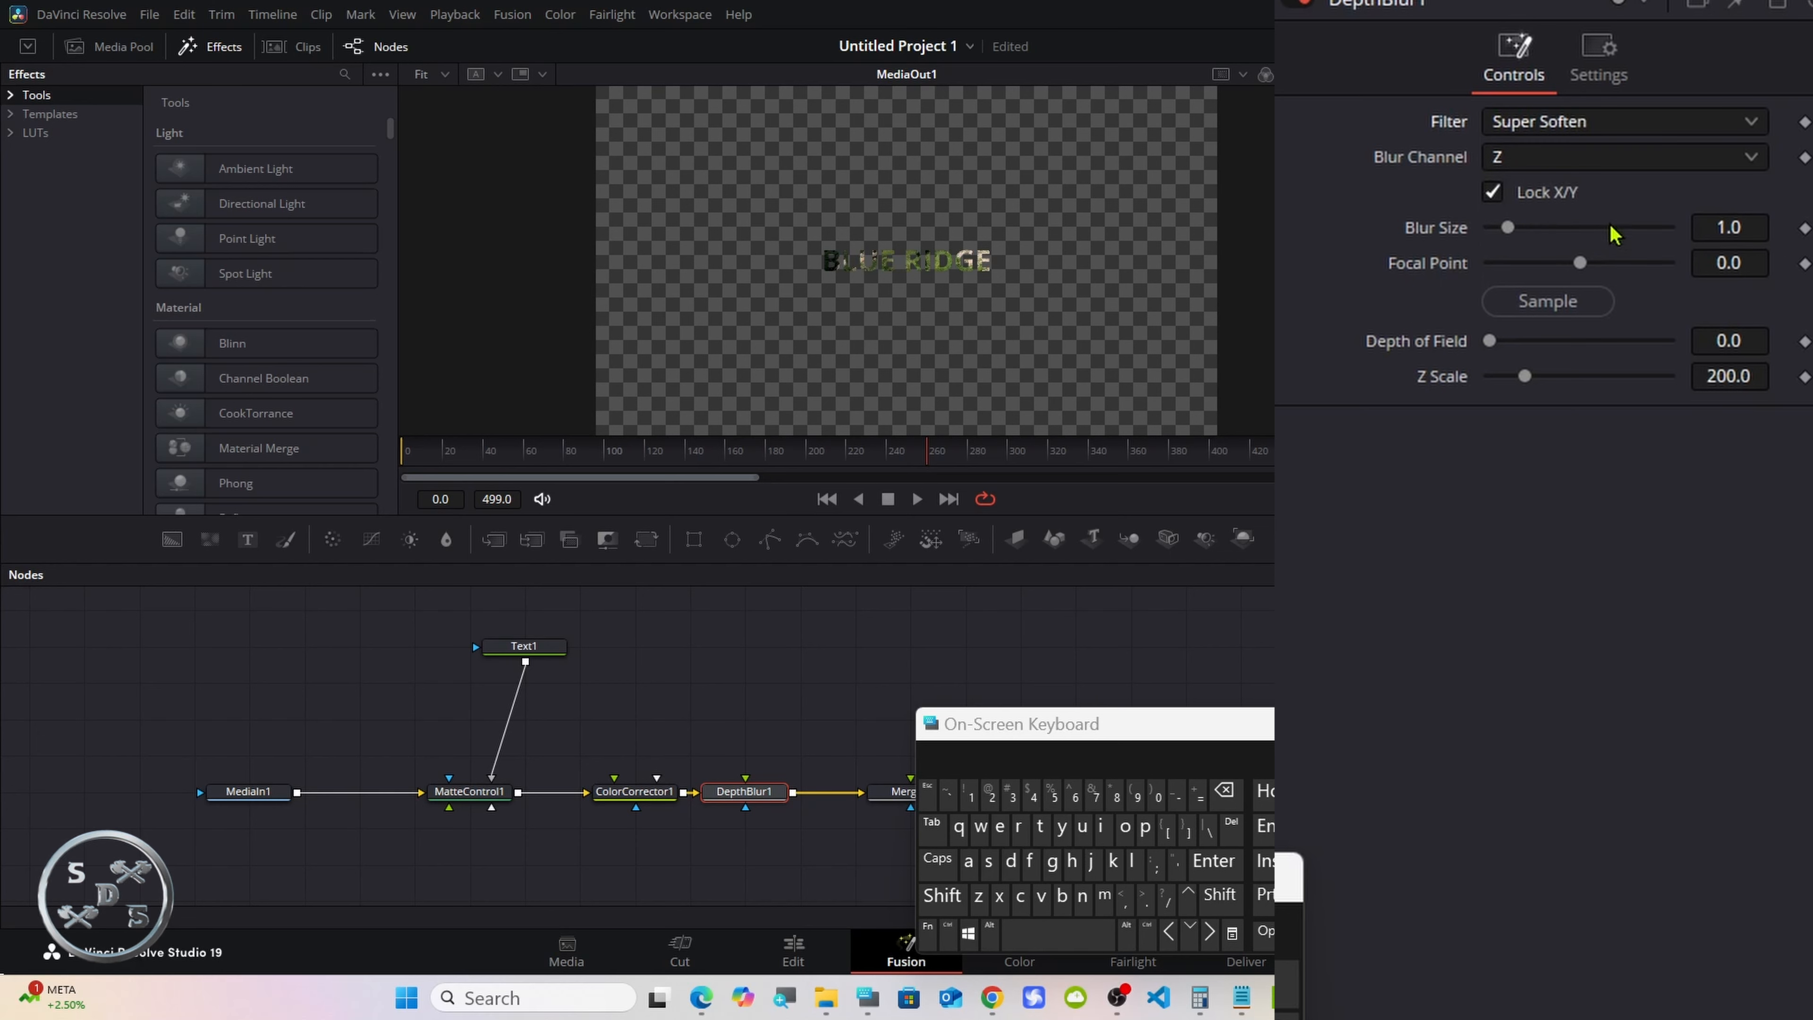
click(1578, 165)
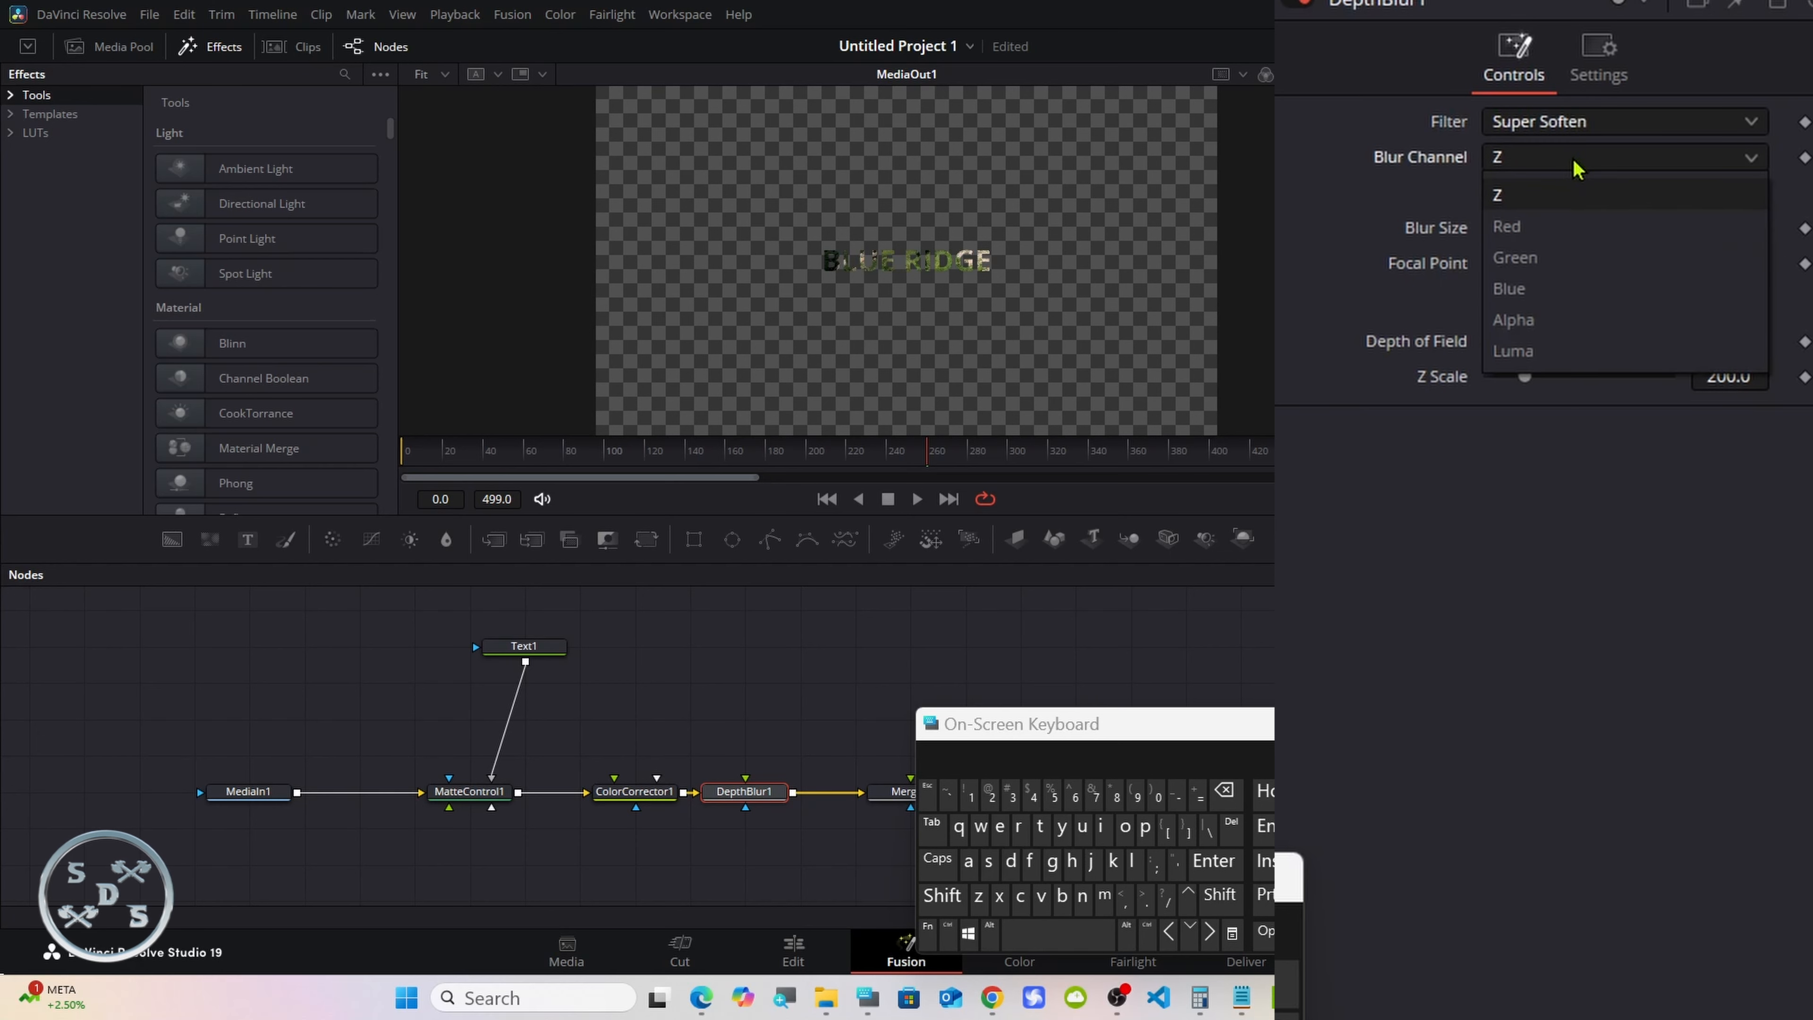
click(1561, 318)
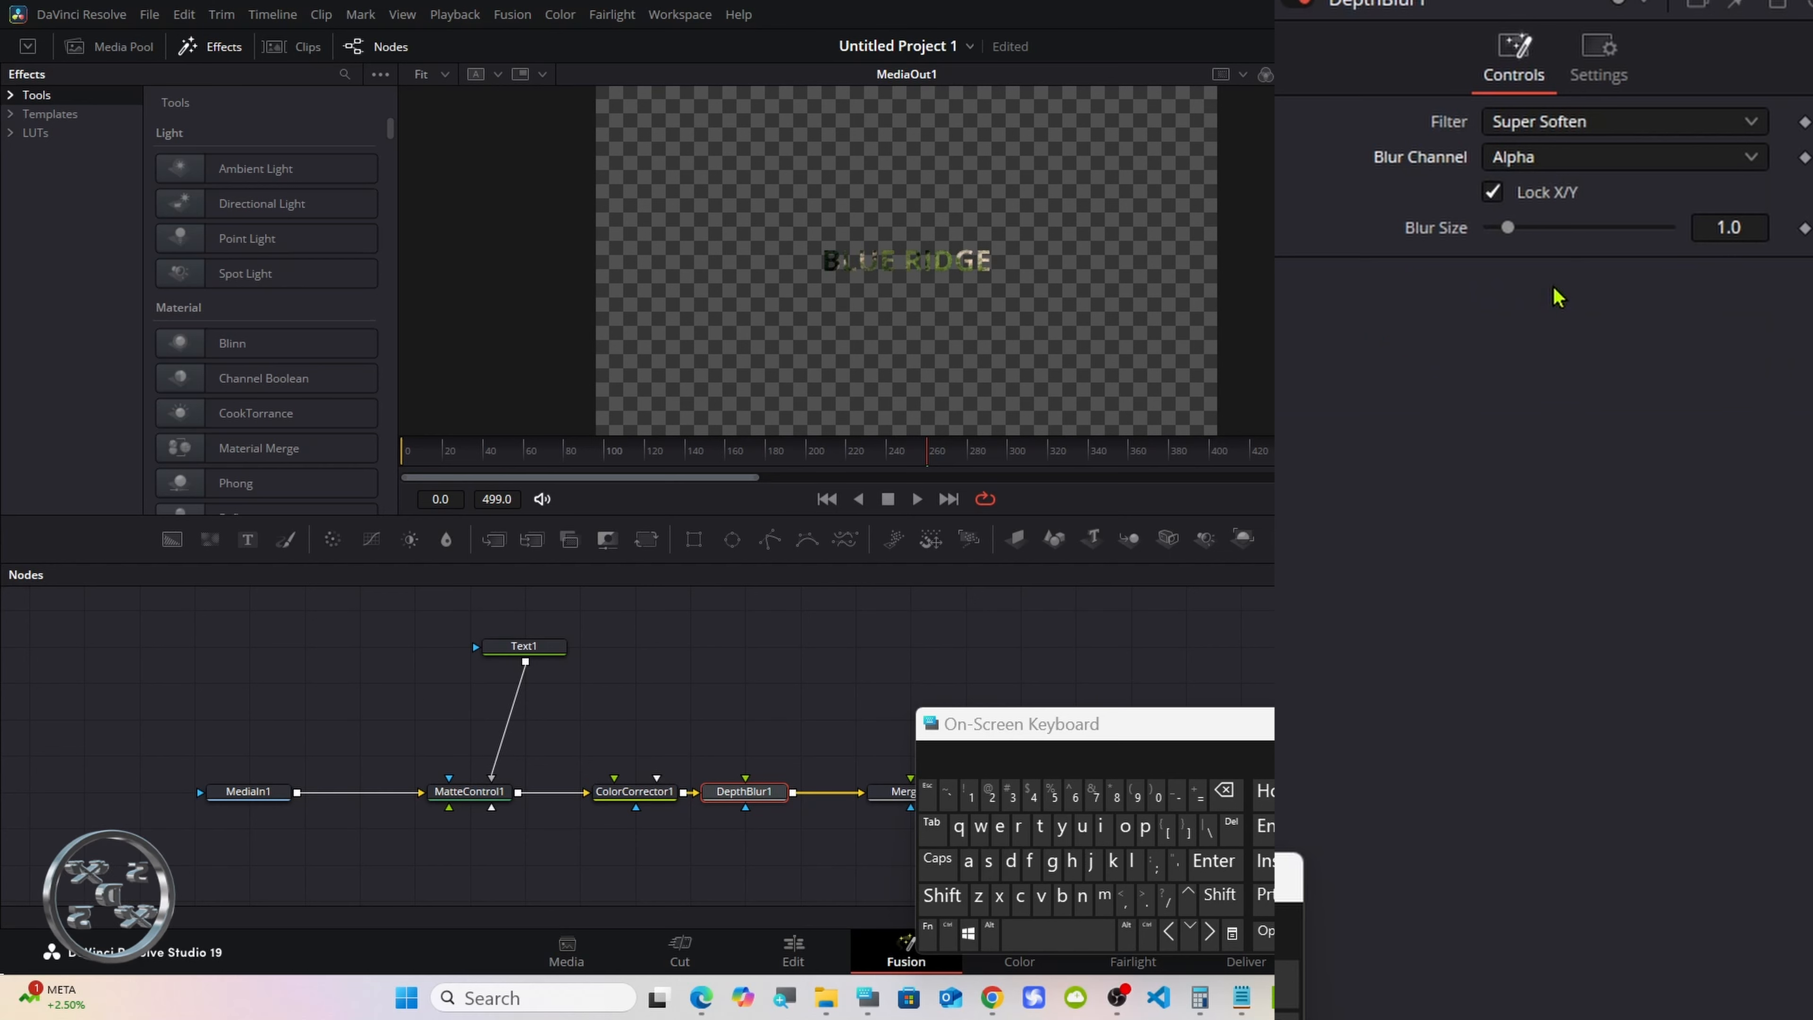
Reposition the On-Screen Keyboard and move the MediaOut1 node closer to Merge1.
drag(1033, 723, 1315, 611)
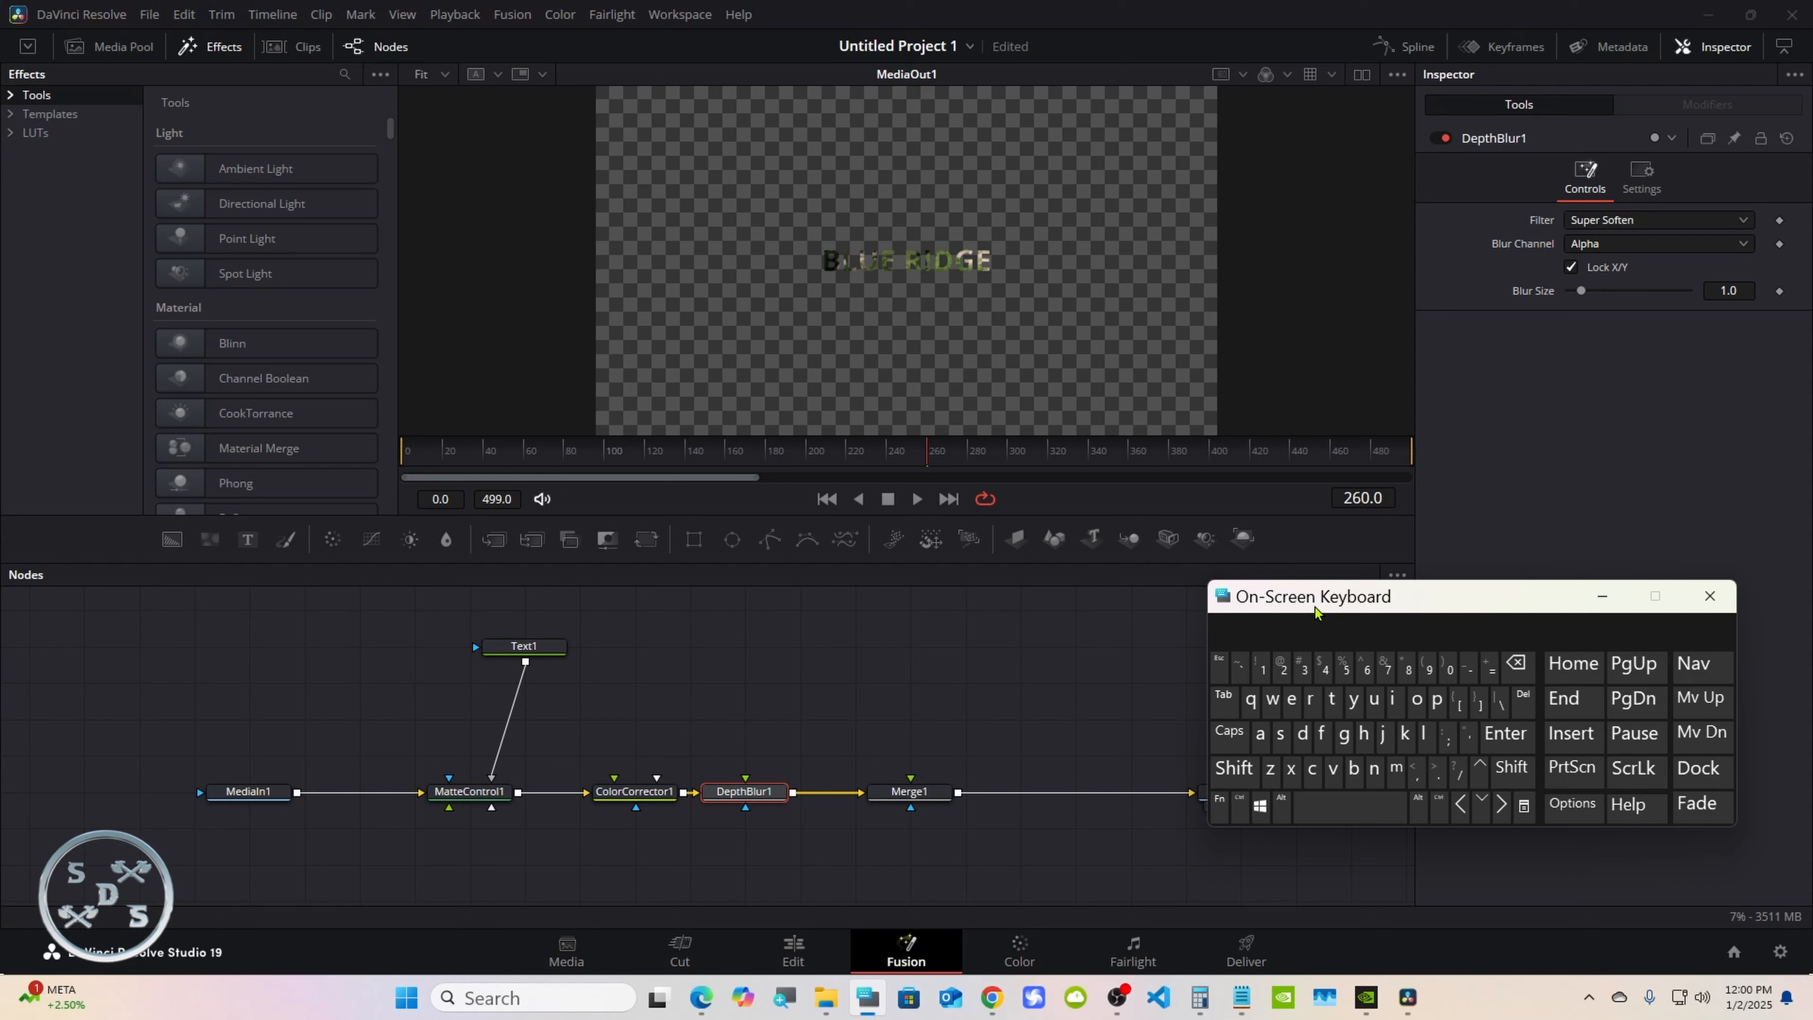
drag(1316, 611, 1350, 633)
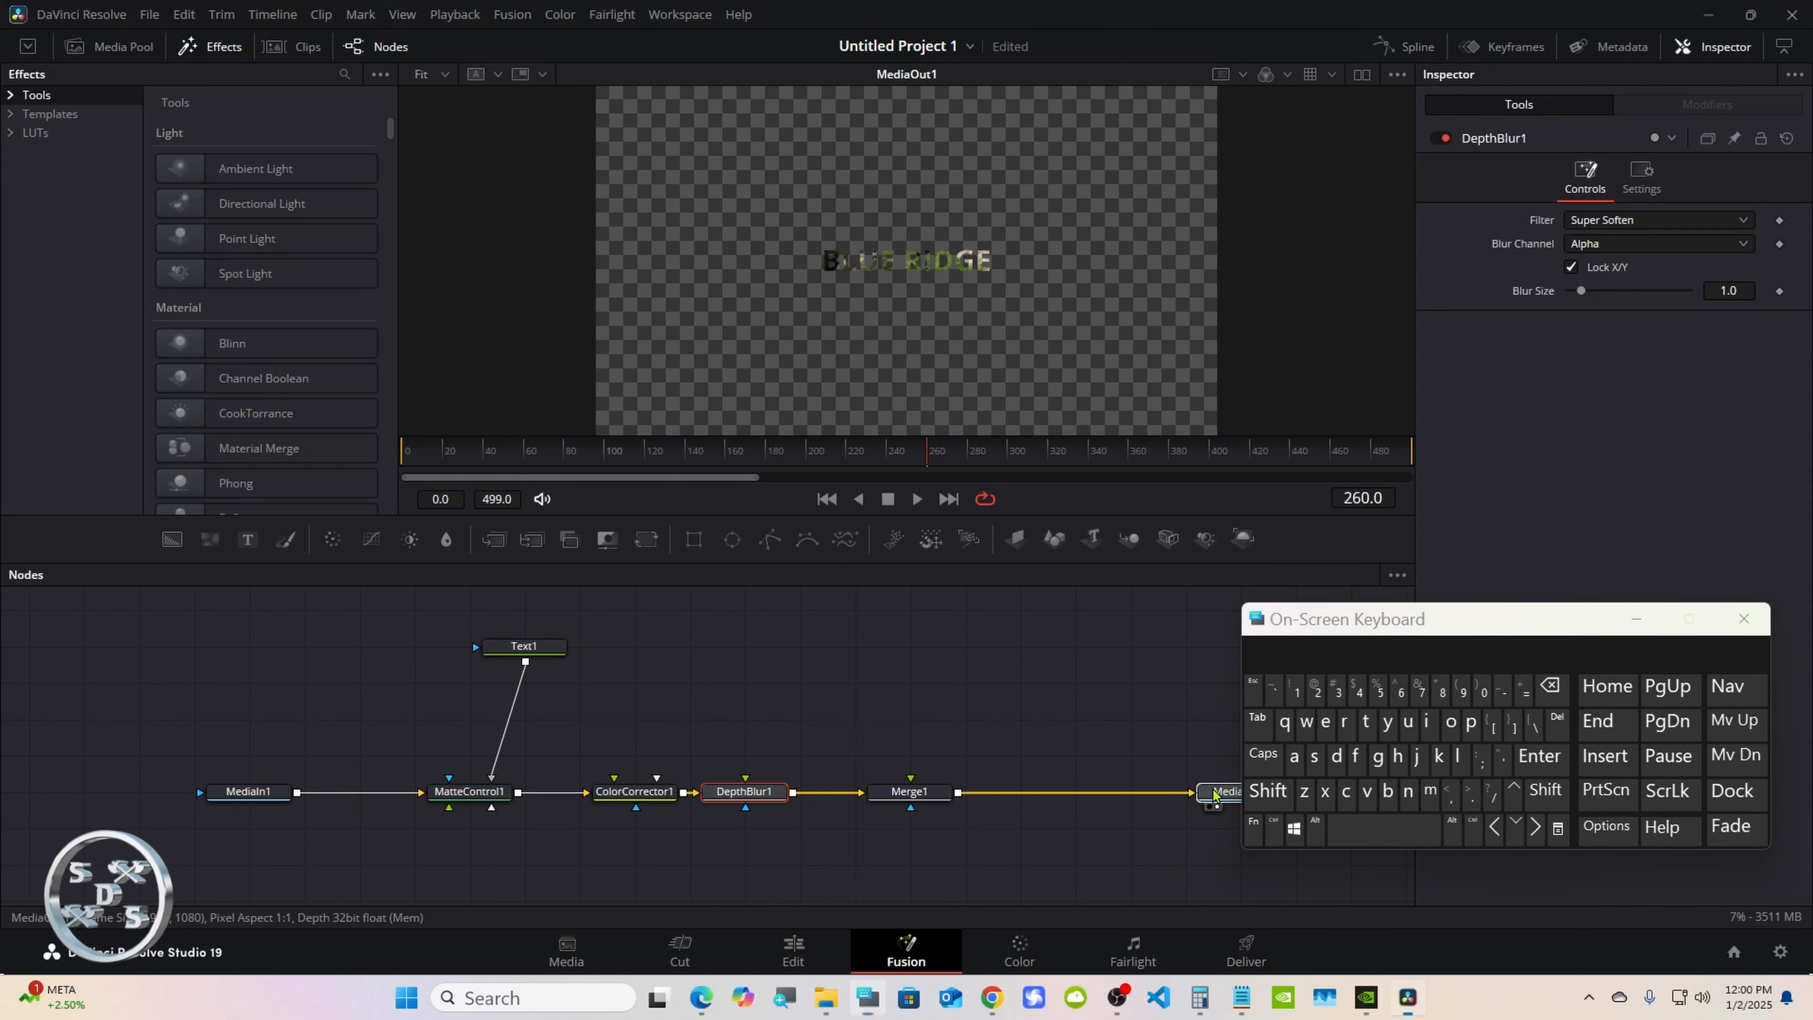
drag(1218, 787, 1034, 785)
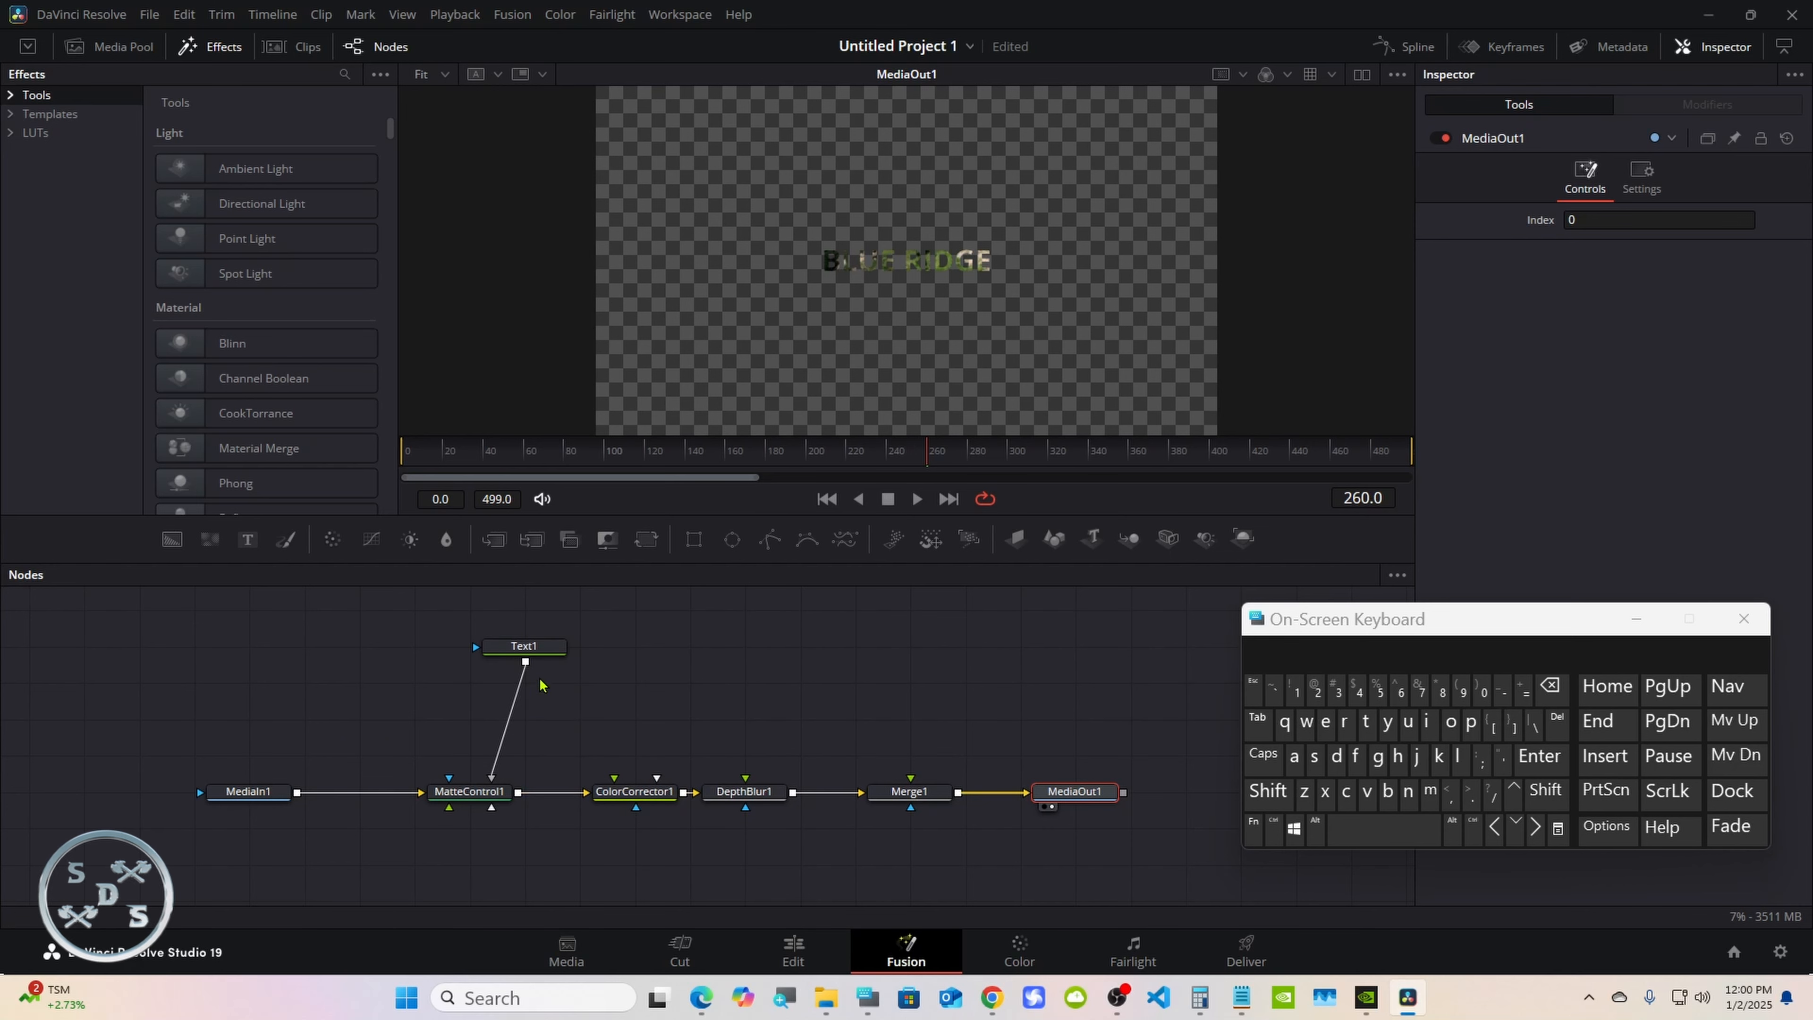
Connect Text1 to the effect masks of ColorCorrector1 and DepthBlur1, then space Text1, ColorCorrector1 and DepthBlur1 more tightly around the chain.
drag(526, 662, 614, 773)
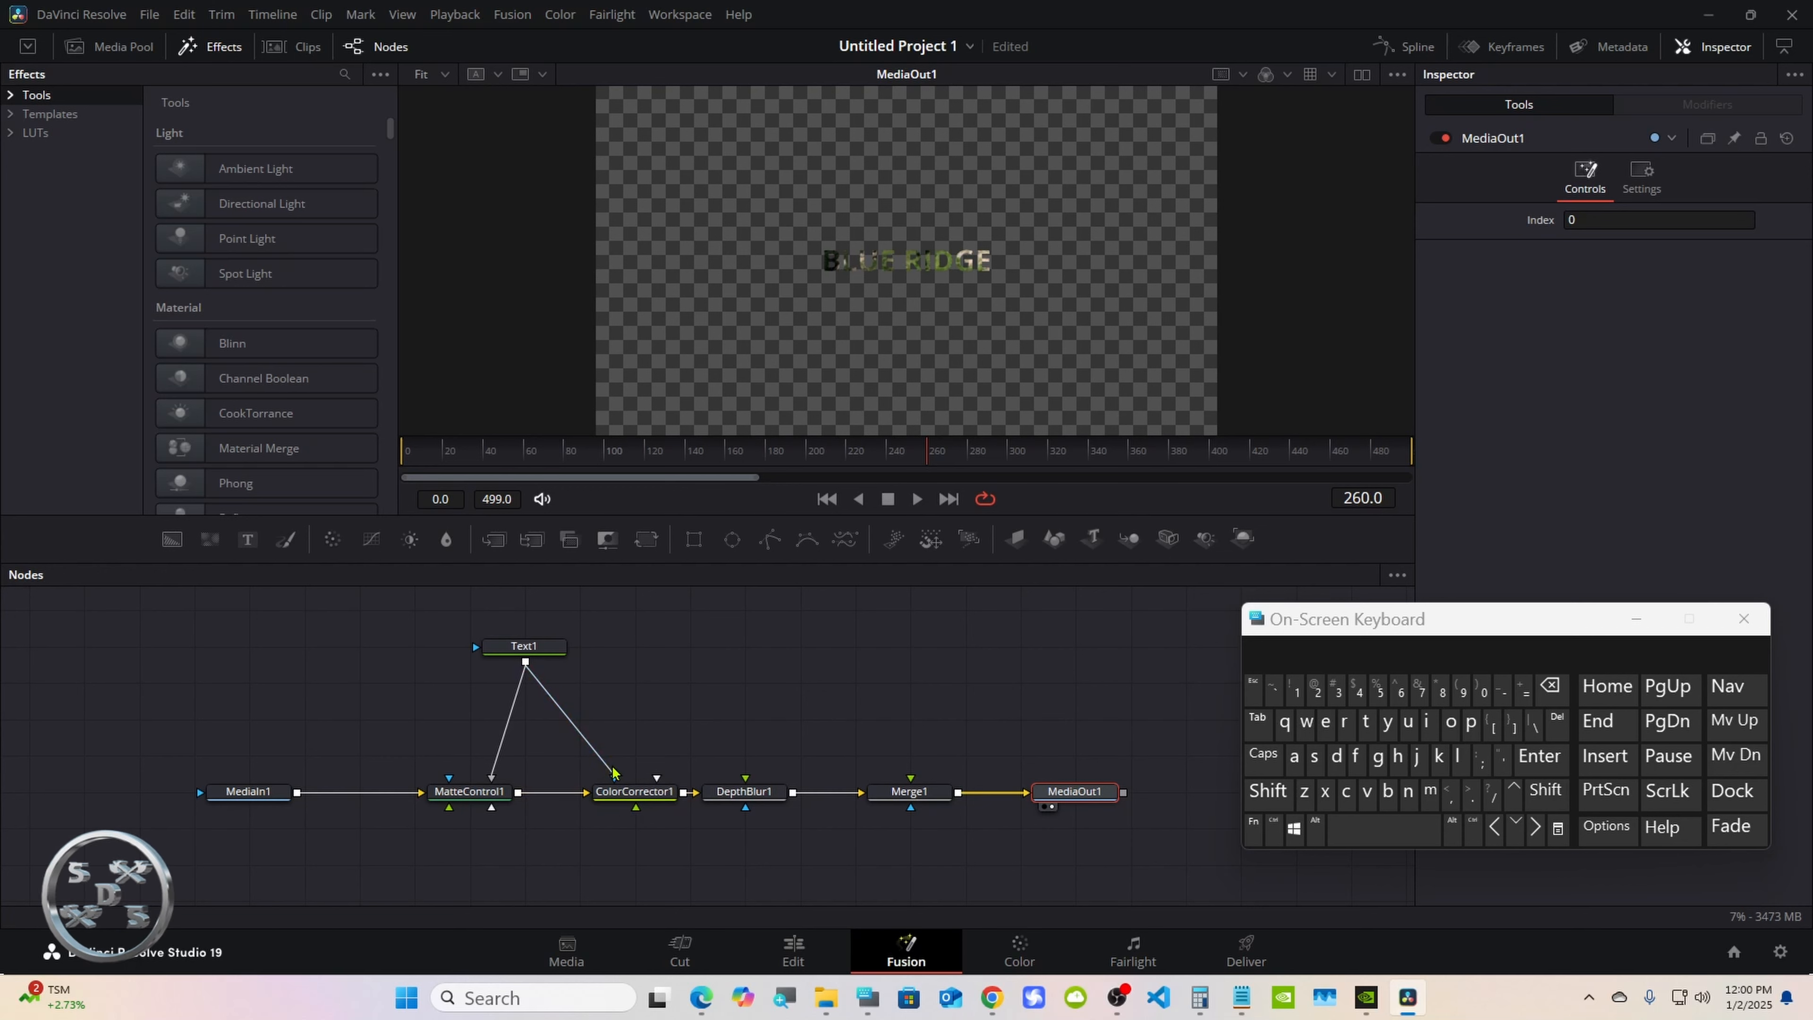
drag(526, 661, 746, 814)
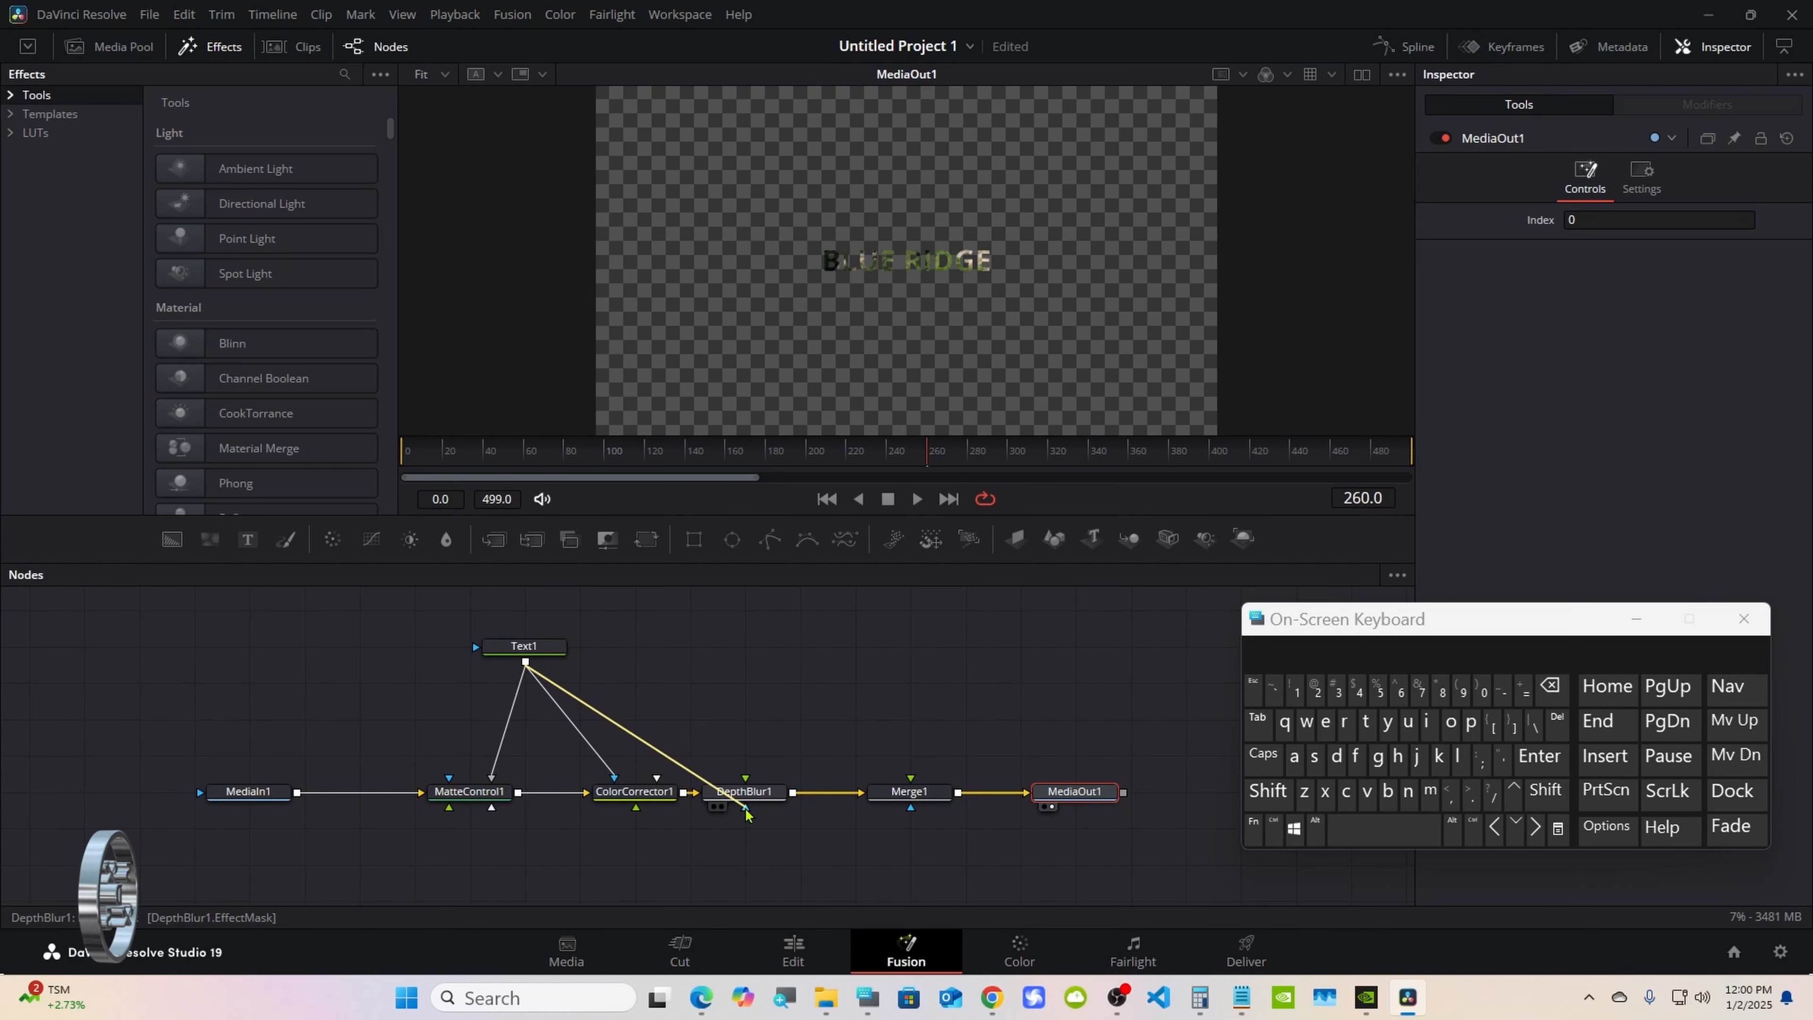
drag(525, 645, 579, 645)
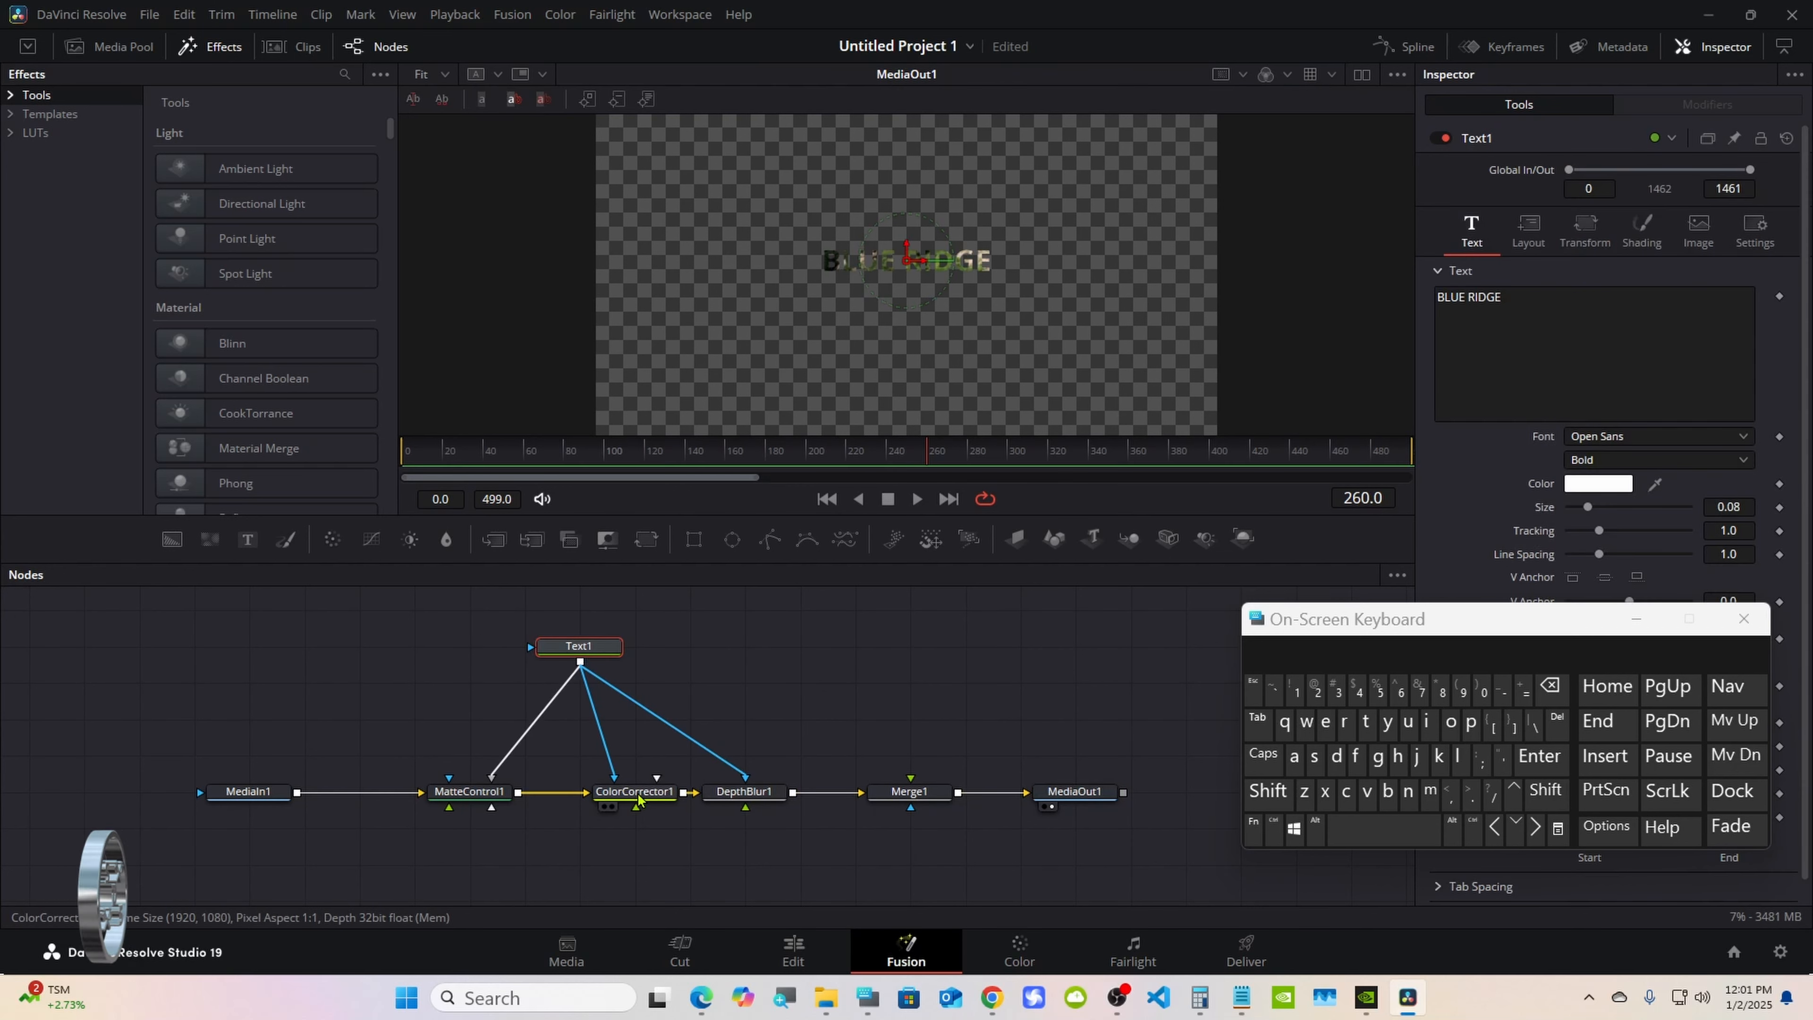
drag(639, 800, 583, 800)
drag(728, 796, 674, 795)
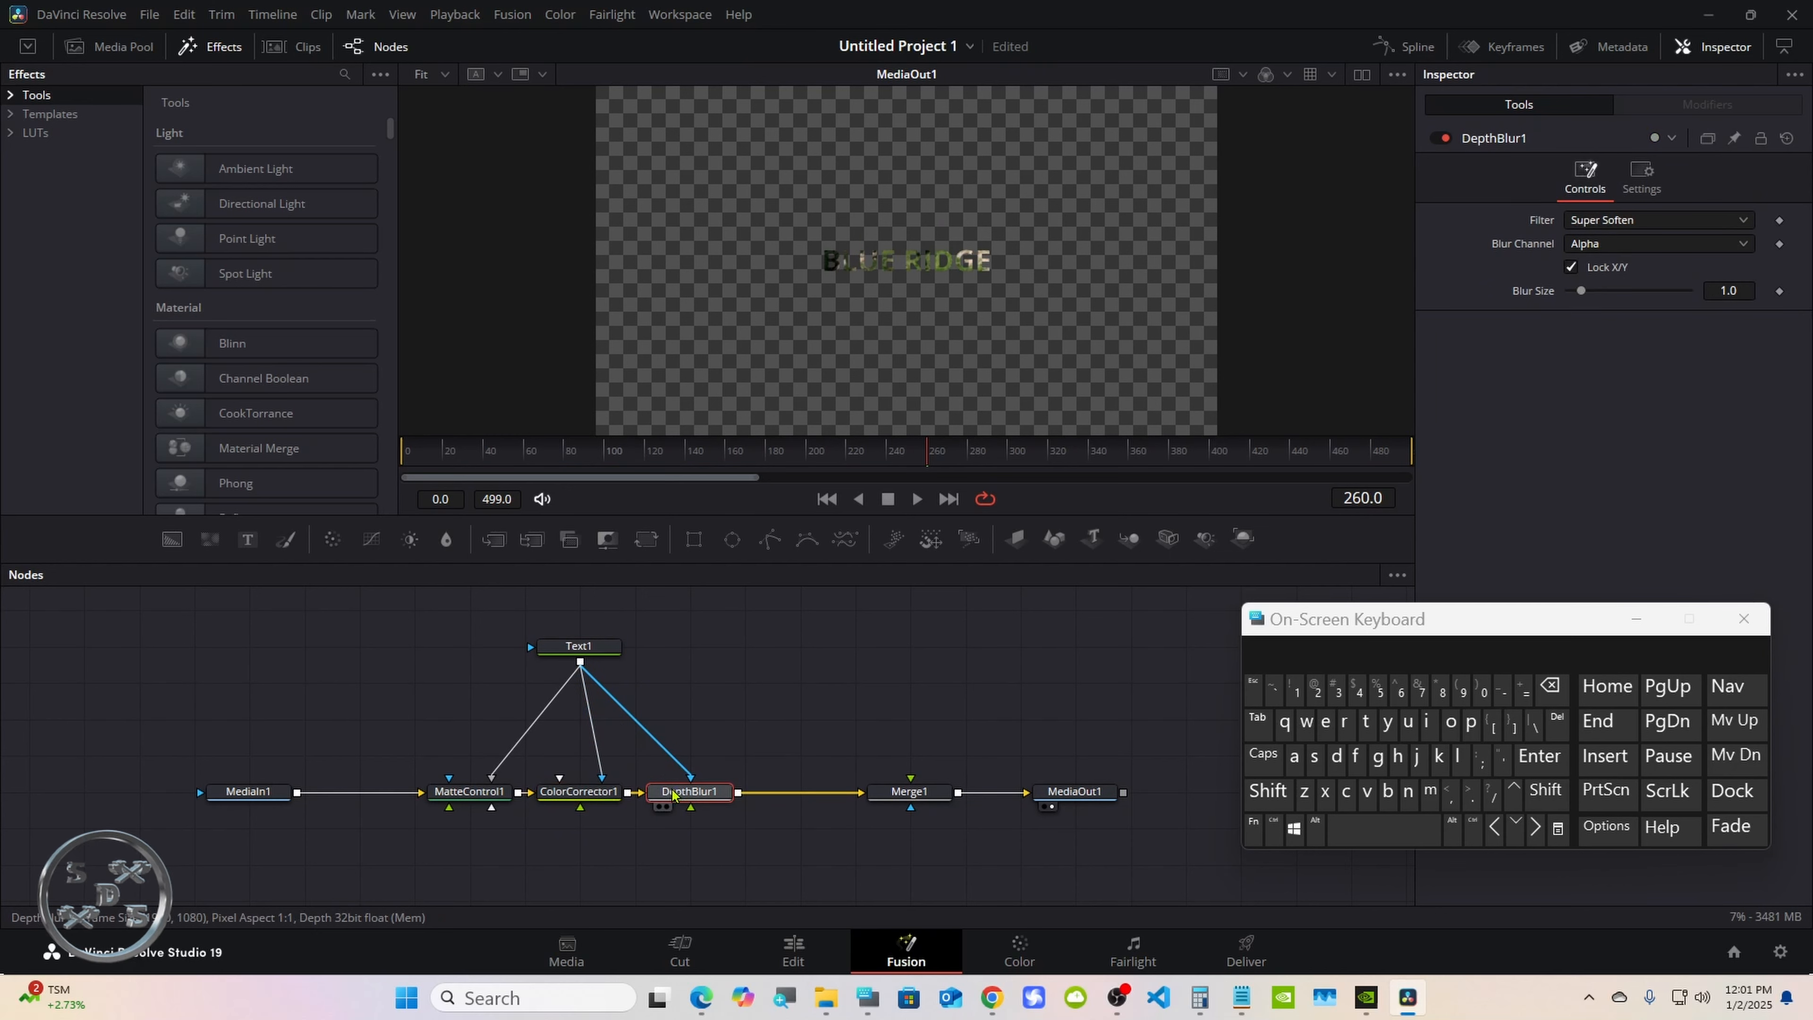
Copy the Text1 node and paste it as an instance in the empty area beside it, above Merge1.
click(585, 647)
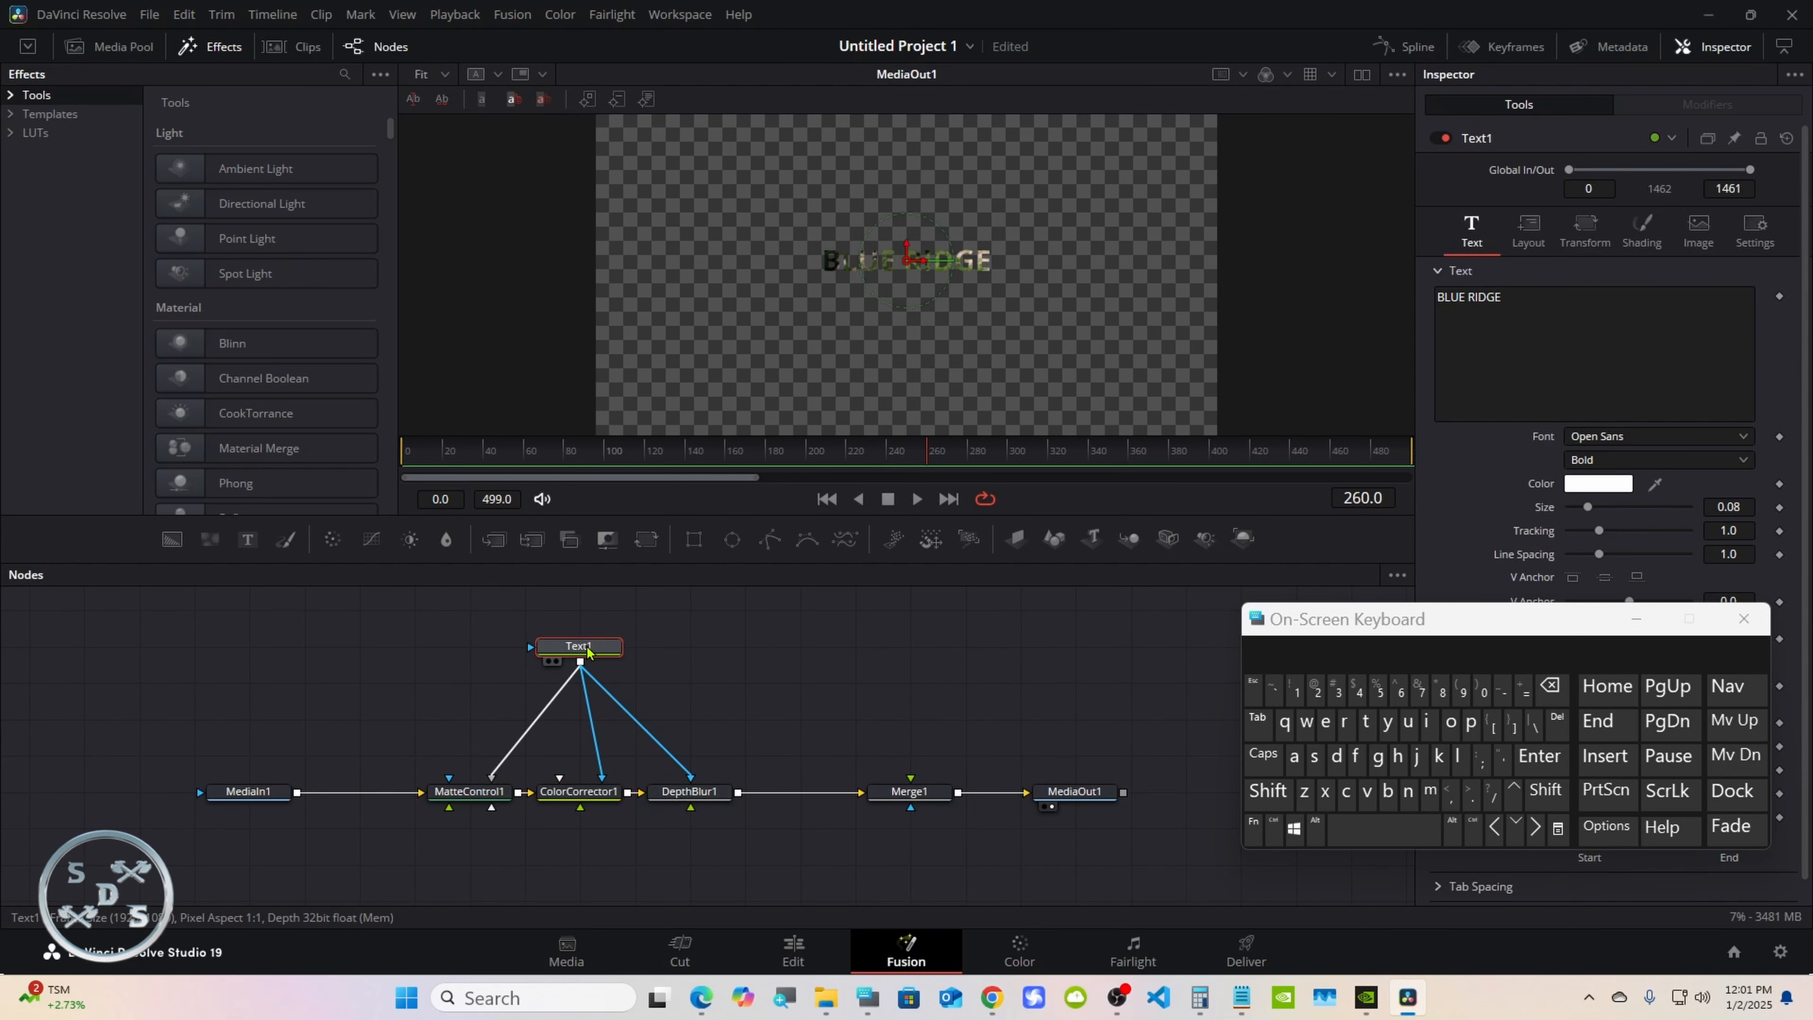
right_click(587, 650)
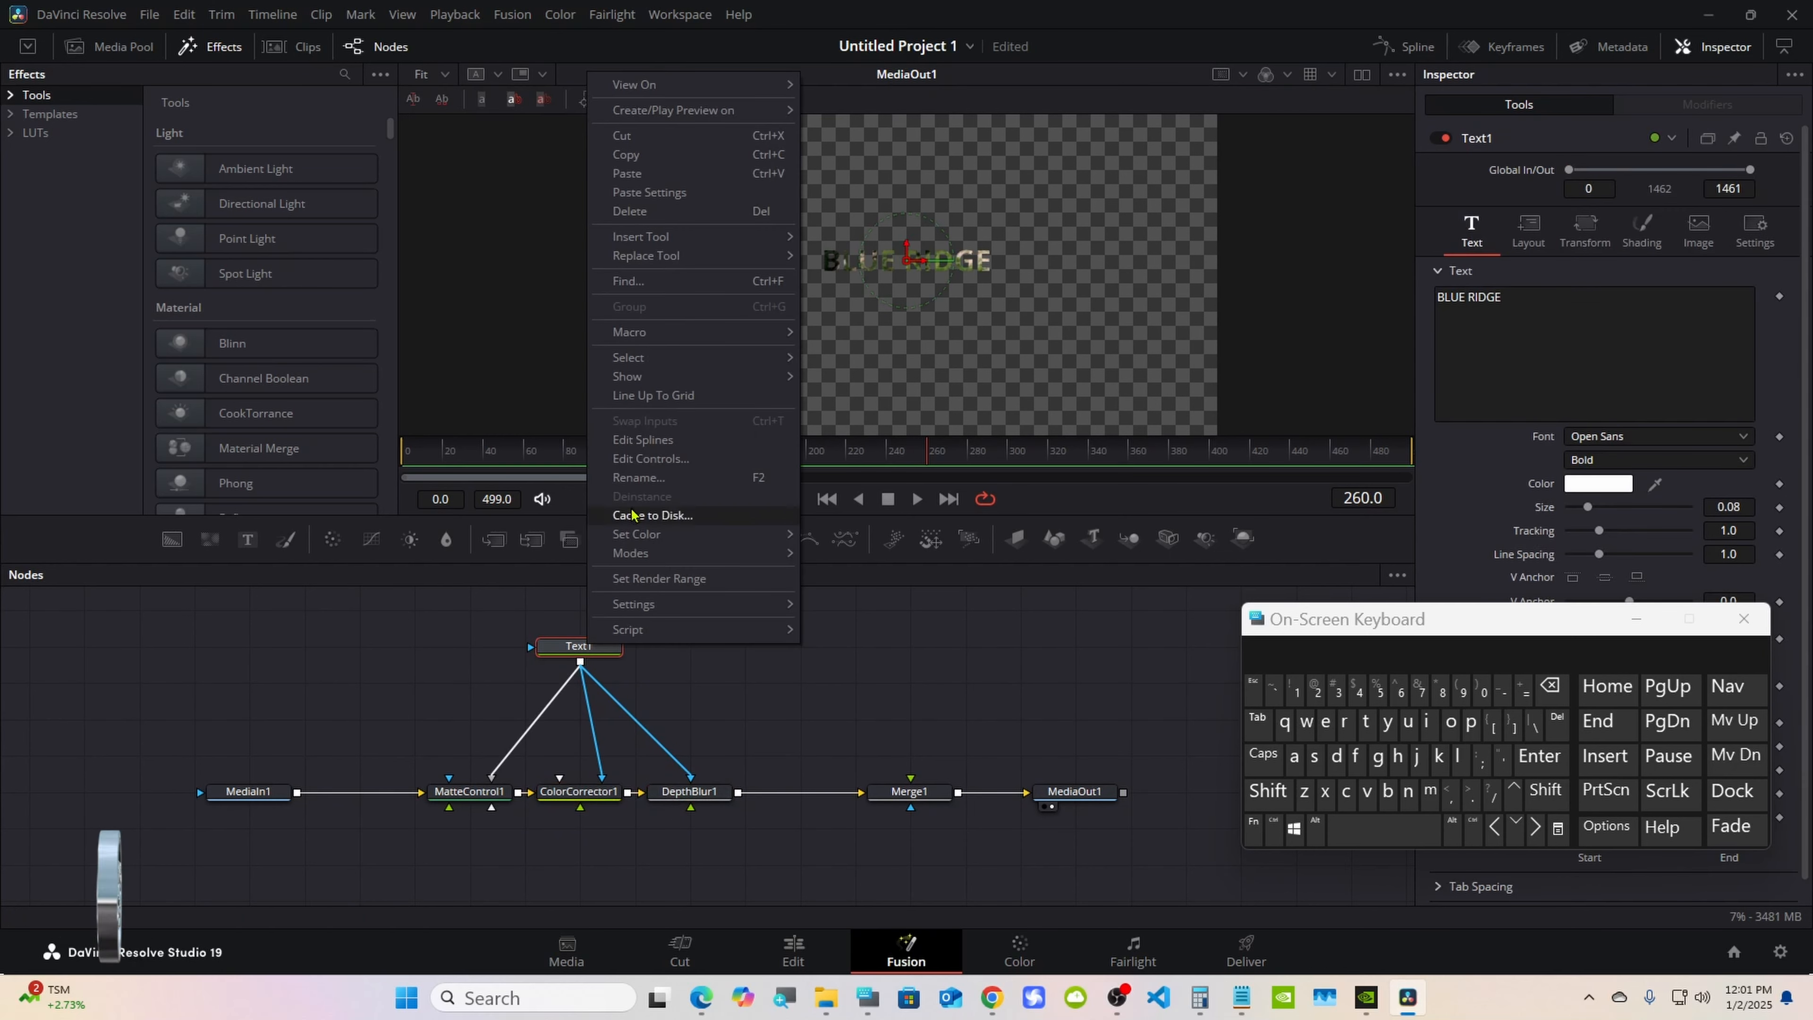
click(663, 157)
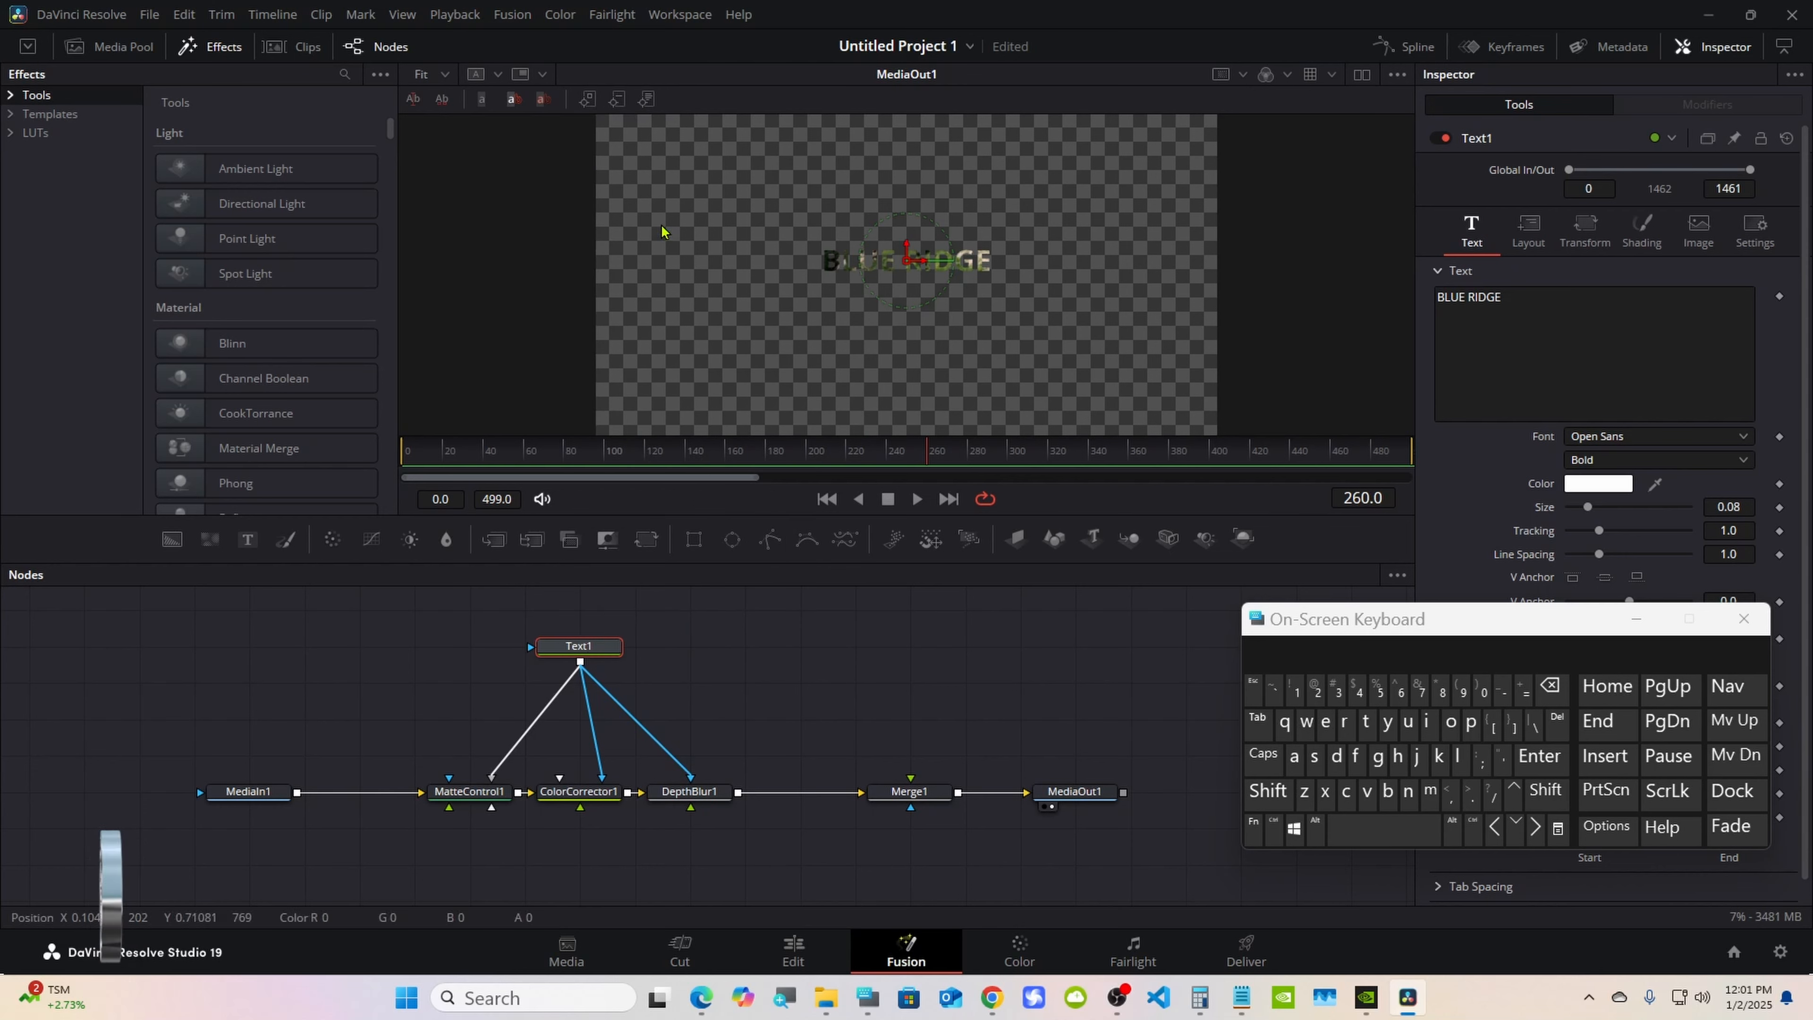
click(806, 638)
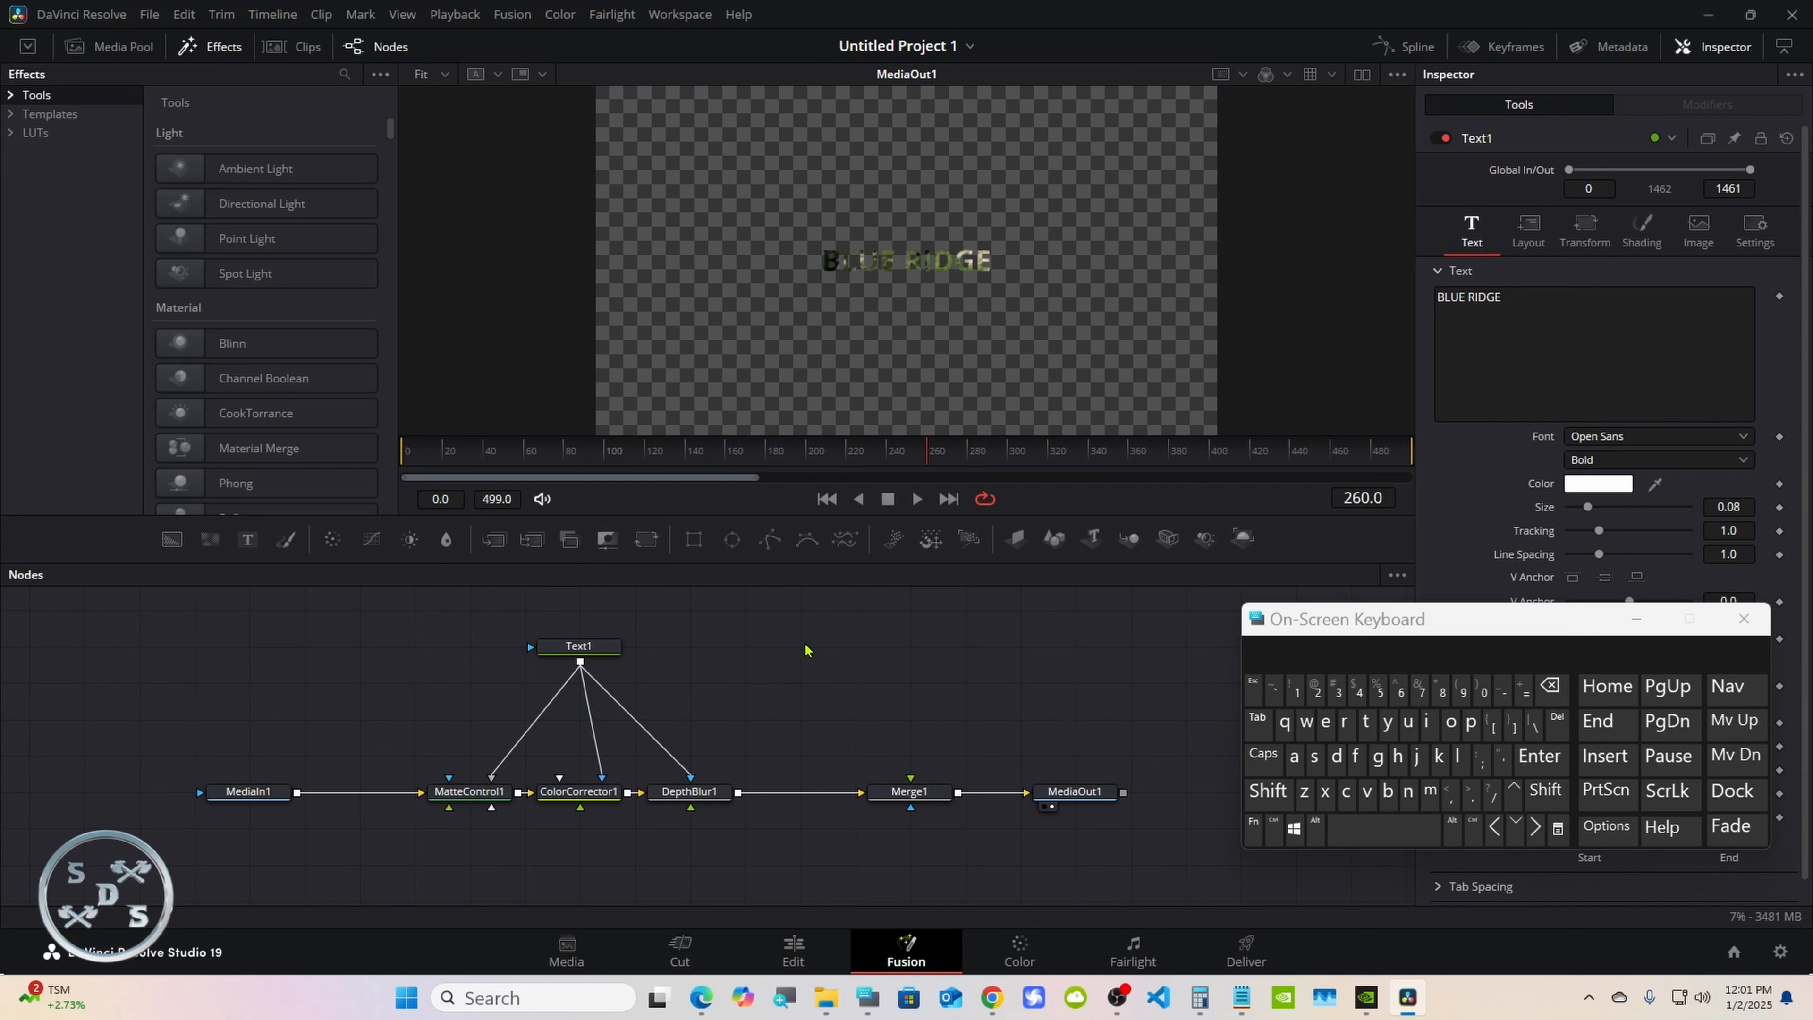
right_click(805, 650)
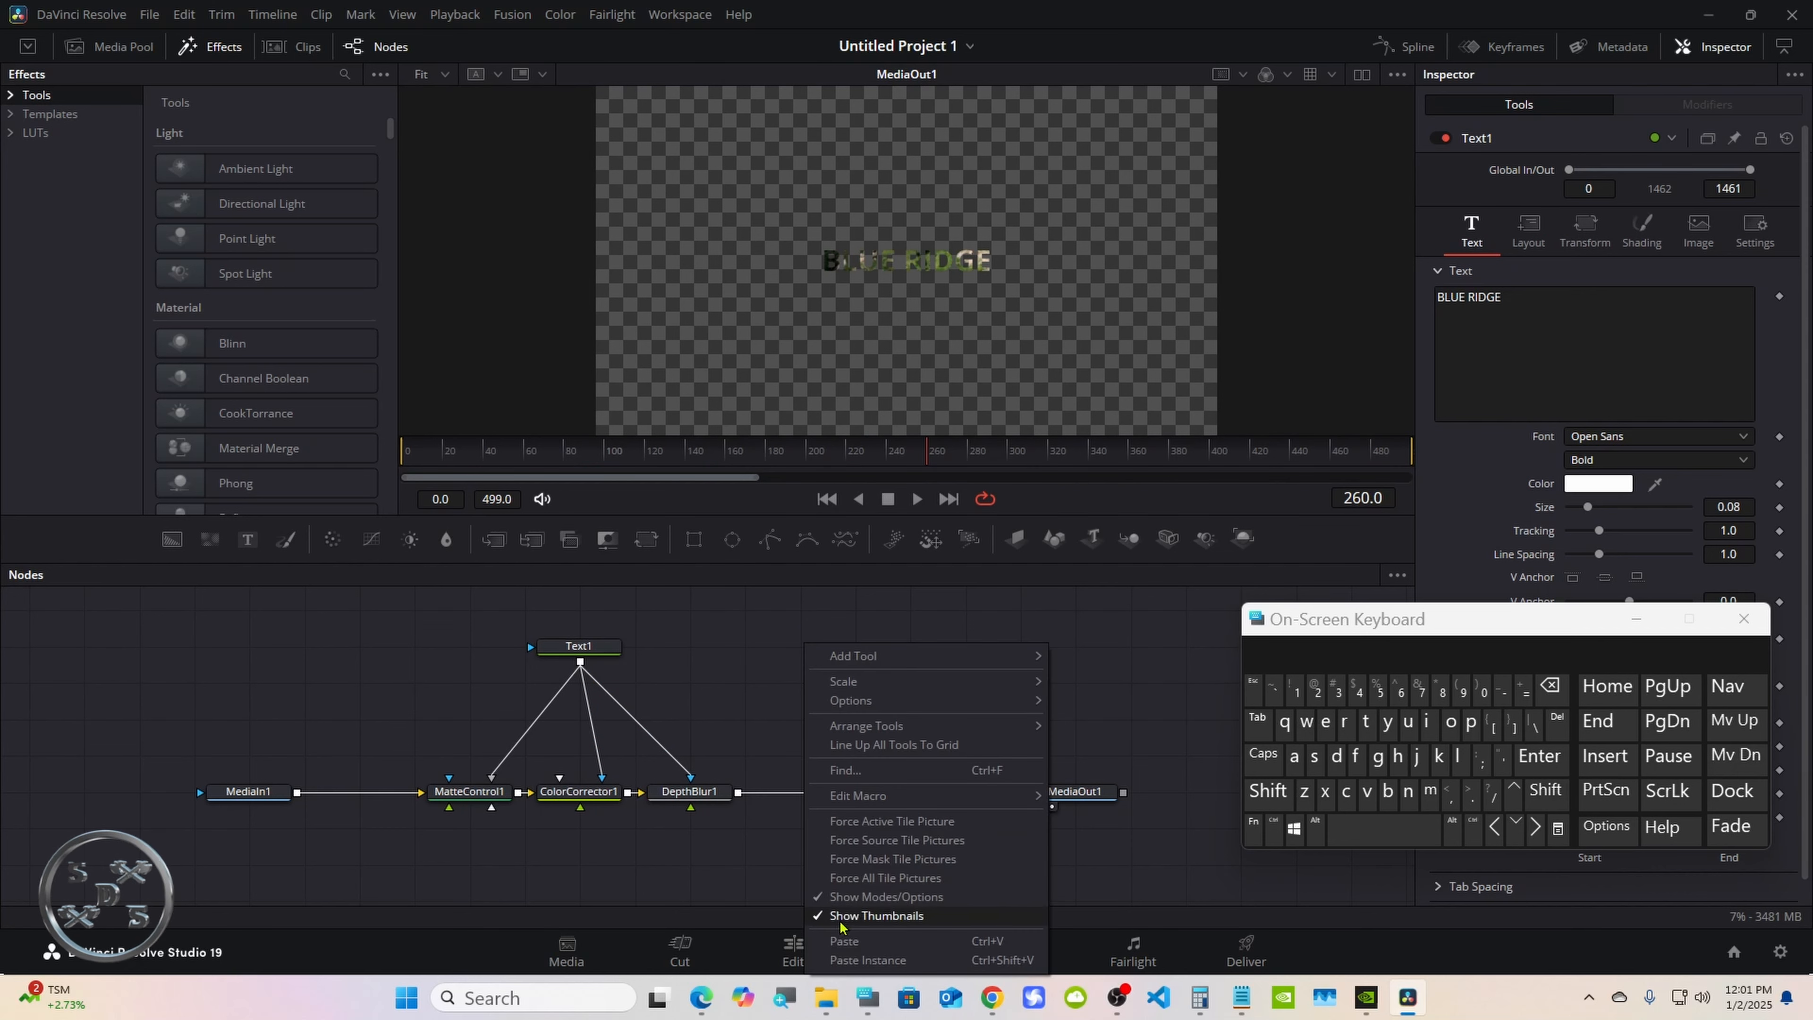
click(849, 960)
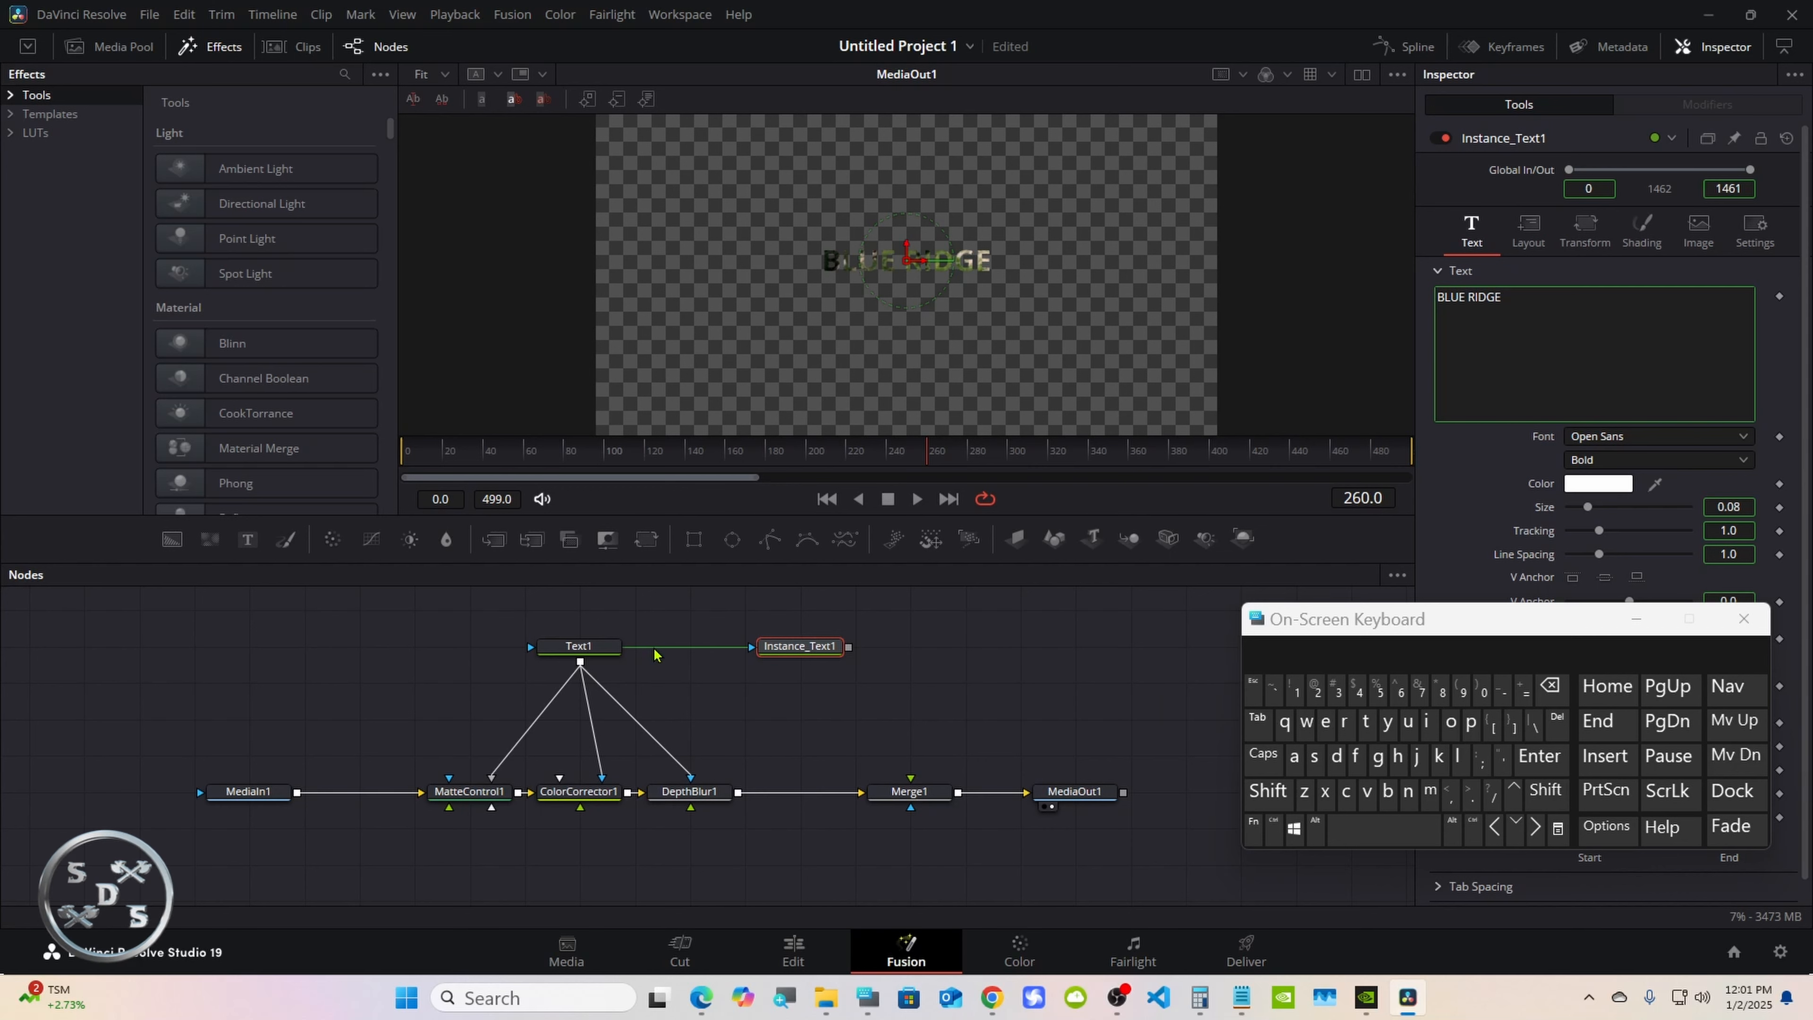
Deinstance the shading Appearance setting of Instance_Text1 and change it to text outline, with the On-Screen Keyboard minimized.
drag(1455, 630, 1371, 661)
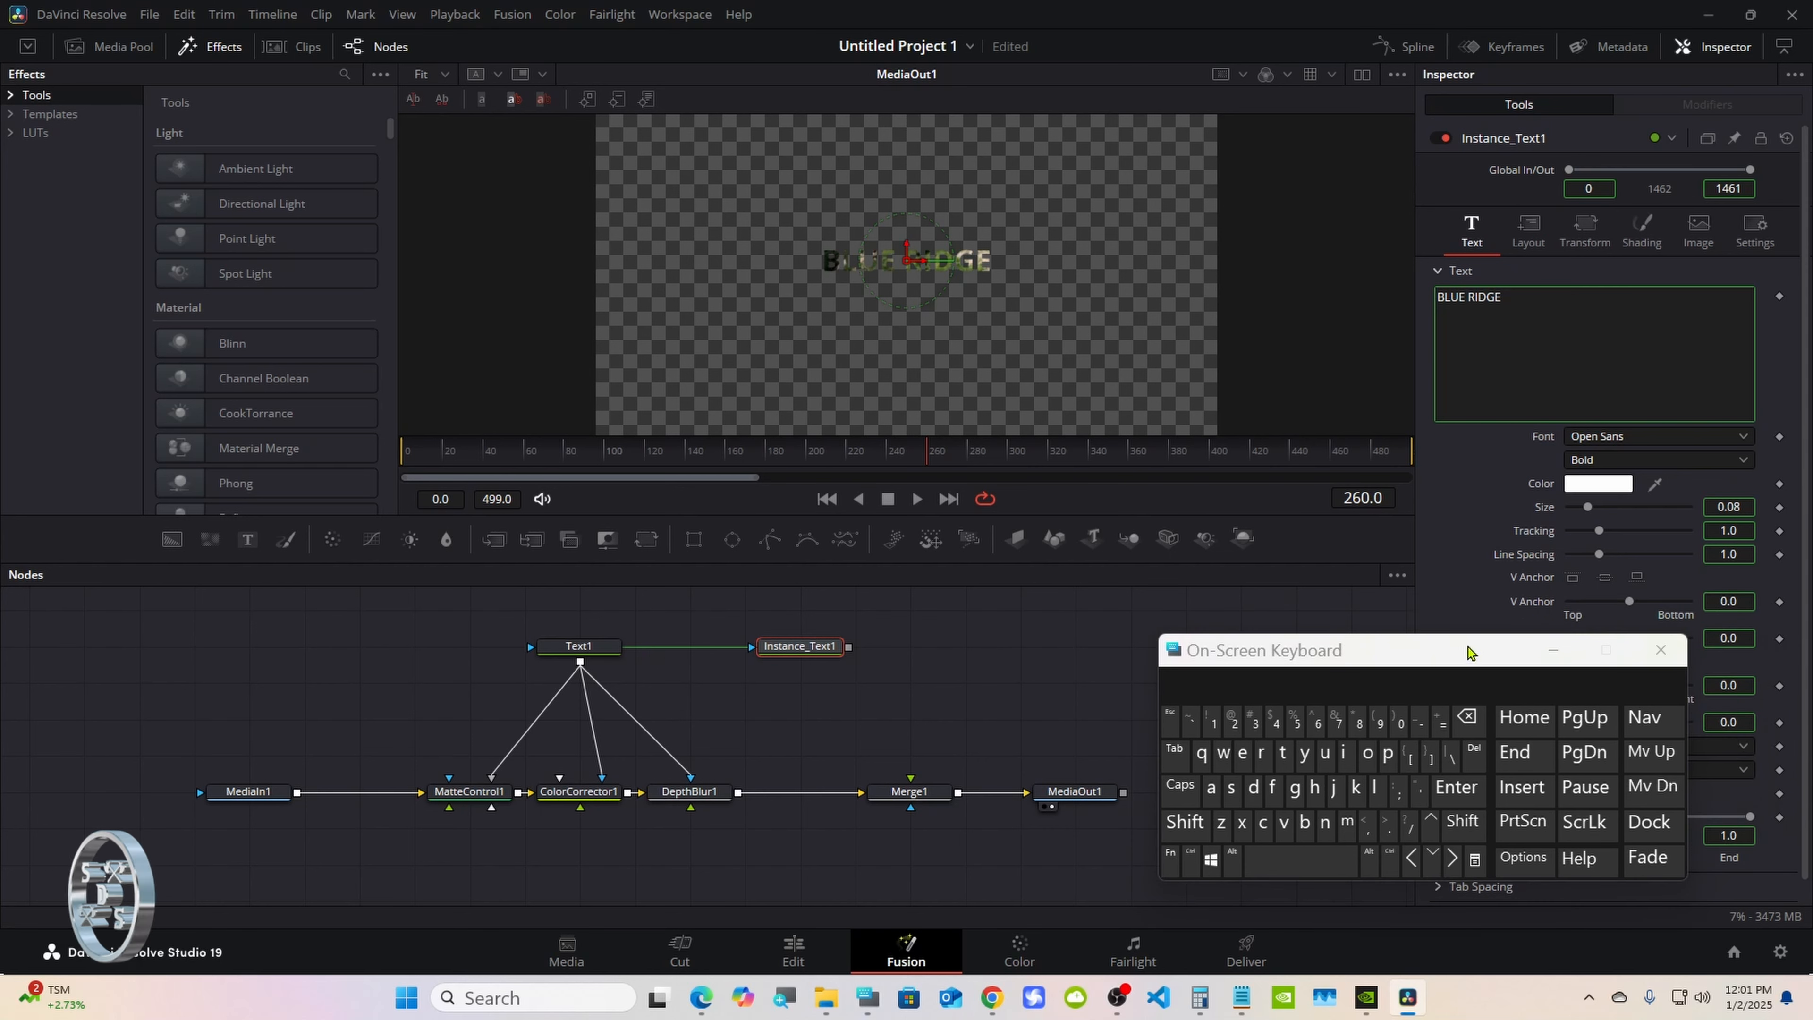
click(1553, 650)
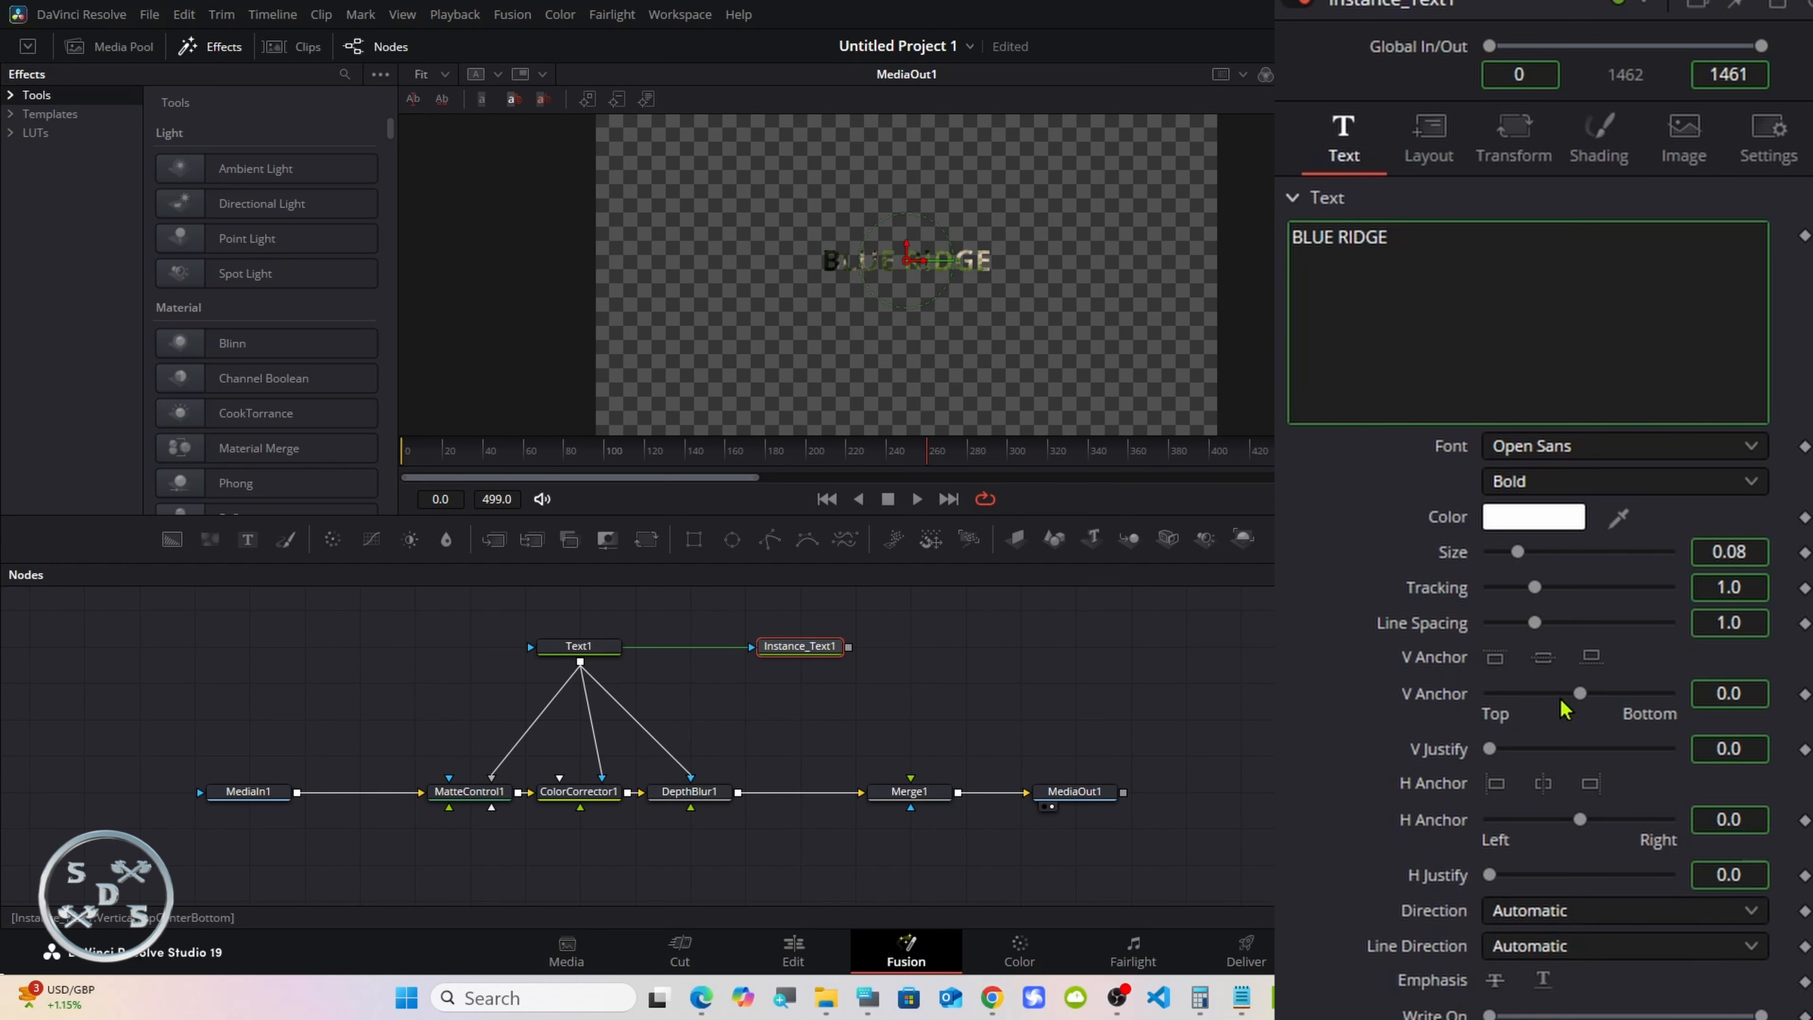
click(1590, 154)
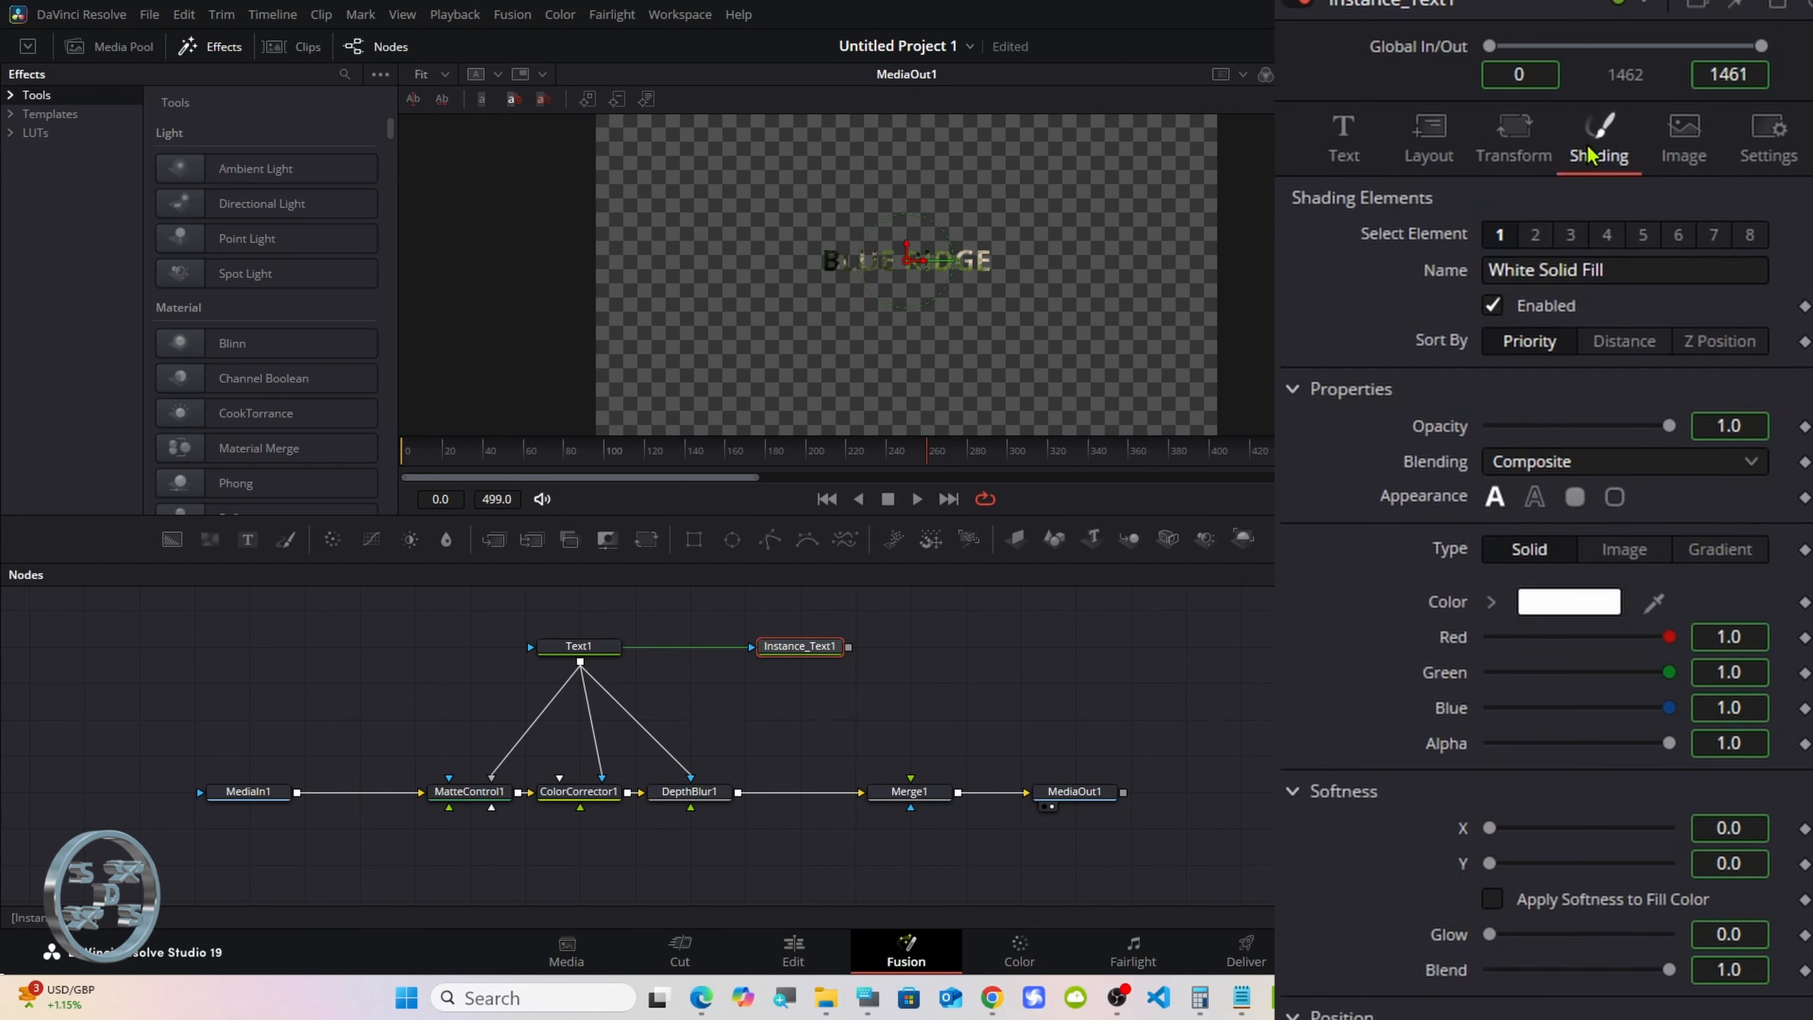
right_click(1410, 501)
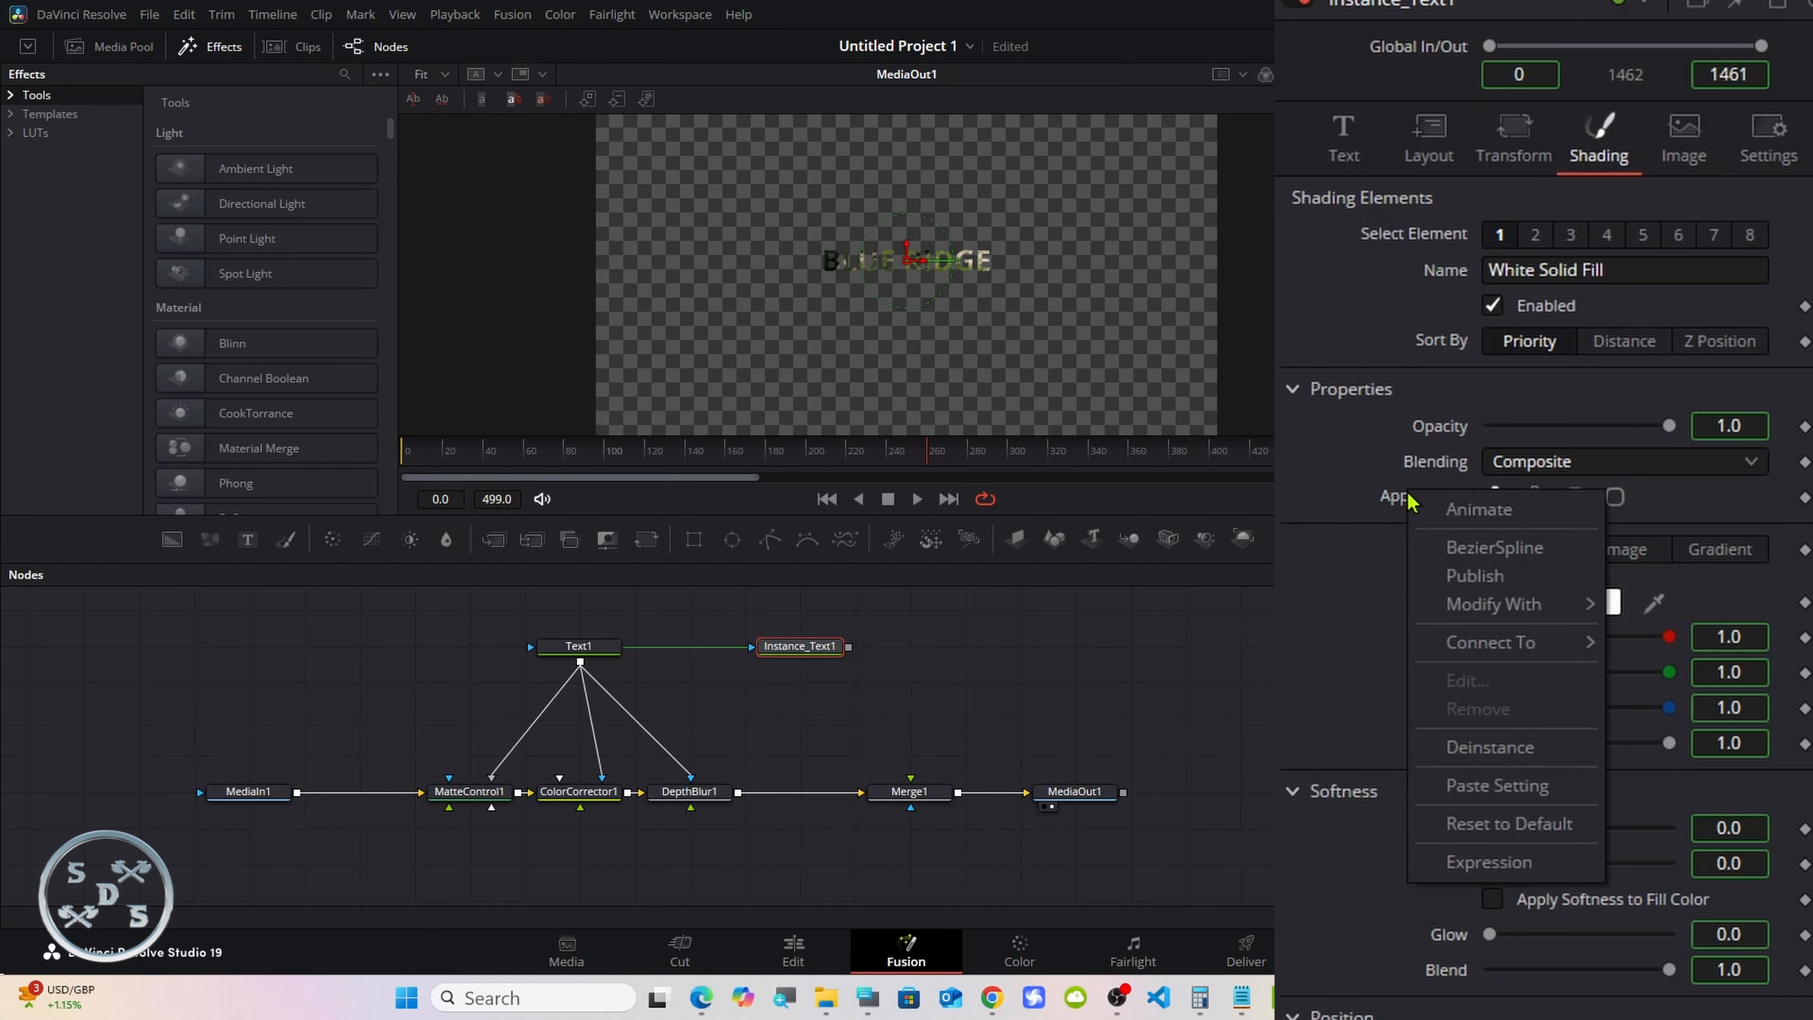
click(1517, 750)
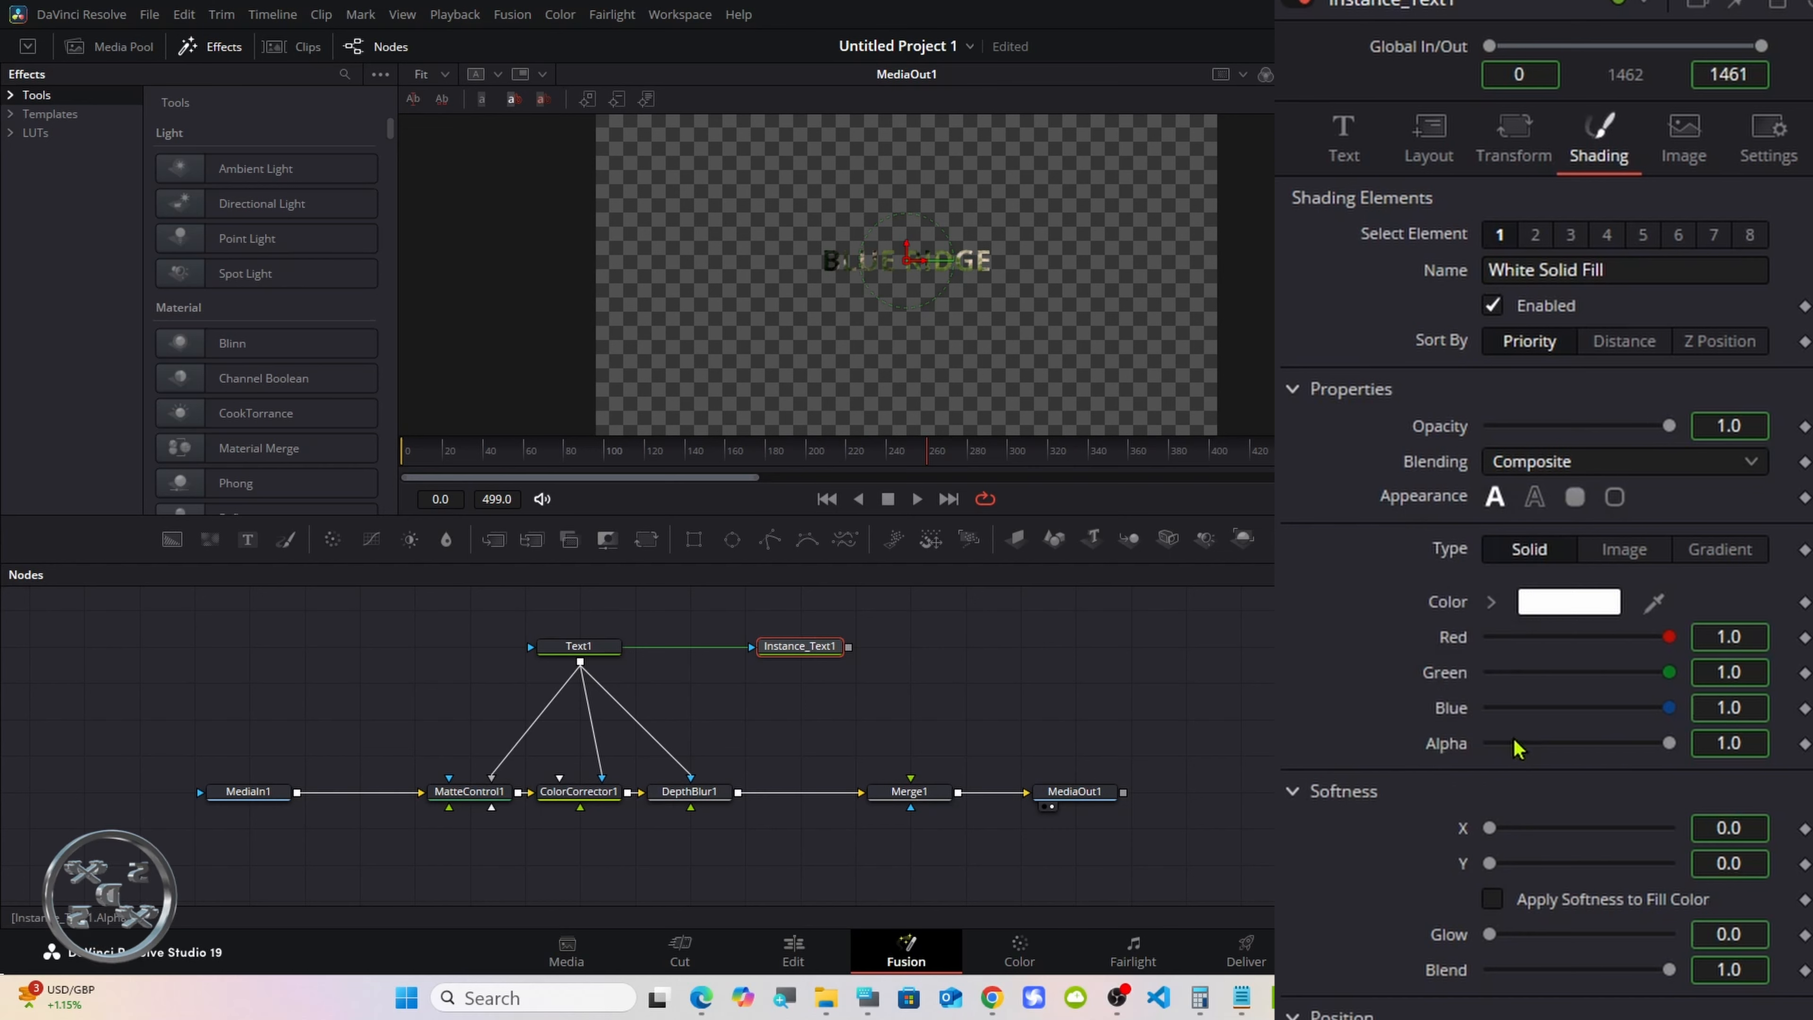
click(1535, 497)
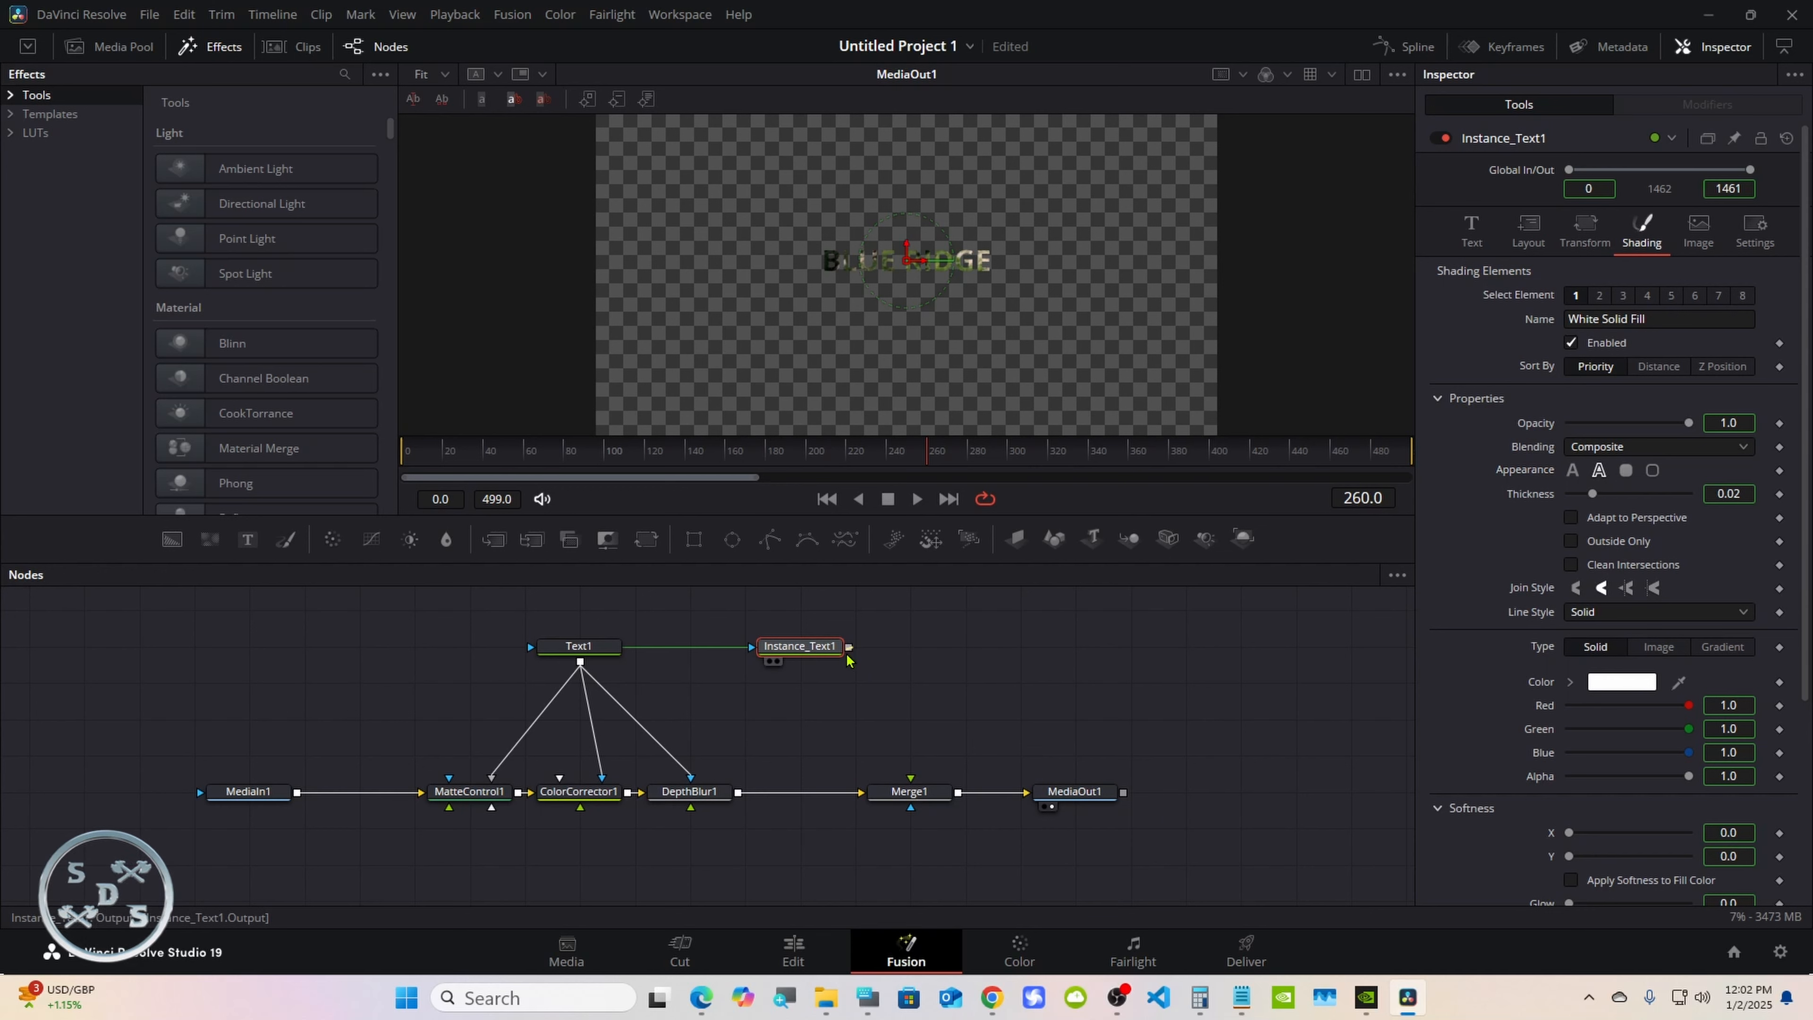
Connect Instance_Text1 to Merge1 as its foreground and place Merge1 directly after DepthBlur1.
drag(849, 647, 809, 793)
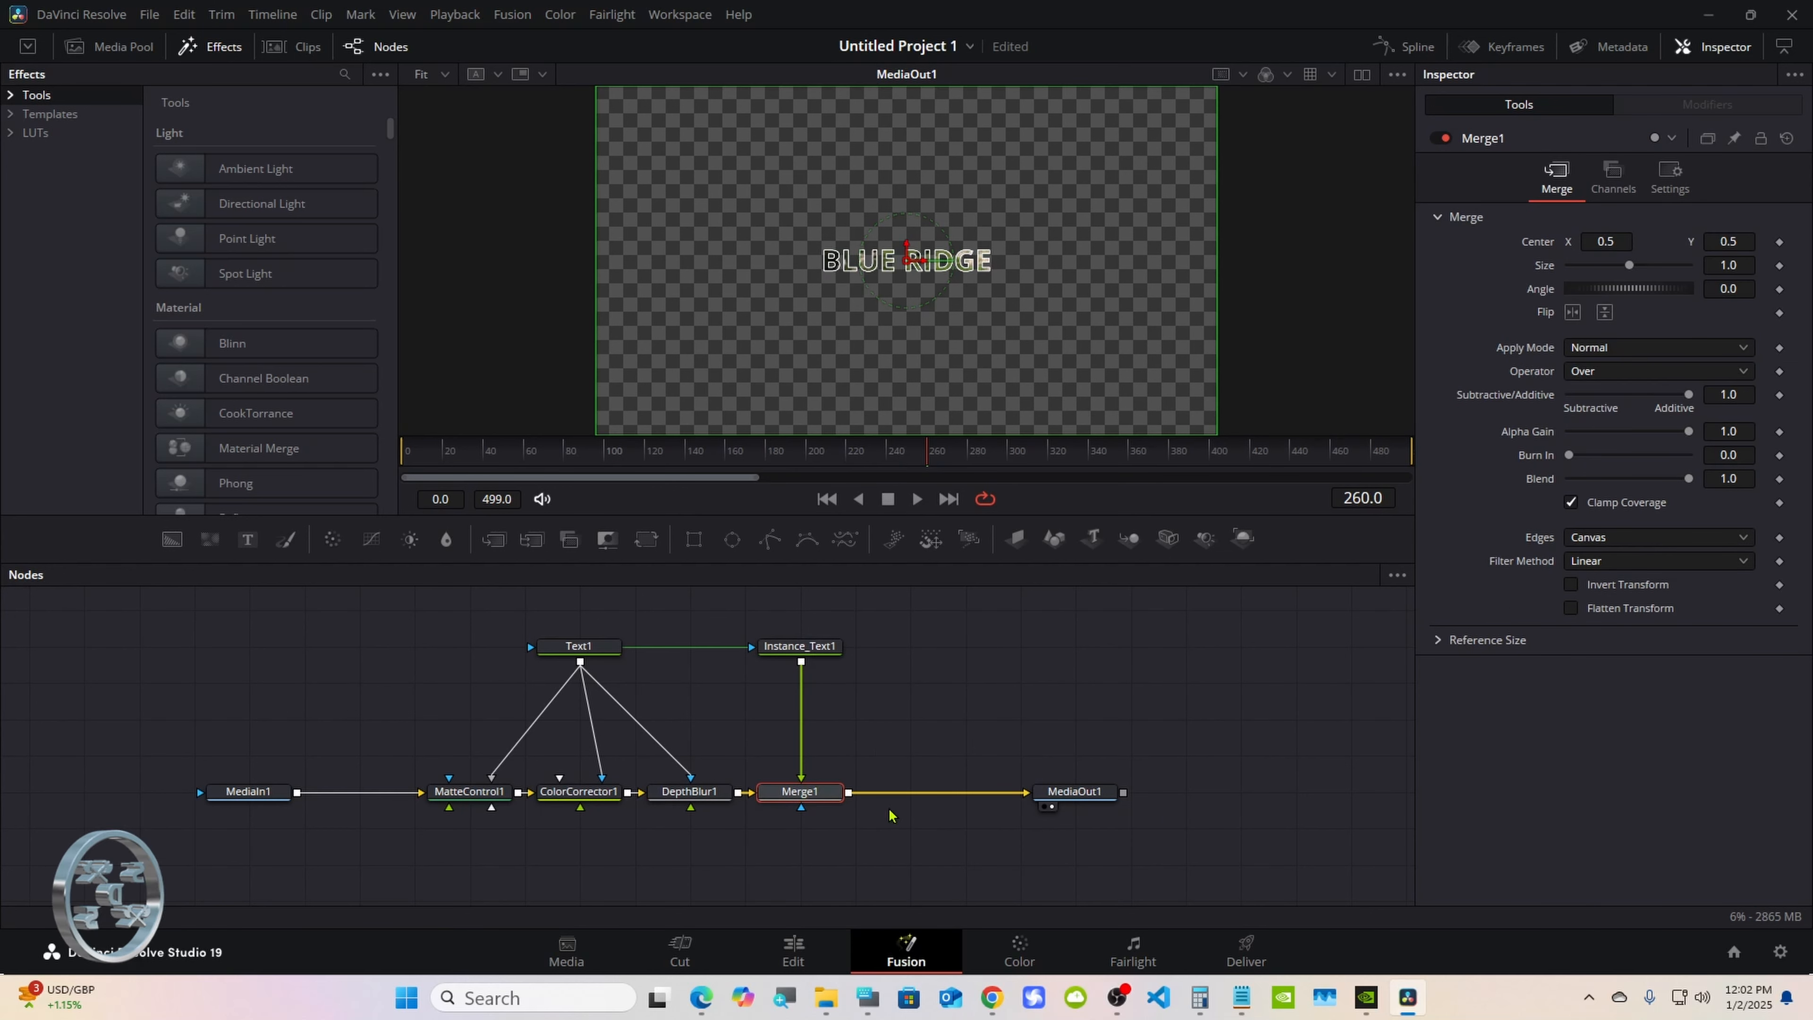
Set the Text1 size to 0.2 and its Open Sans font style to Extrabold.
click(866, 997)
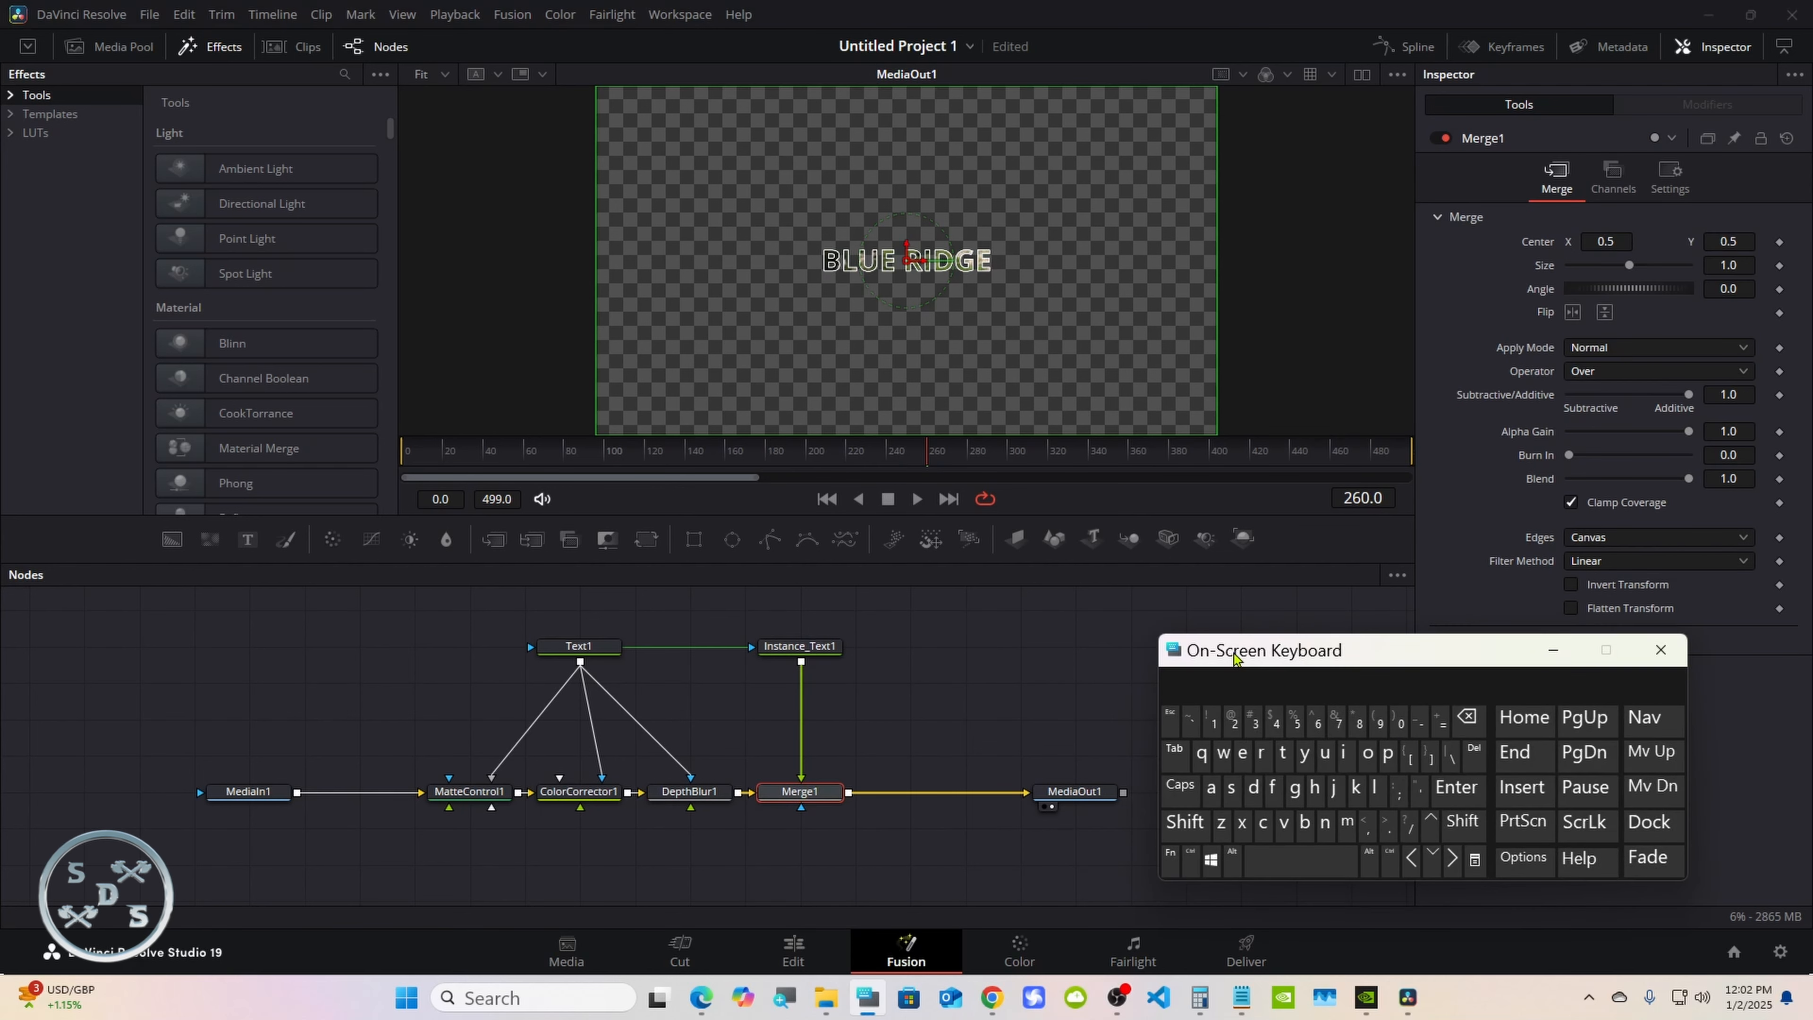
click(582, 647)
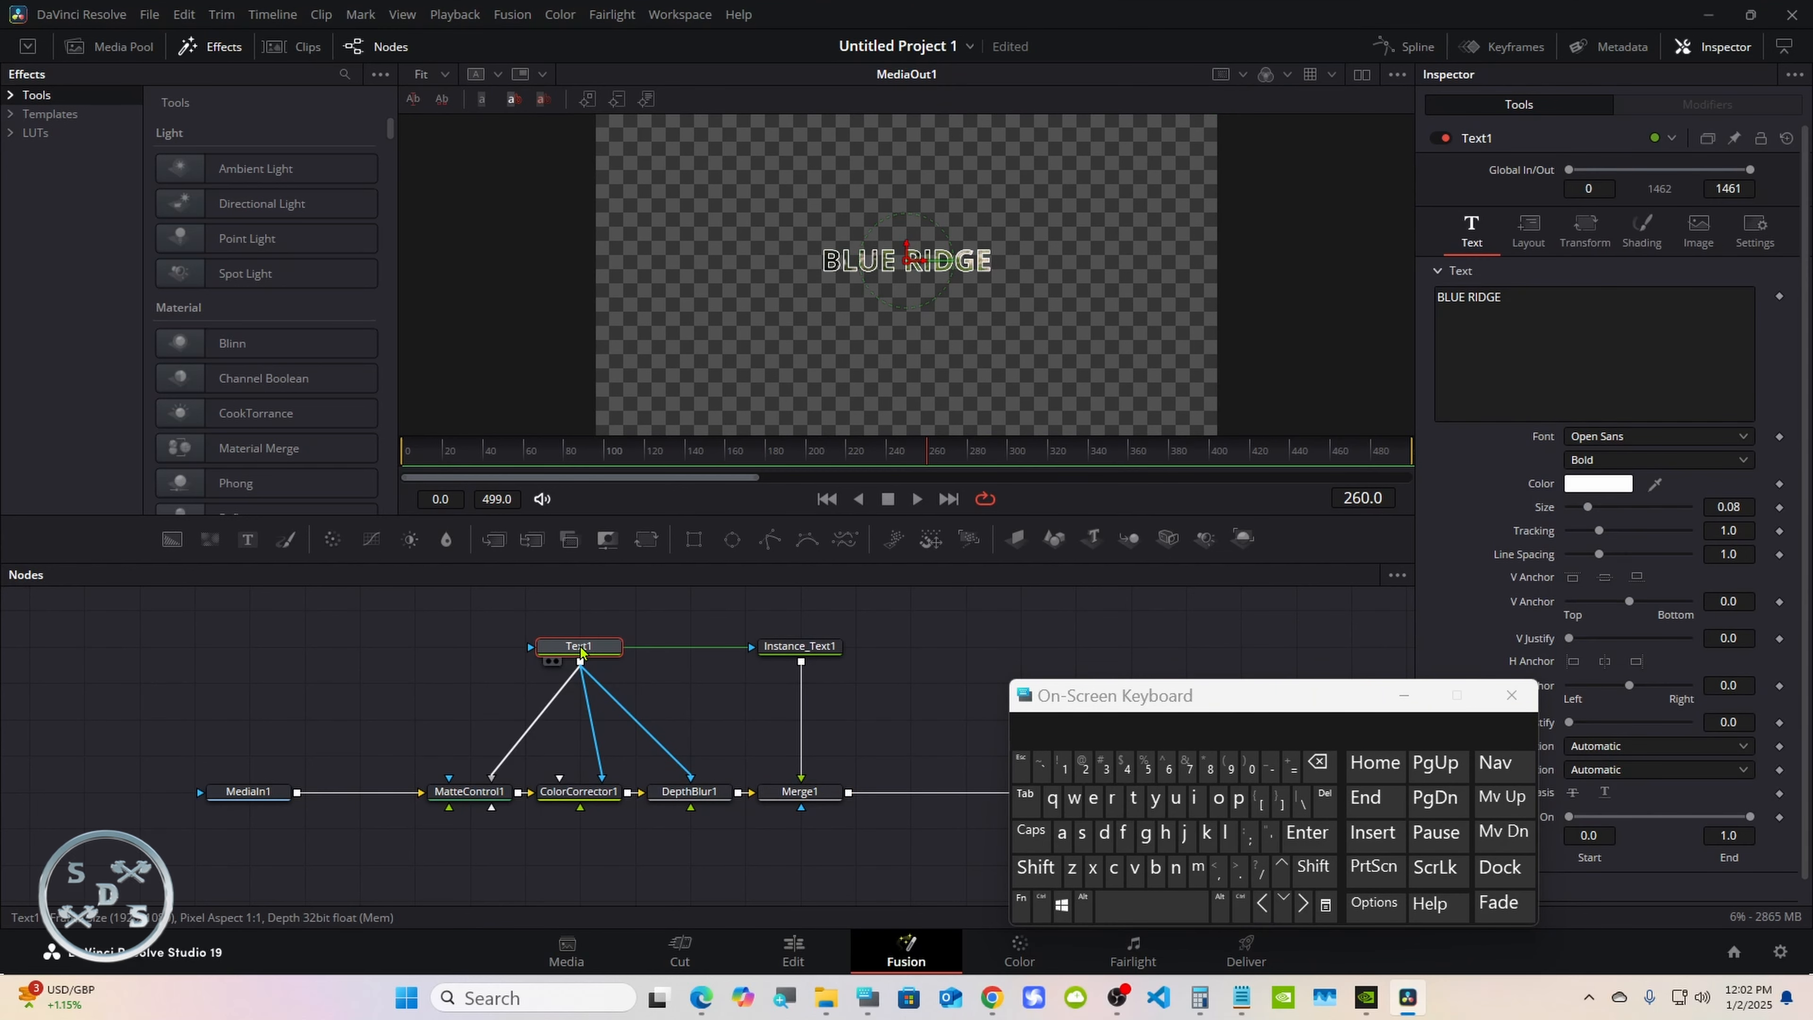
drag(1588, 507, 1564, 555)
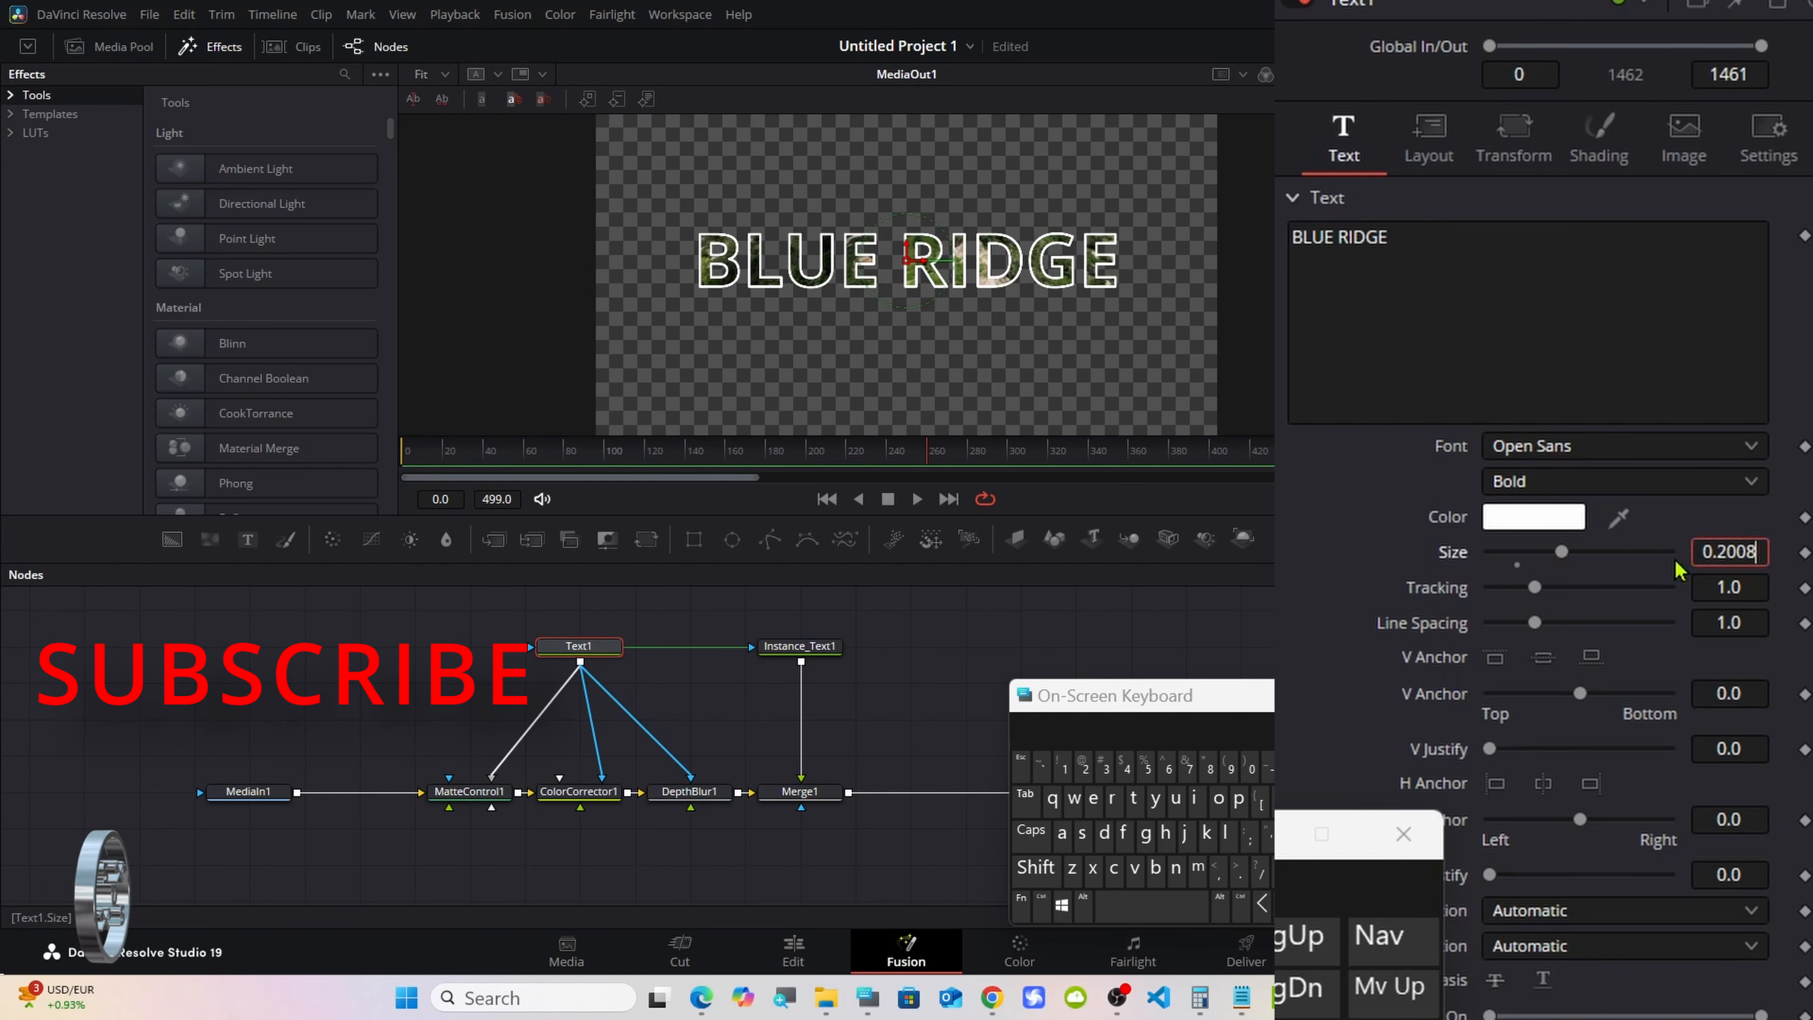
key(BackSpace)
key(BackSpace)
key(Tab)
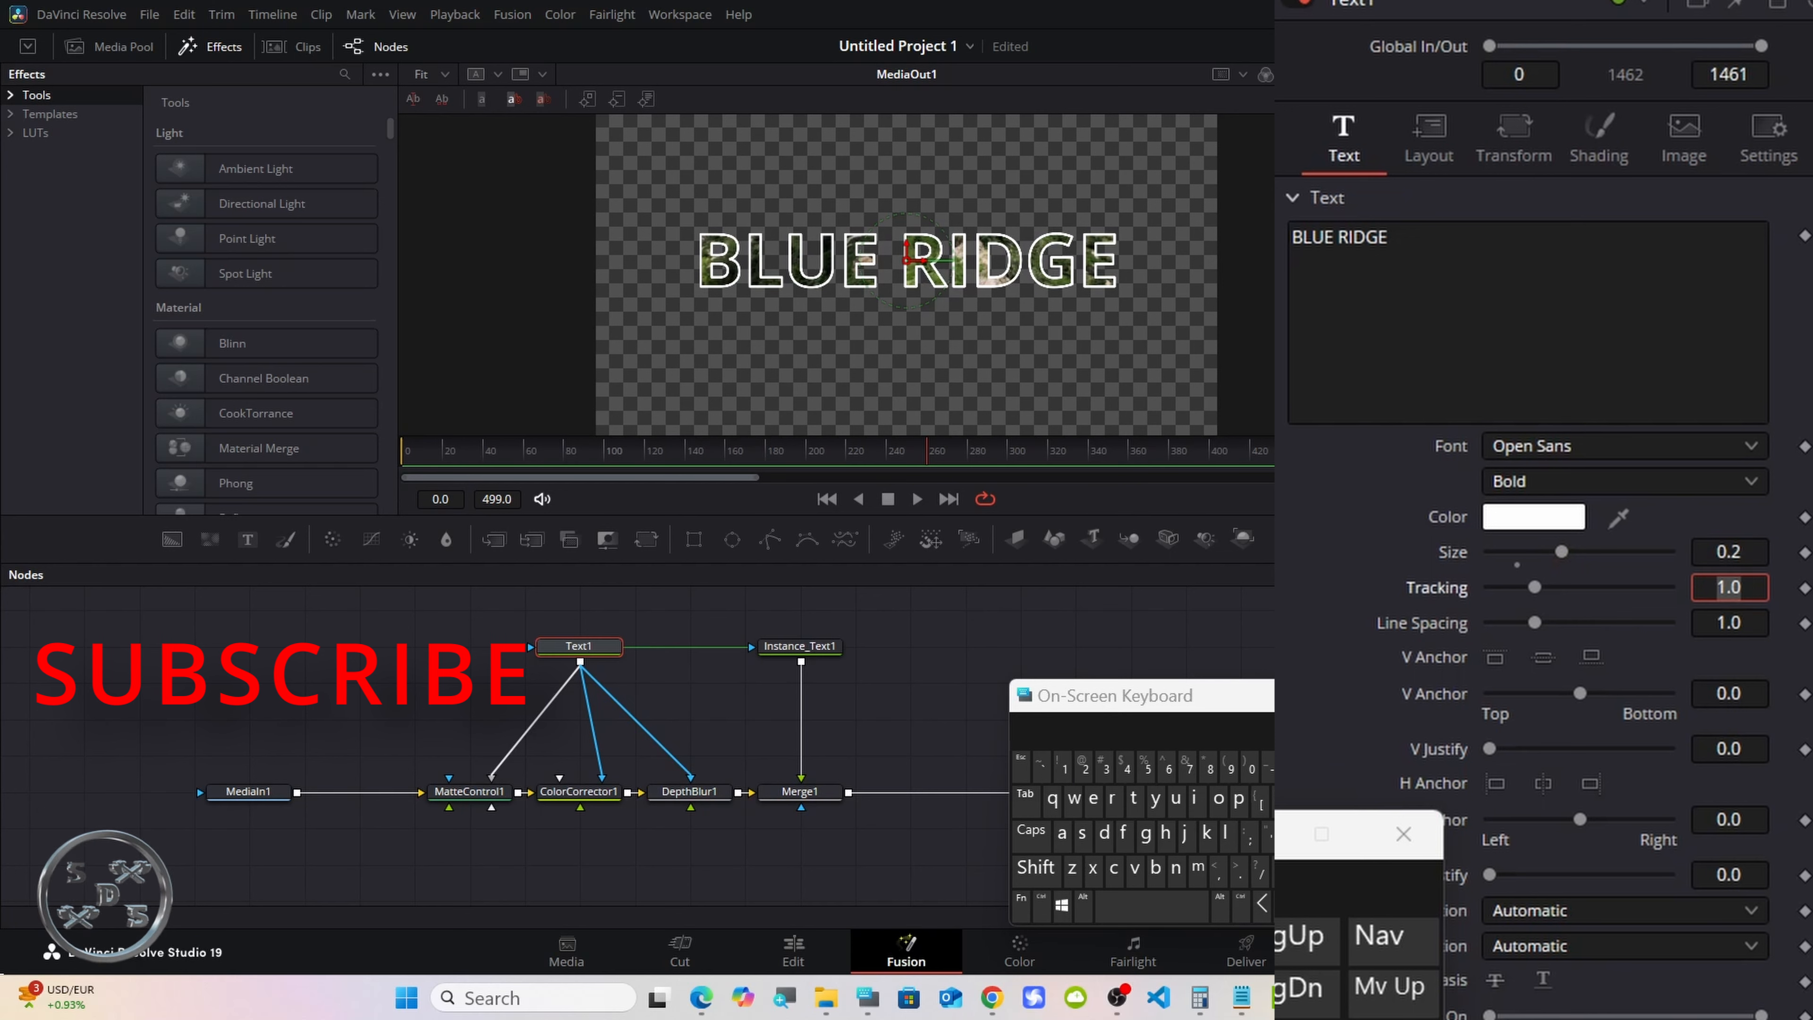
click(1506, 483)
click(1513, 642)
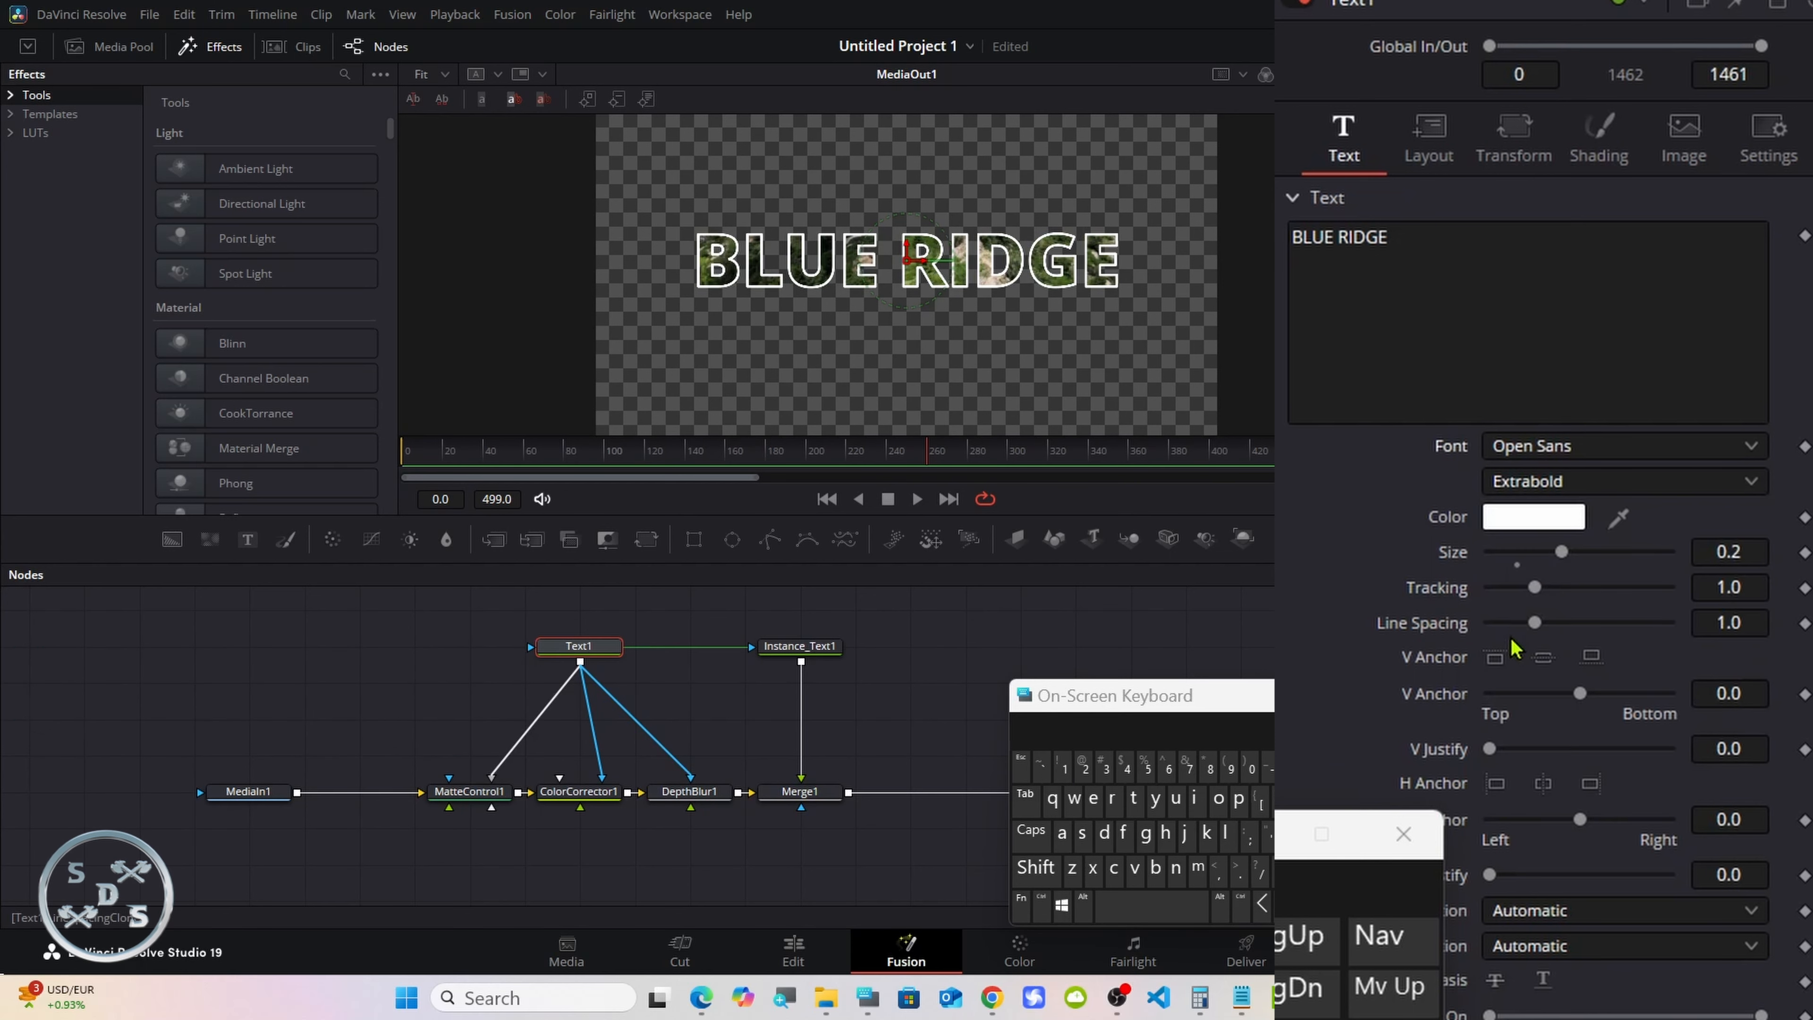
Set the Text1 tracking to 1.03.
click(1728, 587)
click(1105, 768)
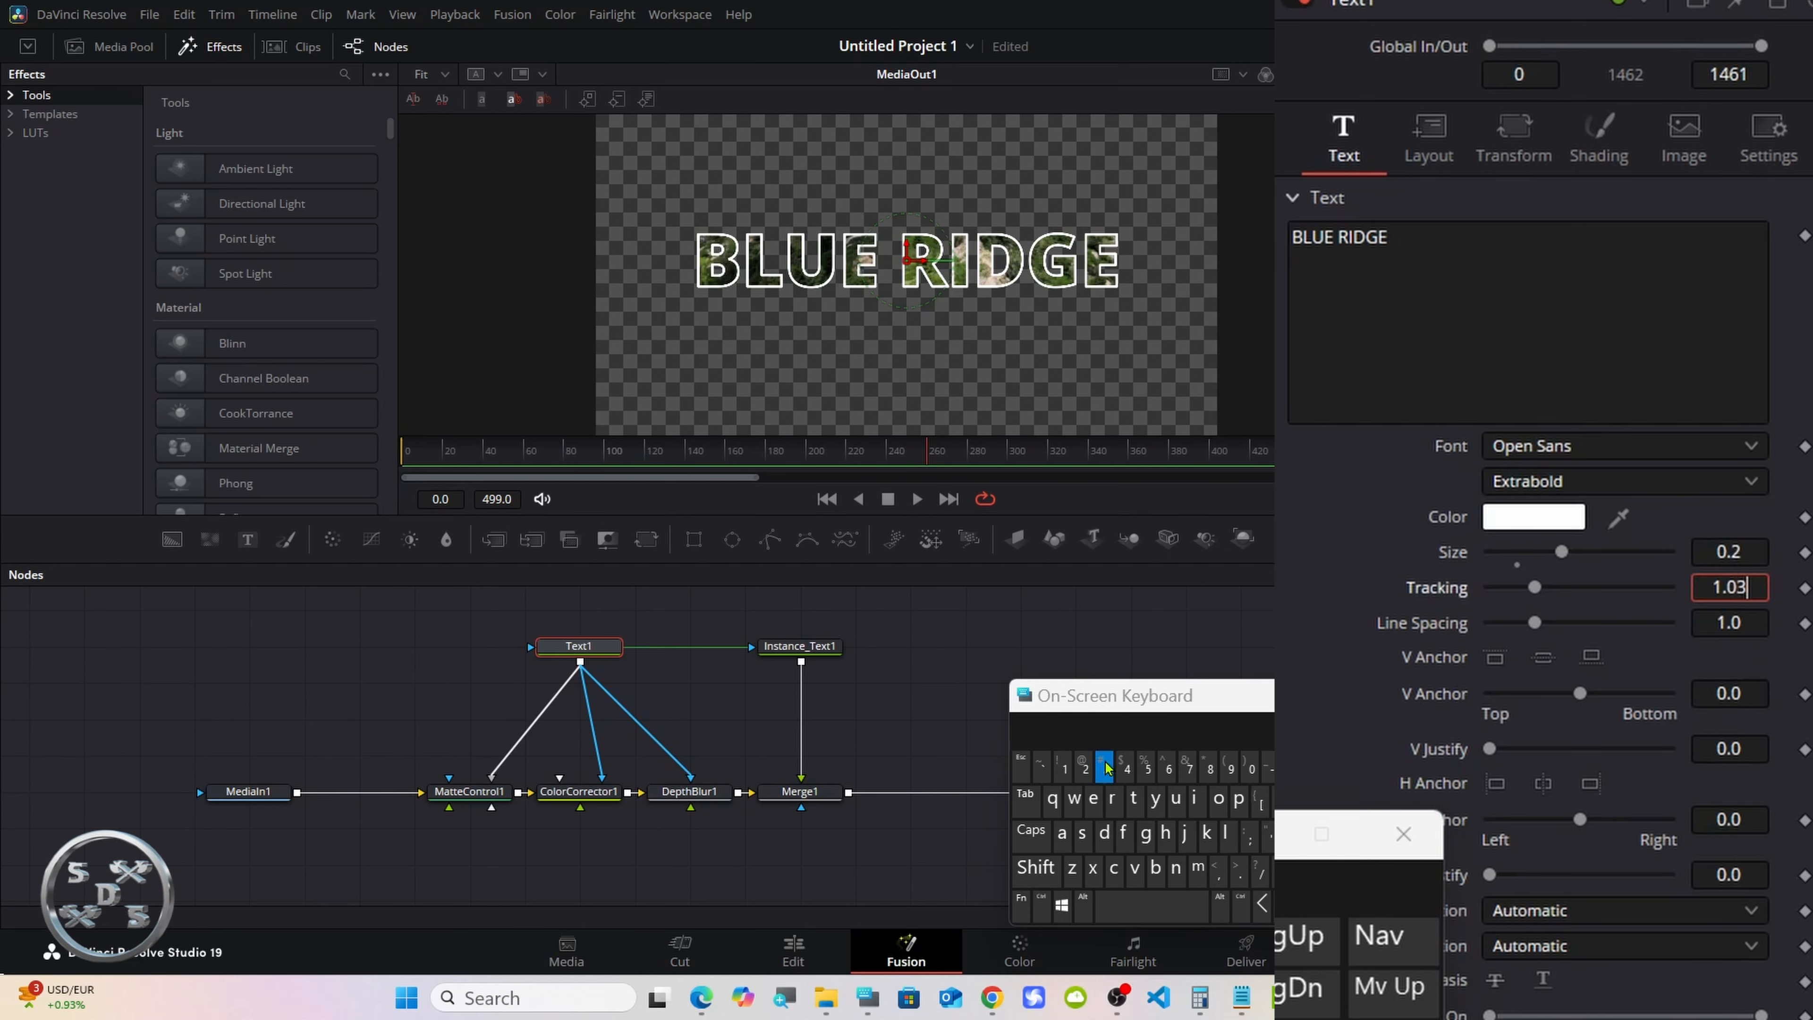
key(Tab)
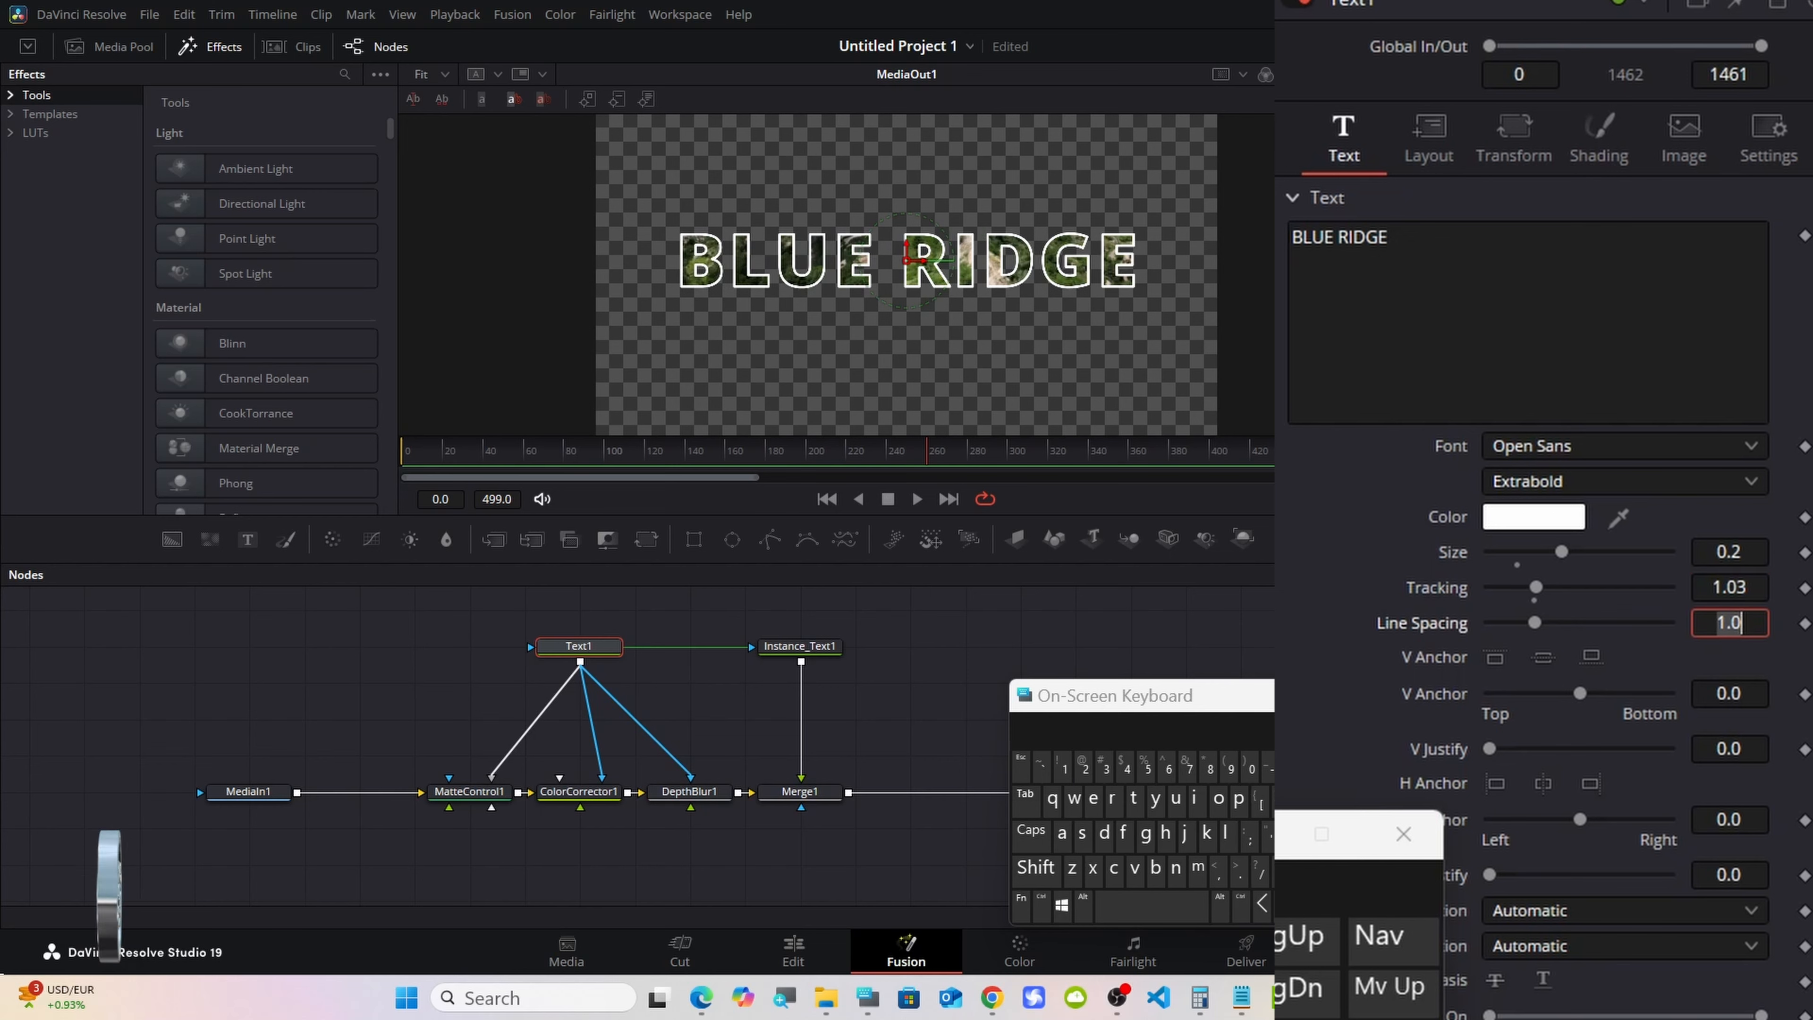
Set the outline thickness of Instance_Text1 to 0.01 and minimize the On-Screen Keyboard.
drag(1245, 700, 1301, 658)
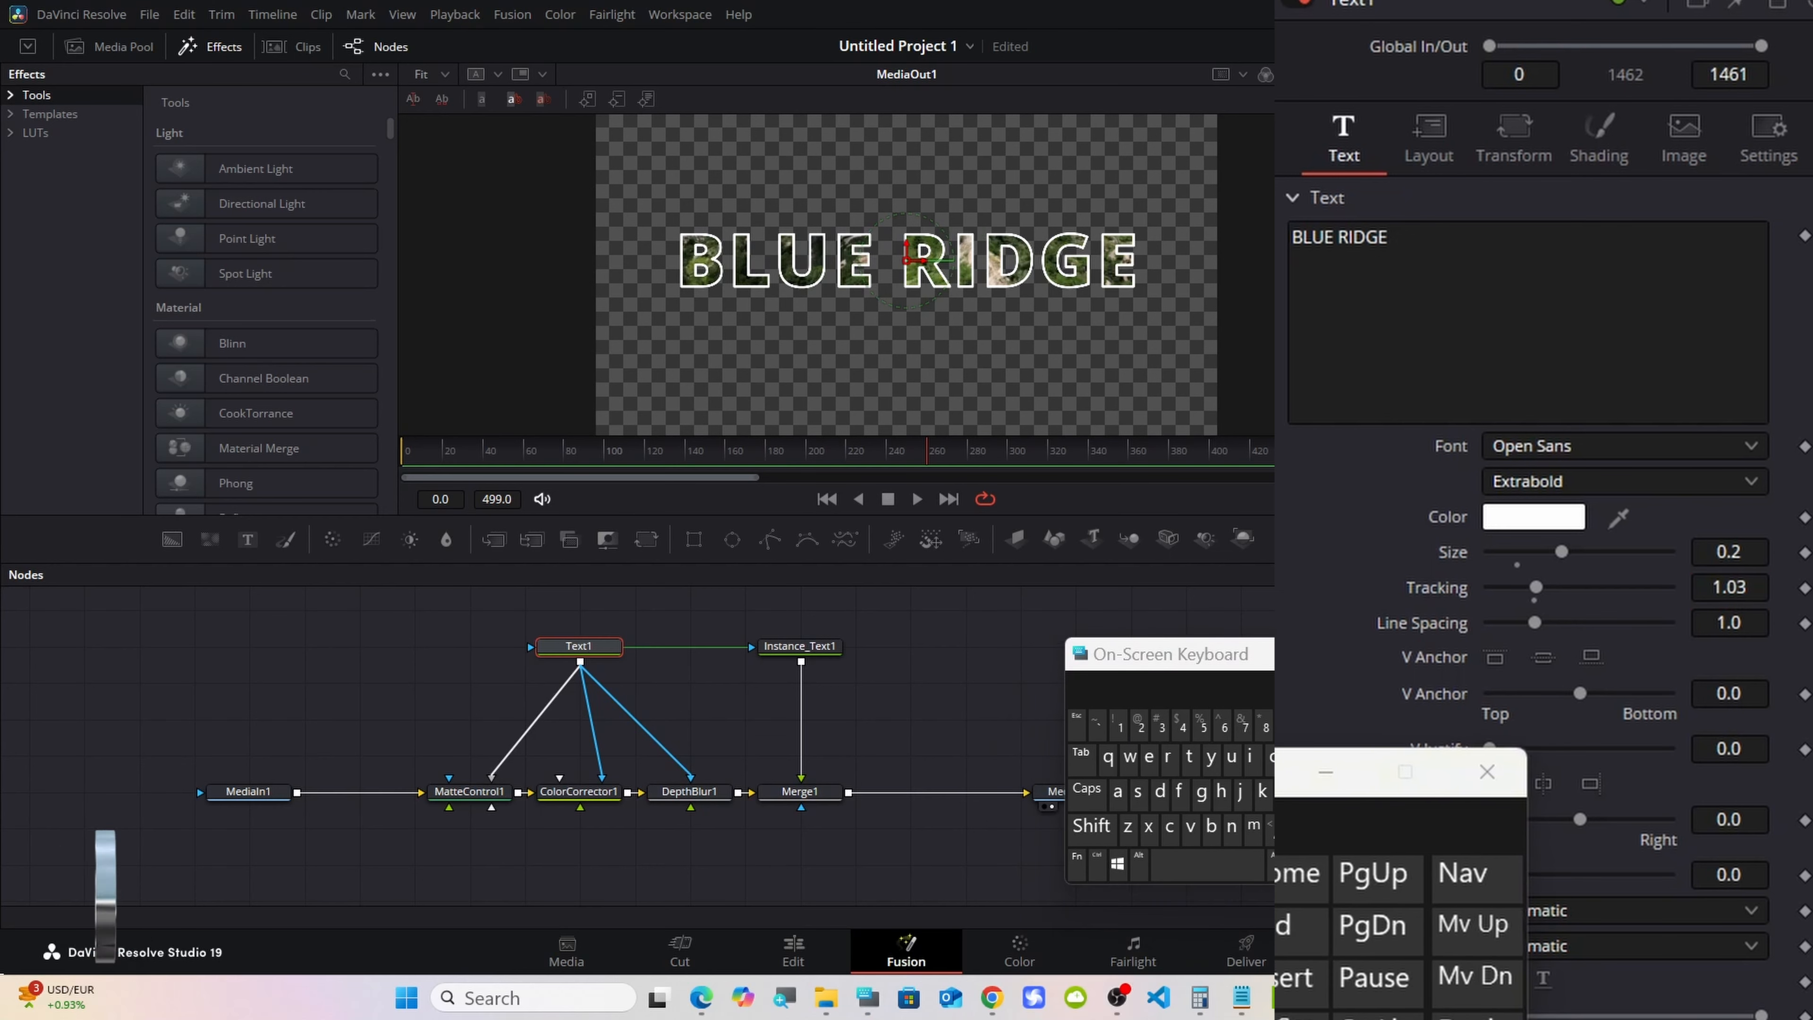
click(807, 649)
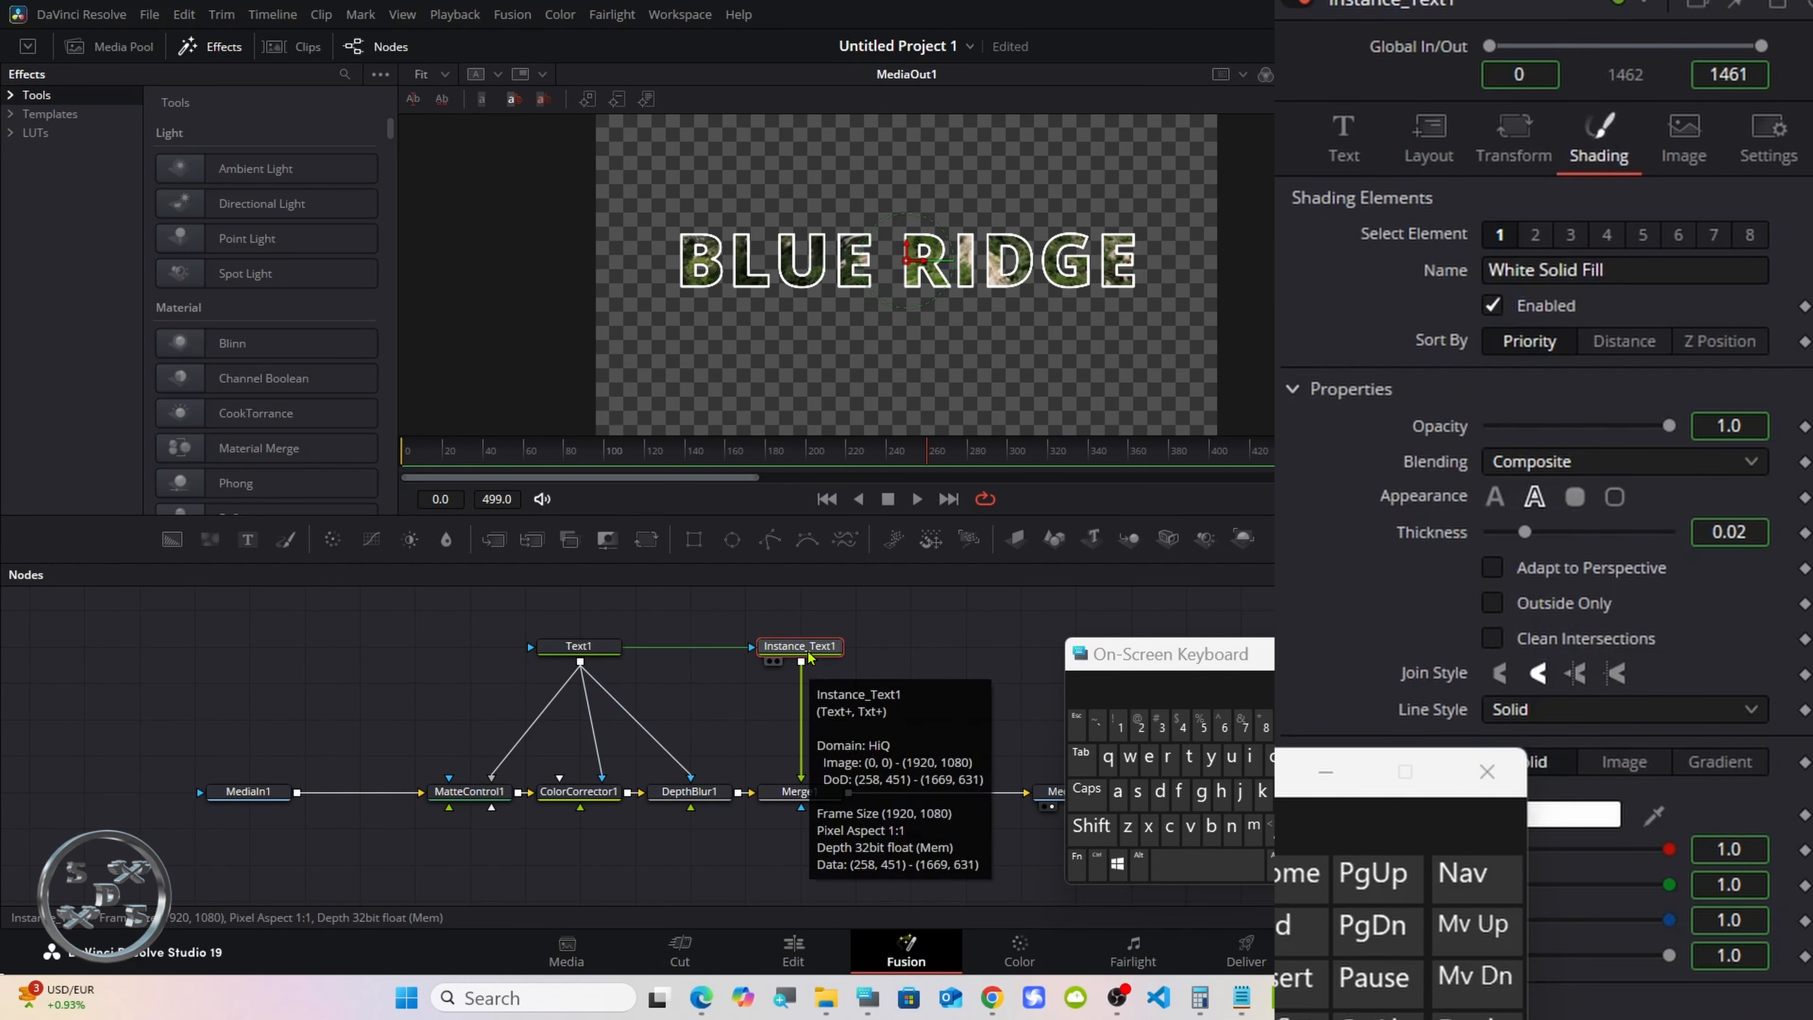
click(1739, 529)
key(BackSpace)
text(1)
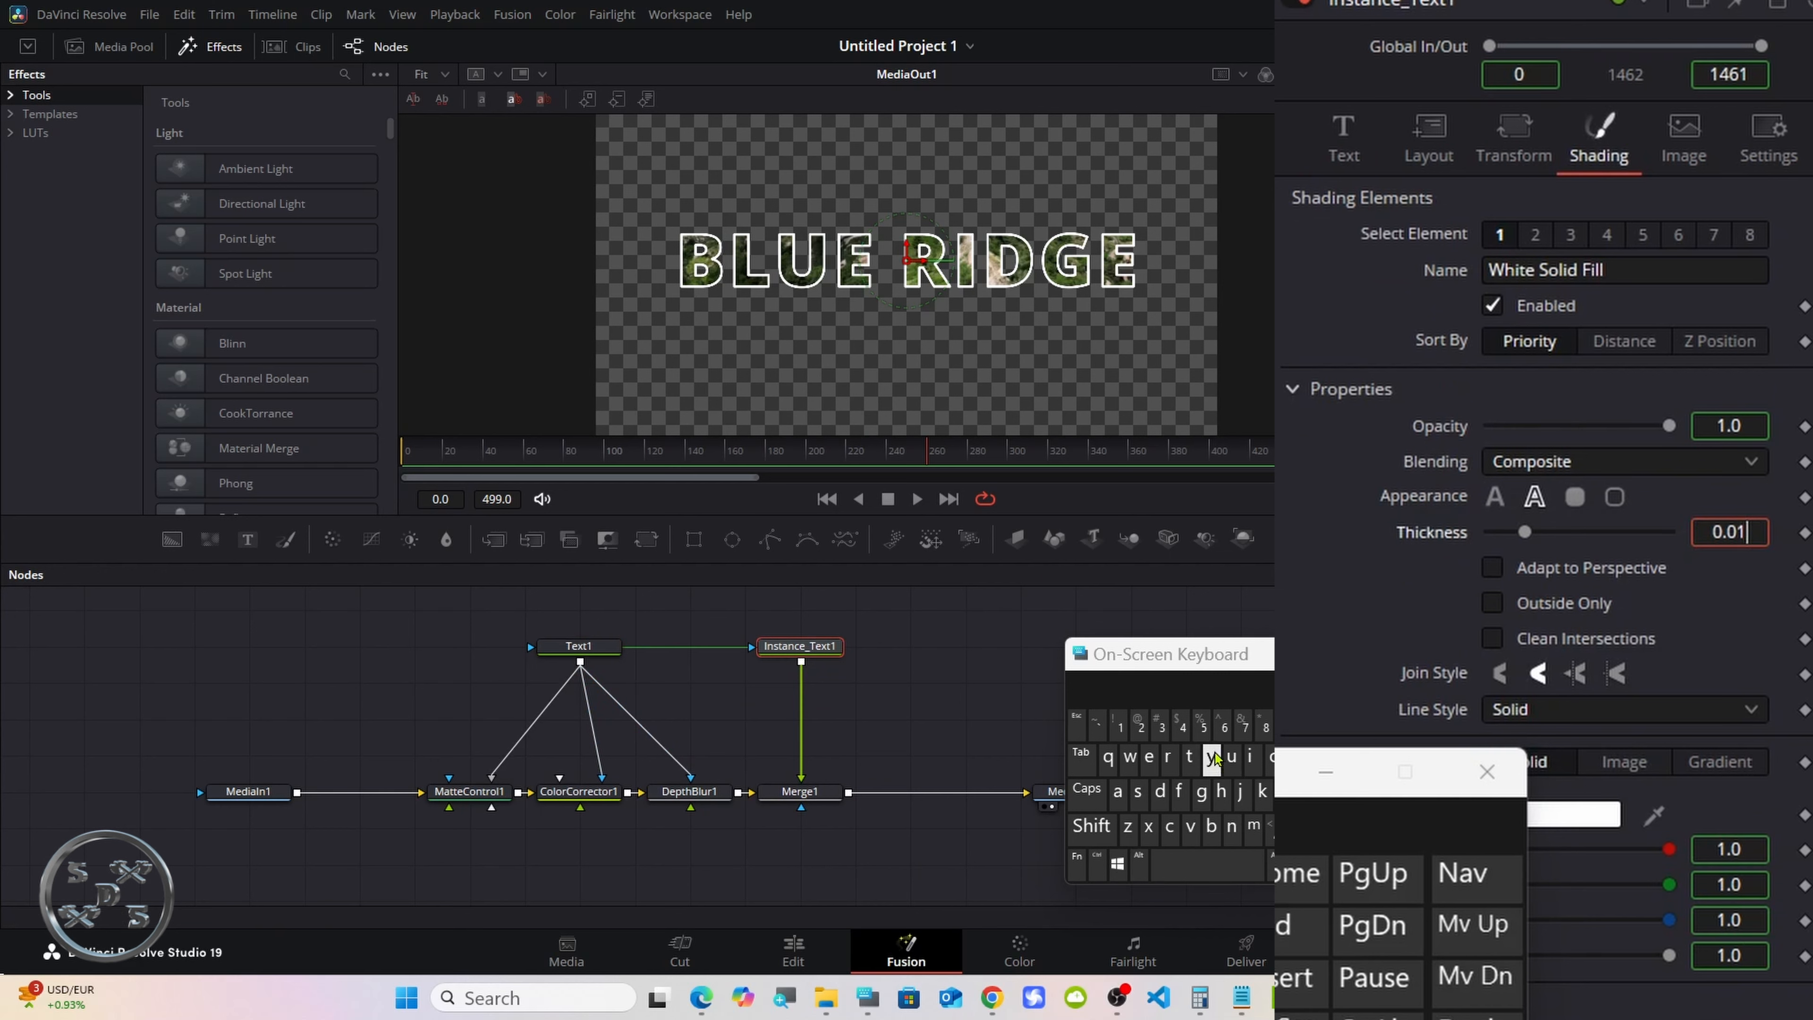
key(Return)
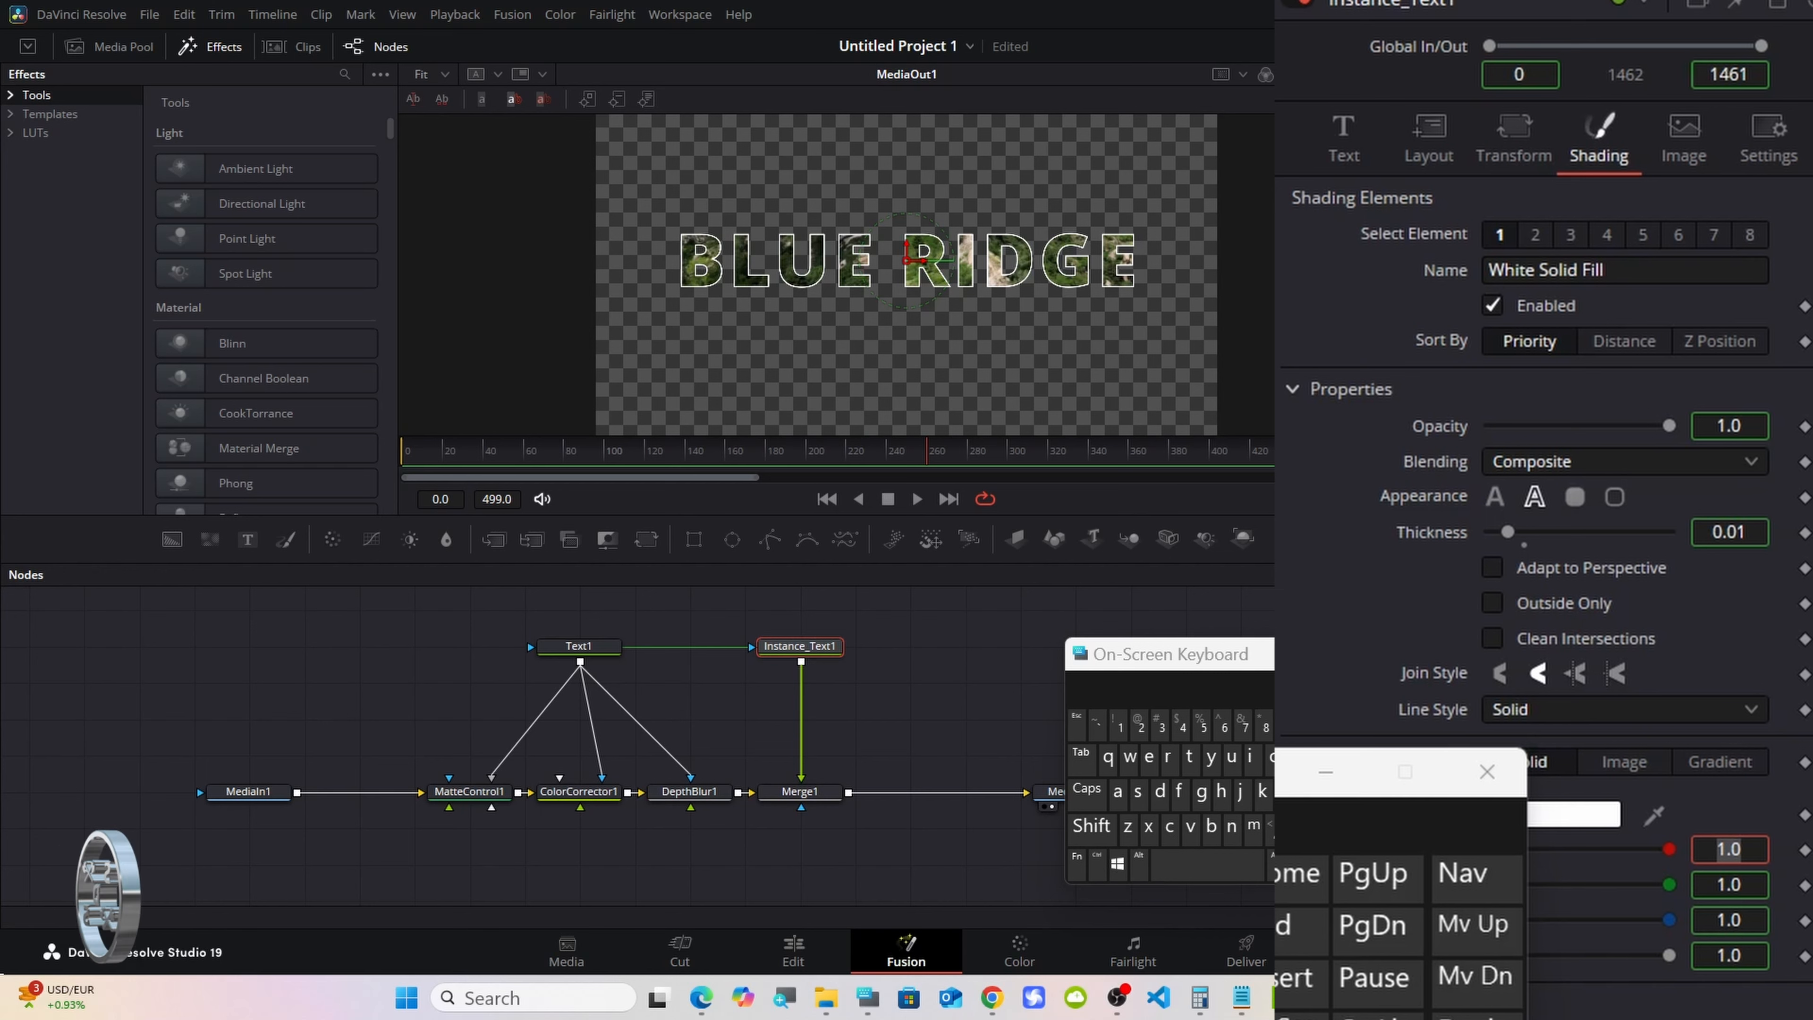
click(1325, 772)
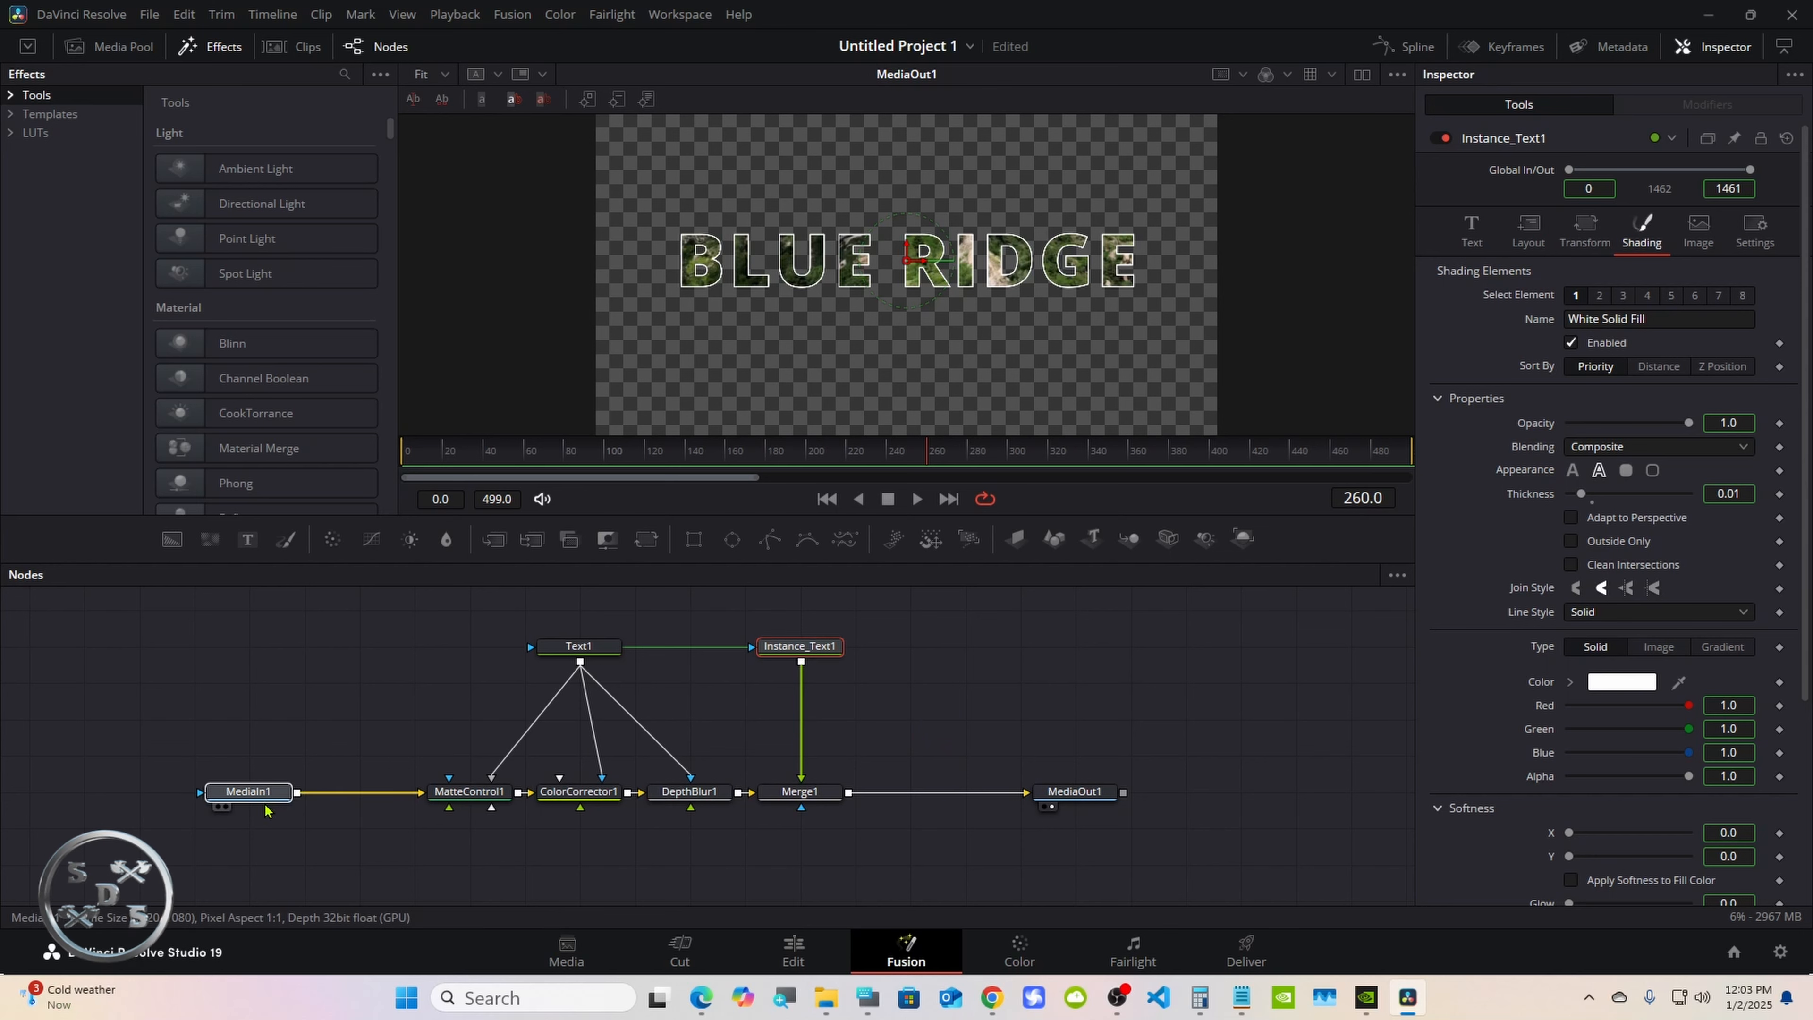
Move MediaIn1 below the node chain, disconnect MediaOut1 from Merge1 and move MediaOut1 down to the same row.
drag(248, 792, 248, 864)
drag(488, 561, 491, 498)
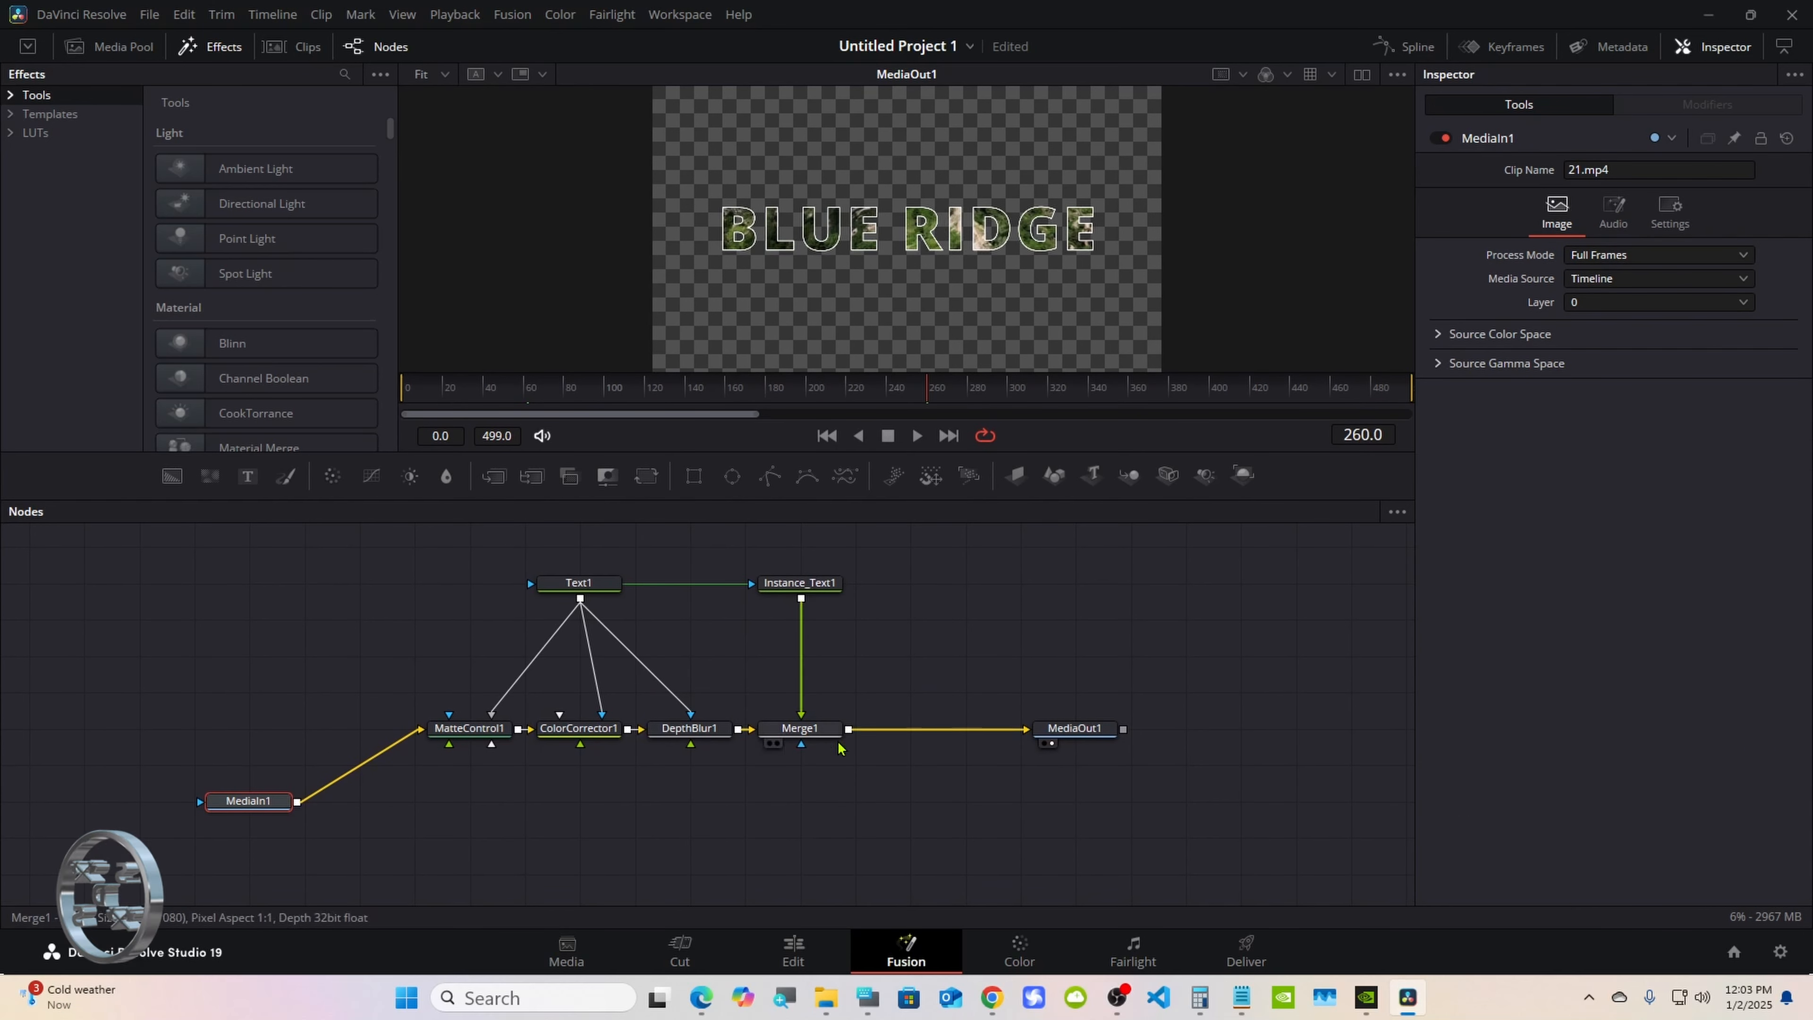
click(1017, 731)
drag(1050, 752, 1051, 826)
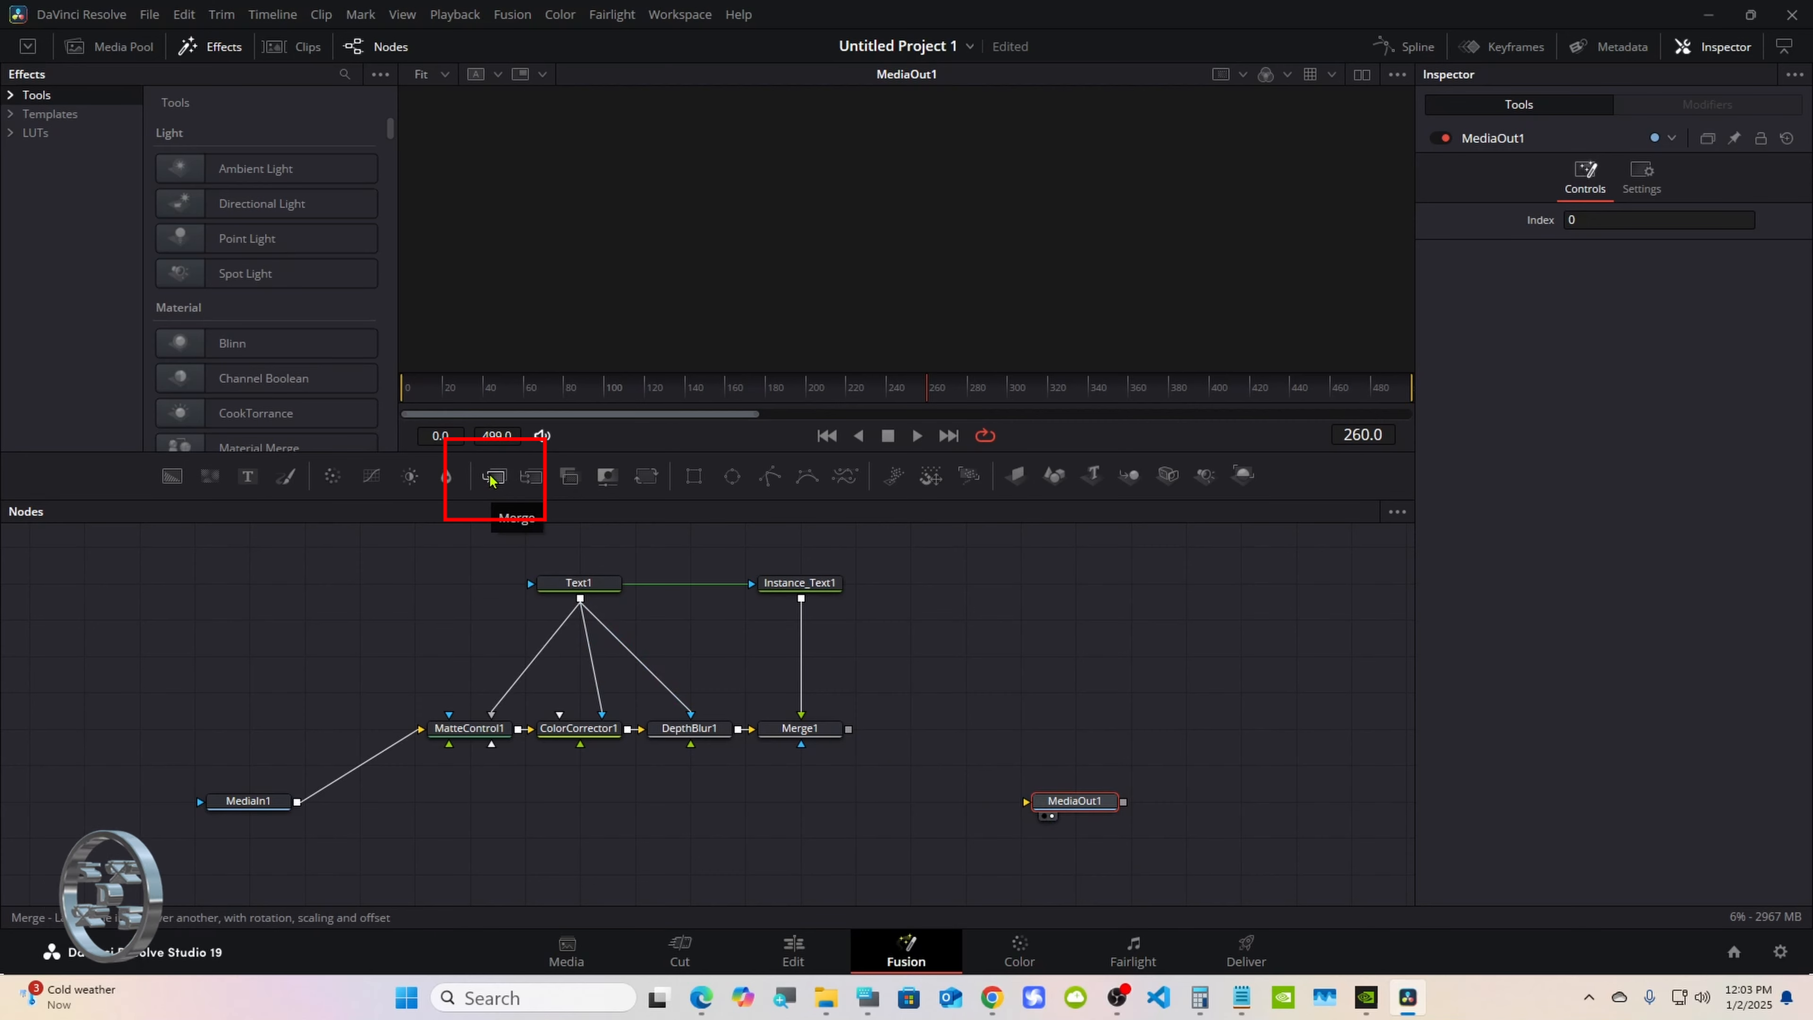
Add a second Merge node below Merge1, with MediaIn1 as background and Merge1 as foreground, and feed it into MediaOut1.
drag(492, 479, 806, 827)
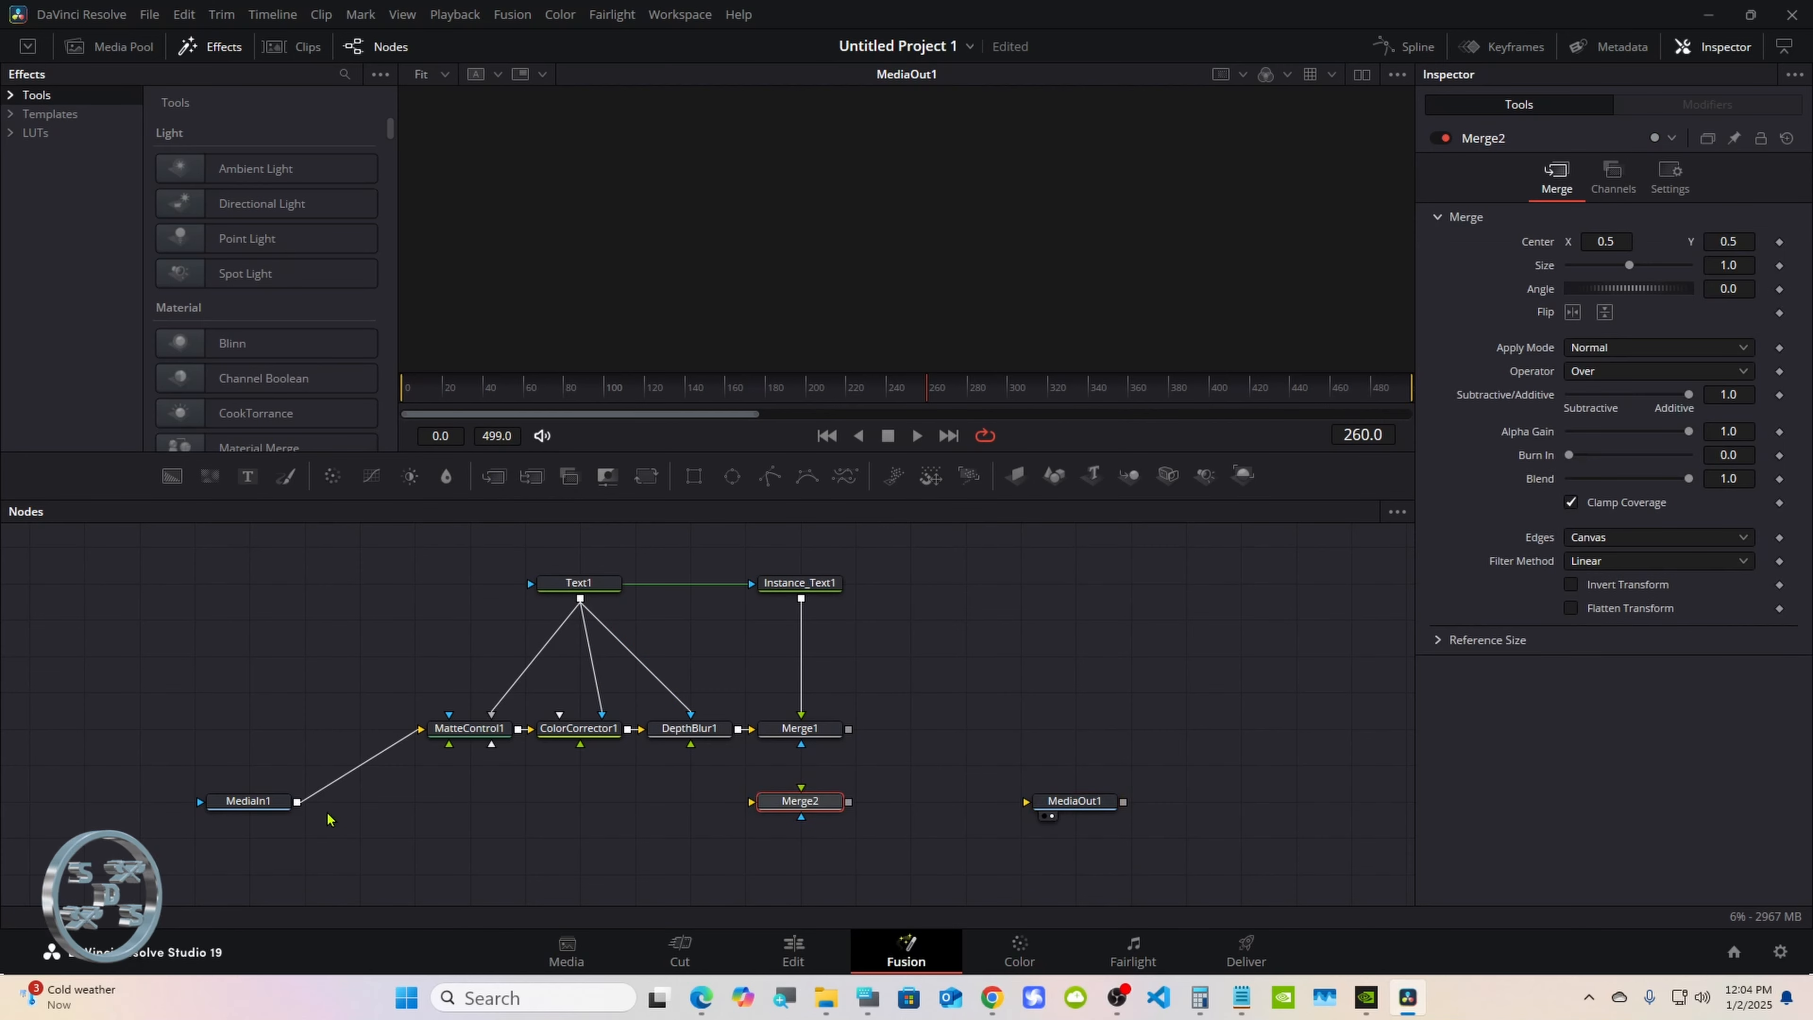
drag(297, 805, 762, 807)
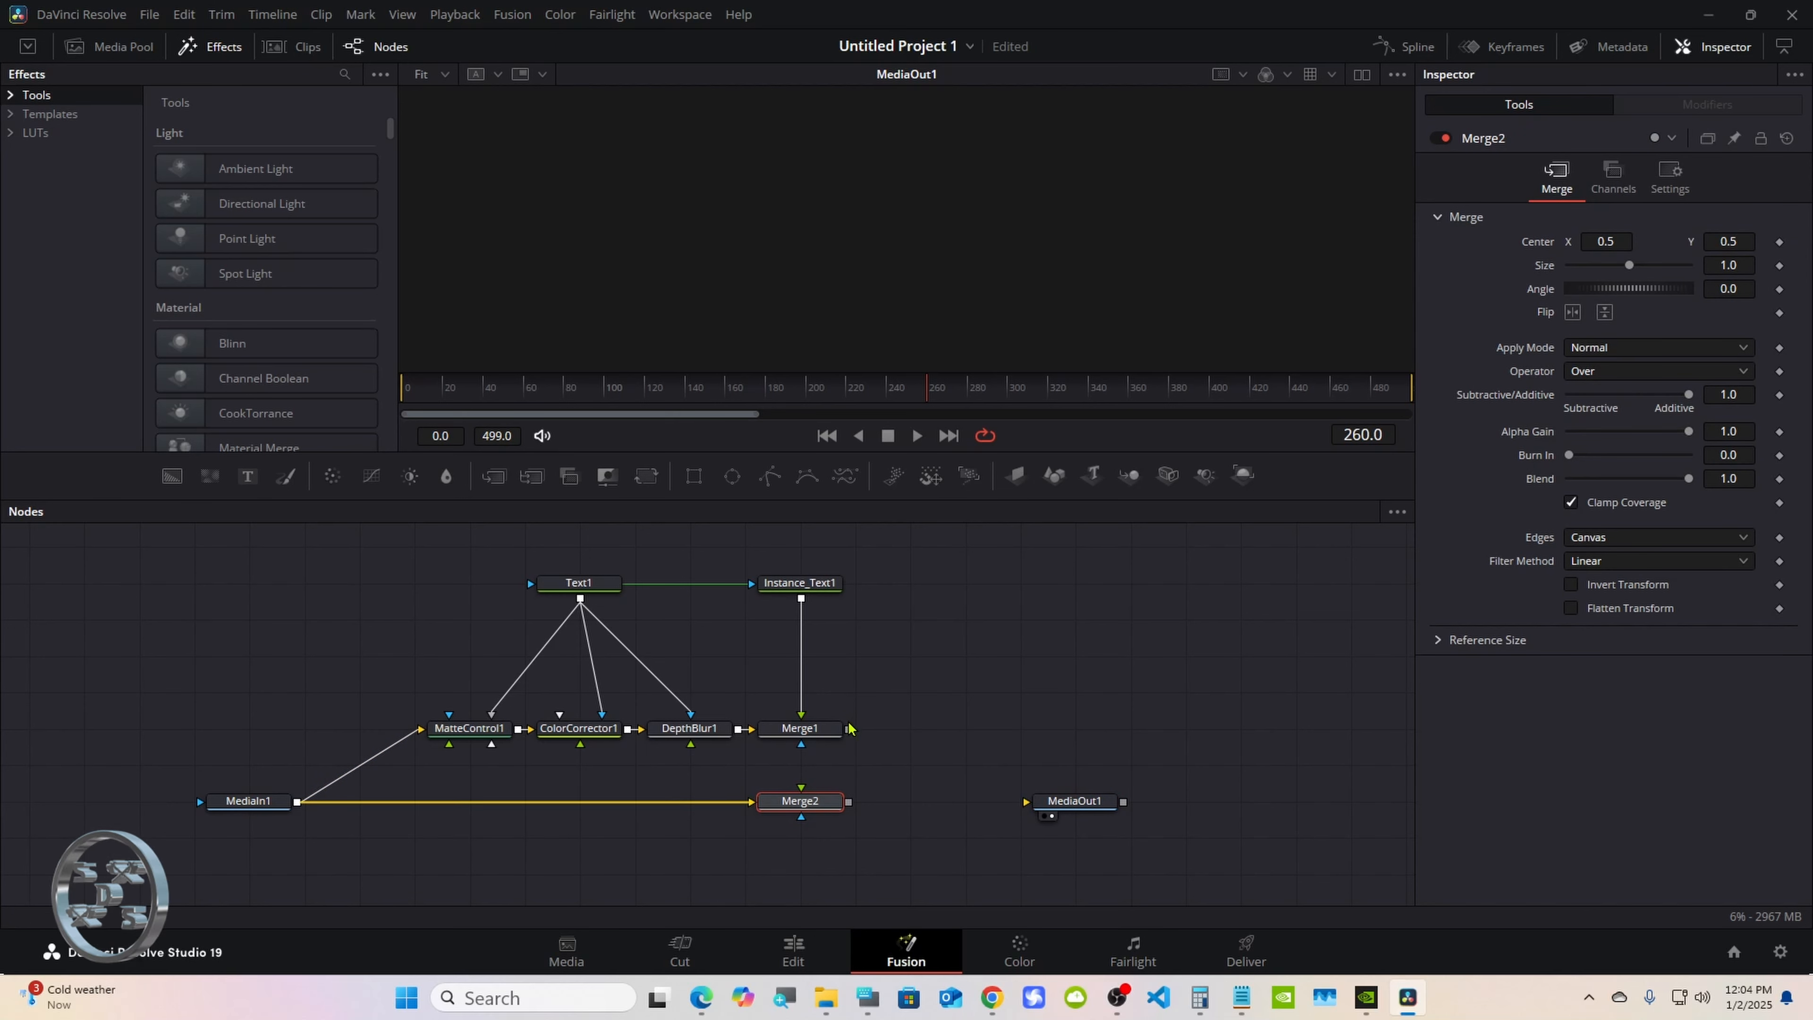
drag(849, 728, 1069, 807)
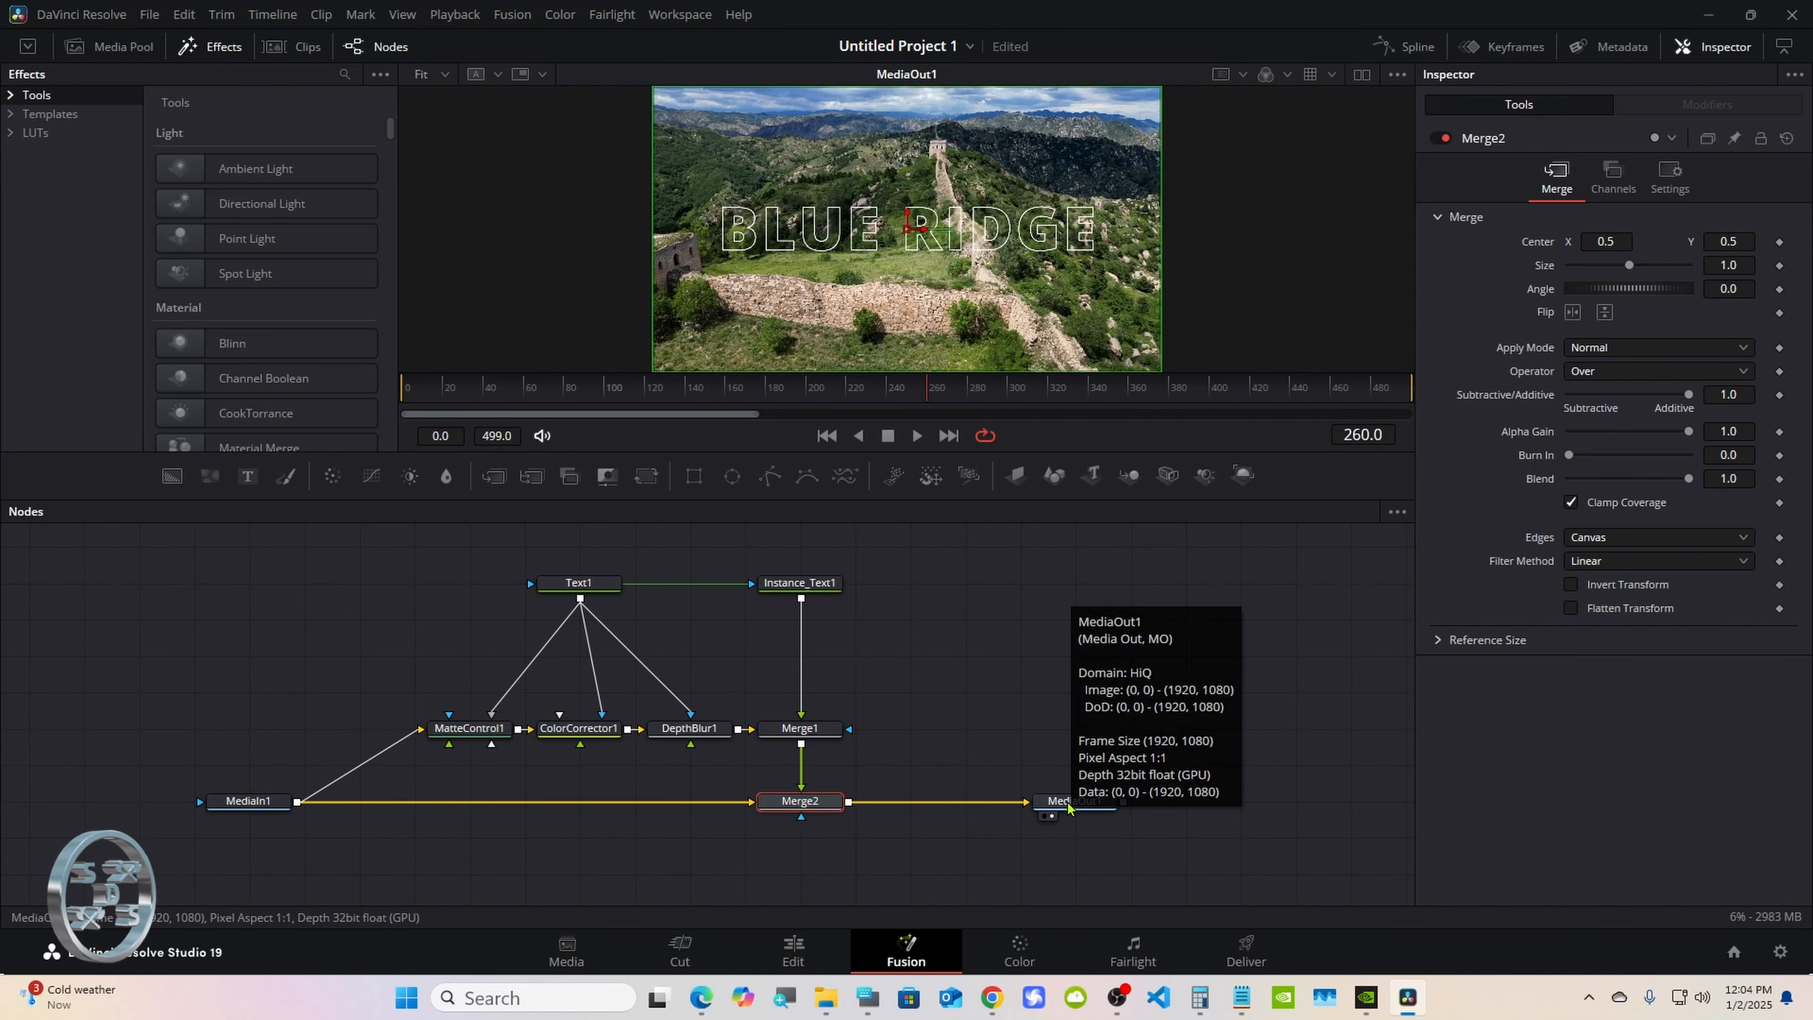
Insert a Drop Shadow node between Merge1 and Merge2.
click(801, 729)
click(868, 996)
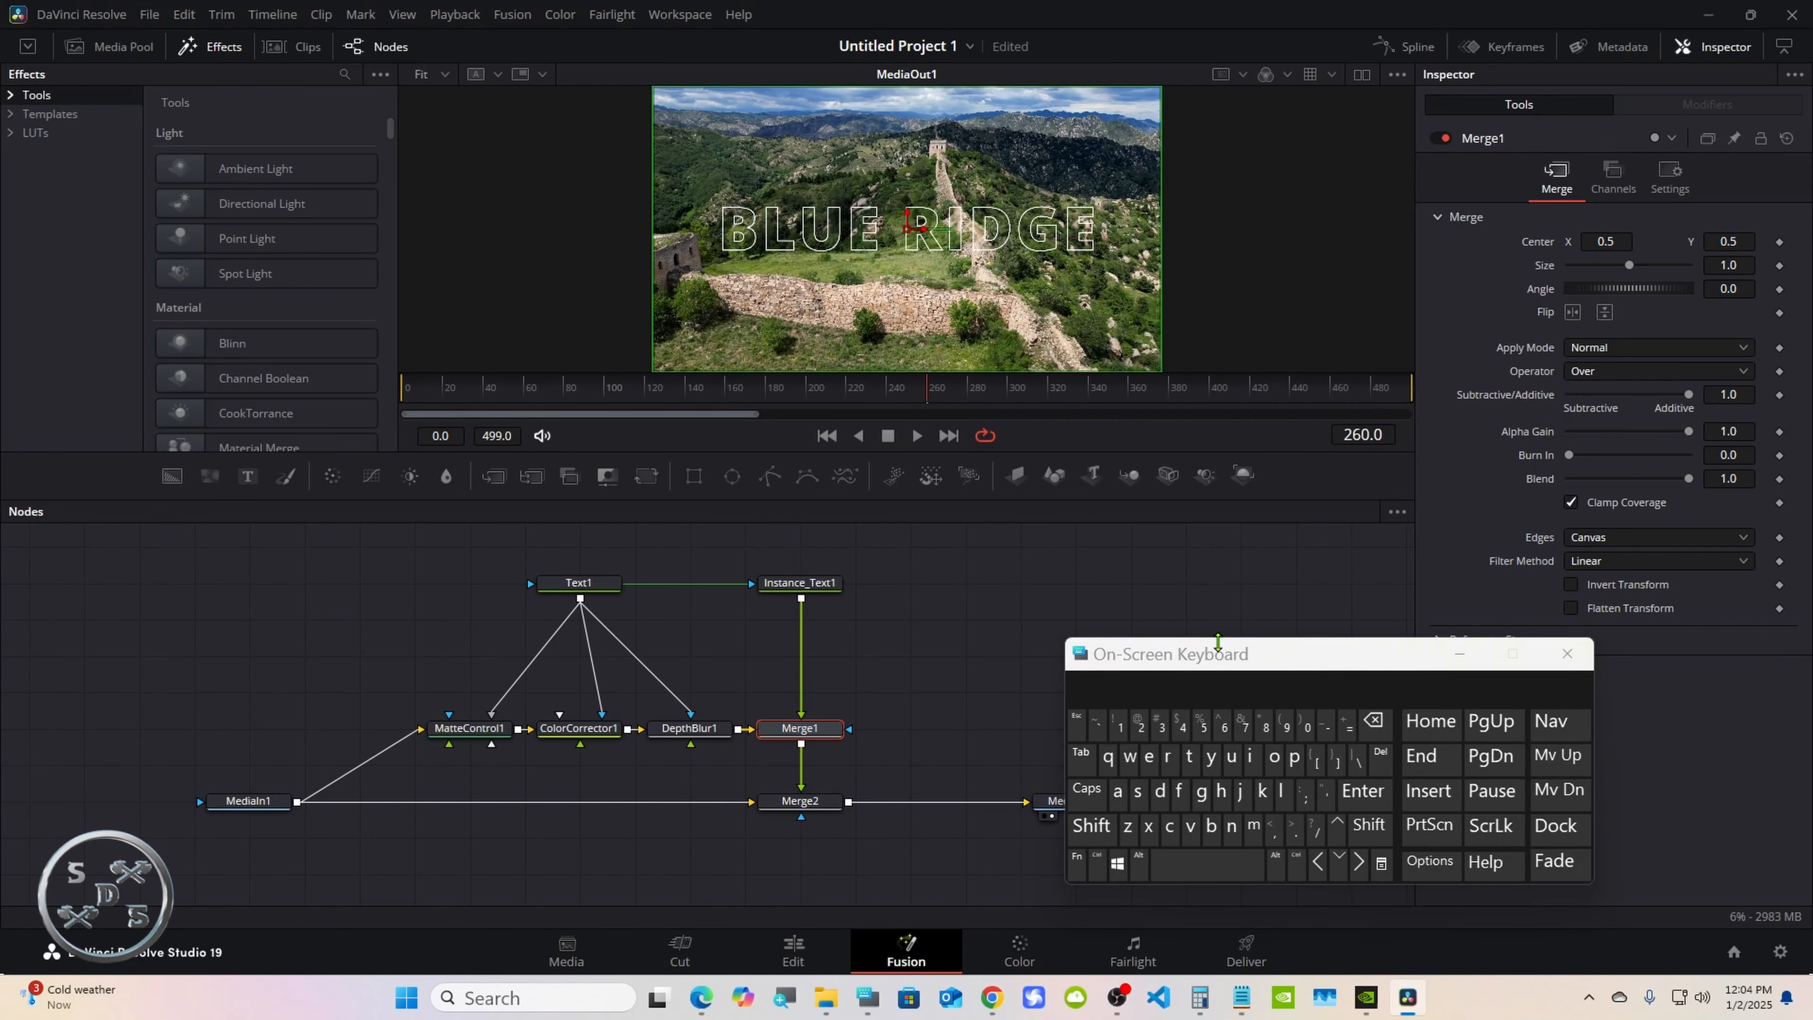
drag(1279, 655, 1390, 630)
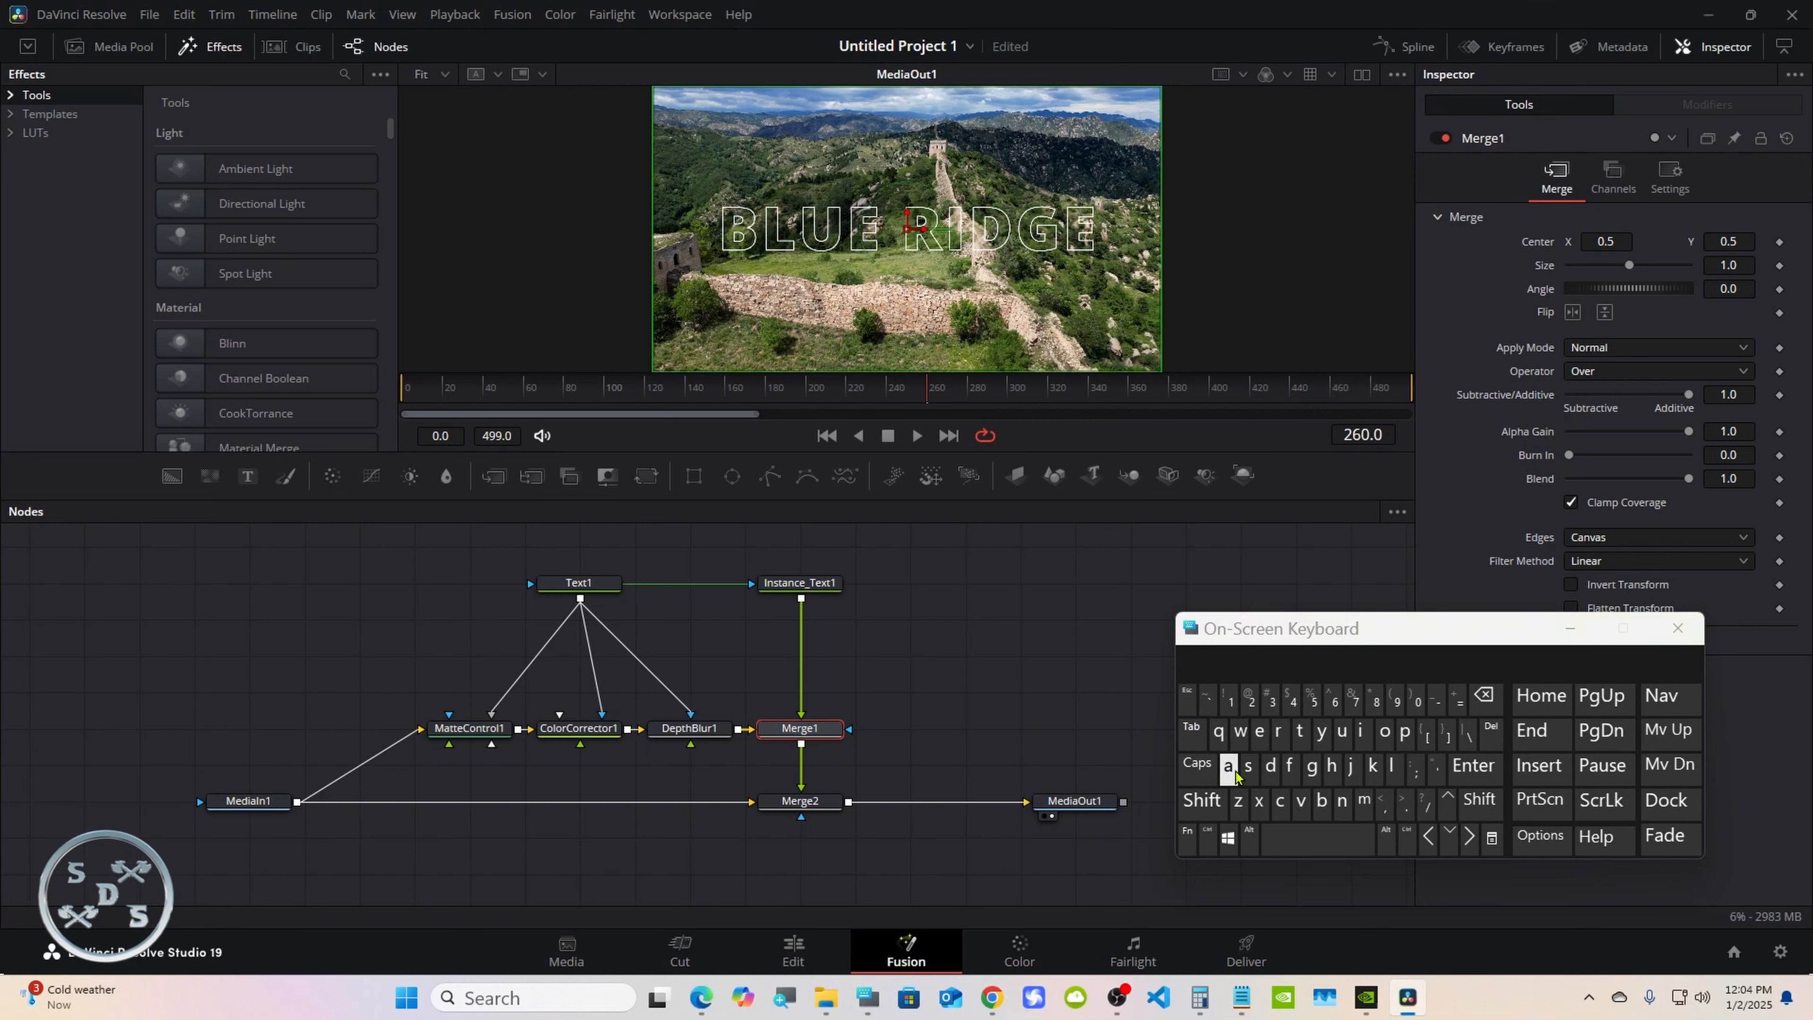
click(1202, 800)
click(1285, 839)
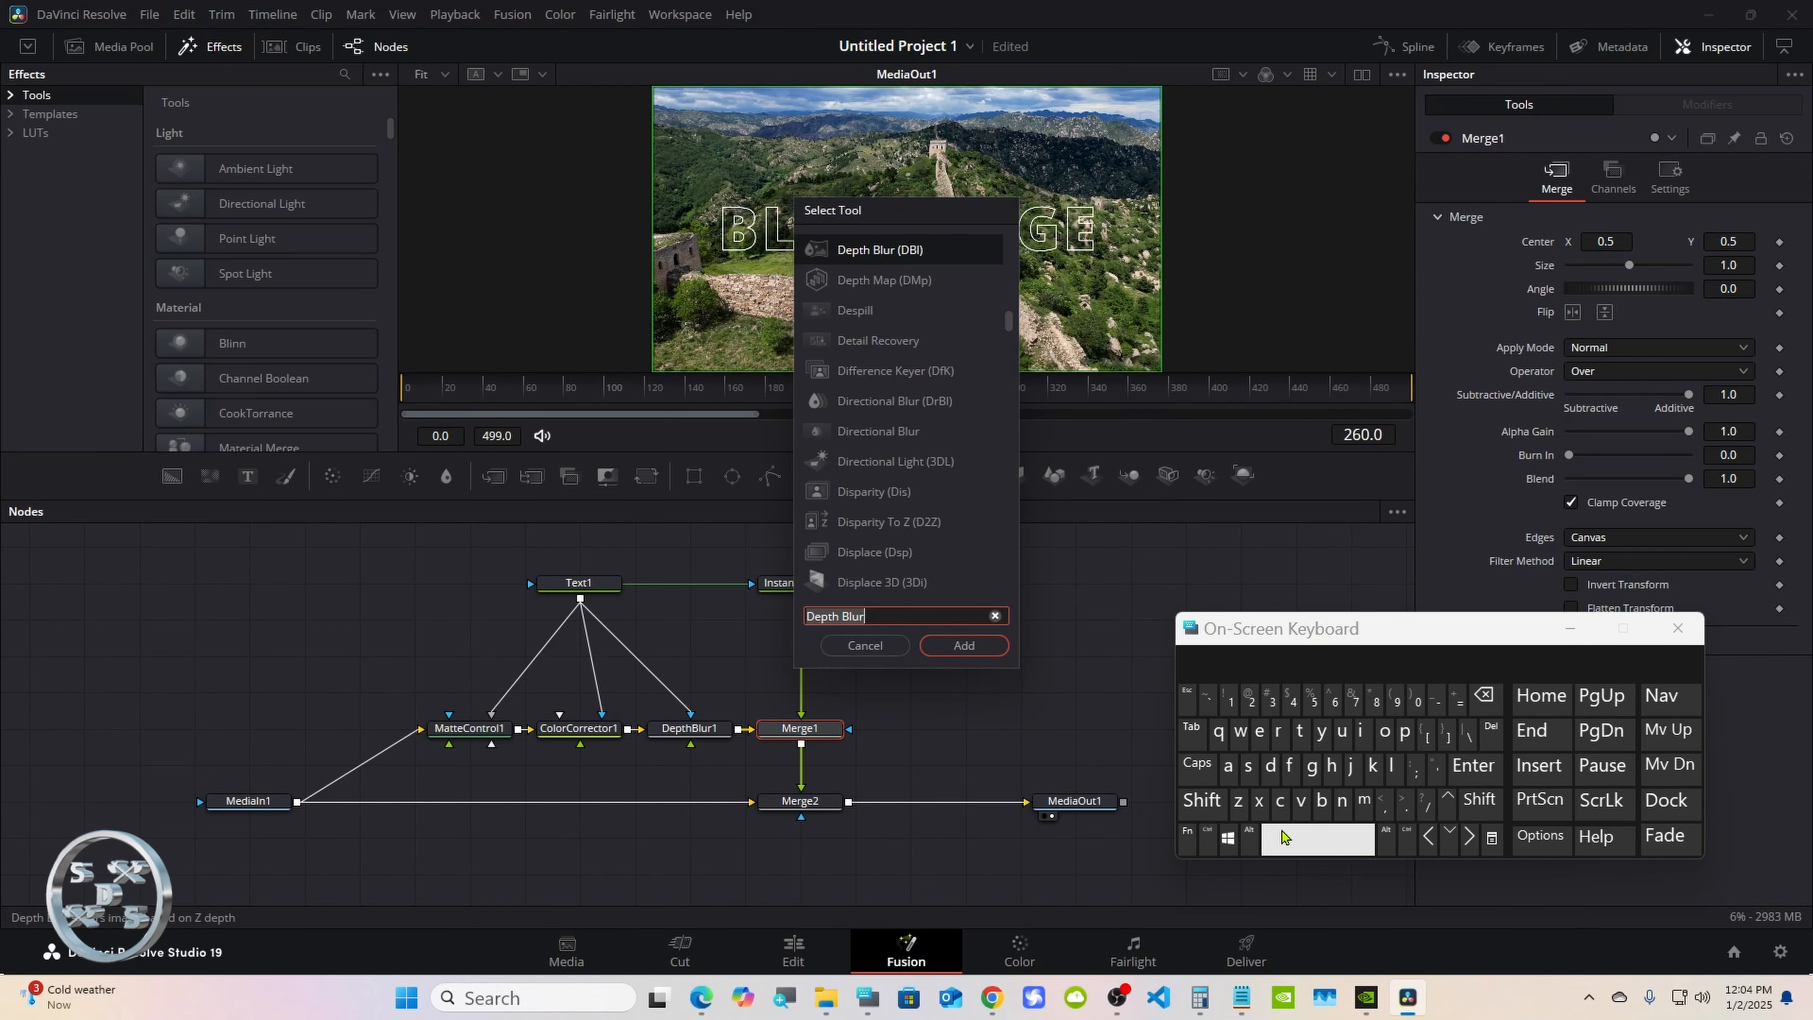
text(dro)
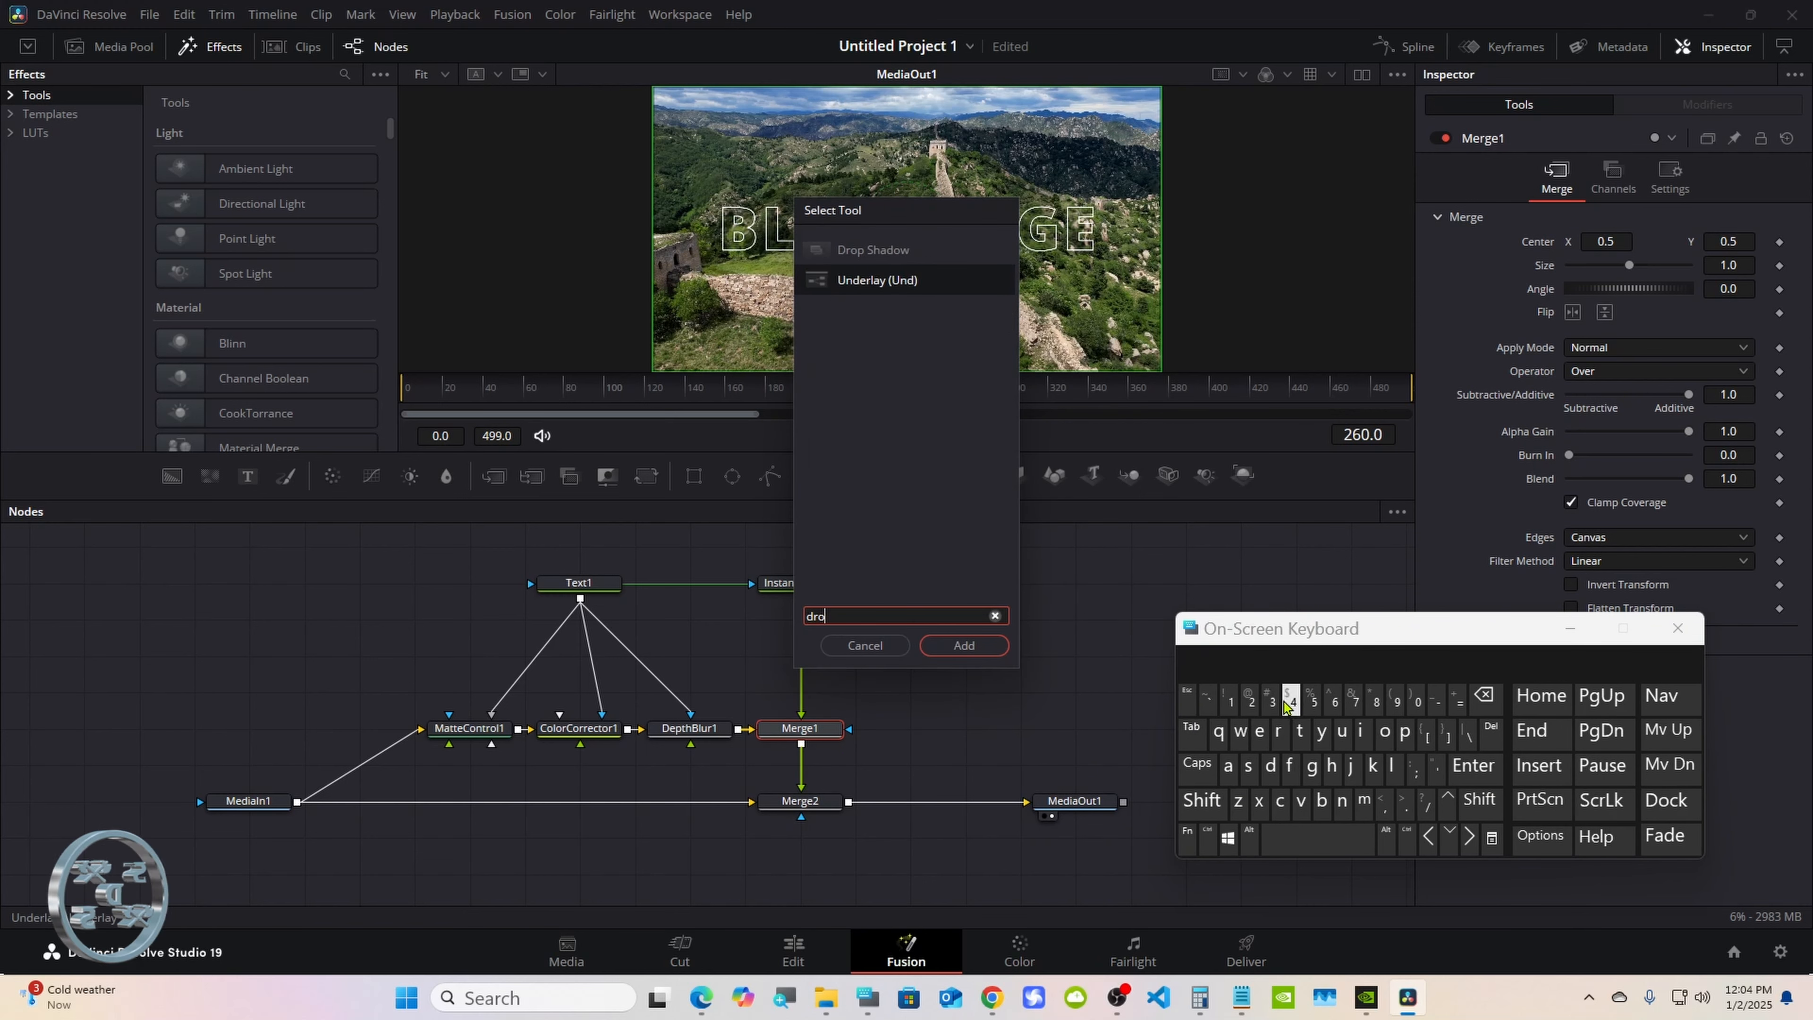
click(875, 250)
click(964, 645)
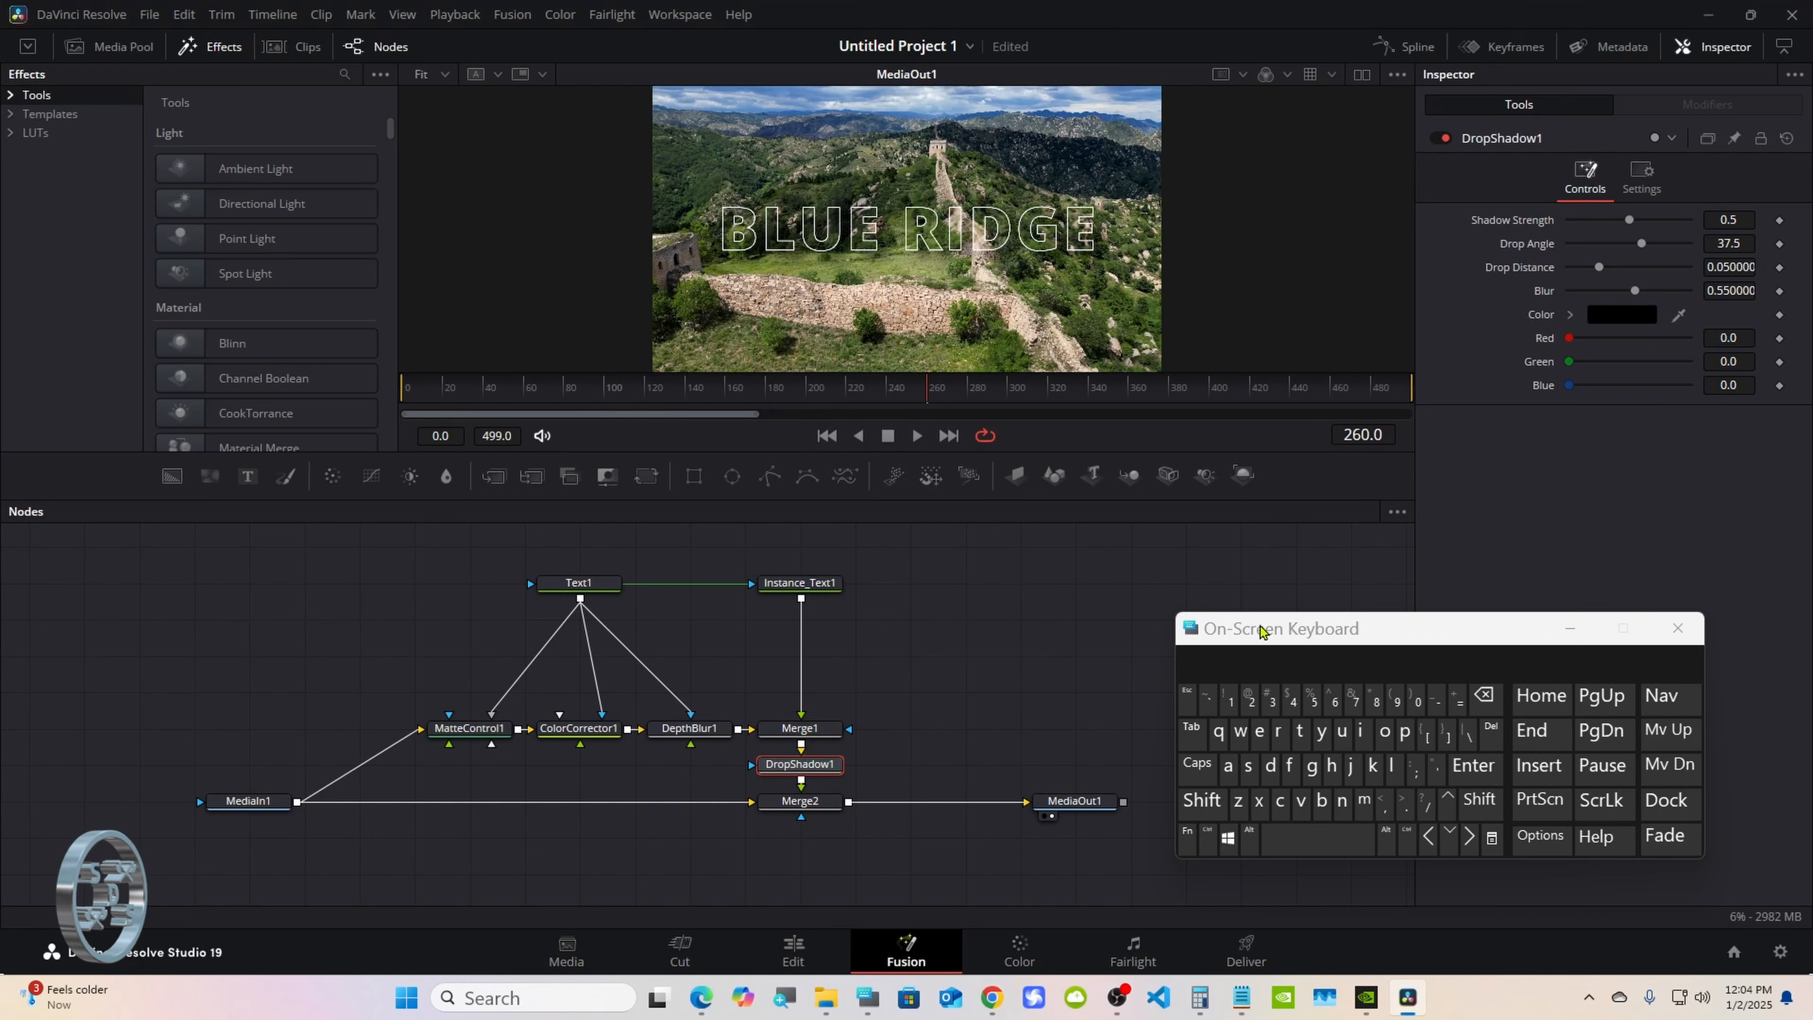
drag(1260, 630, 1349, 675)
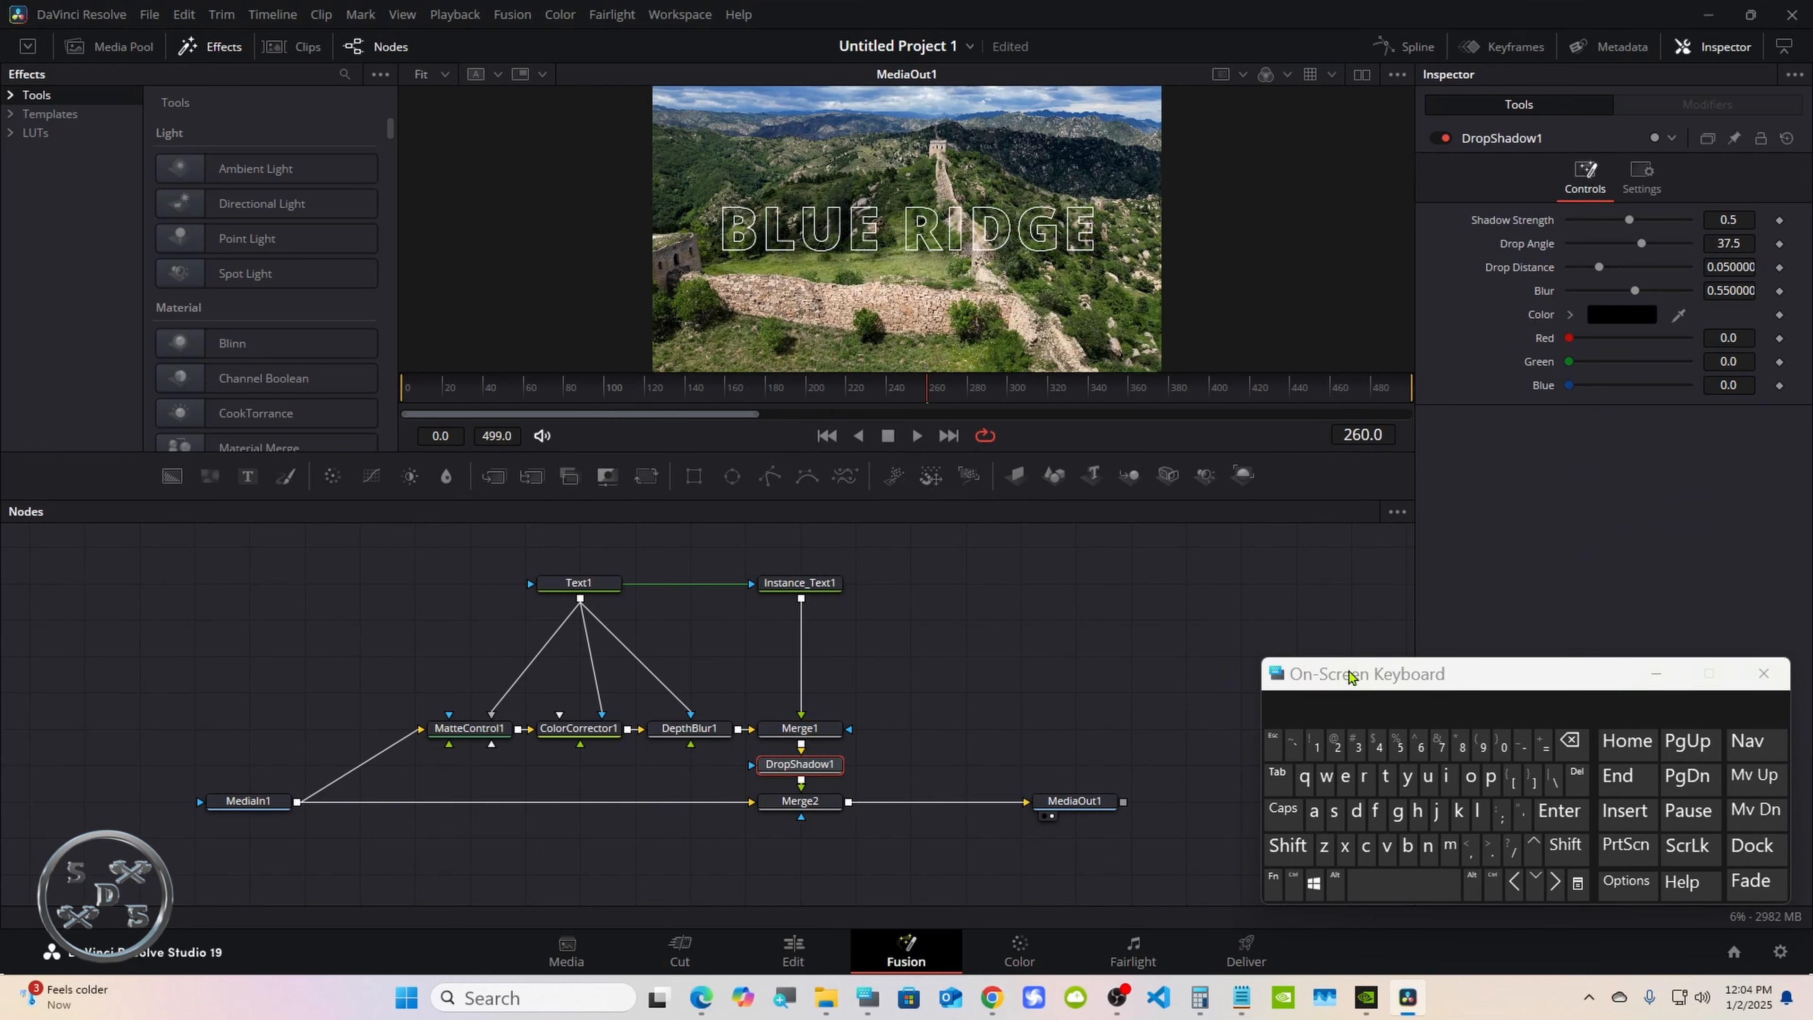
Try a blue-violet tint and other tint directions and modes on ColorCorrector1, and reset all its color changes.
click(591, 729)
drag(1349, 684, 1032, 730)
drag(1659, 348, 1646, 413)
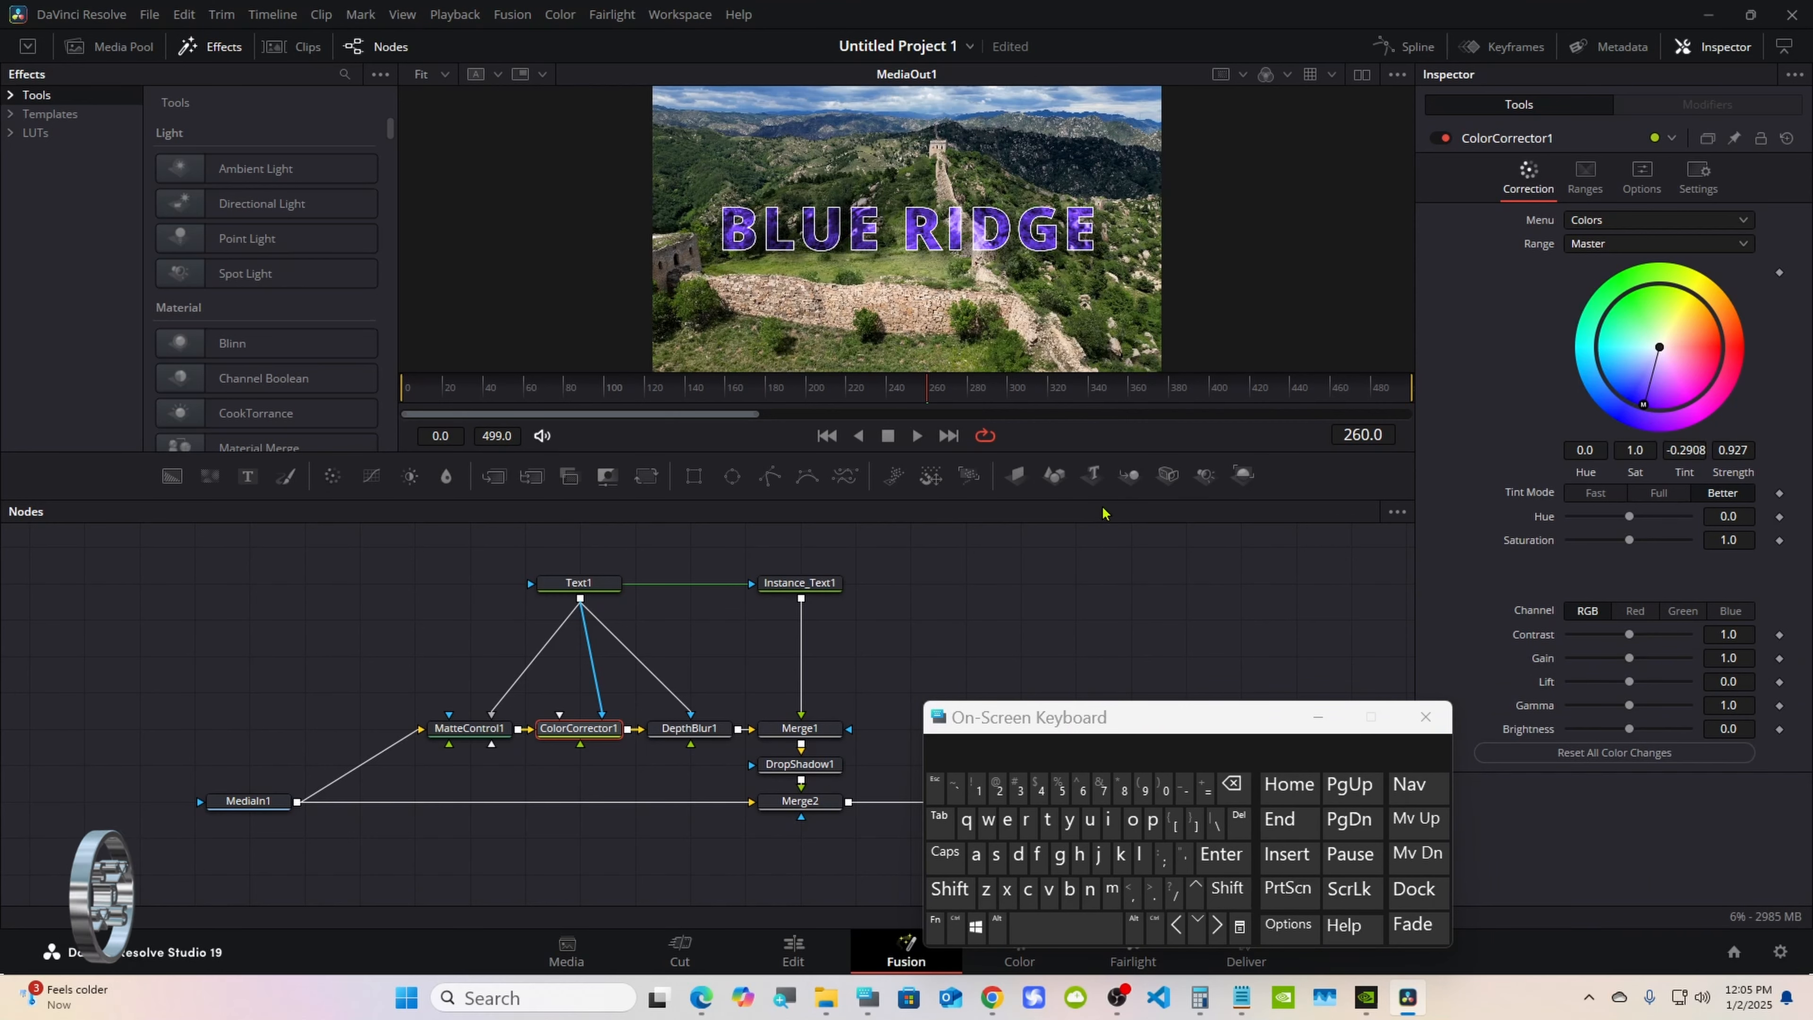
drag(1104, 512, 1100, 718)
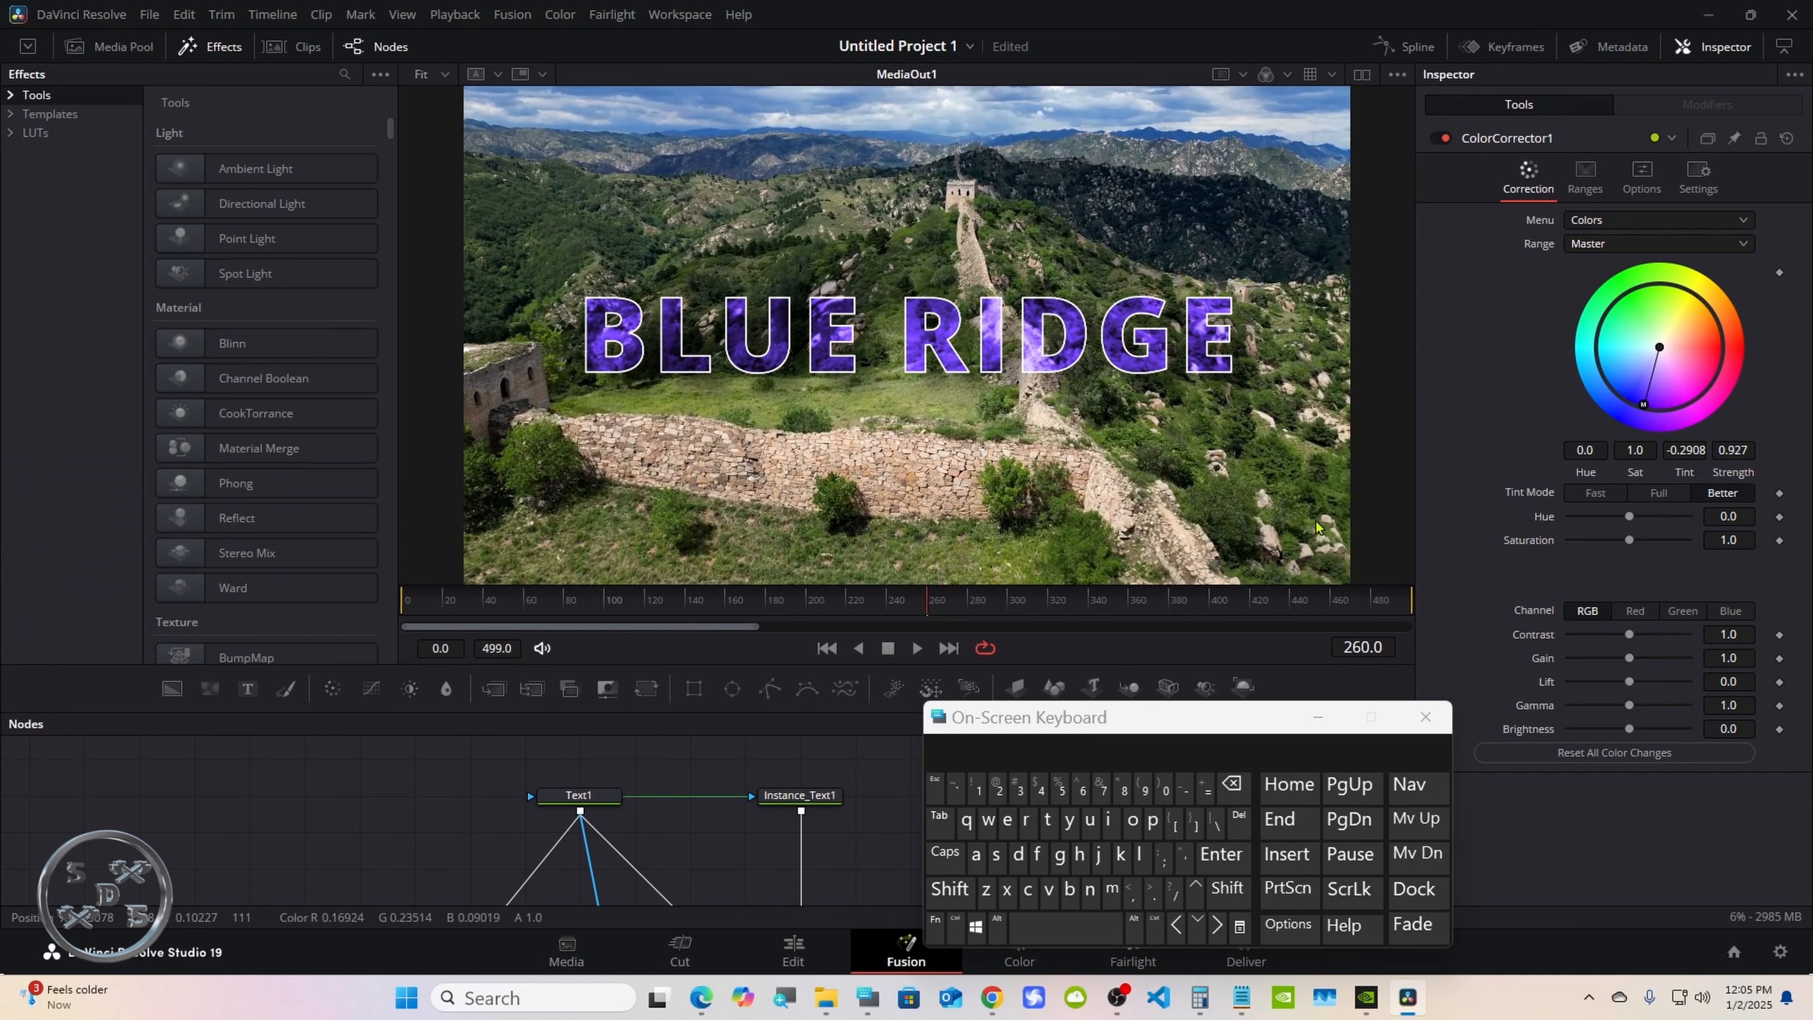
mouse_move(1679, 383)
mouse_down()
mouse_move(1615, 363)
mouse_move(1651, 402)
mouse_up()
click(1596, 493)
click(1717, 492)
drag(1614, 378, 1621, 298)
click(1633, 752)
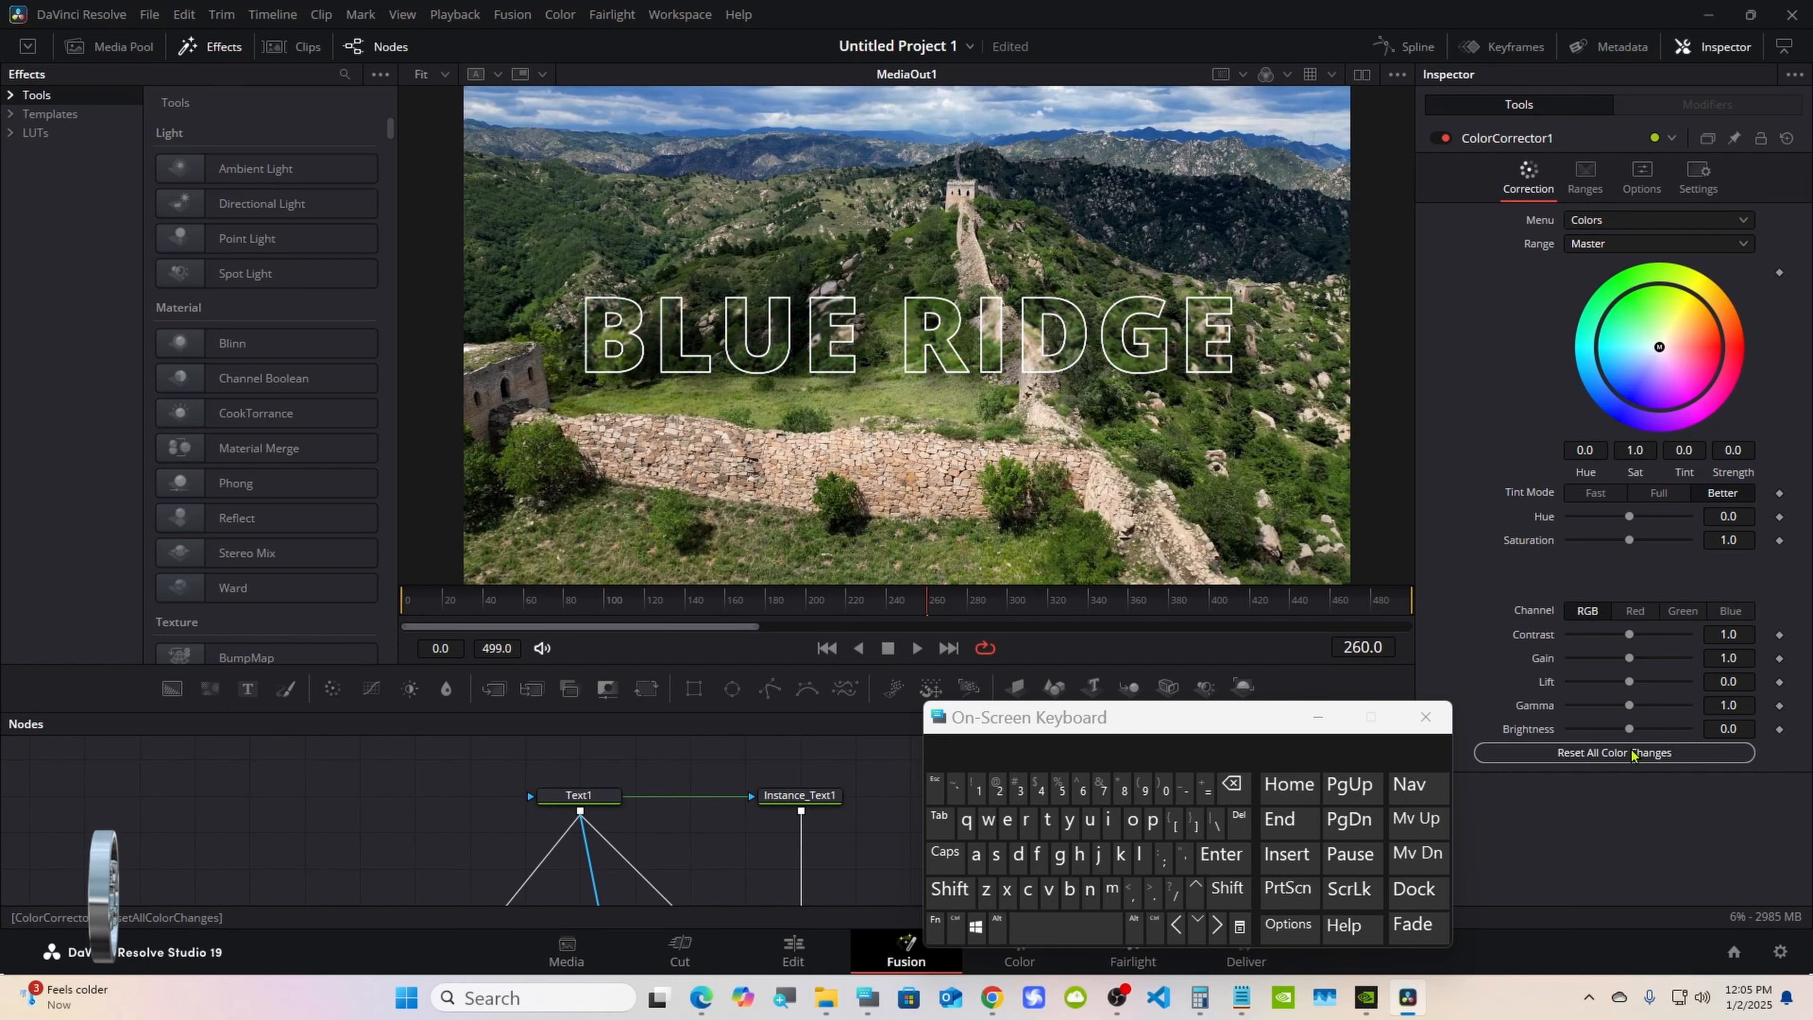
drag(834, 713, 741, 520)
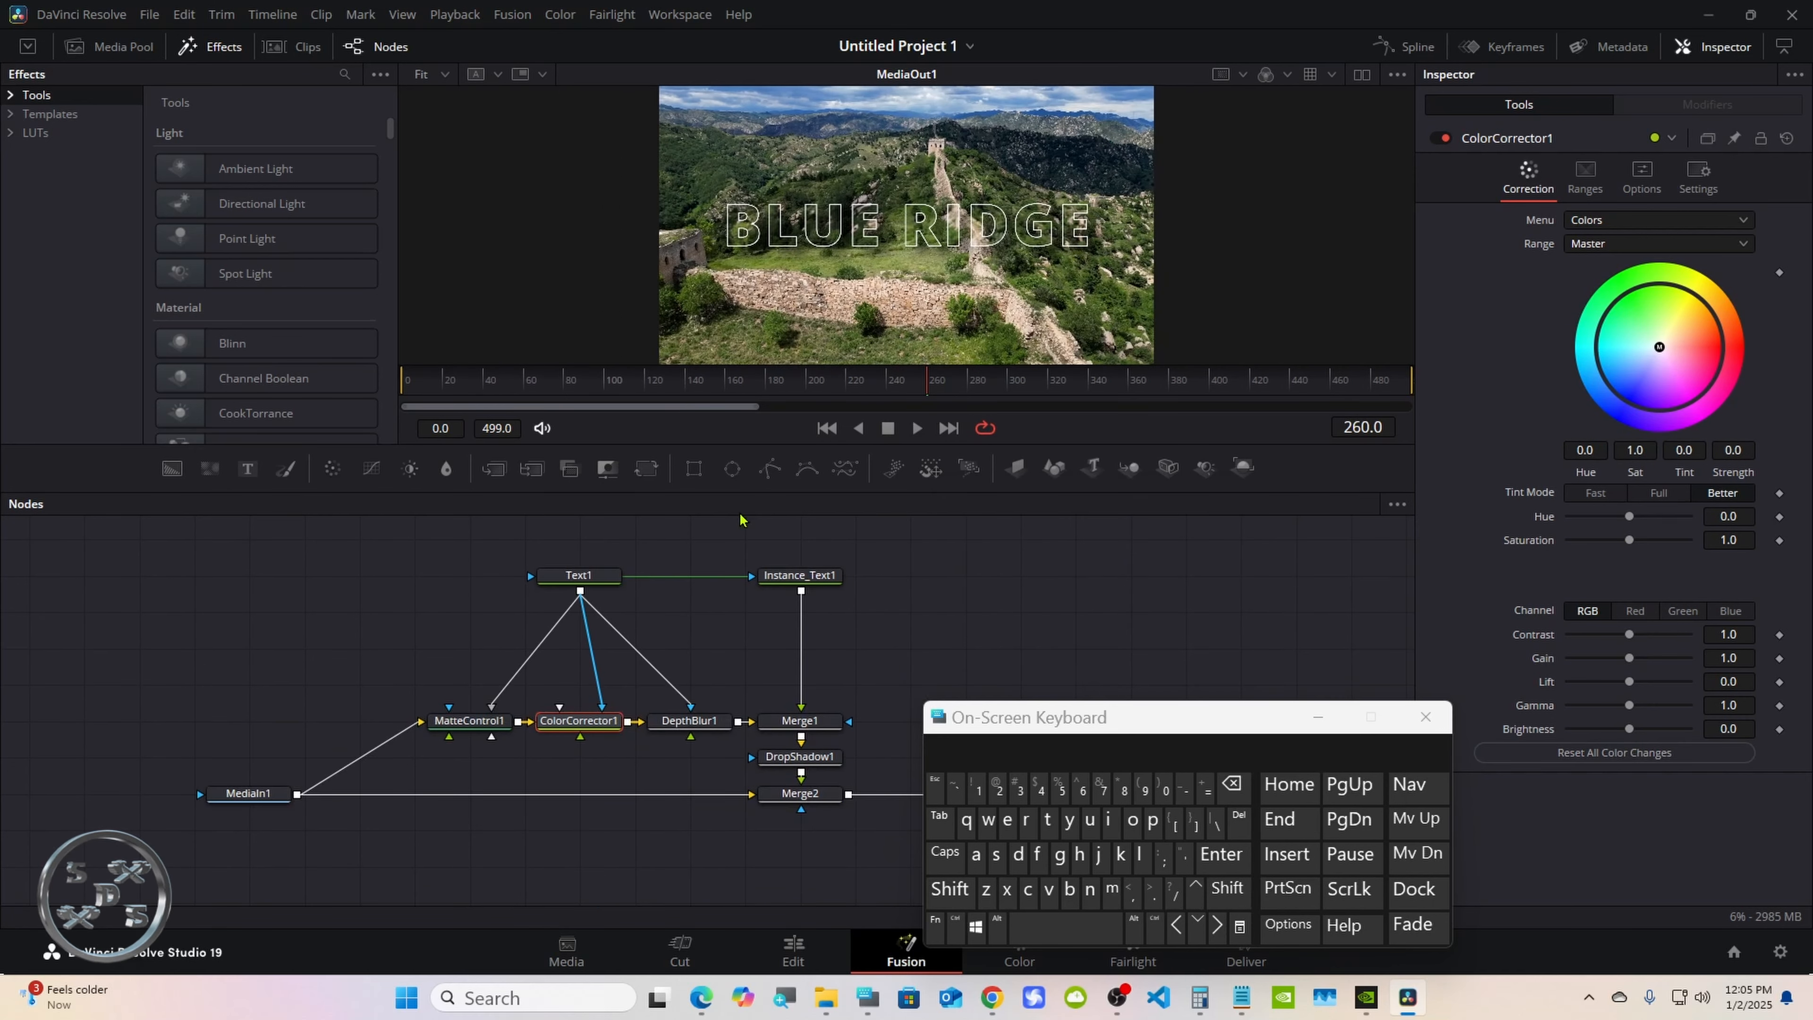
Move Text1 and Instance_Text1 down into one row closer to the node chain.
drag(625, 578, 625, 613)
drag(821, 575, 821, 612)
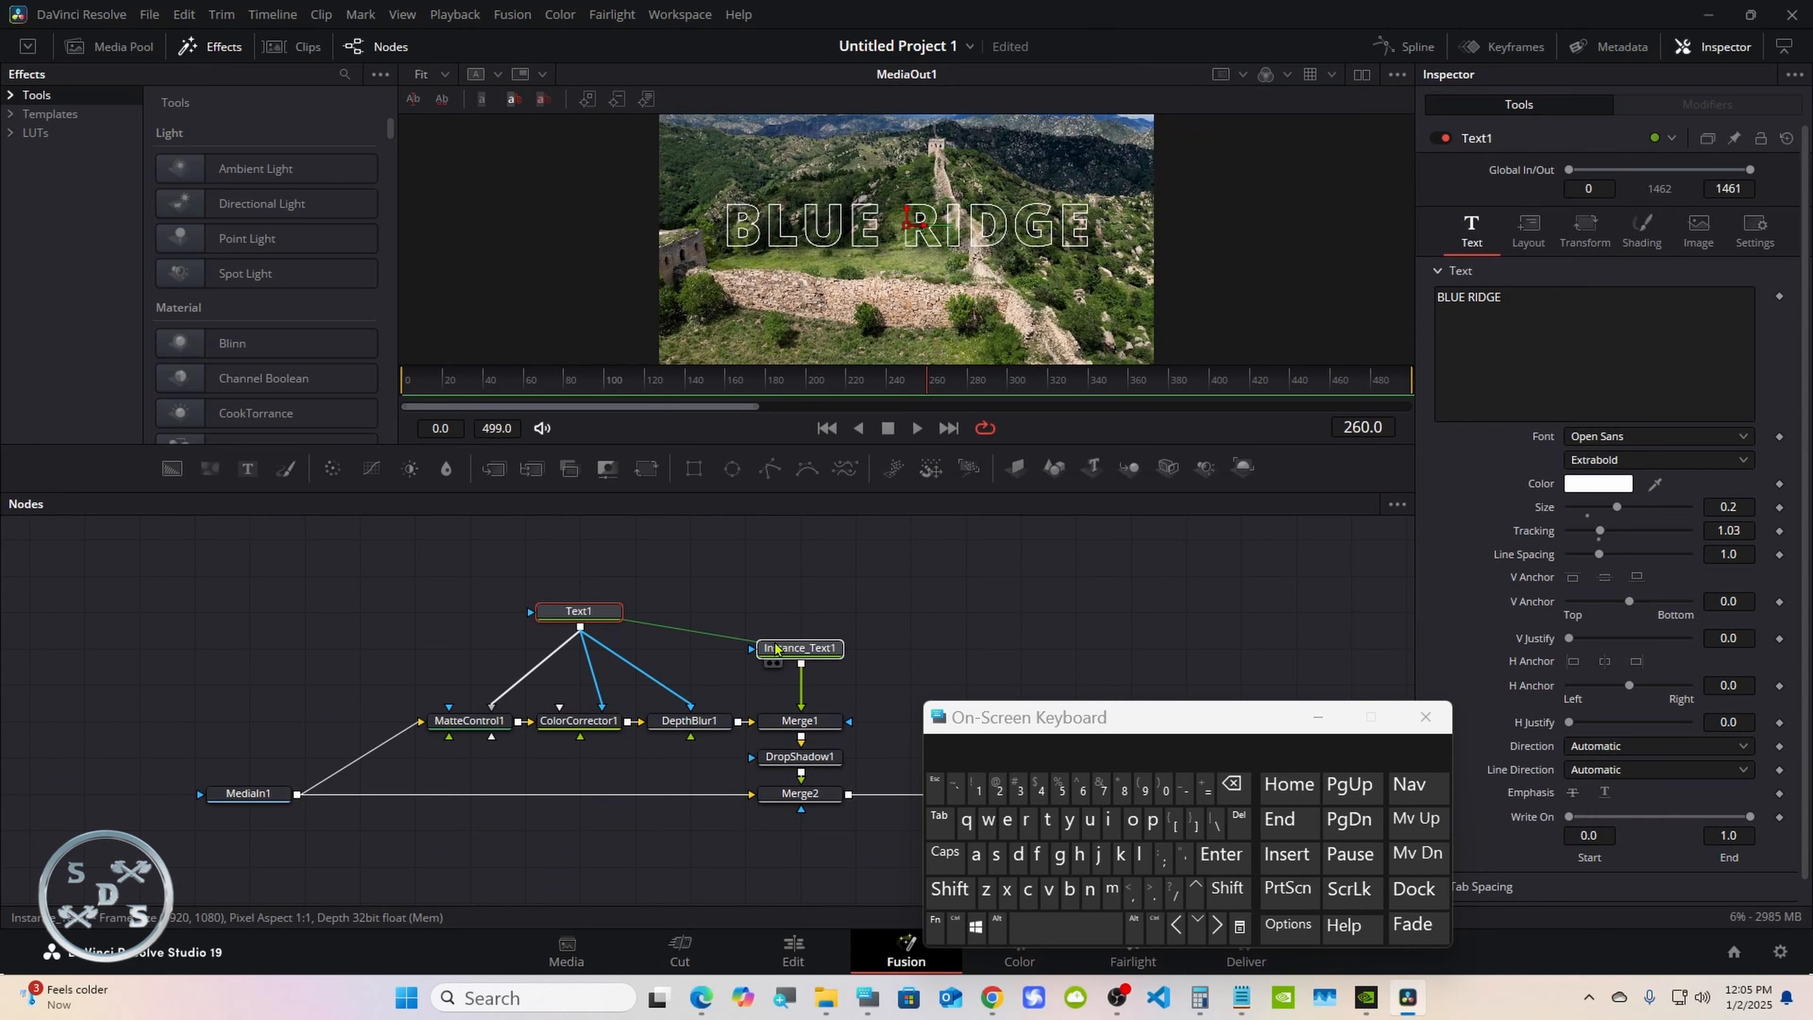
drag(1017, 723, 1330, 449)
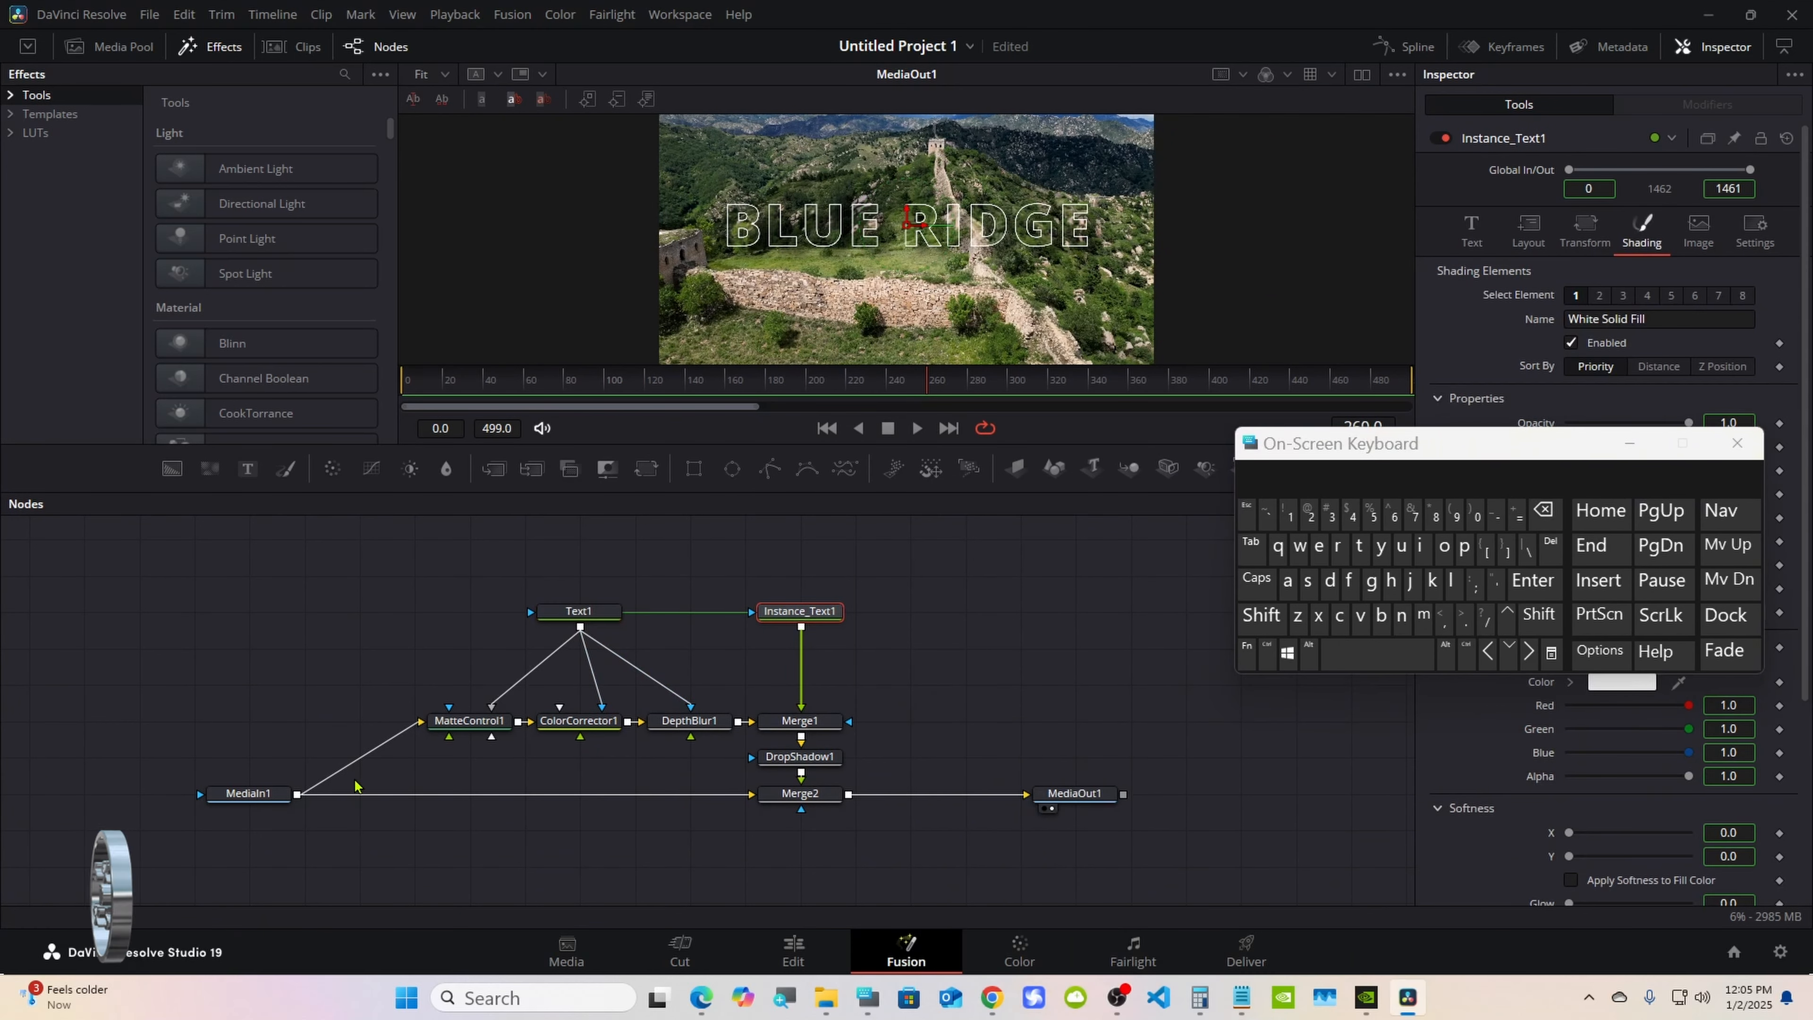
click(385, 786)
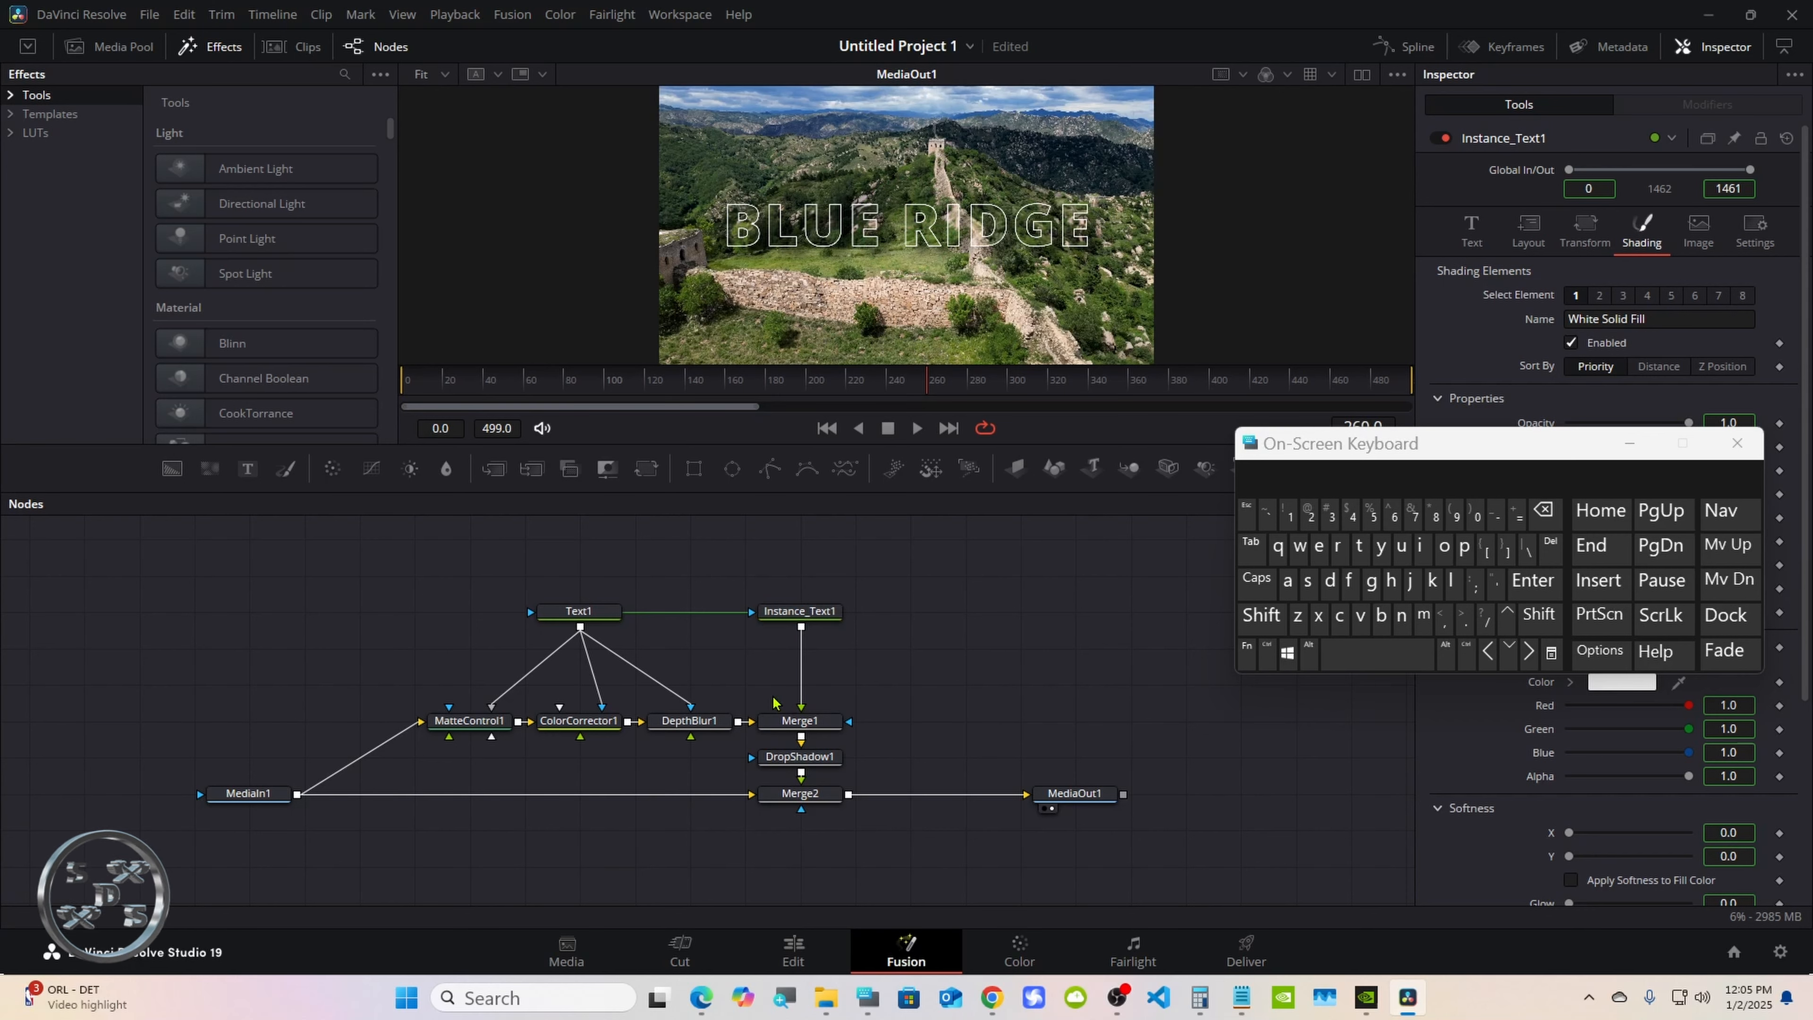
Add a pipe router on the connection from MediaIn1 to Merge2, space MediaIn1 away from it, and feed MatteControl1 from the router.
click(1308, 653)
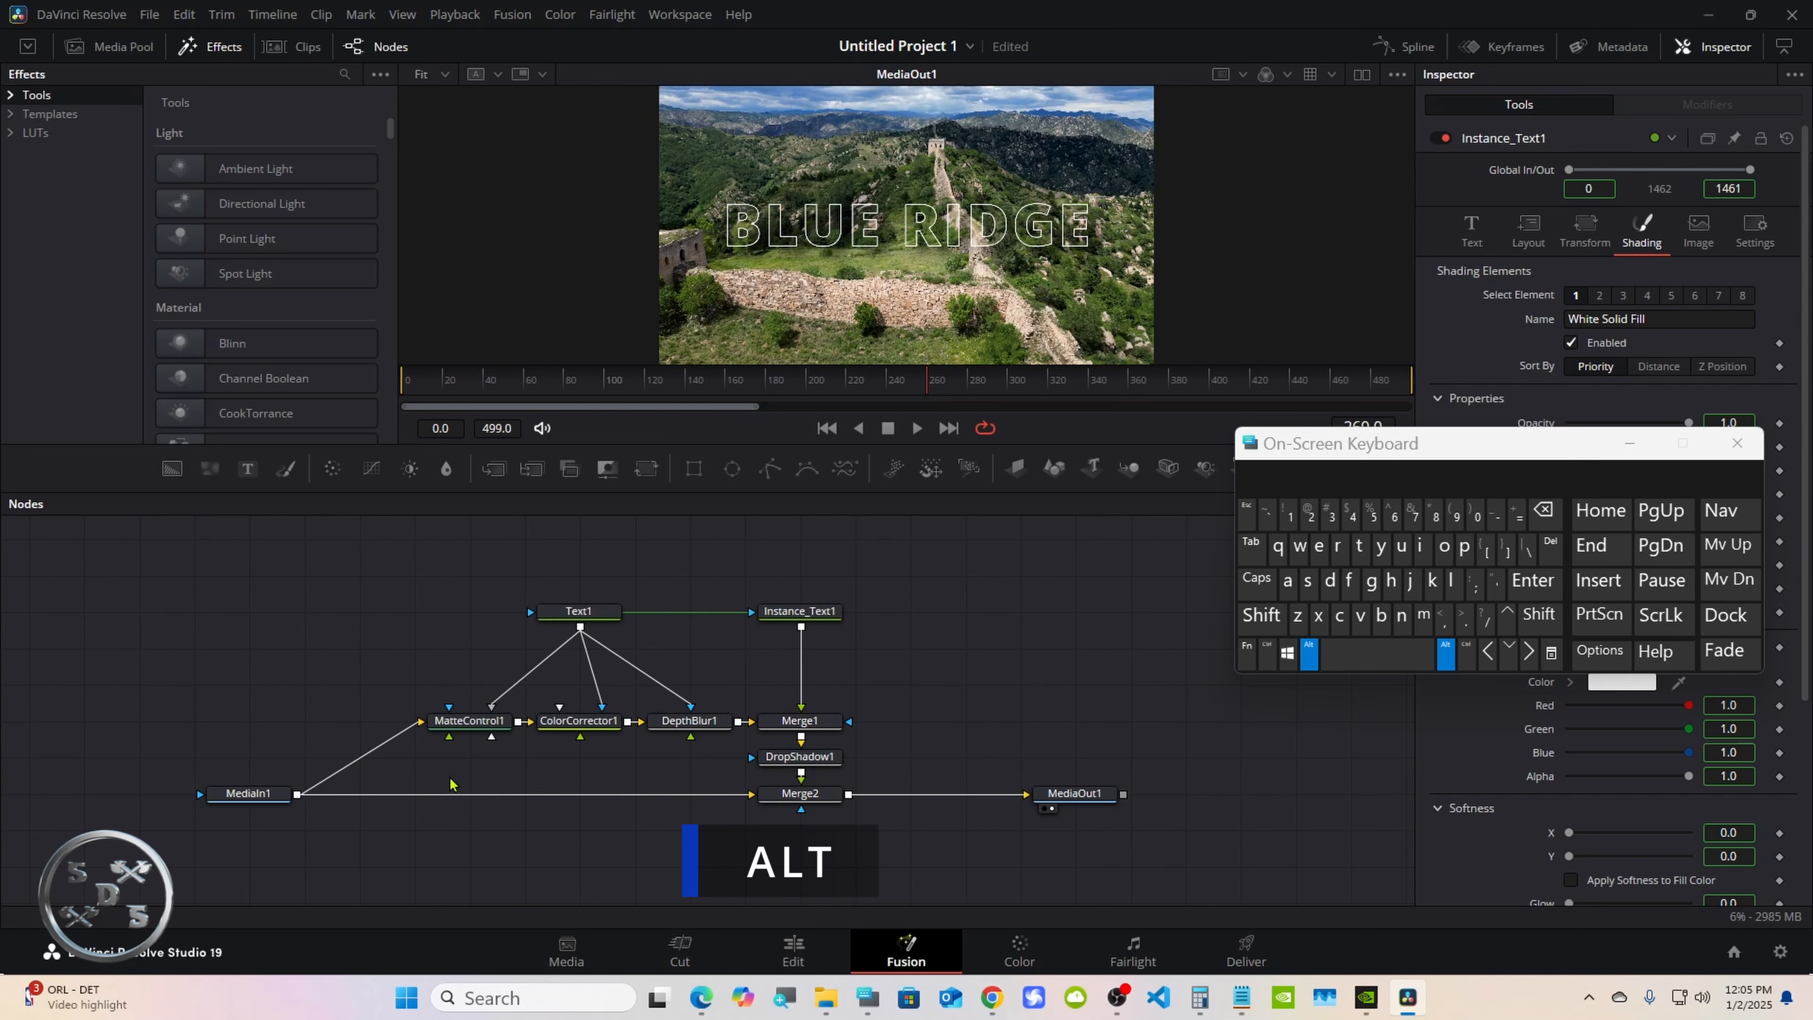
alt+click(358, 796)
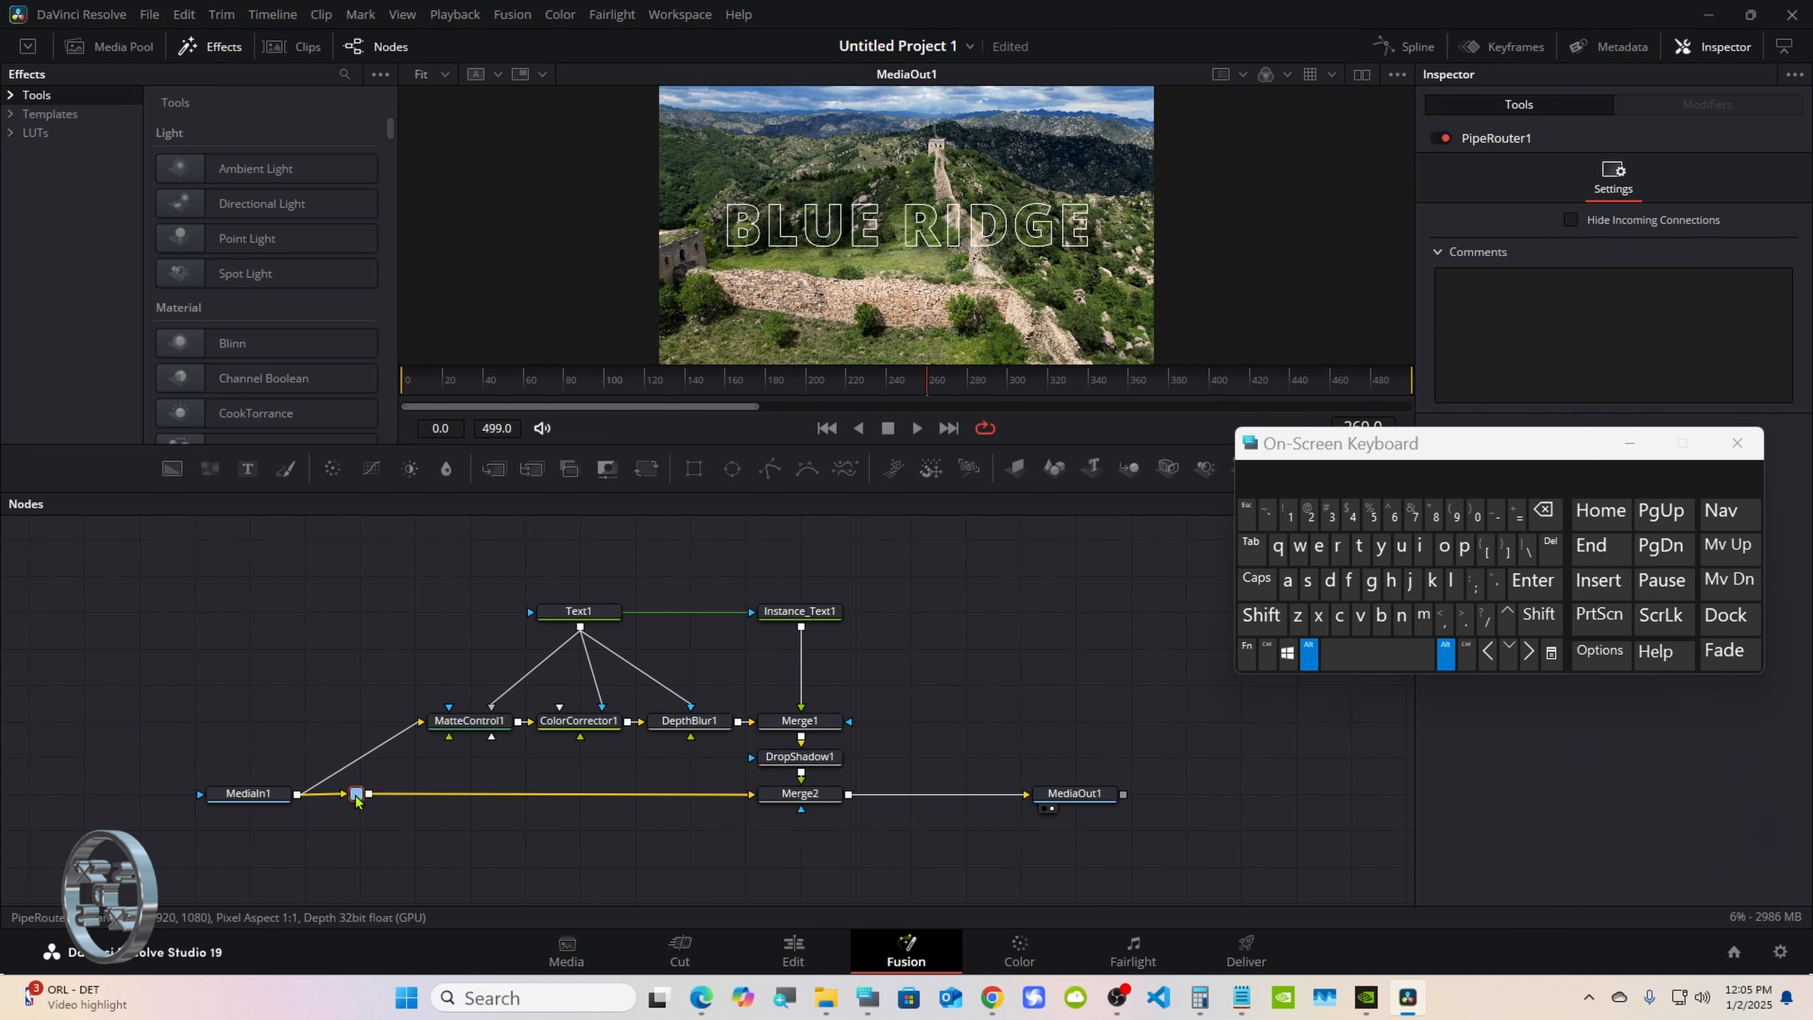
click(1309, 653)
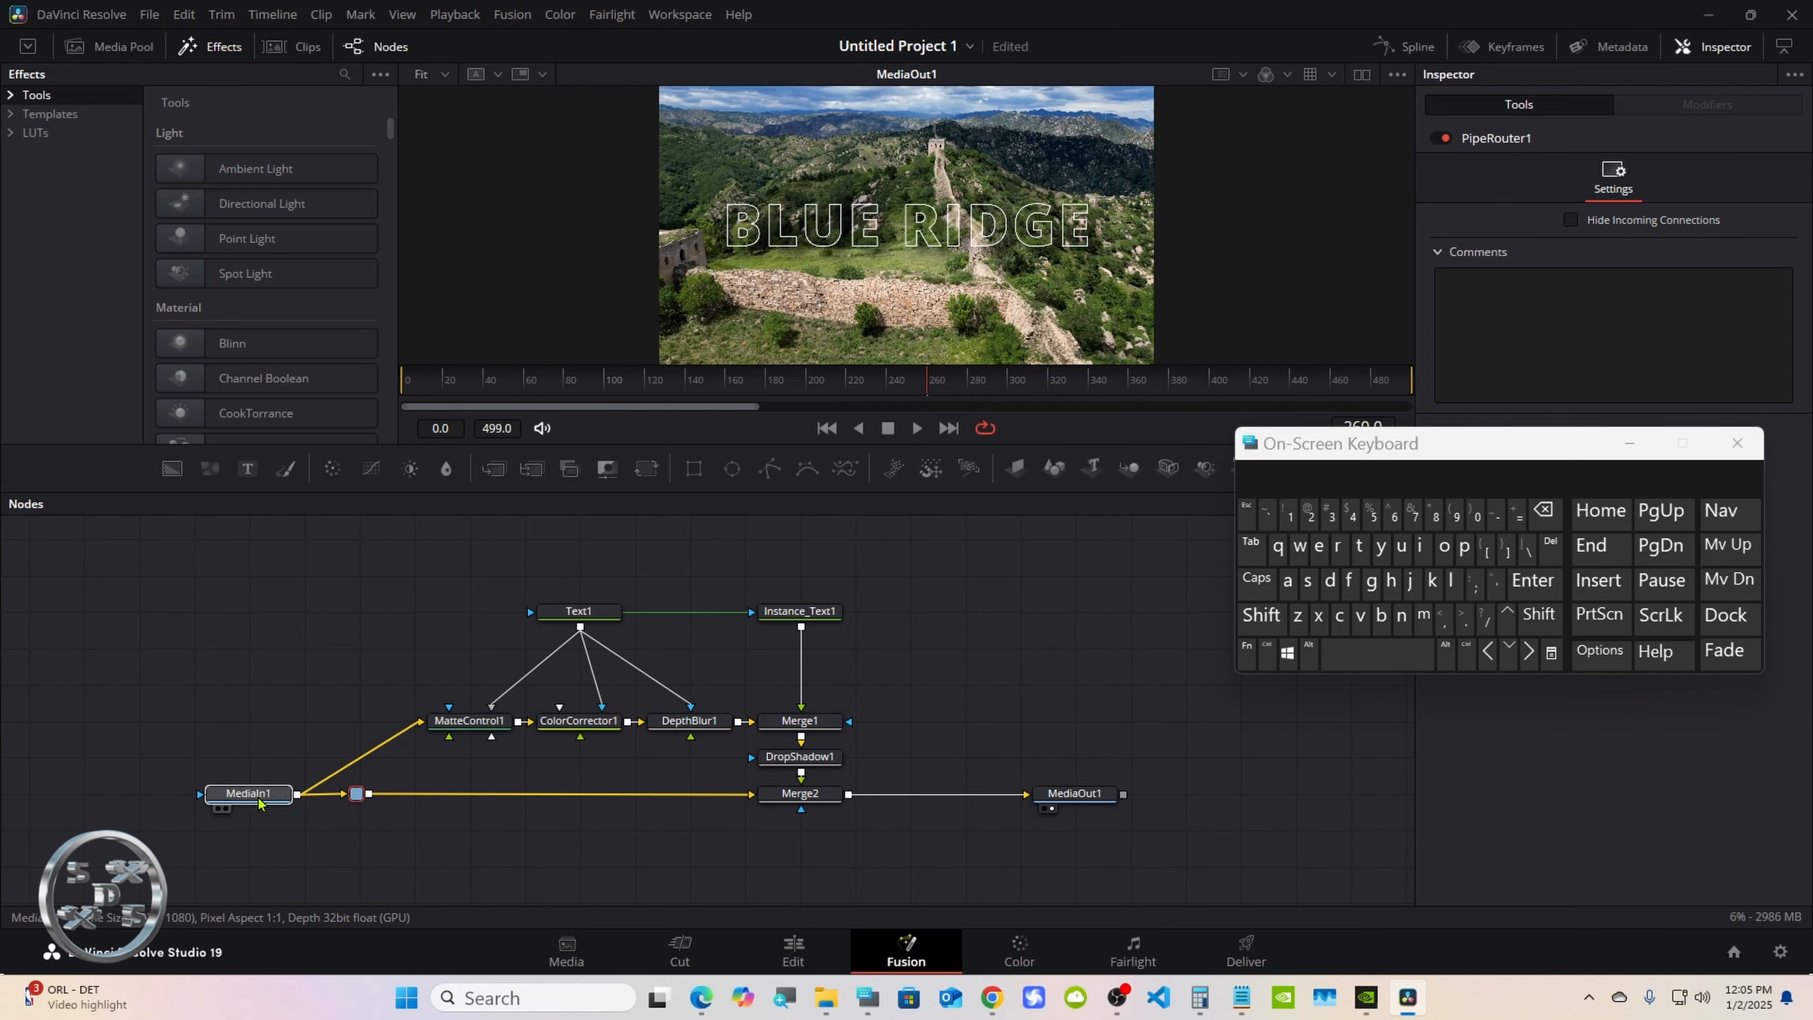
drag(260, 802, 149, 803)
drag(359, 798, 422, 721)
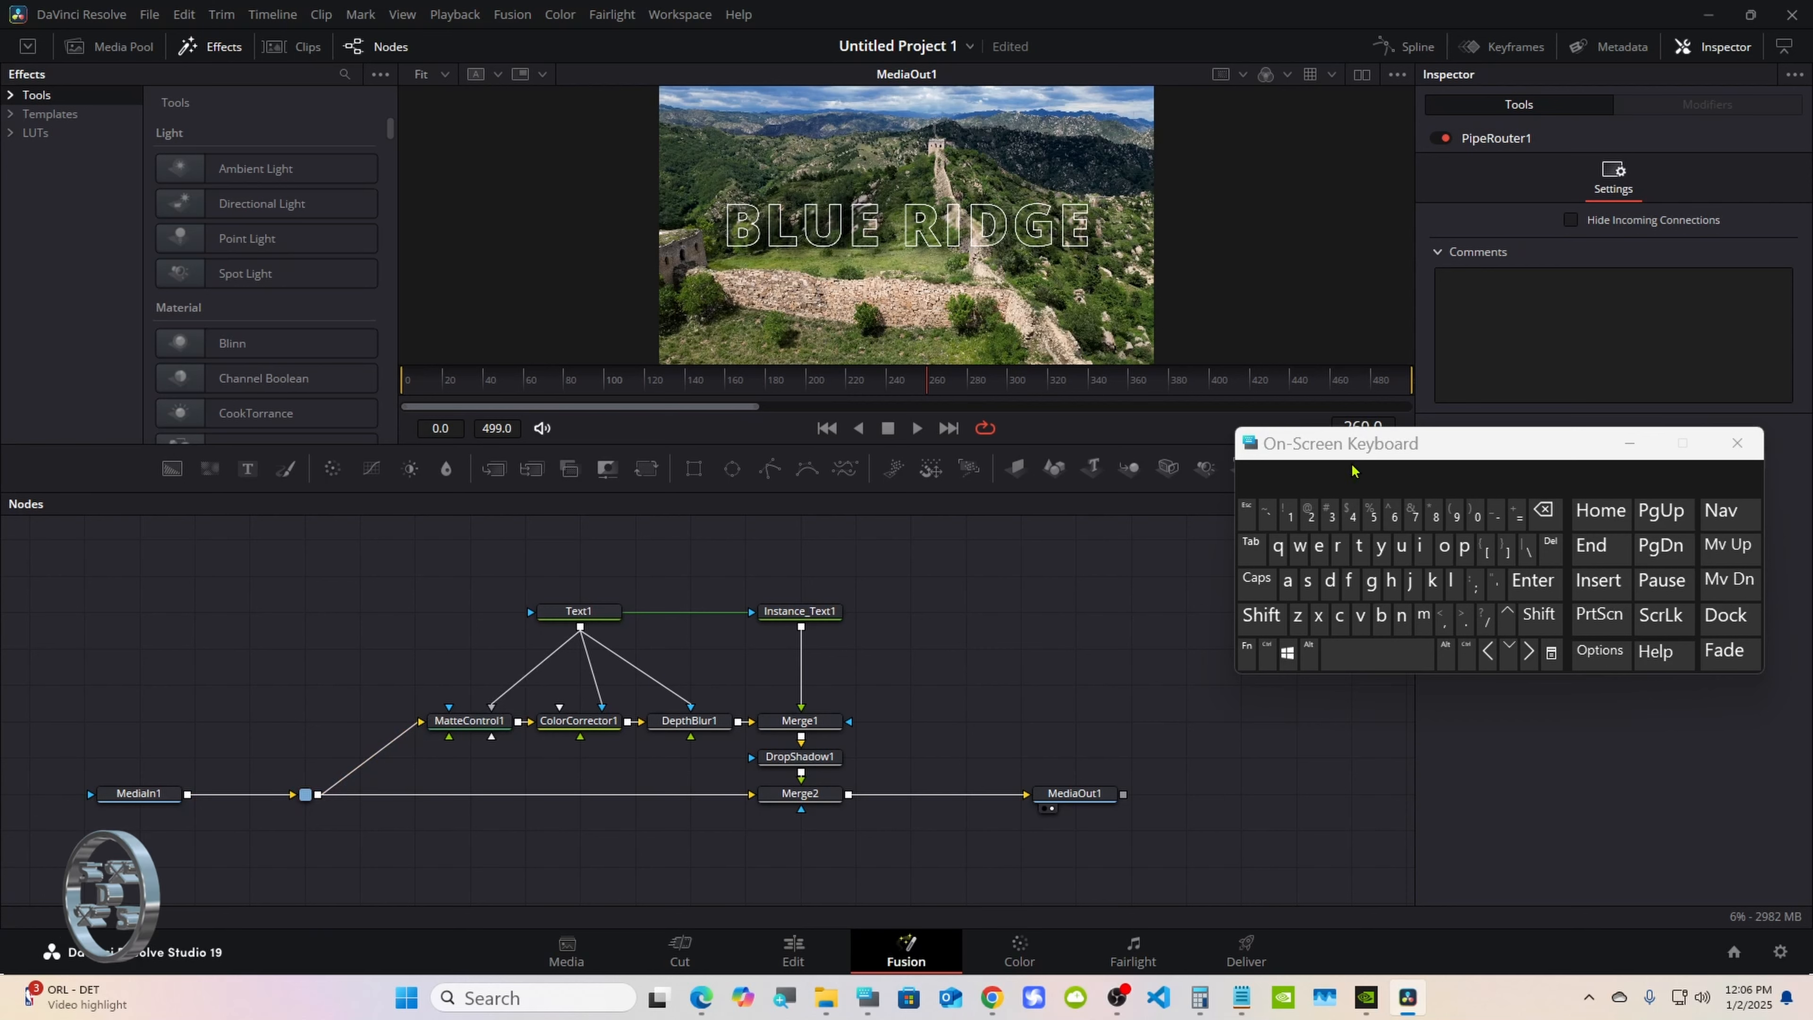
drag(1359, 453, 1335, 629)
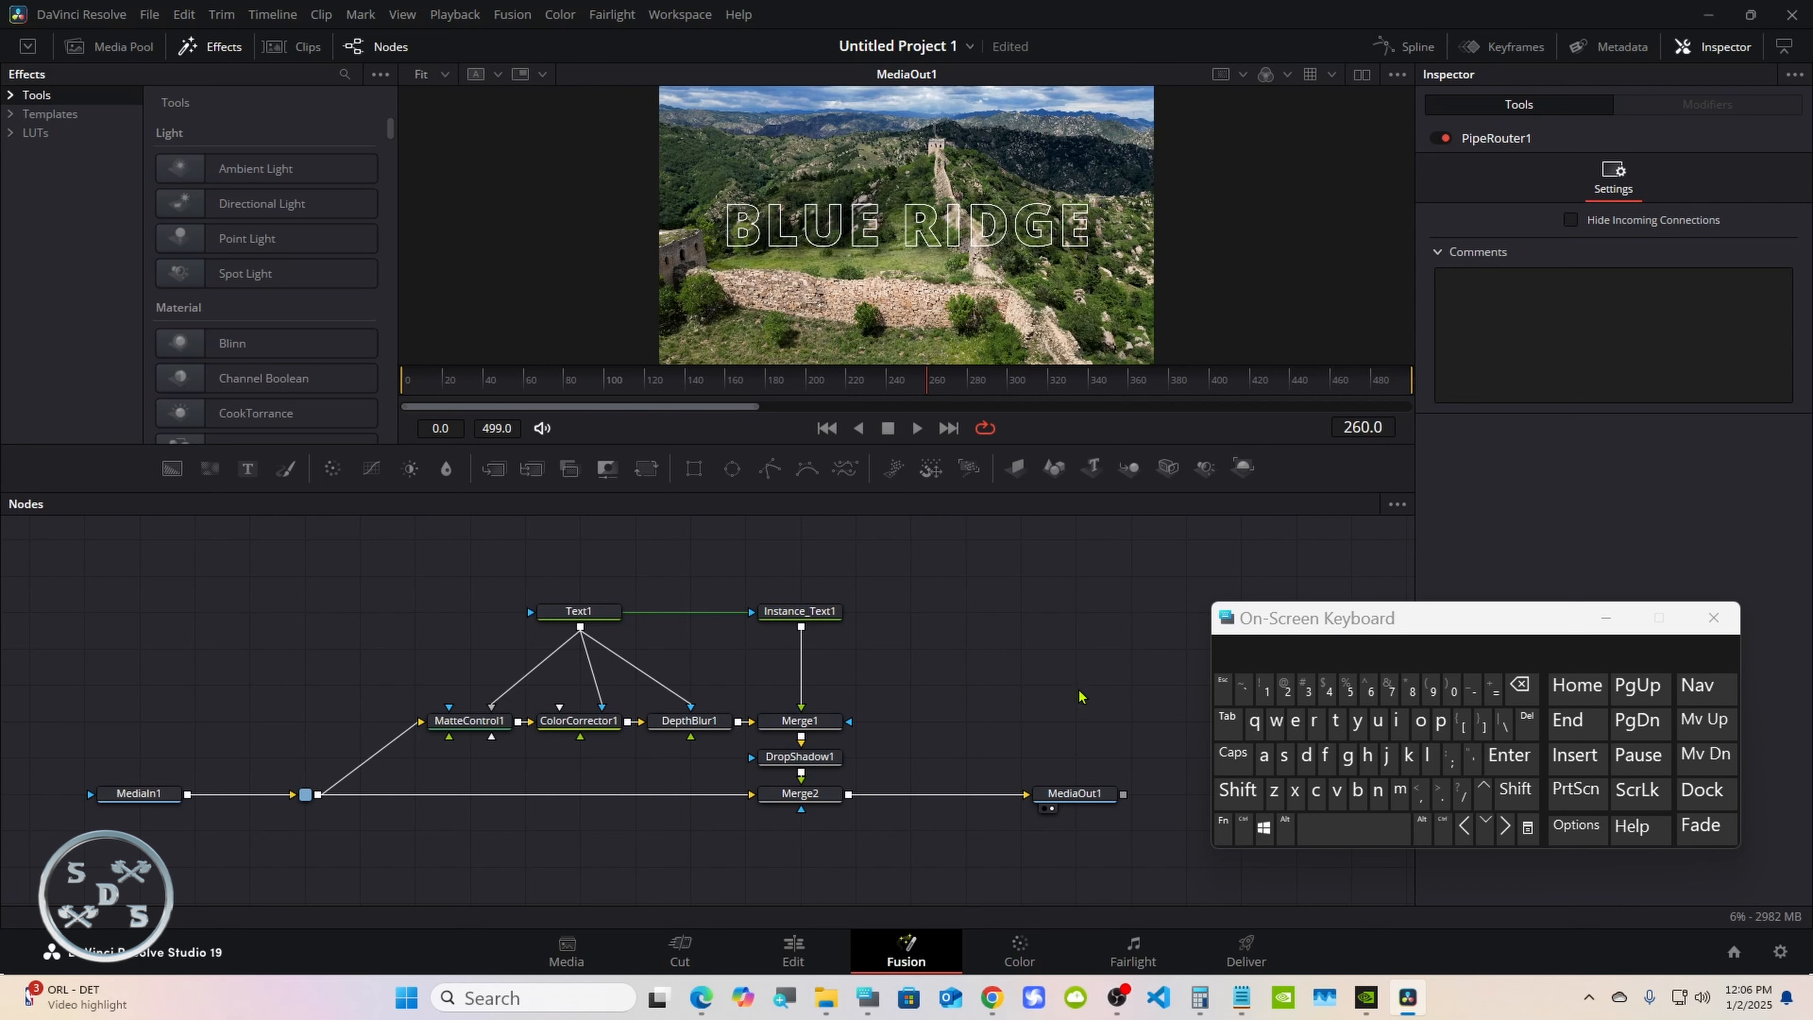
Add Text1, Instance_Text1, DepthBlur1, ColorCorrector1 and DropShadow1 to the node selection in that order.
click(1244, 826)
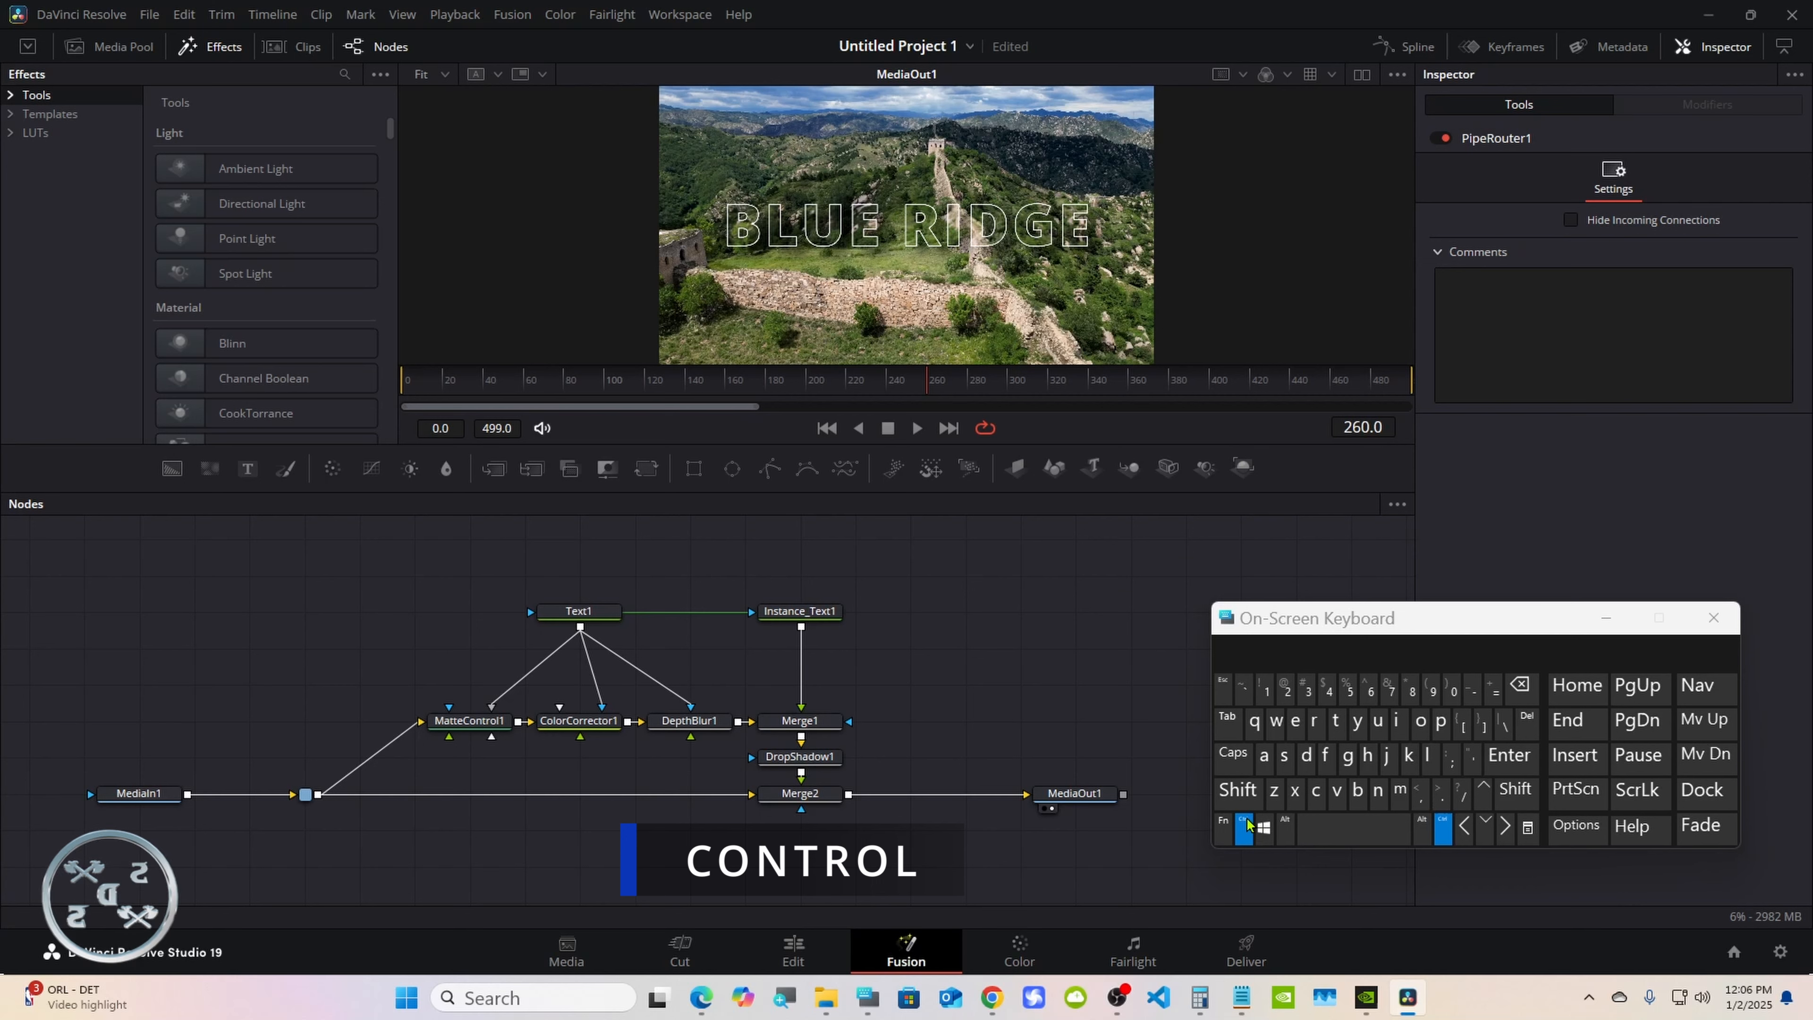
ctrl+click(586, 614)
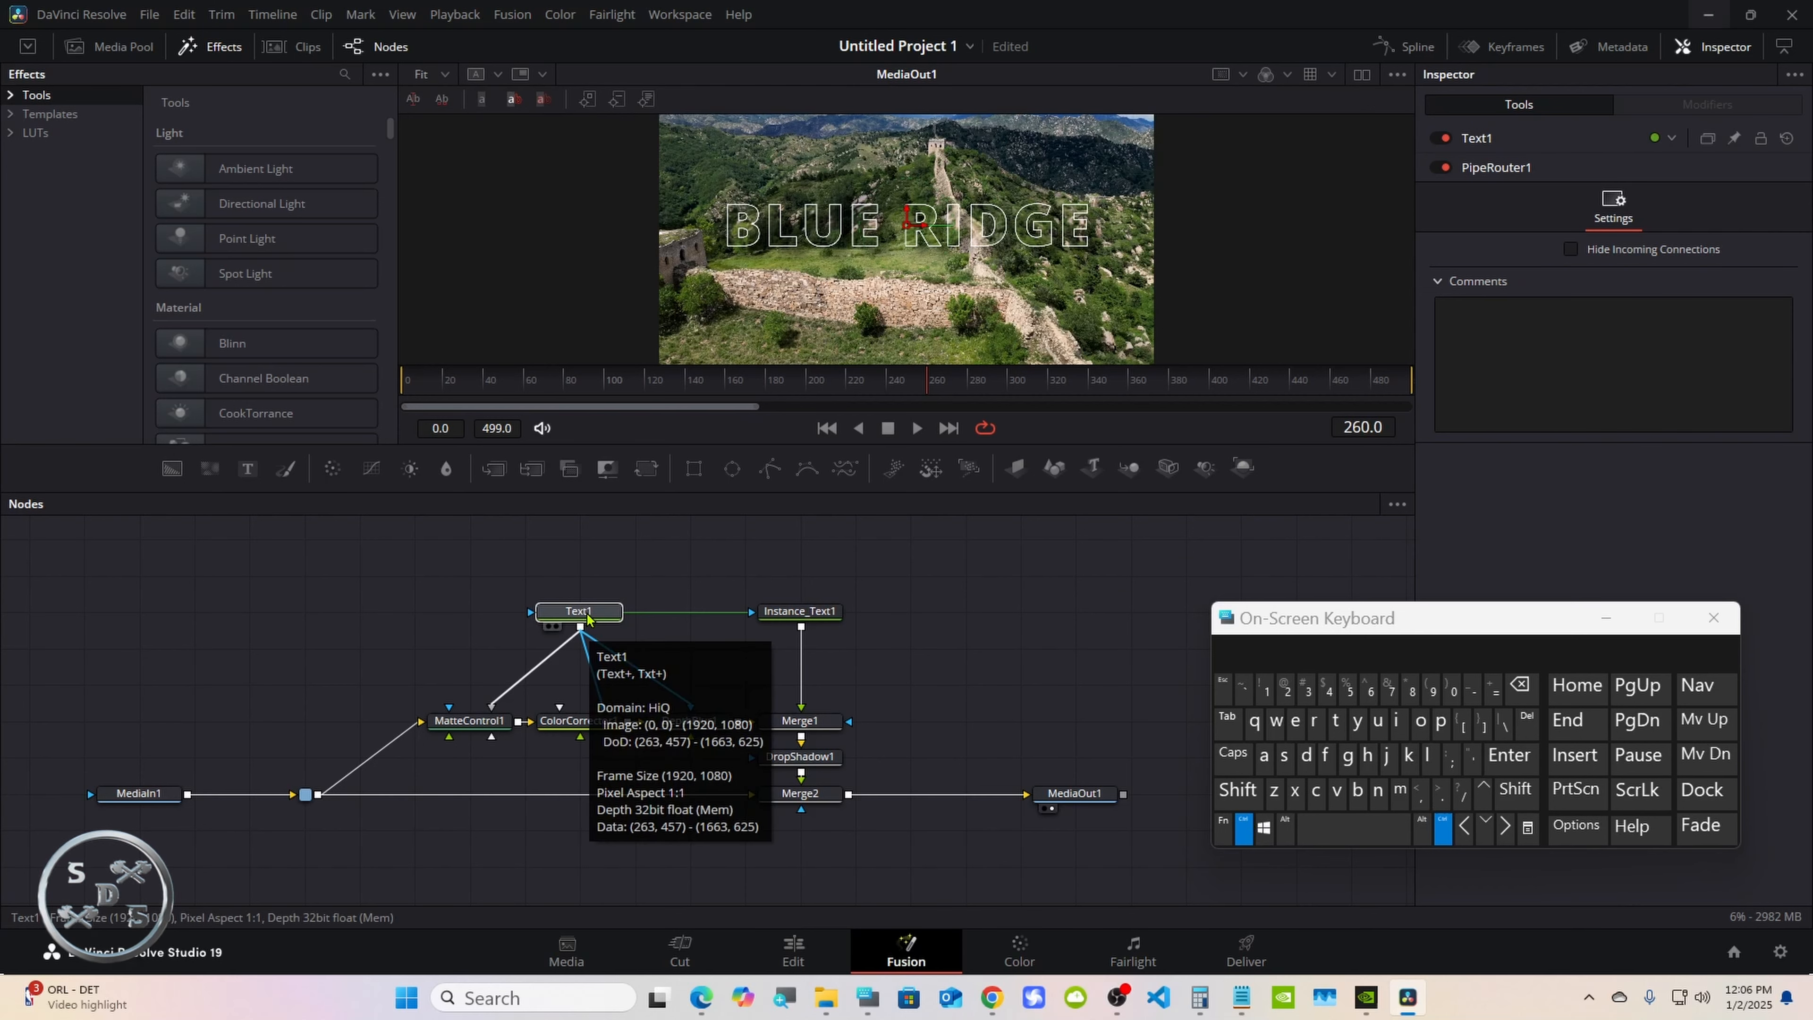
ctrl+click(799, 611)
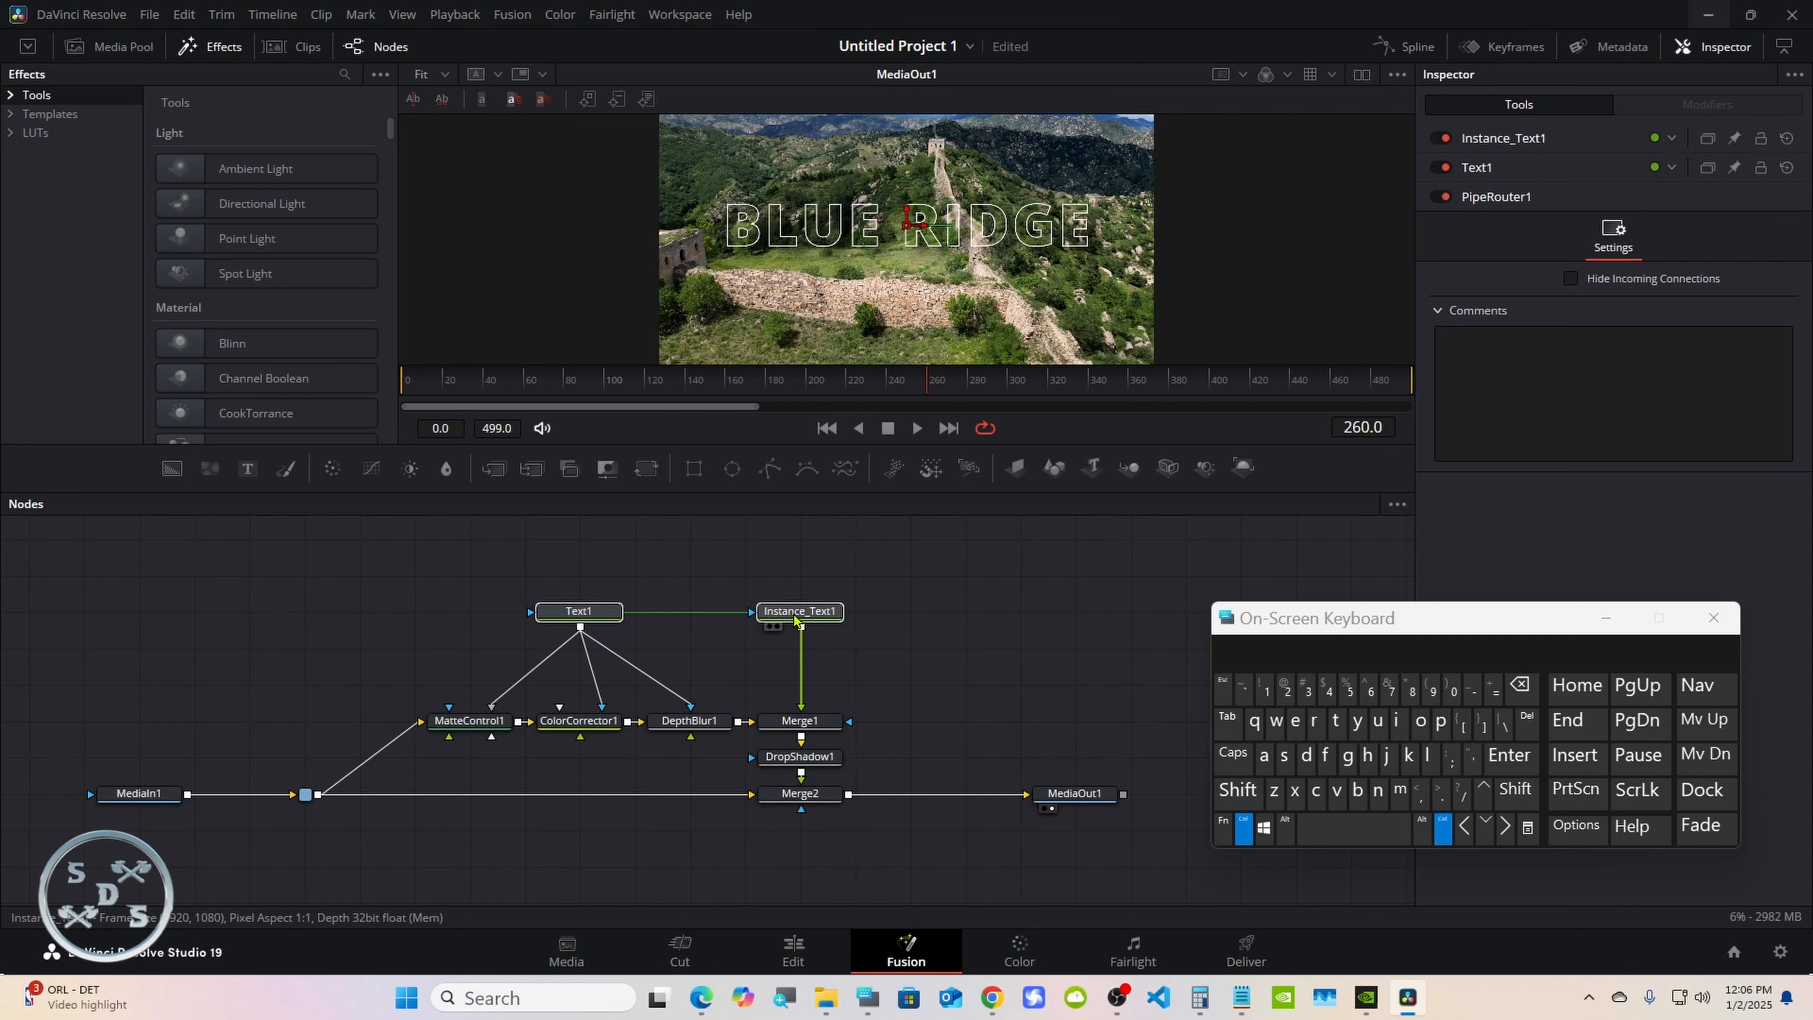
ctrl+click(675, 723)
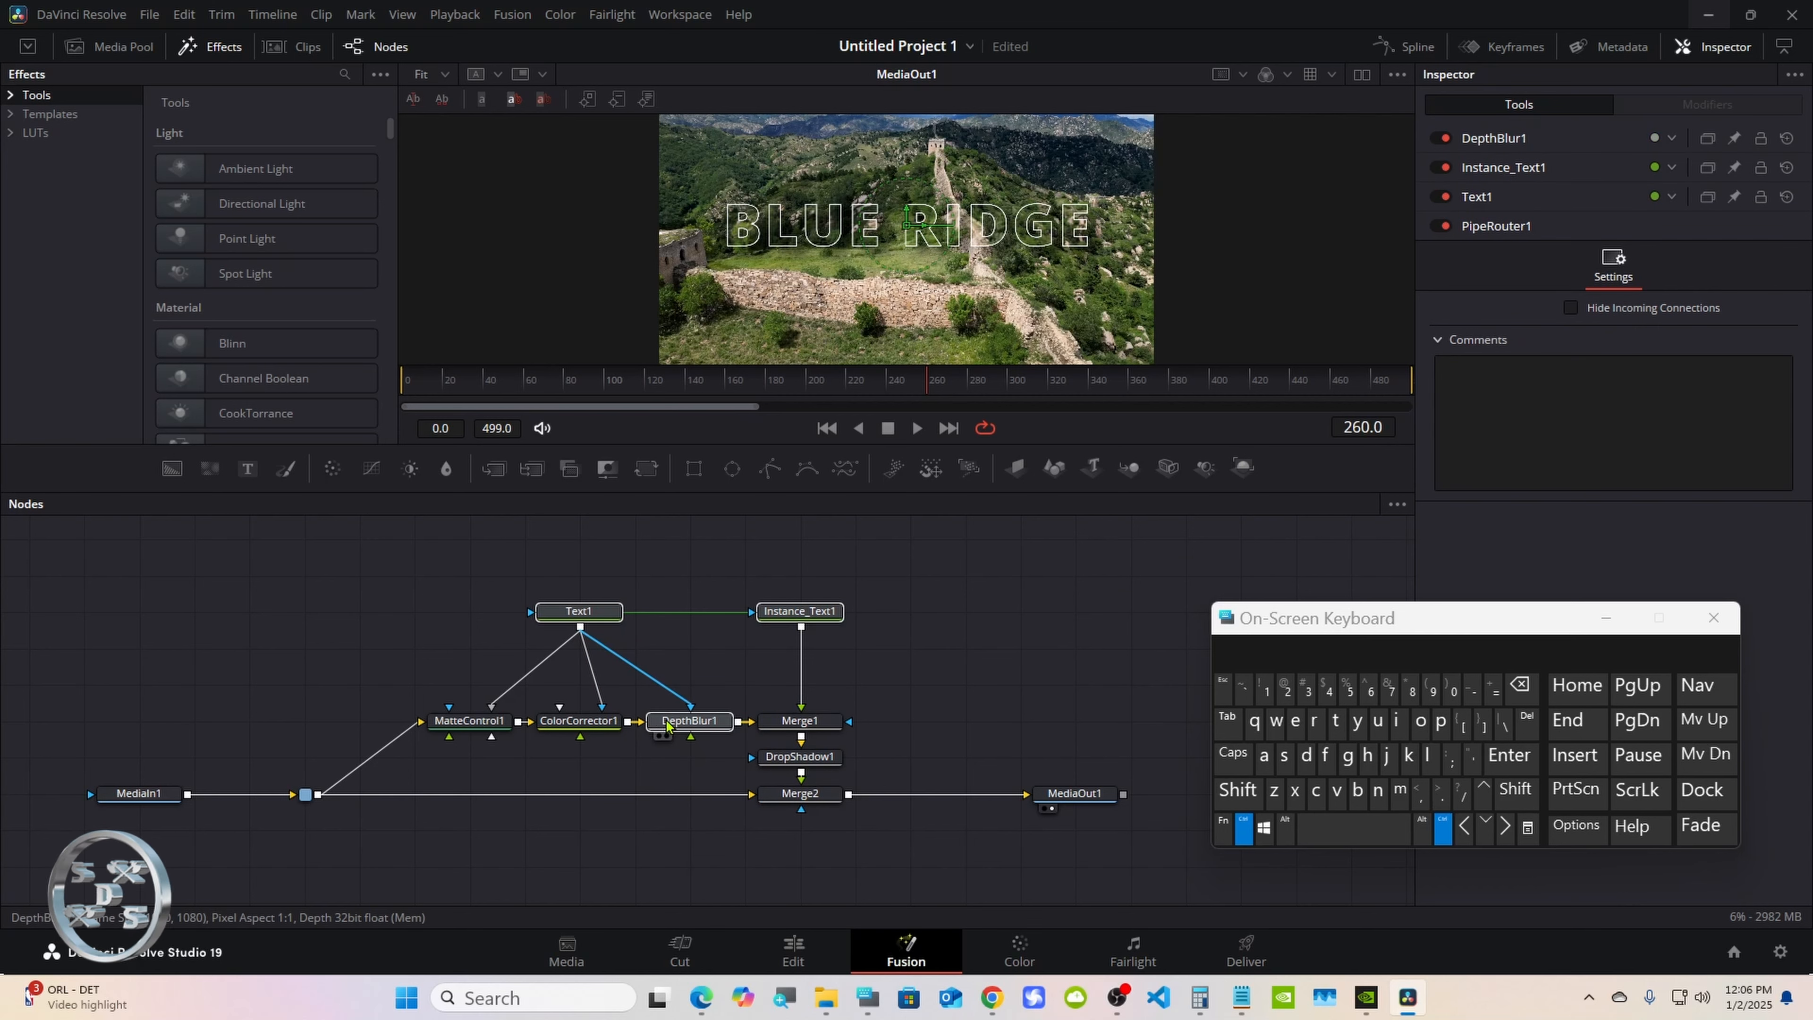
ctrl+click(571, 723)
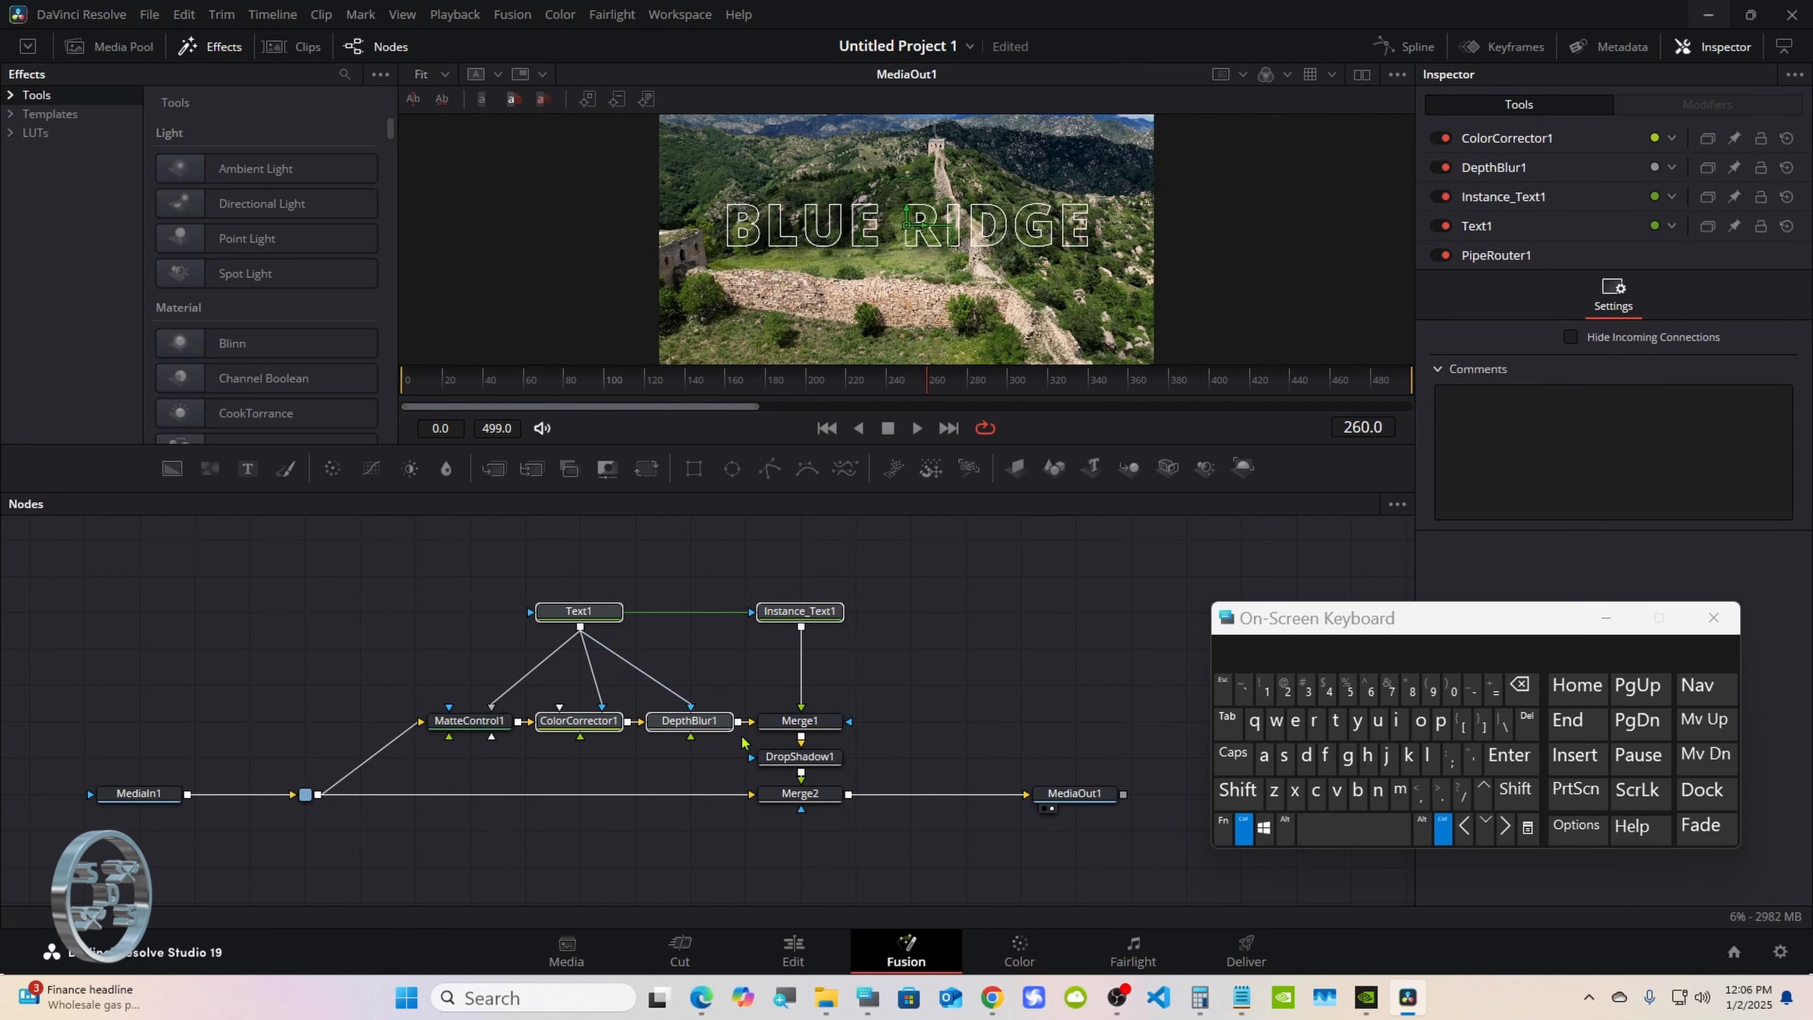
ctrl+click(804, 758)
Extend the selection to all remaining nodes except MediaIn1 and MediaOut1.
click(1262, 758)
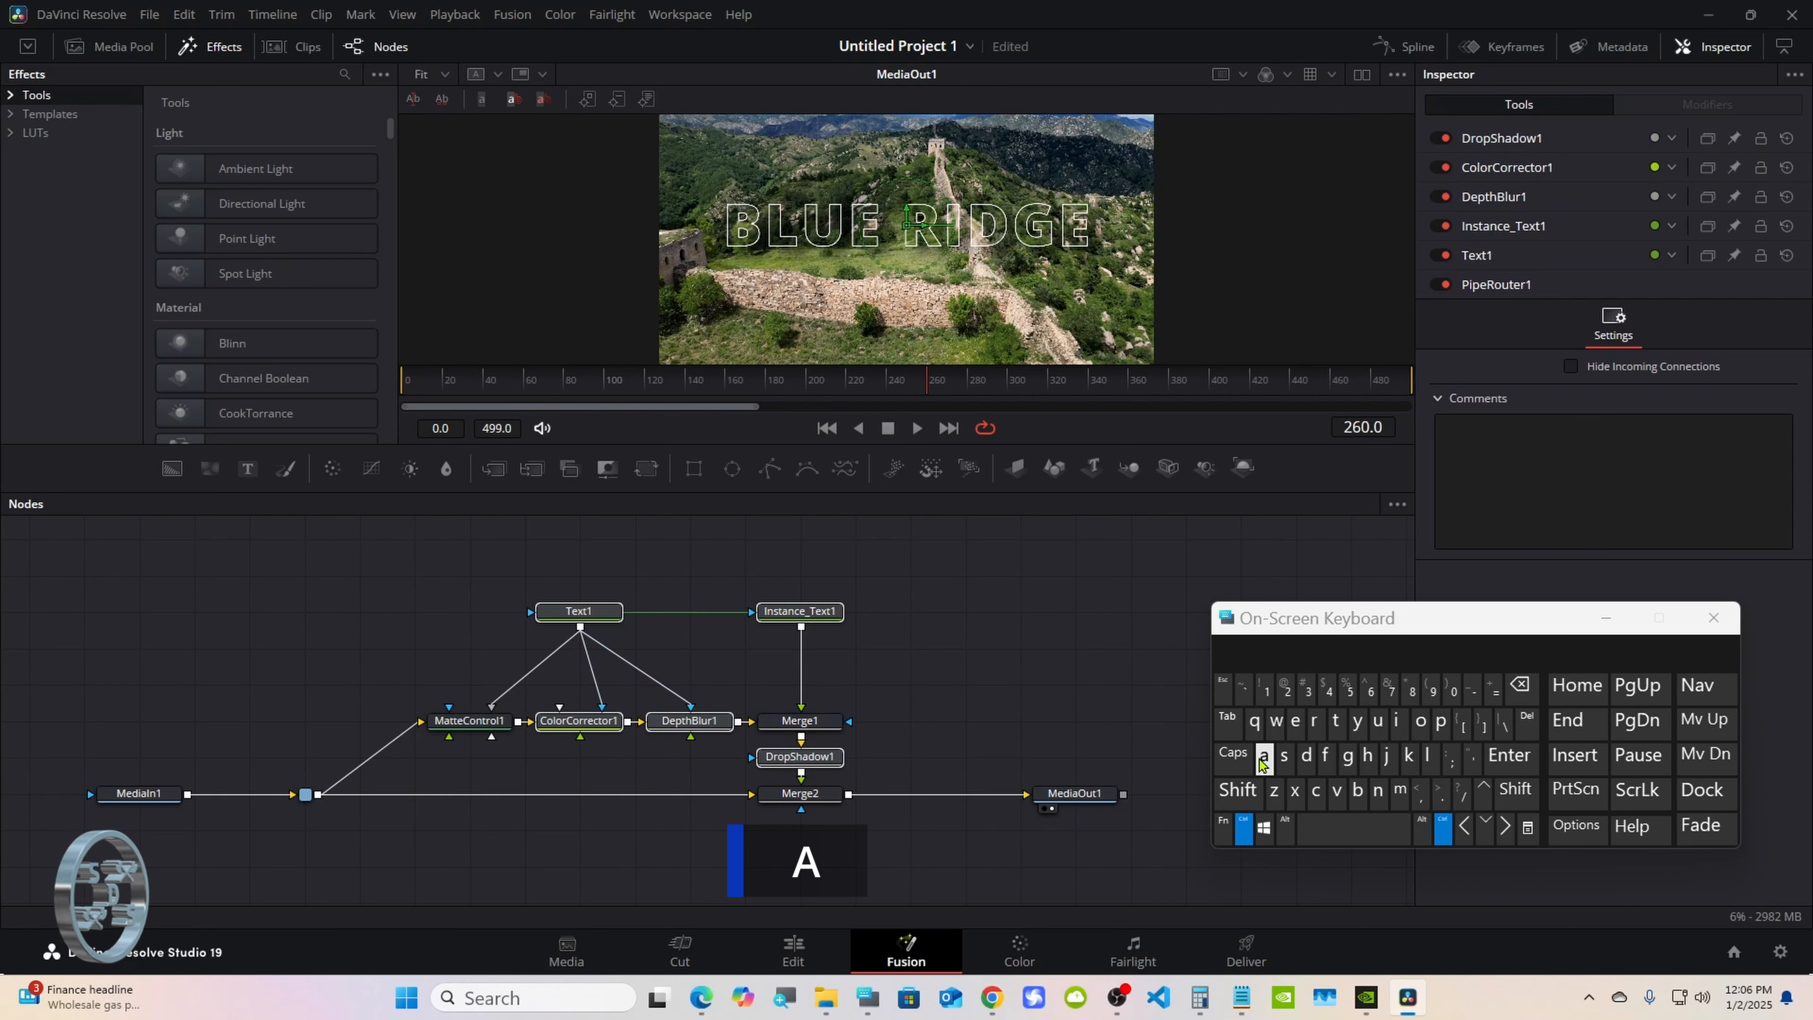
click(1244, 824)
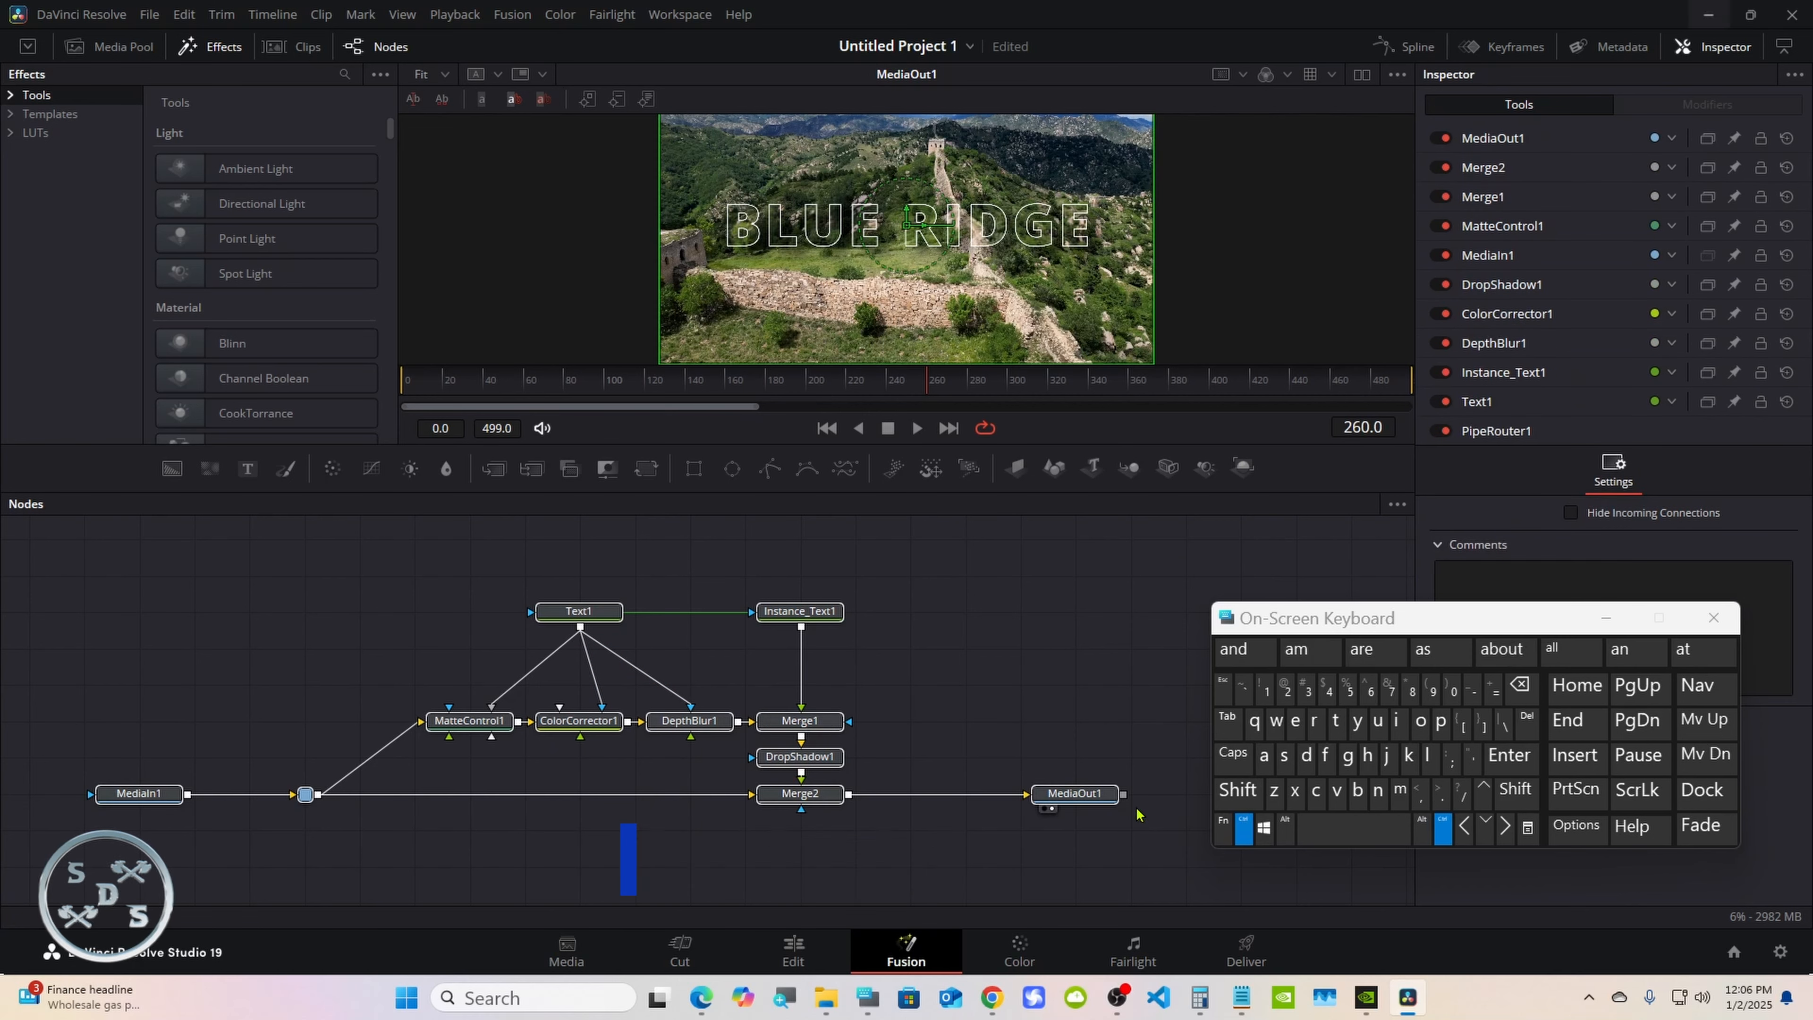
click(1092, 794)
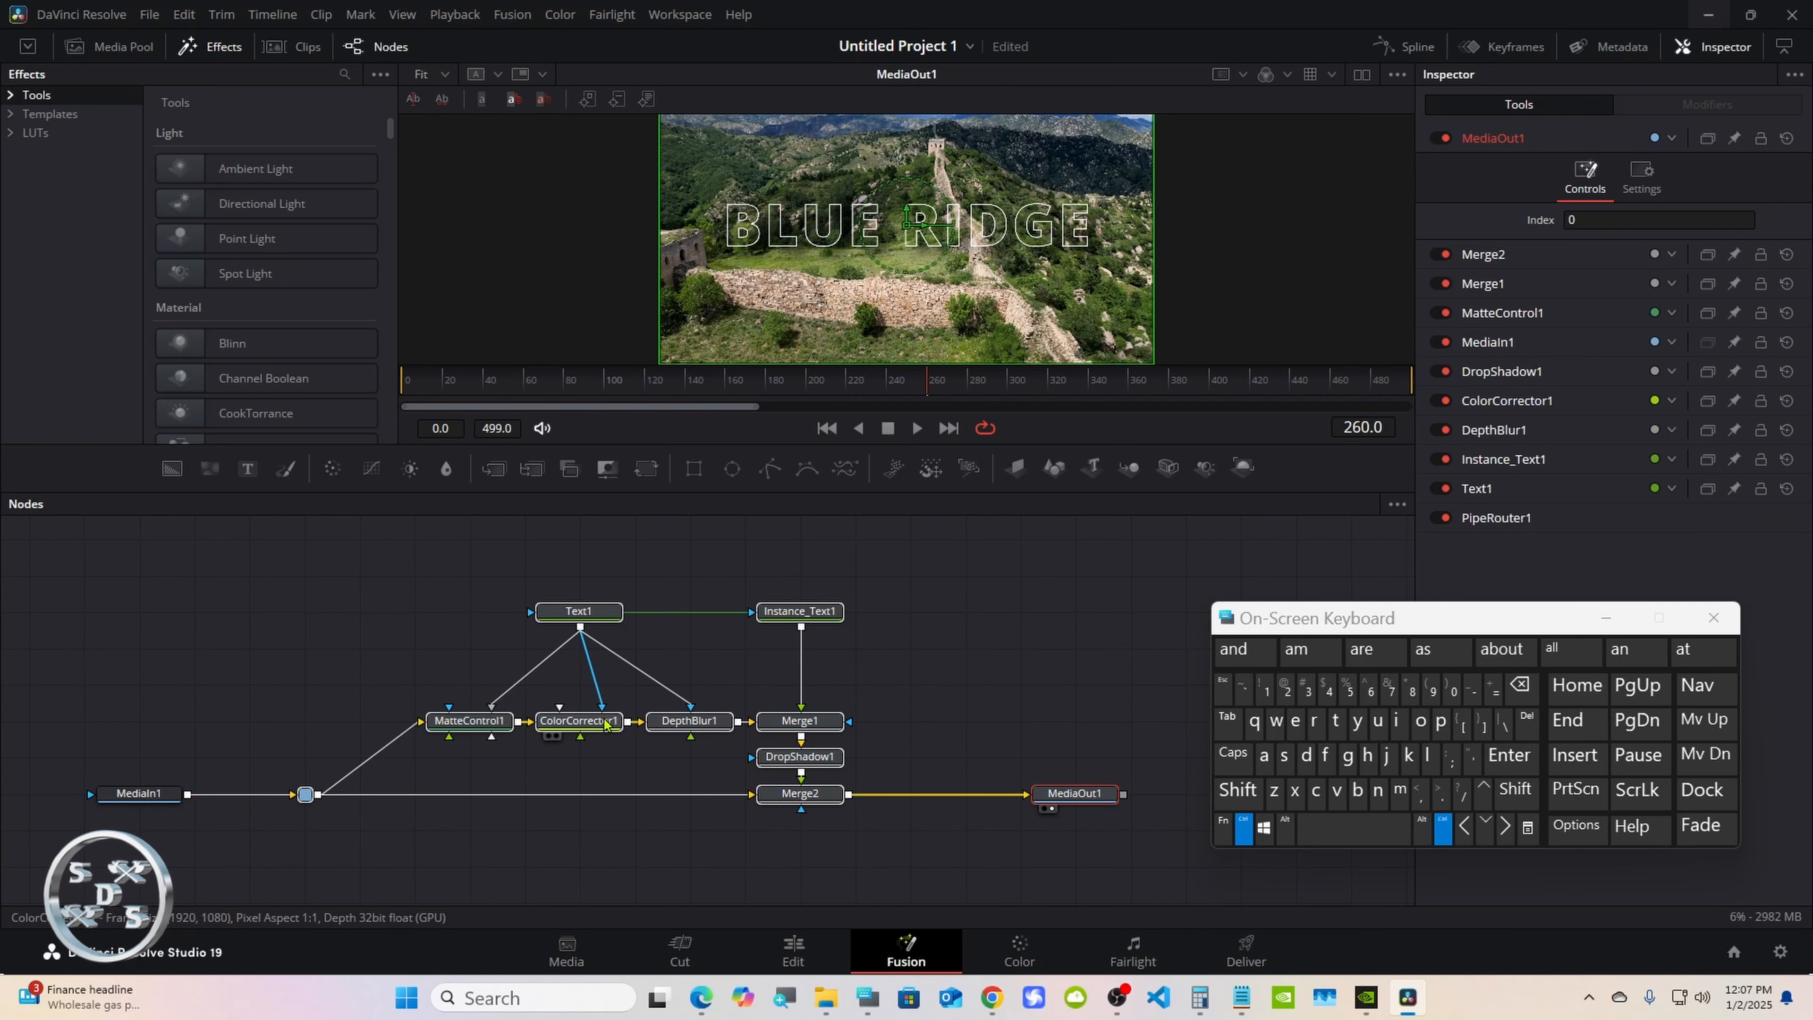
right_click(667, 723)
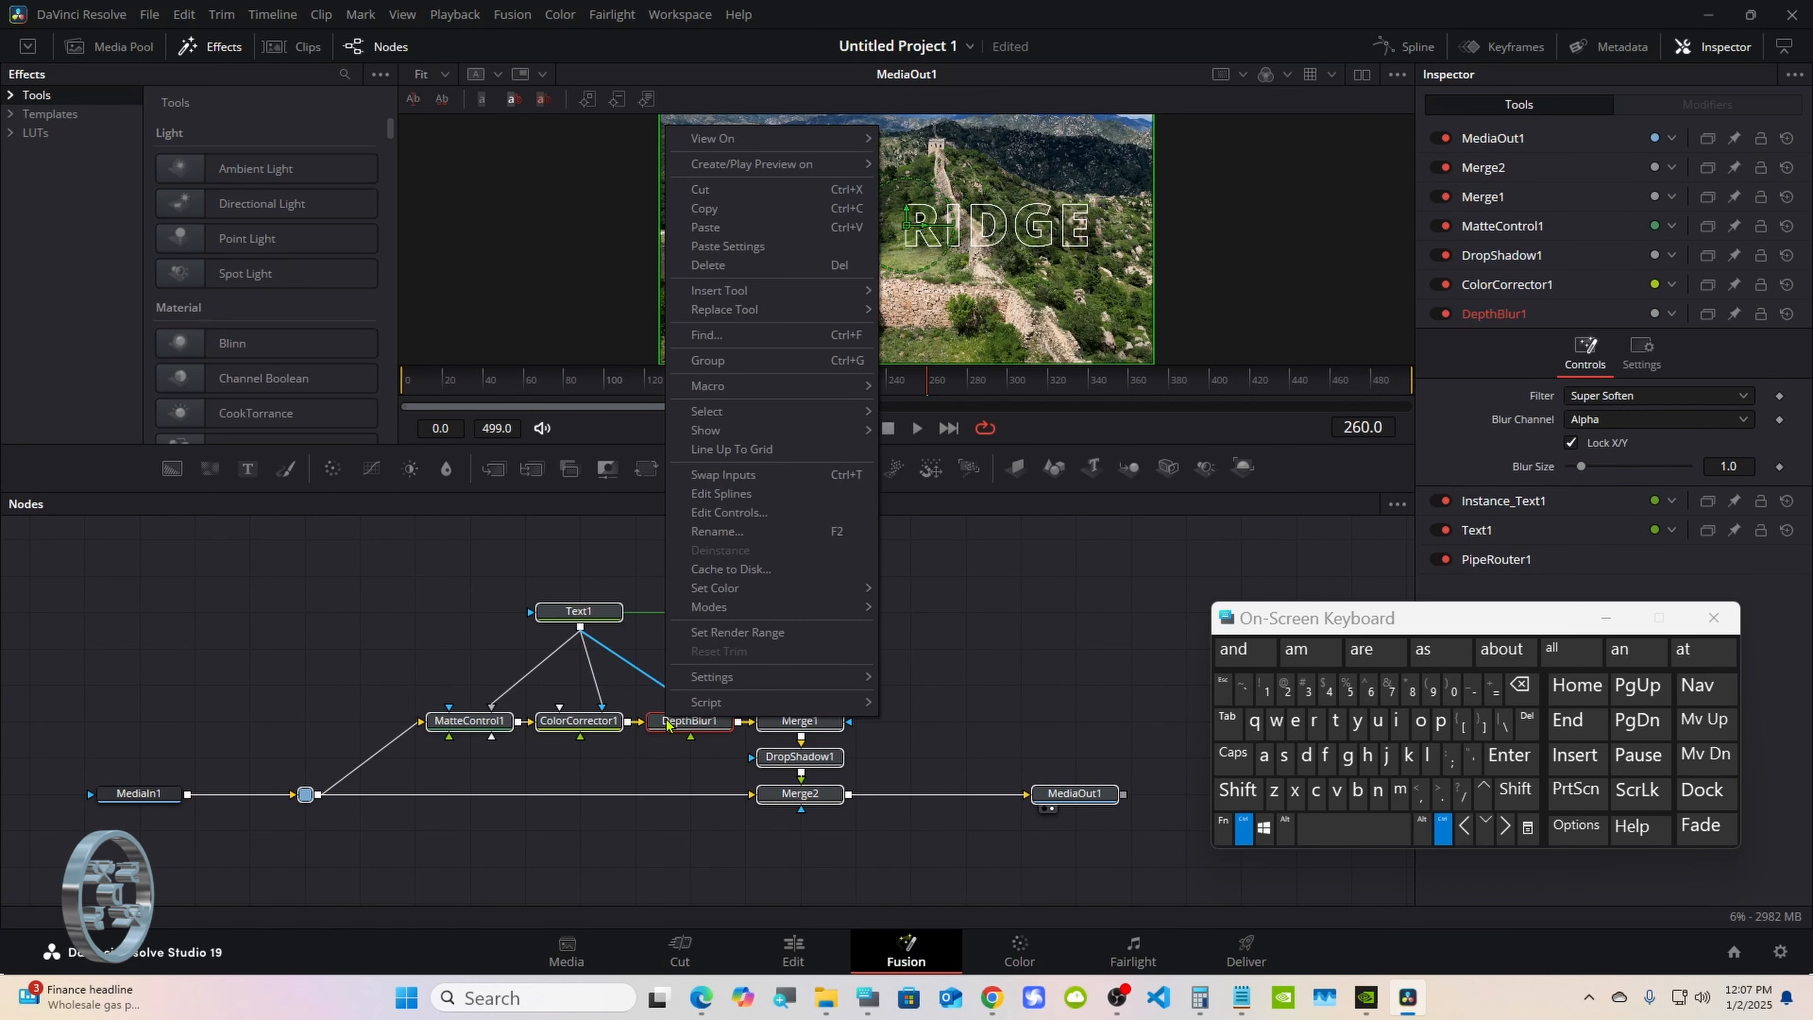
click(1051, 795)
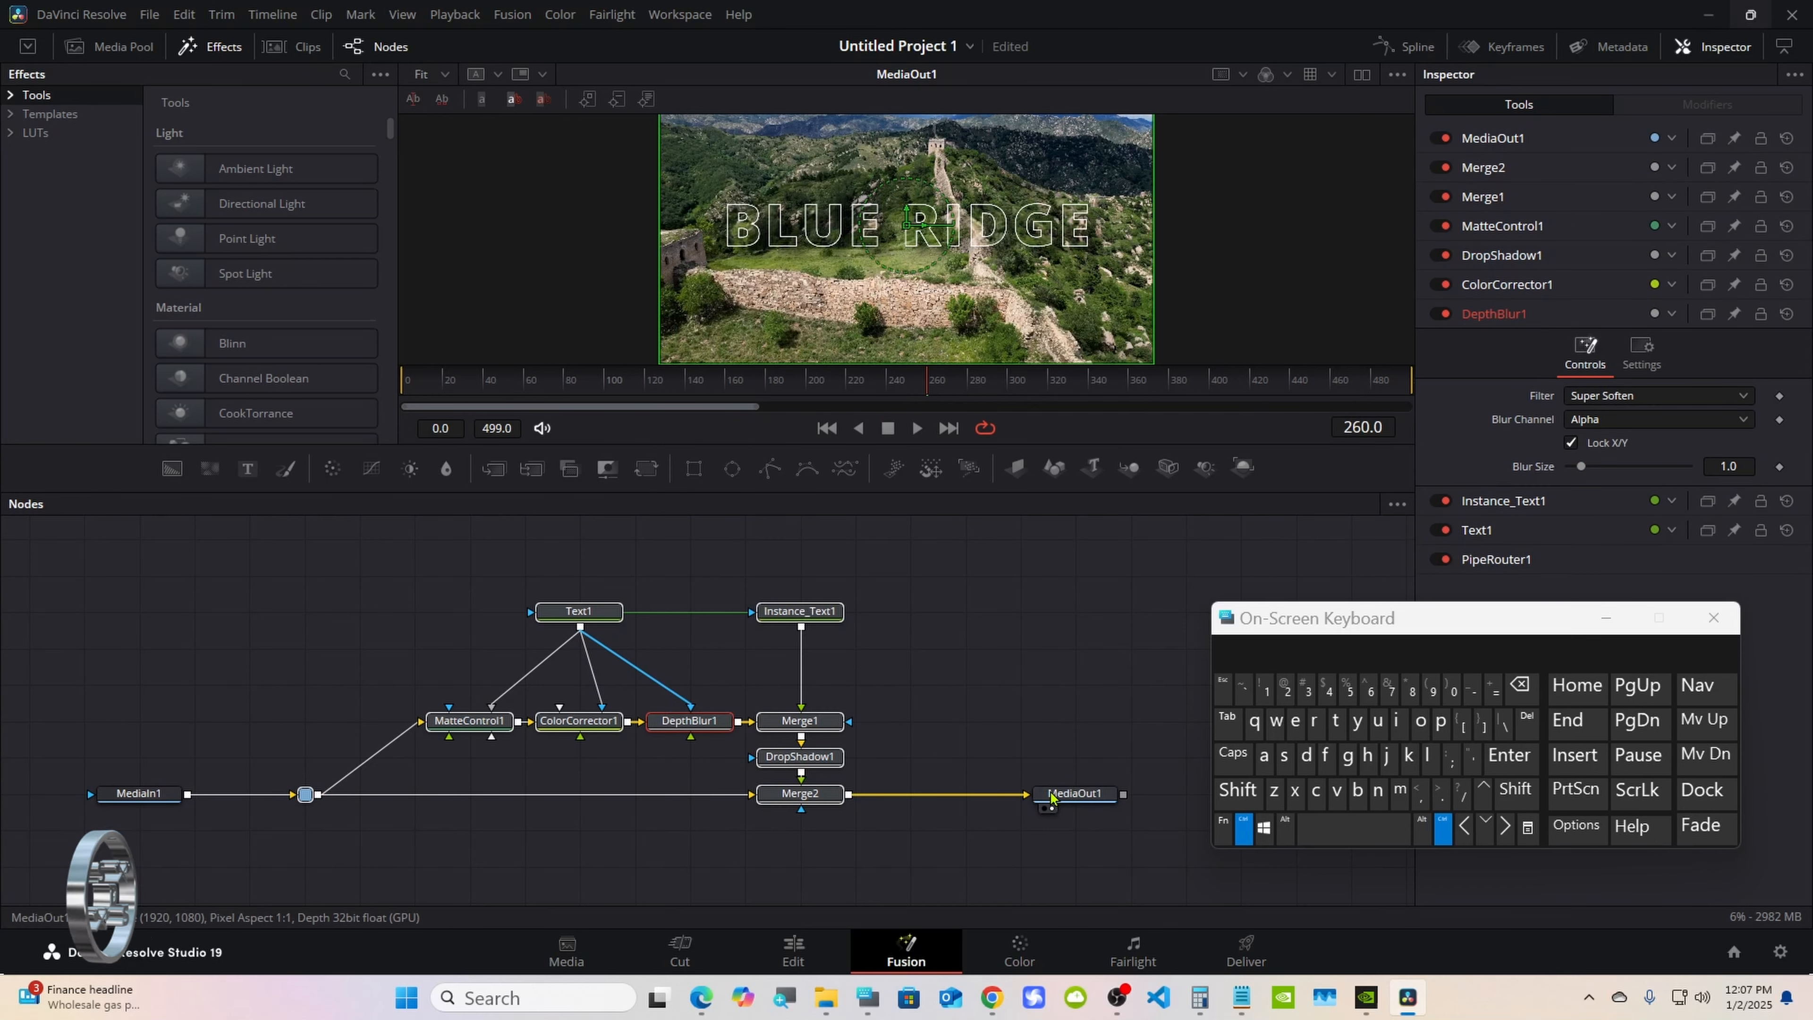
Start creating a macro from the selected nodes.
right_click(714, 722)
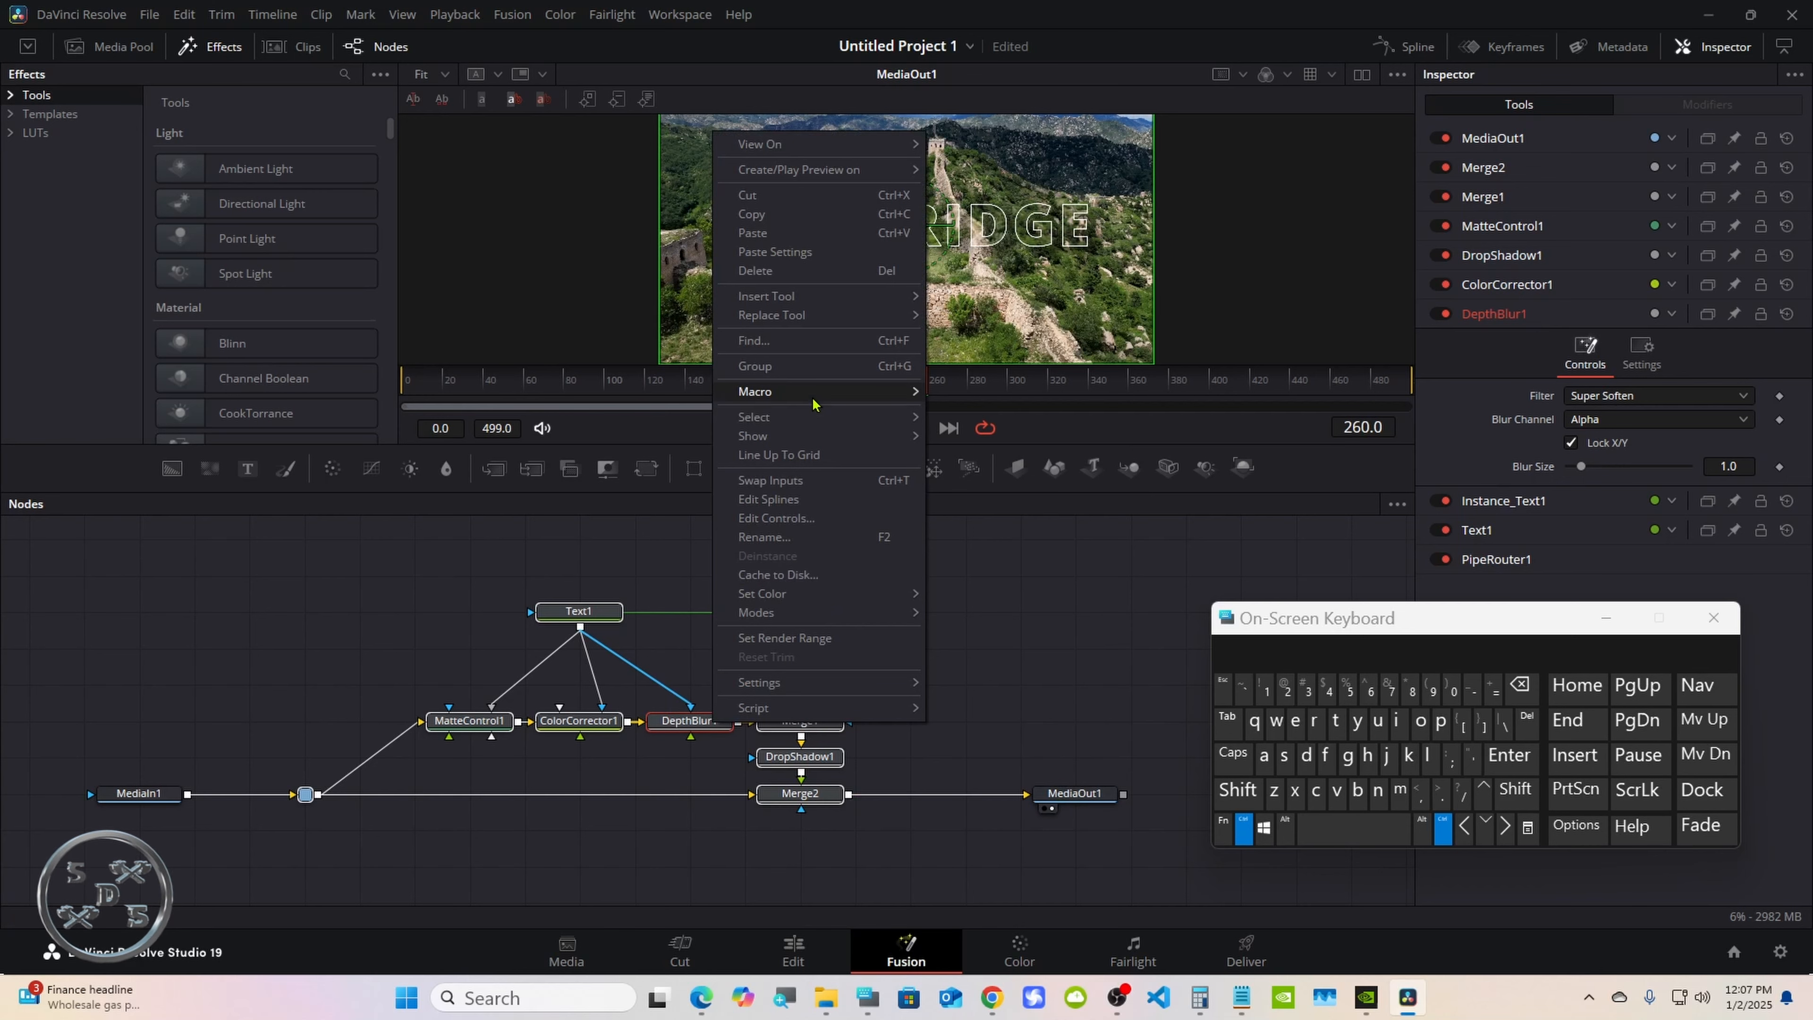
mouse_move(814, 402)
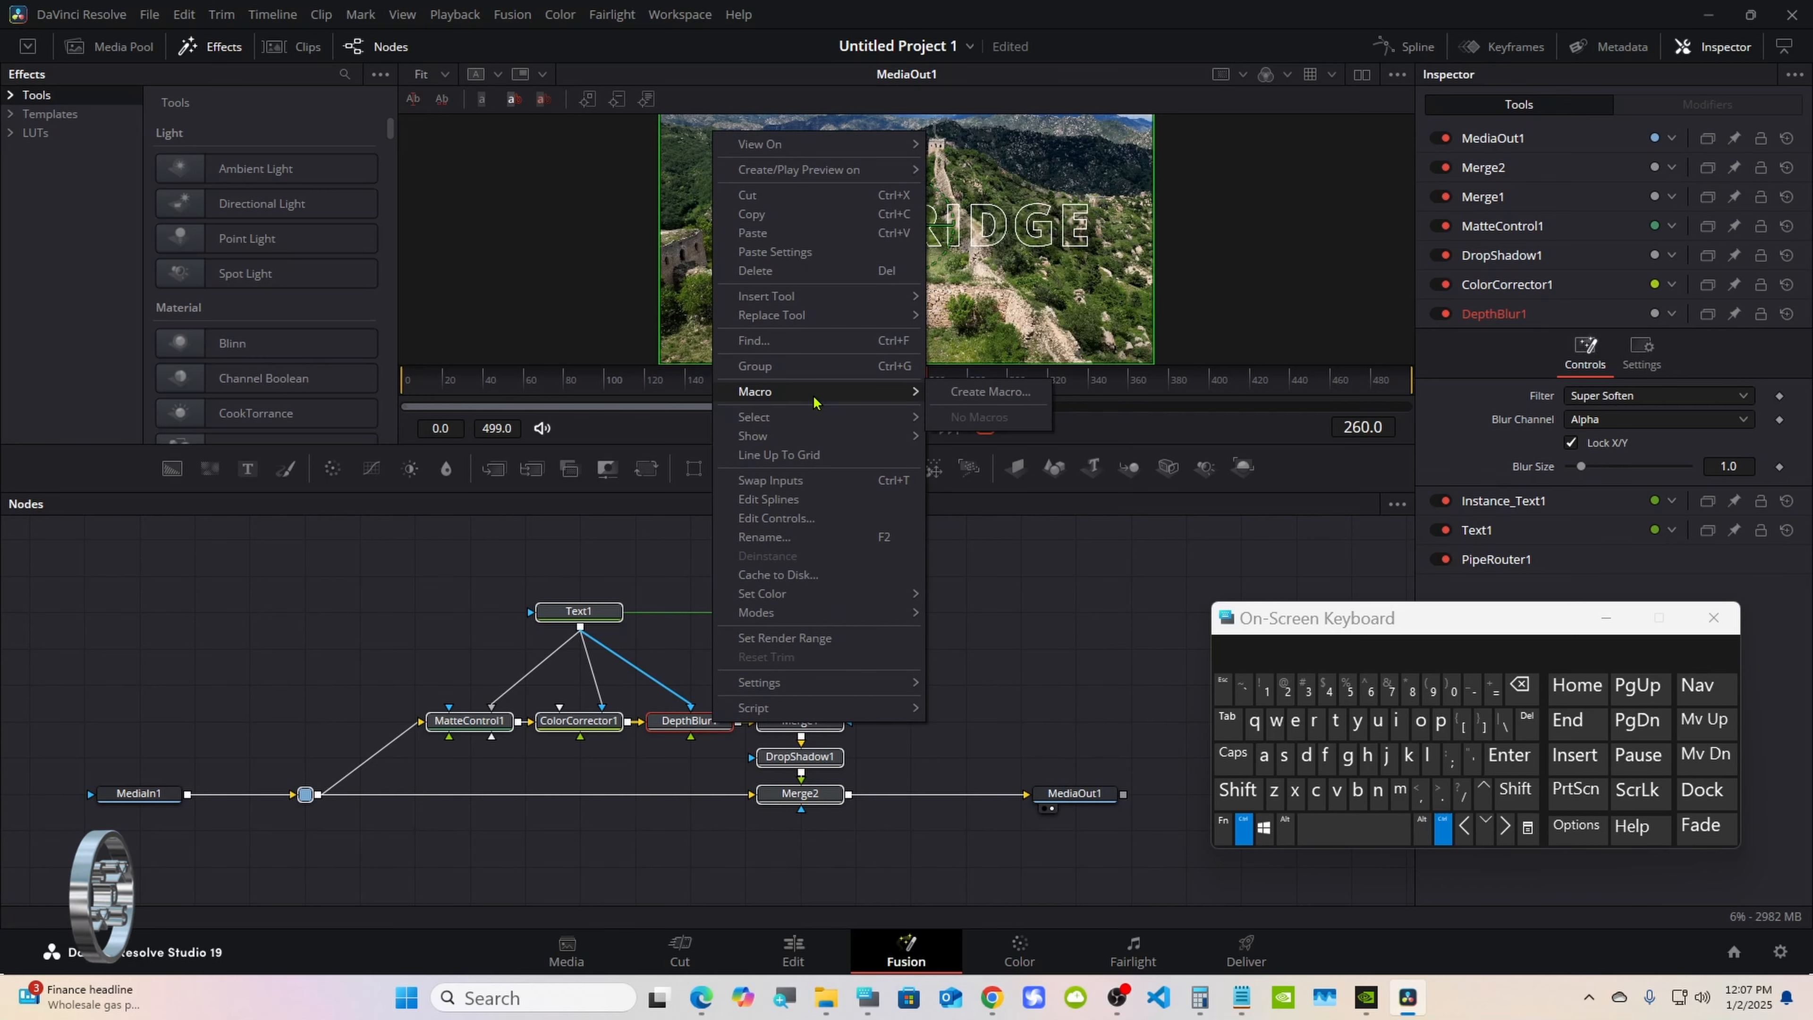
click(996, 399)
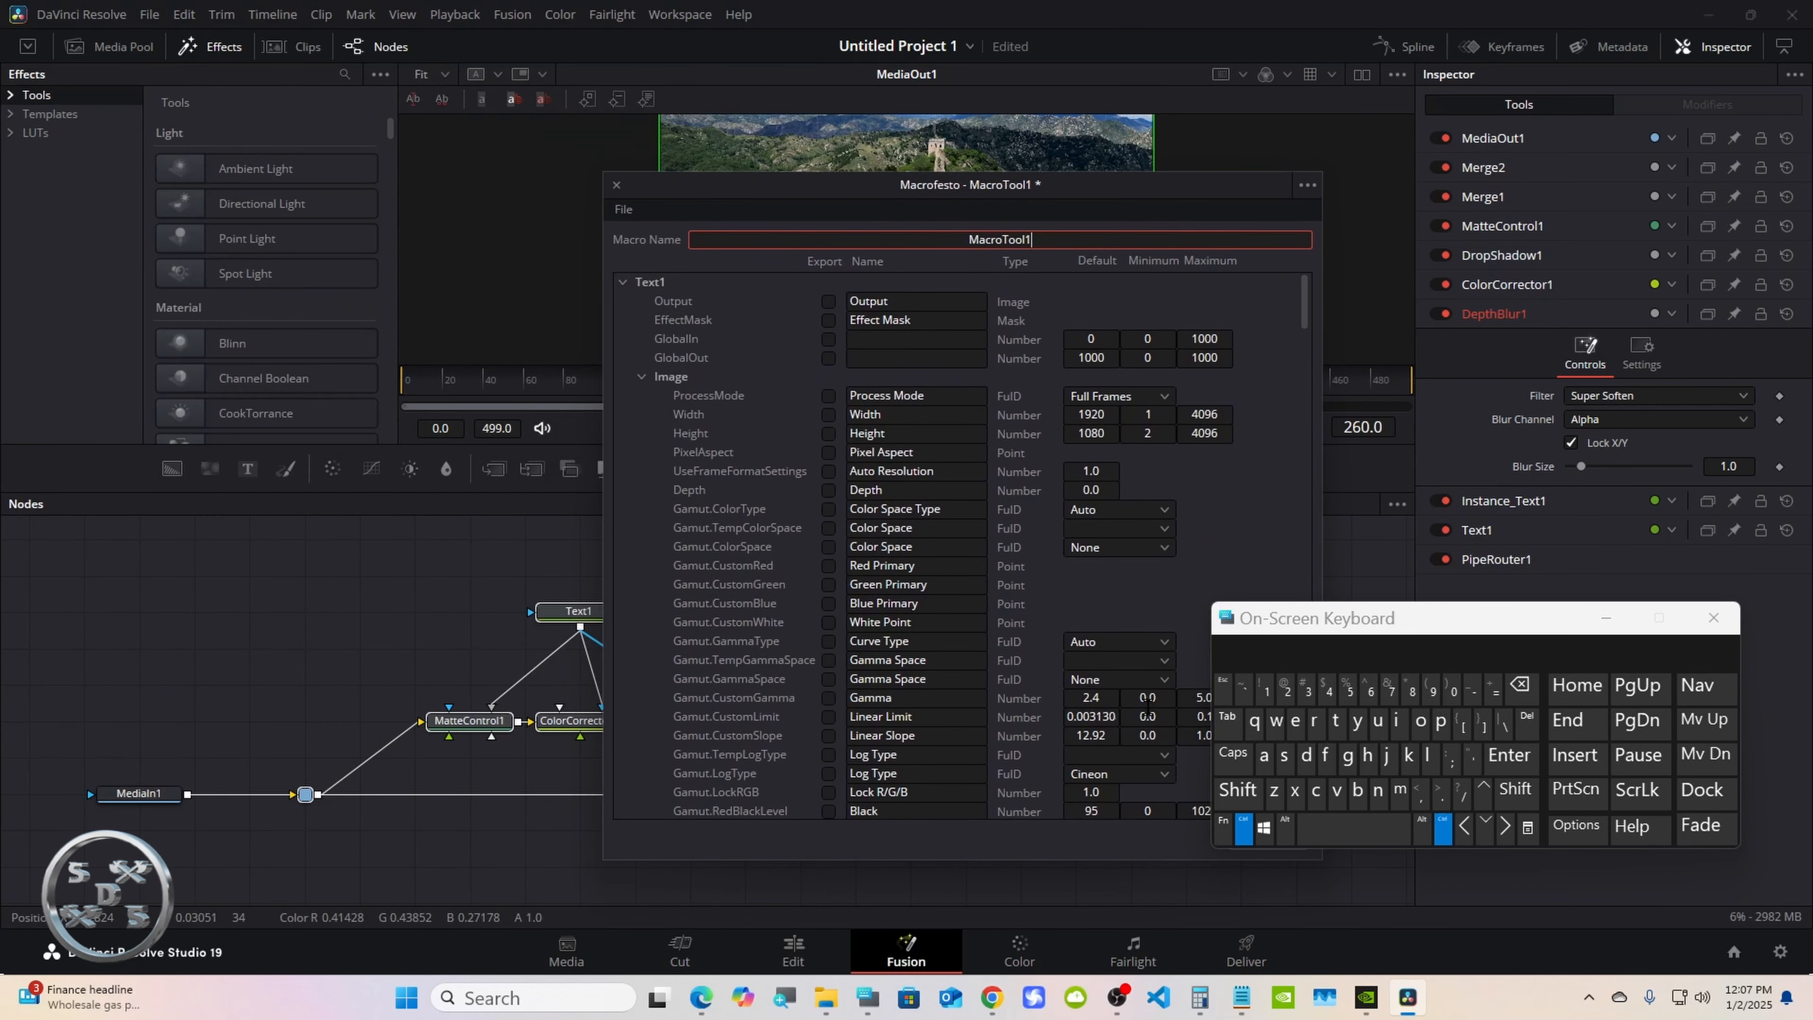
drag(1249, 620, 1109, 530)
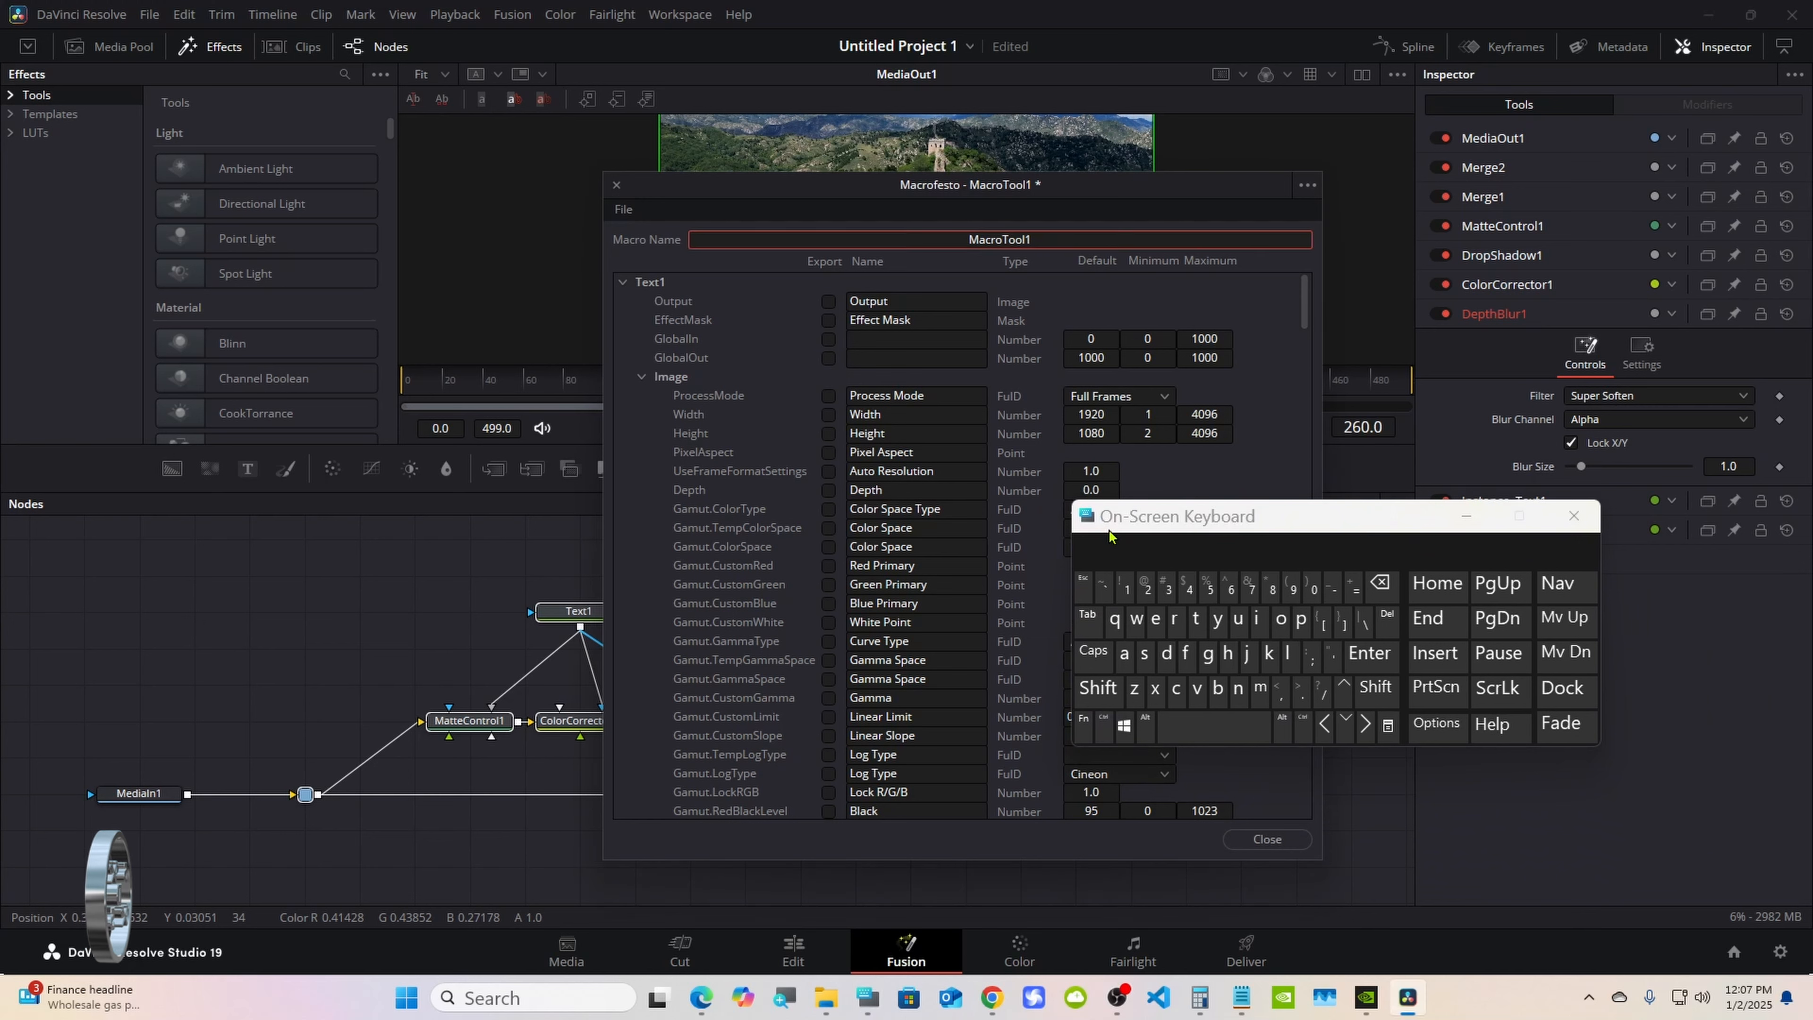
Replace the default macro name with Blurred Text-3.
click(1381, 584)
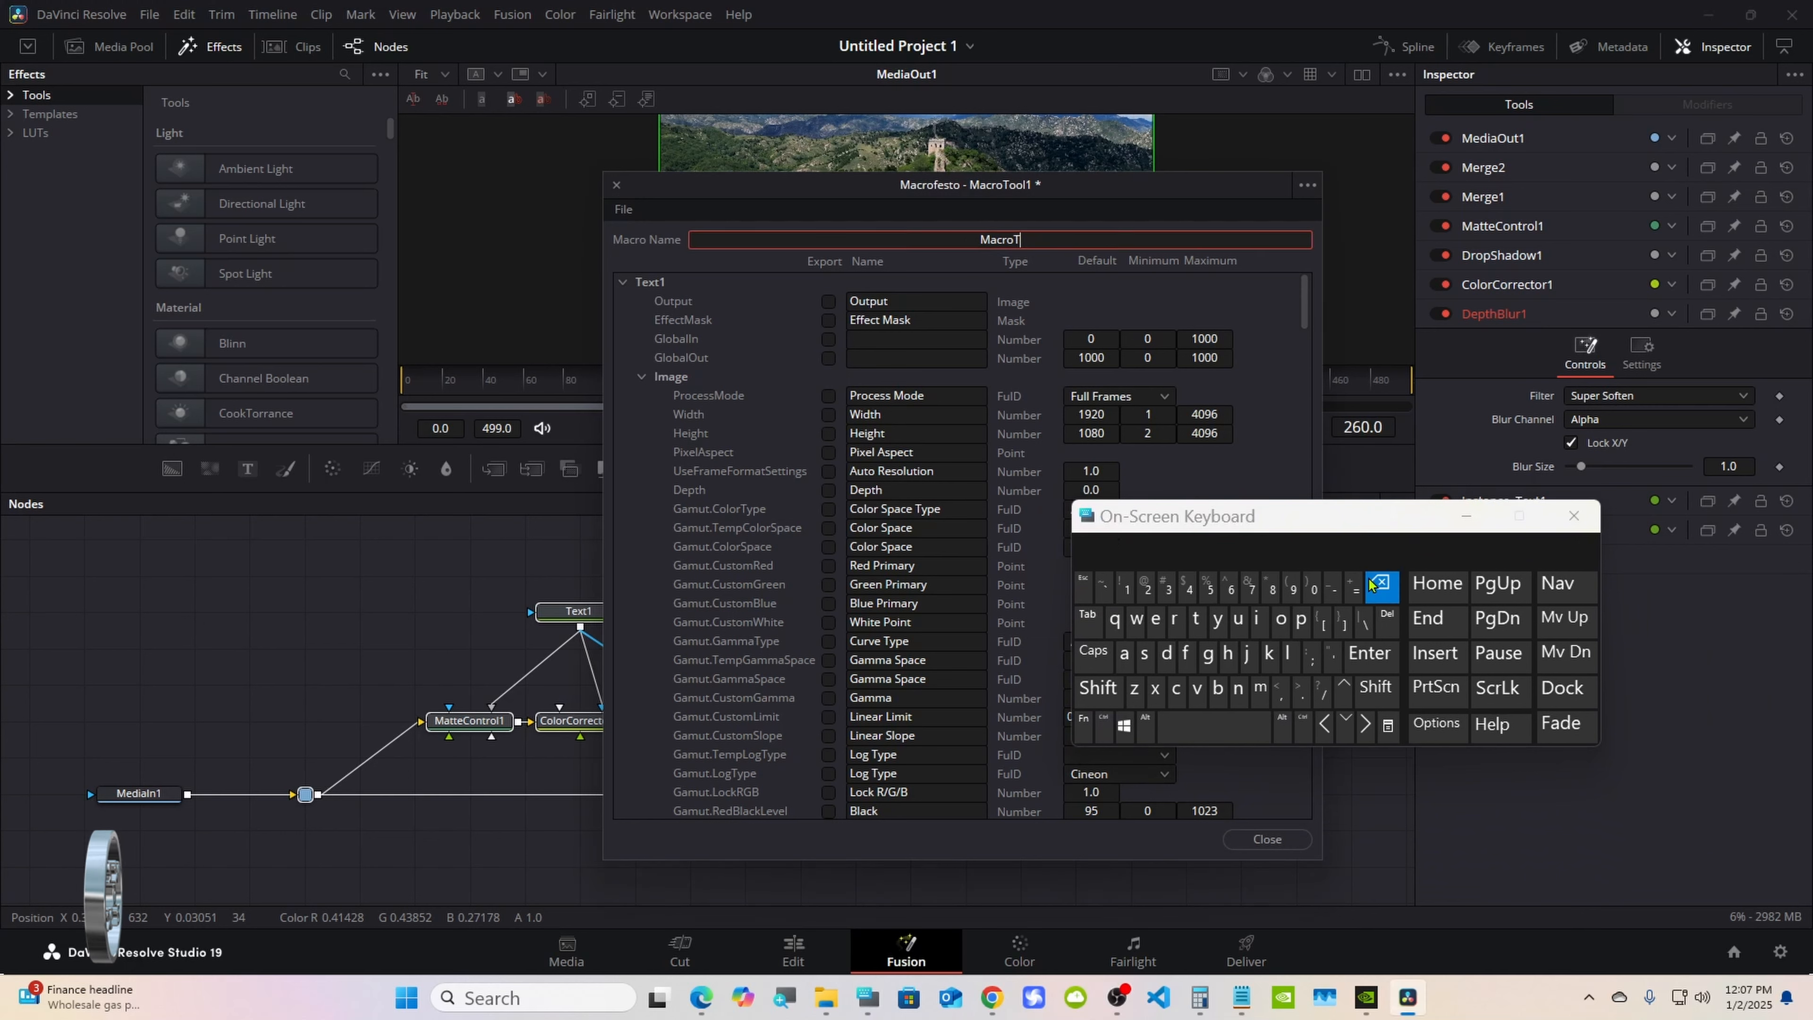
click(1112, 690)
click(1221, 692)
click(1290, 658)
click(1241, 622)
click(1179, 621)
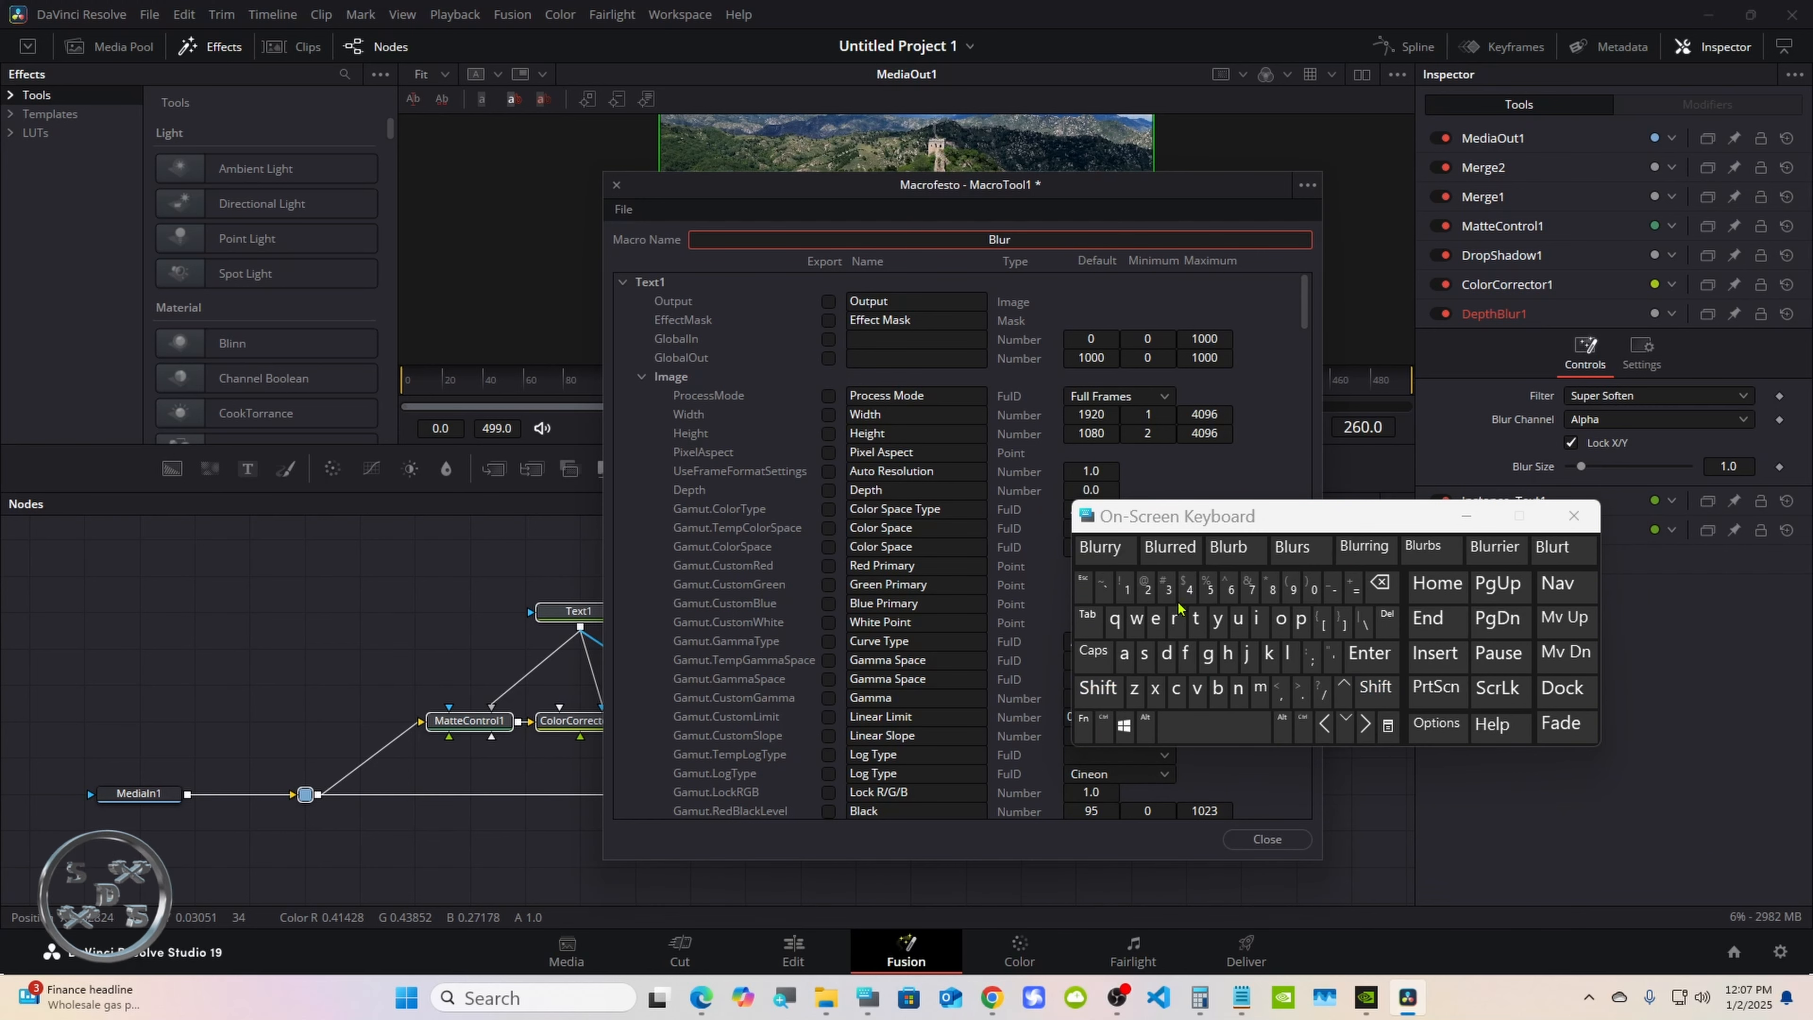
click(1176, 551)
click(1103, 689)
click(1197, 618)
click(1155, 619)
click(1156, 690)
click(1197, 619)
click(1332, 586)
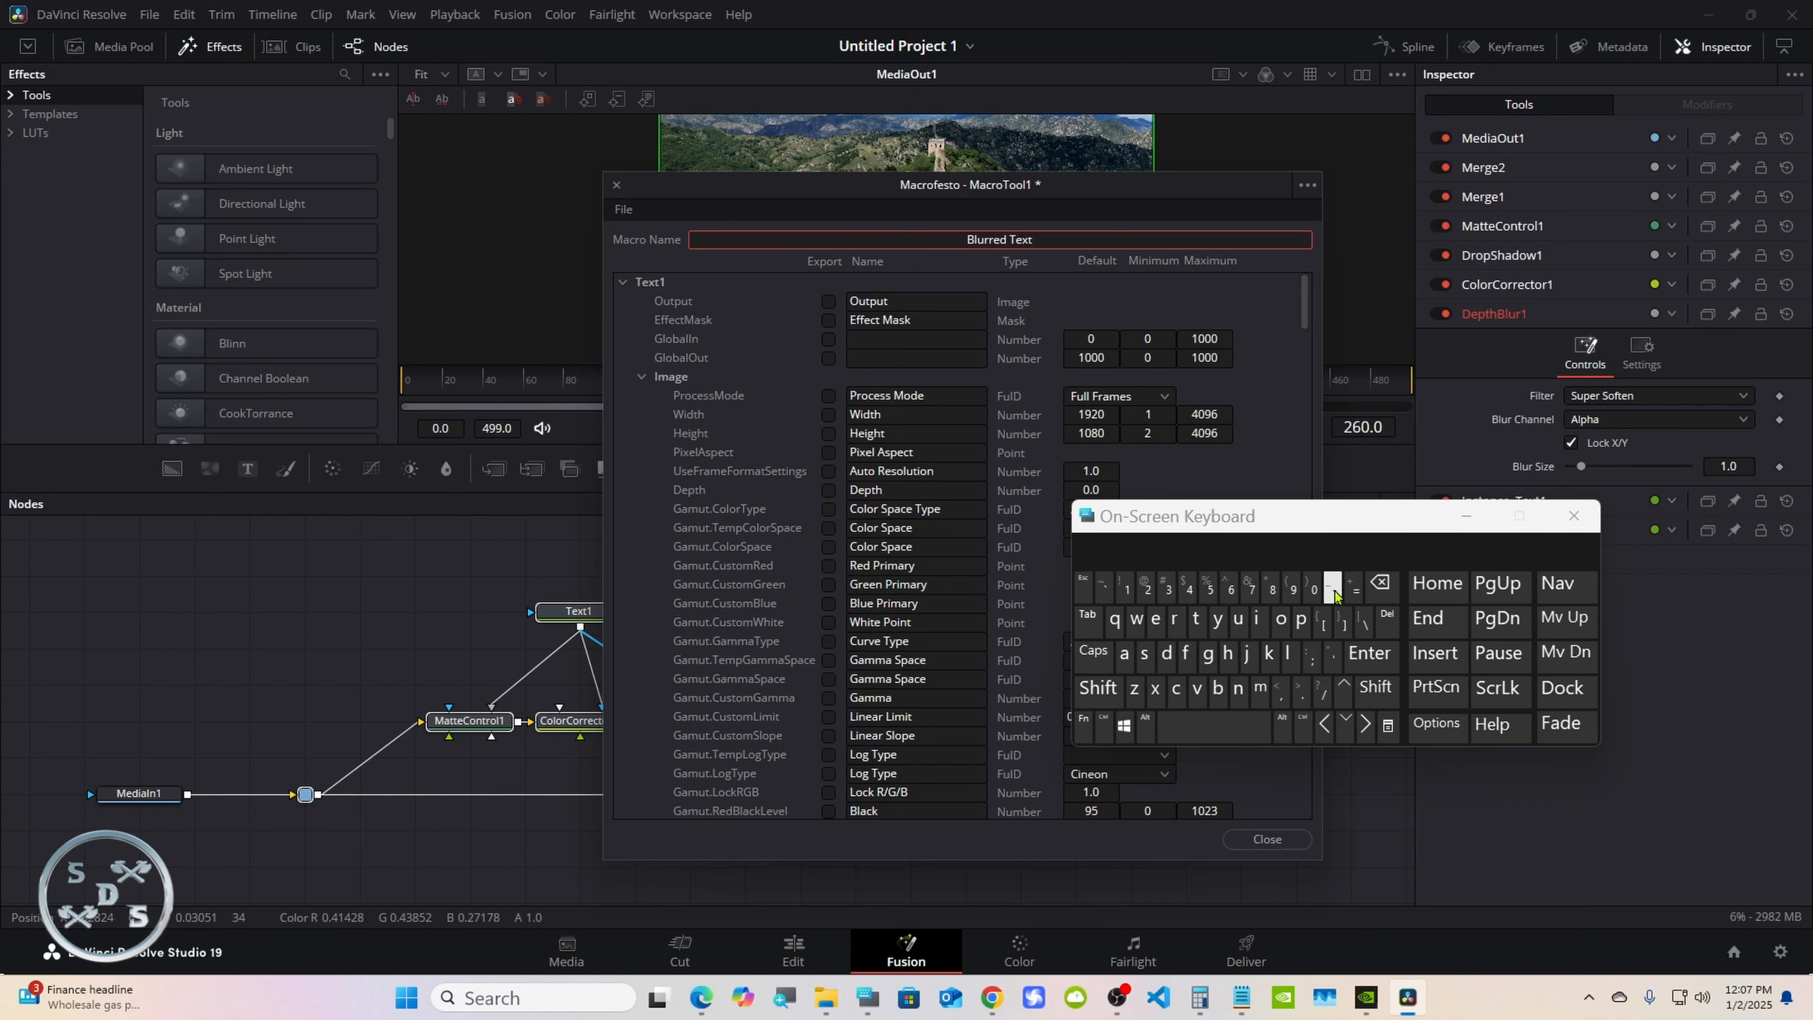
click(1168, 586)
click(788, 309)
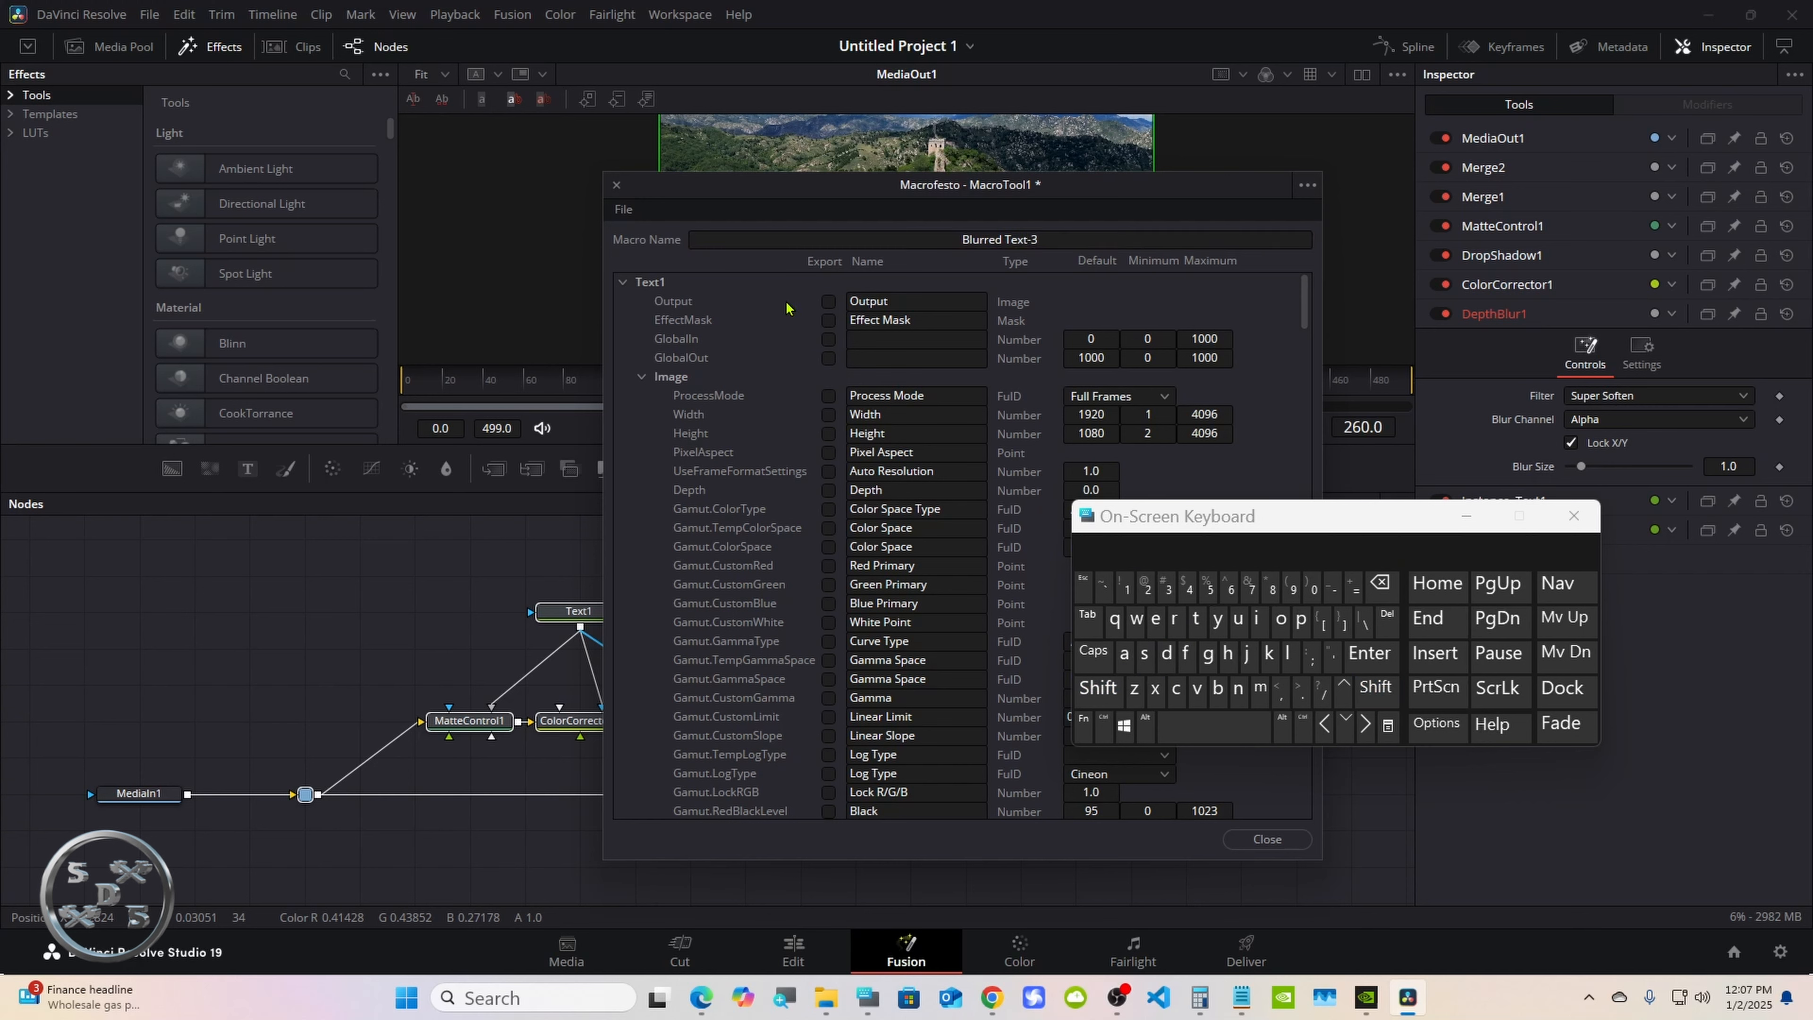
Export Text1's Styled Text, Font, Style, Color, Green 1, Blue 1 and Alpha 1 parameters in the macro.
click(641, 379)
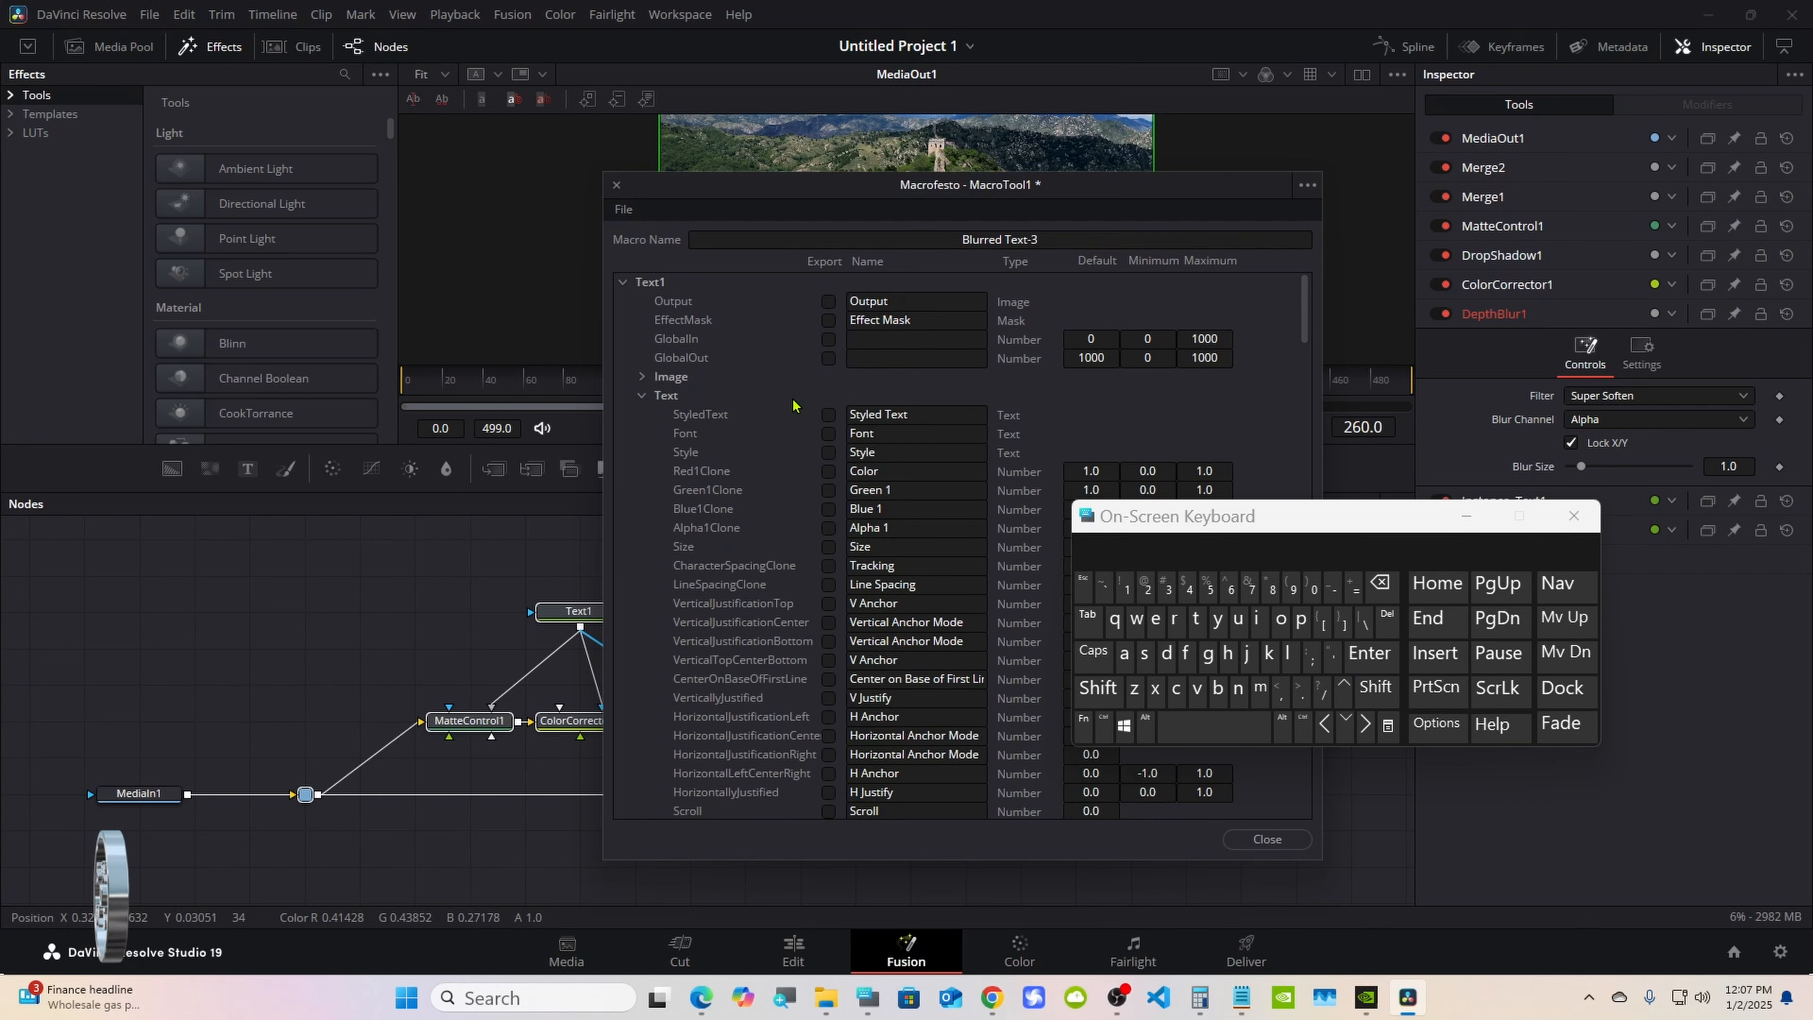
click(828, 414)
click(828, 433)
click(828, 452)
click(828, 490)
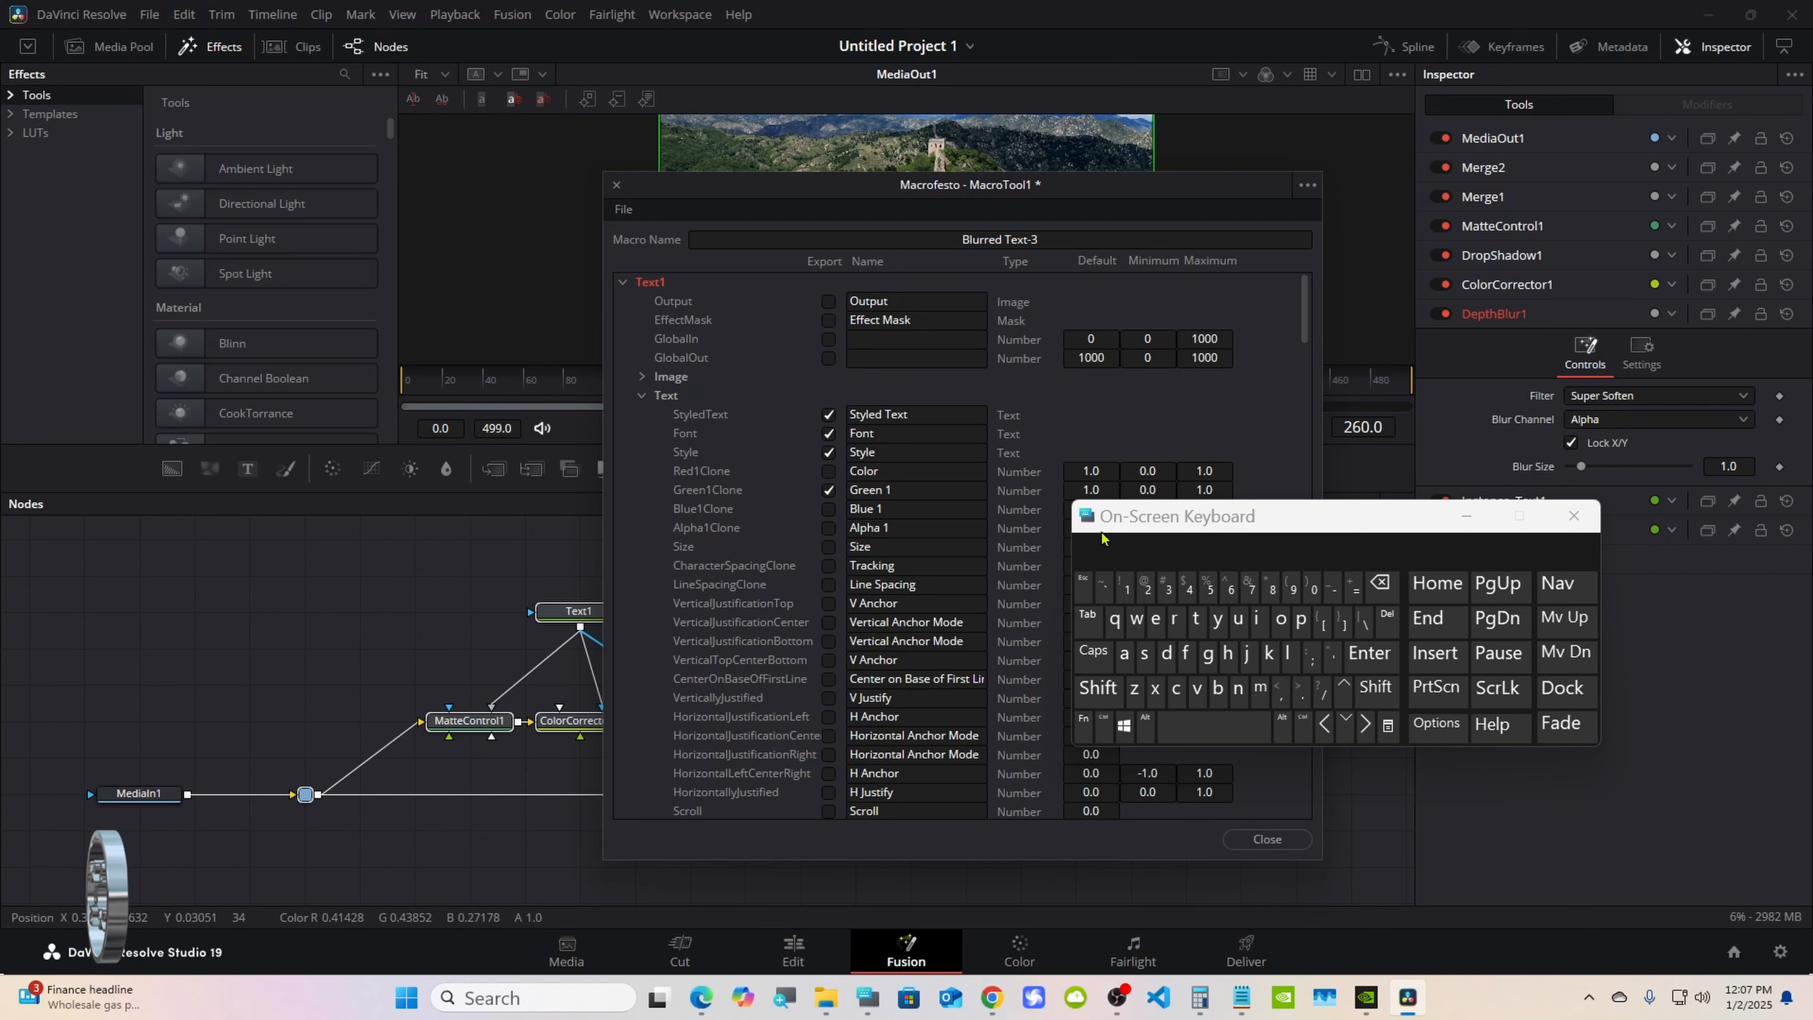
drag(1242, 549, 1404, 615)
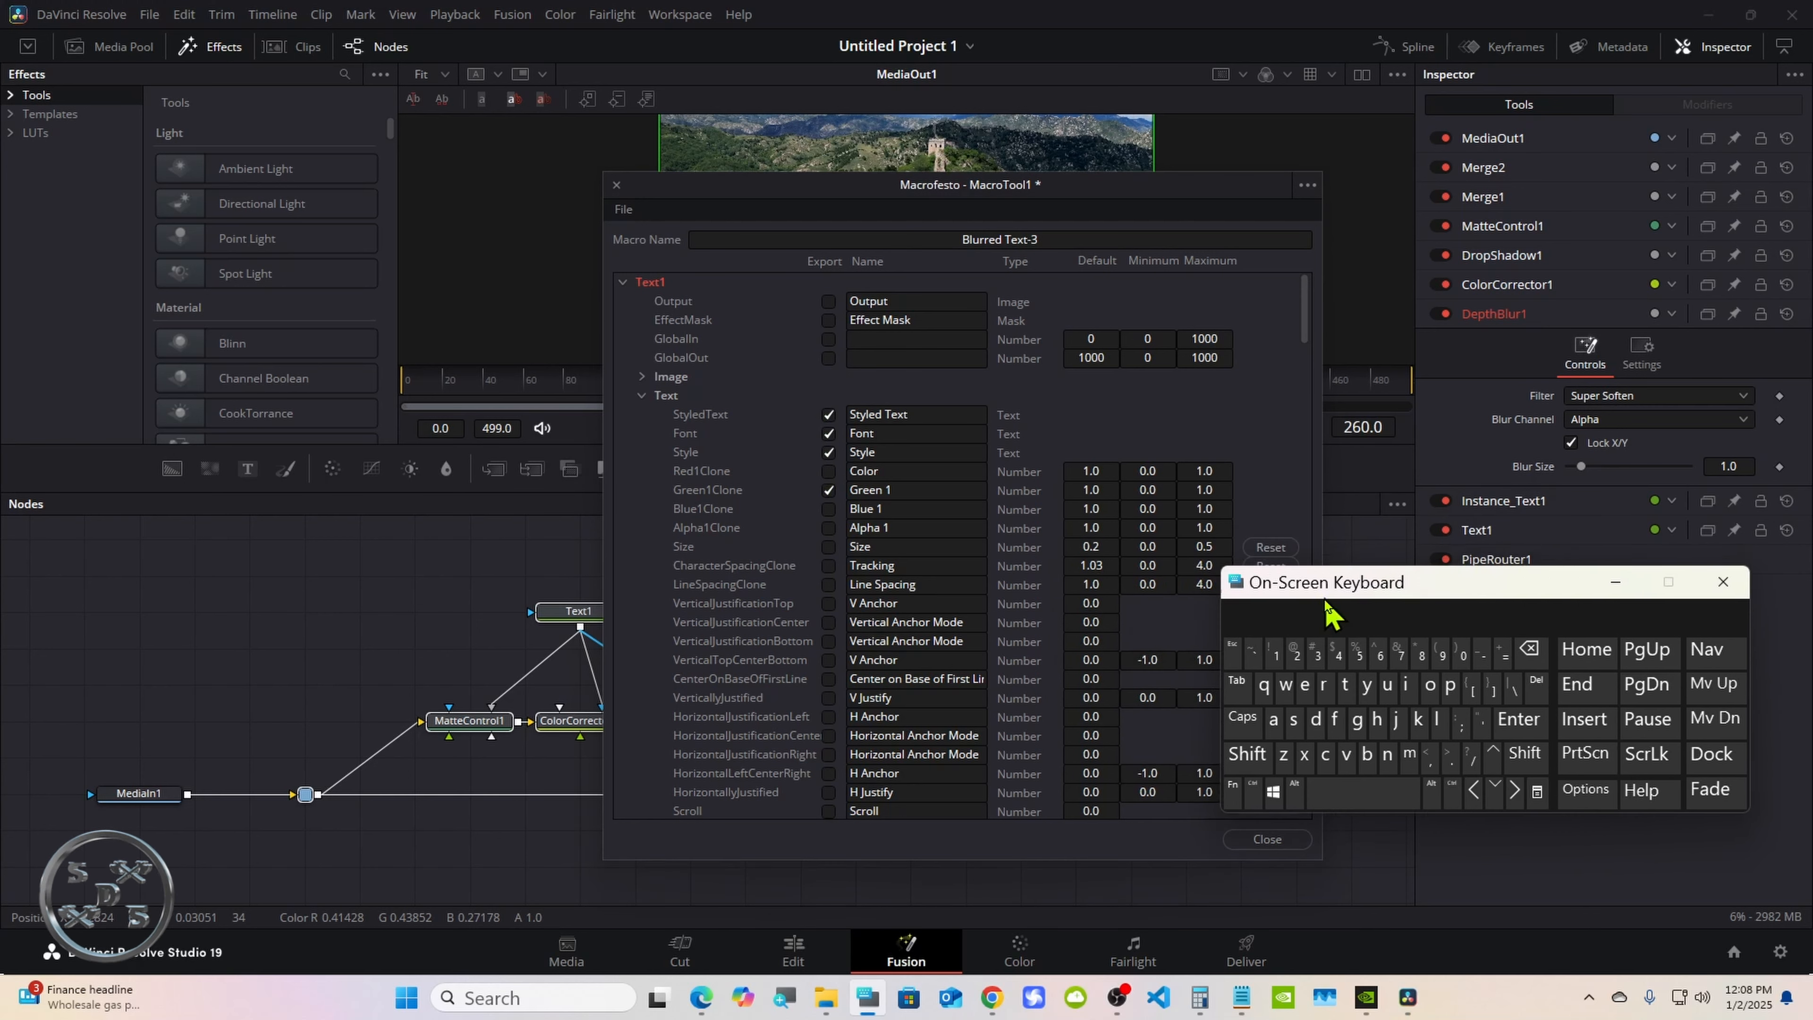
click(829, 471)
click(828, 509)
click(829, 527)
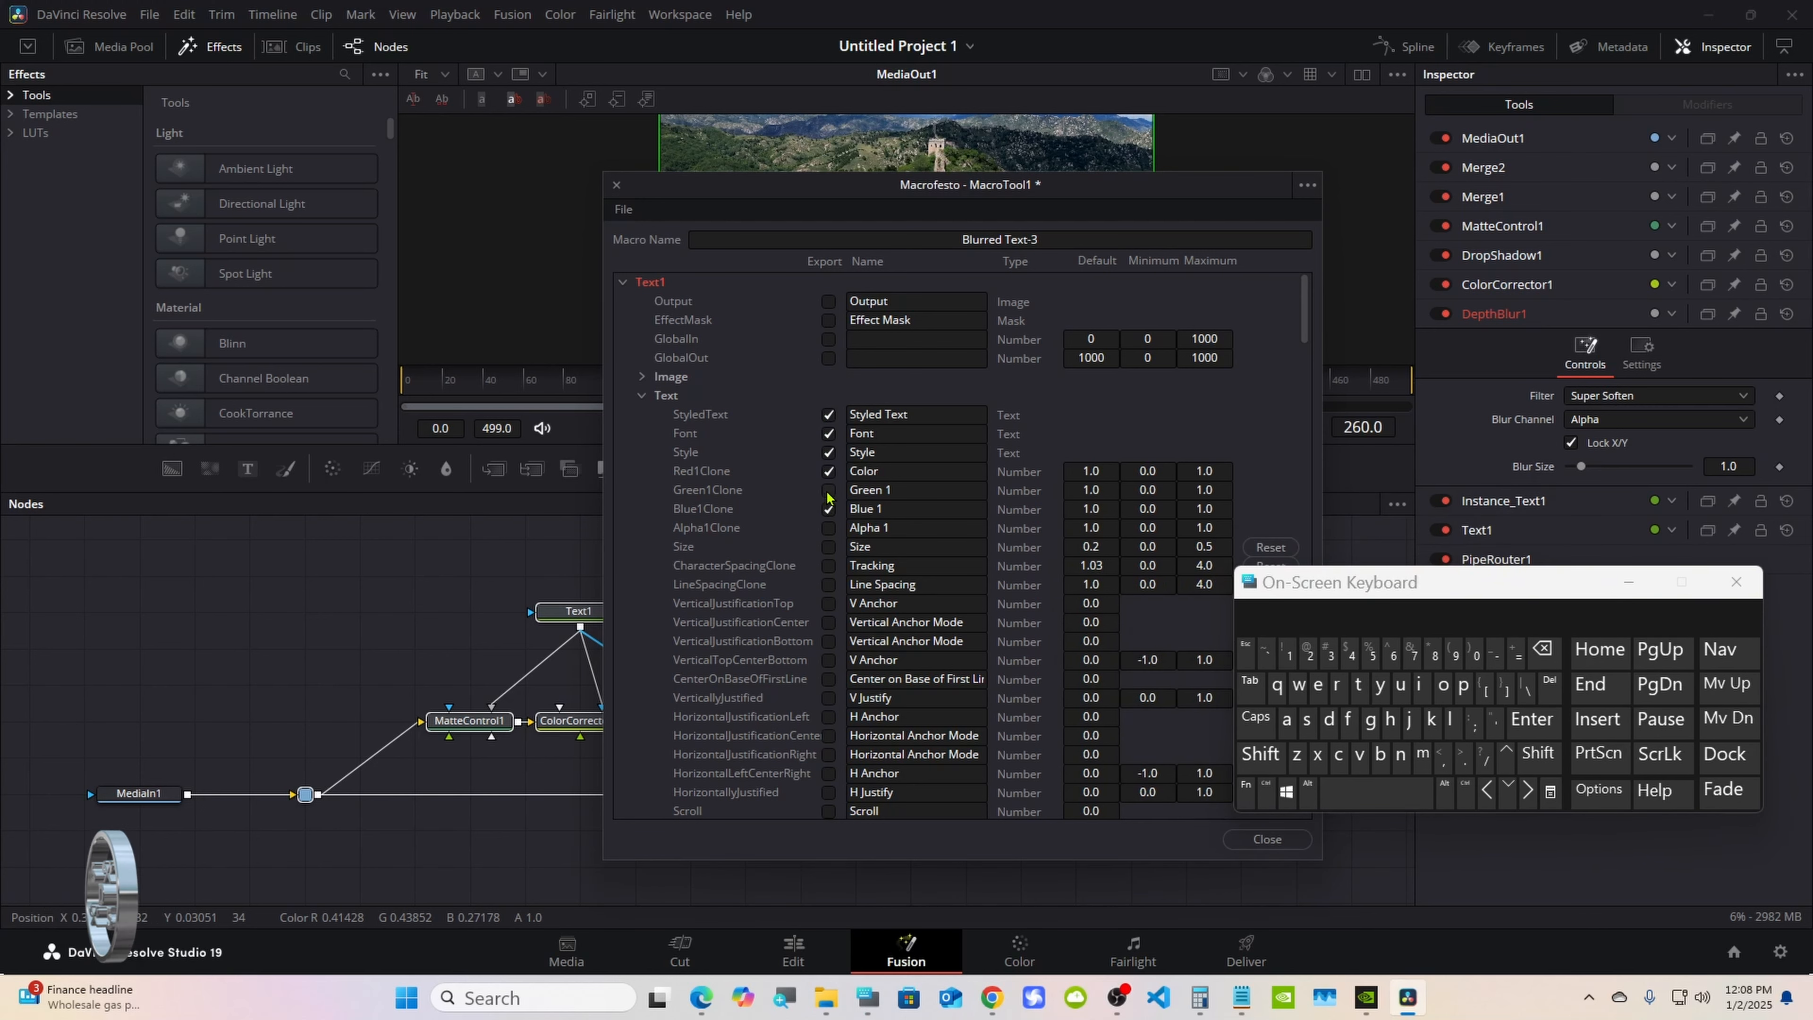
Export Text1's Size, Tracking, Line Spacing, Center on Base of First Line and all vertical and horizontal anchor parameters.
click(828, 565)
click(828, 584)
click(829, 603)
click(828, 622)
click(828, 641)
click(828, 659)
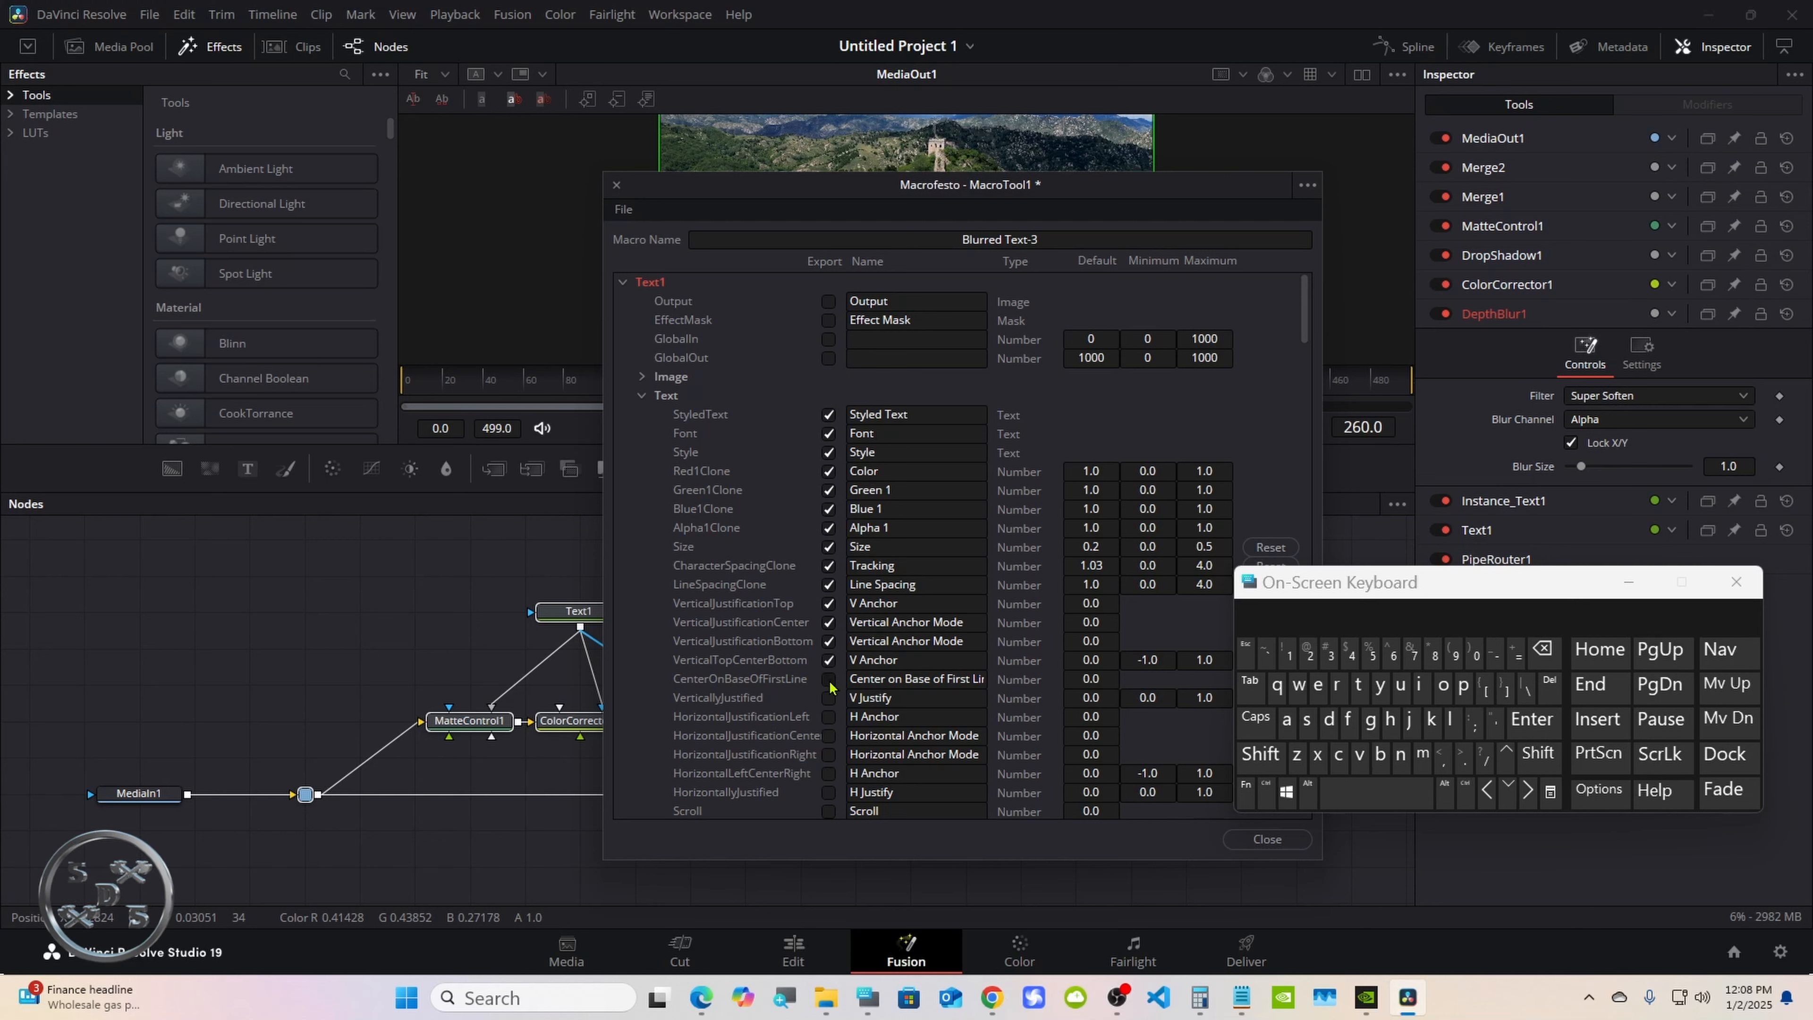
click(828, 679)
click(829, 717)
click(828, 735)
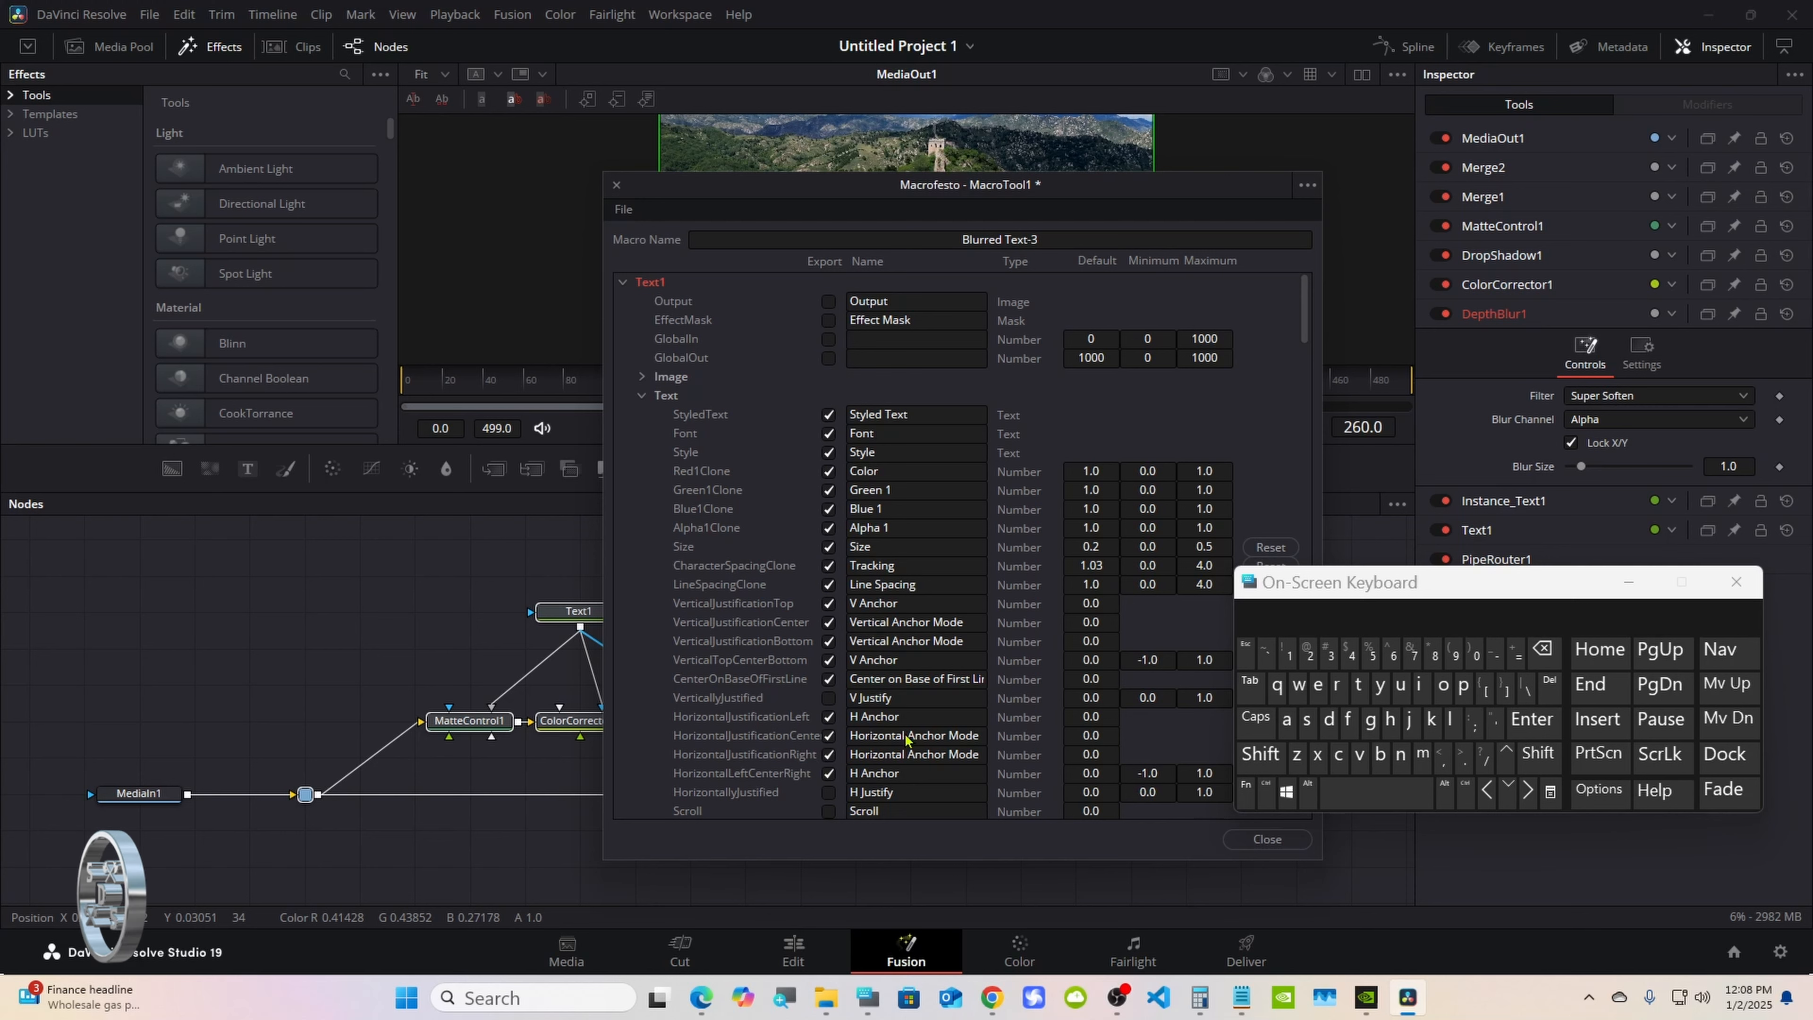
Export Text1's layout Center and collapse the finished Text1 parameter list.
click(642, 395)
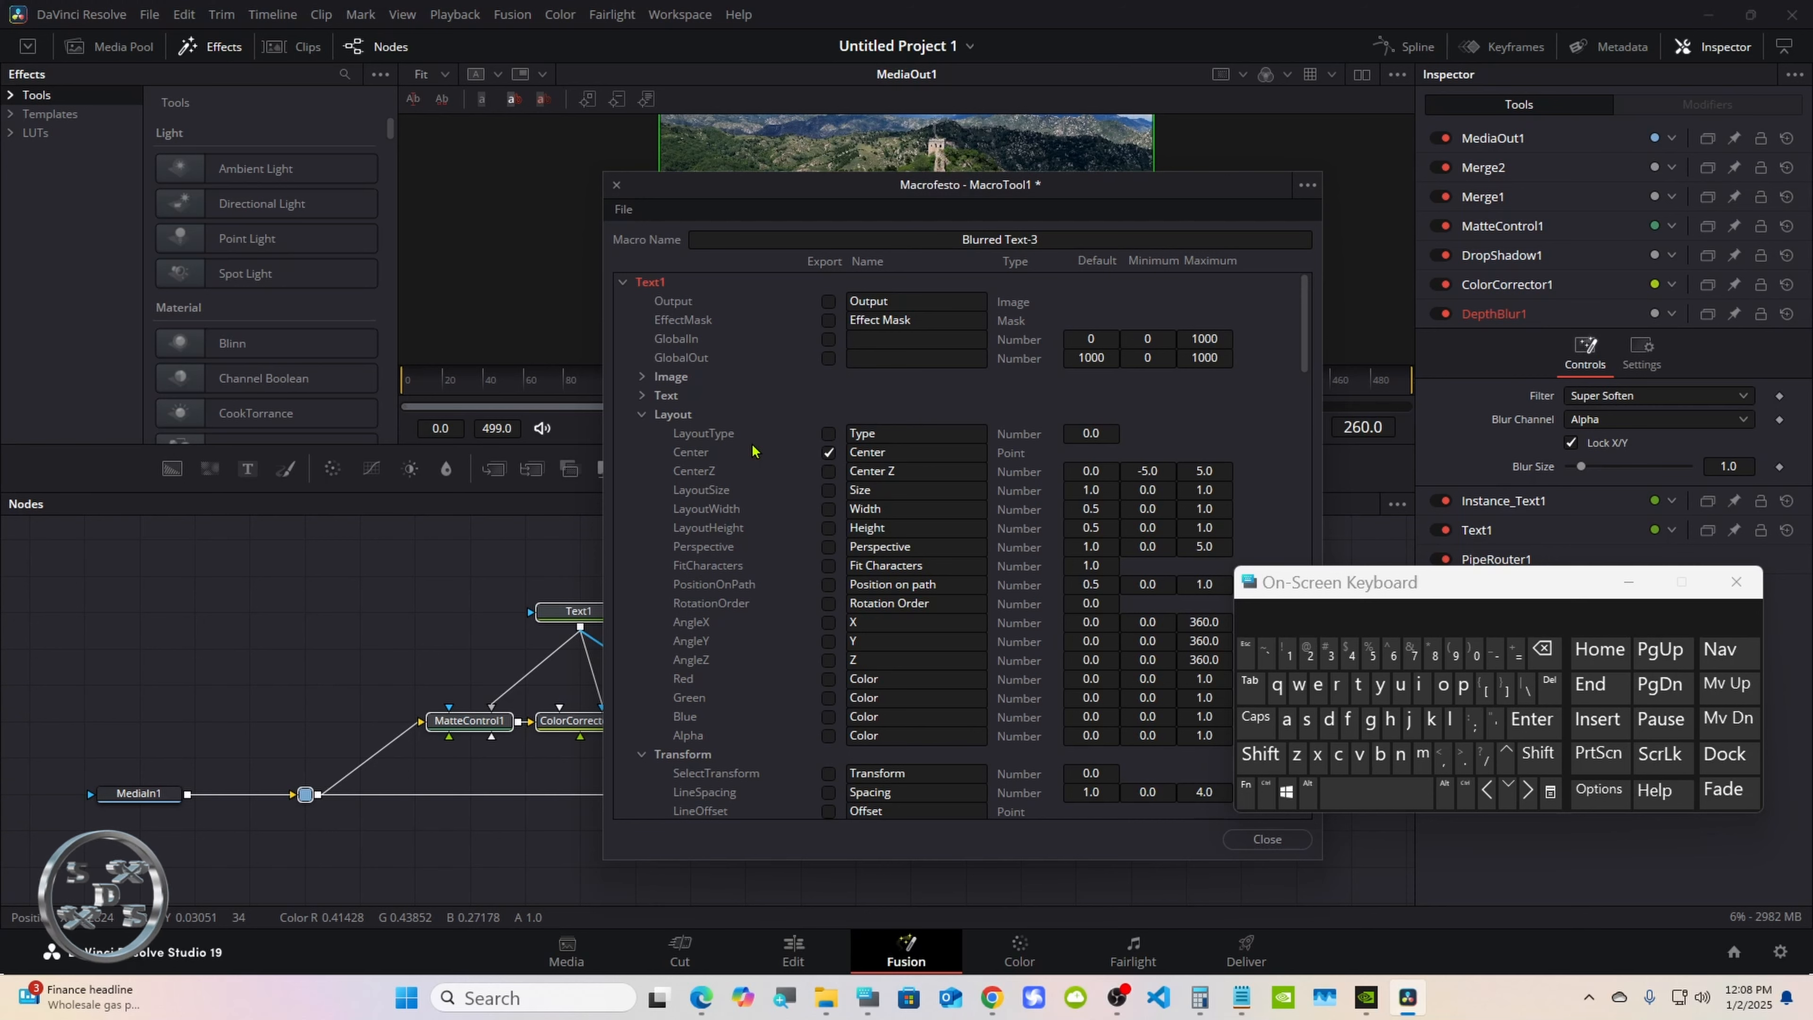
click(641, 414)
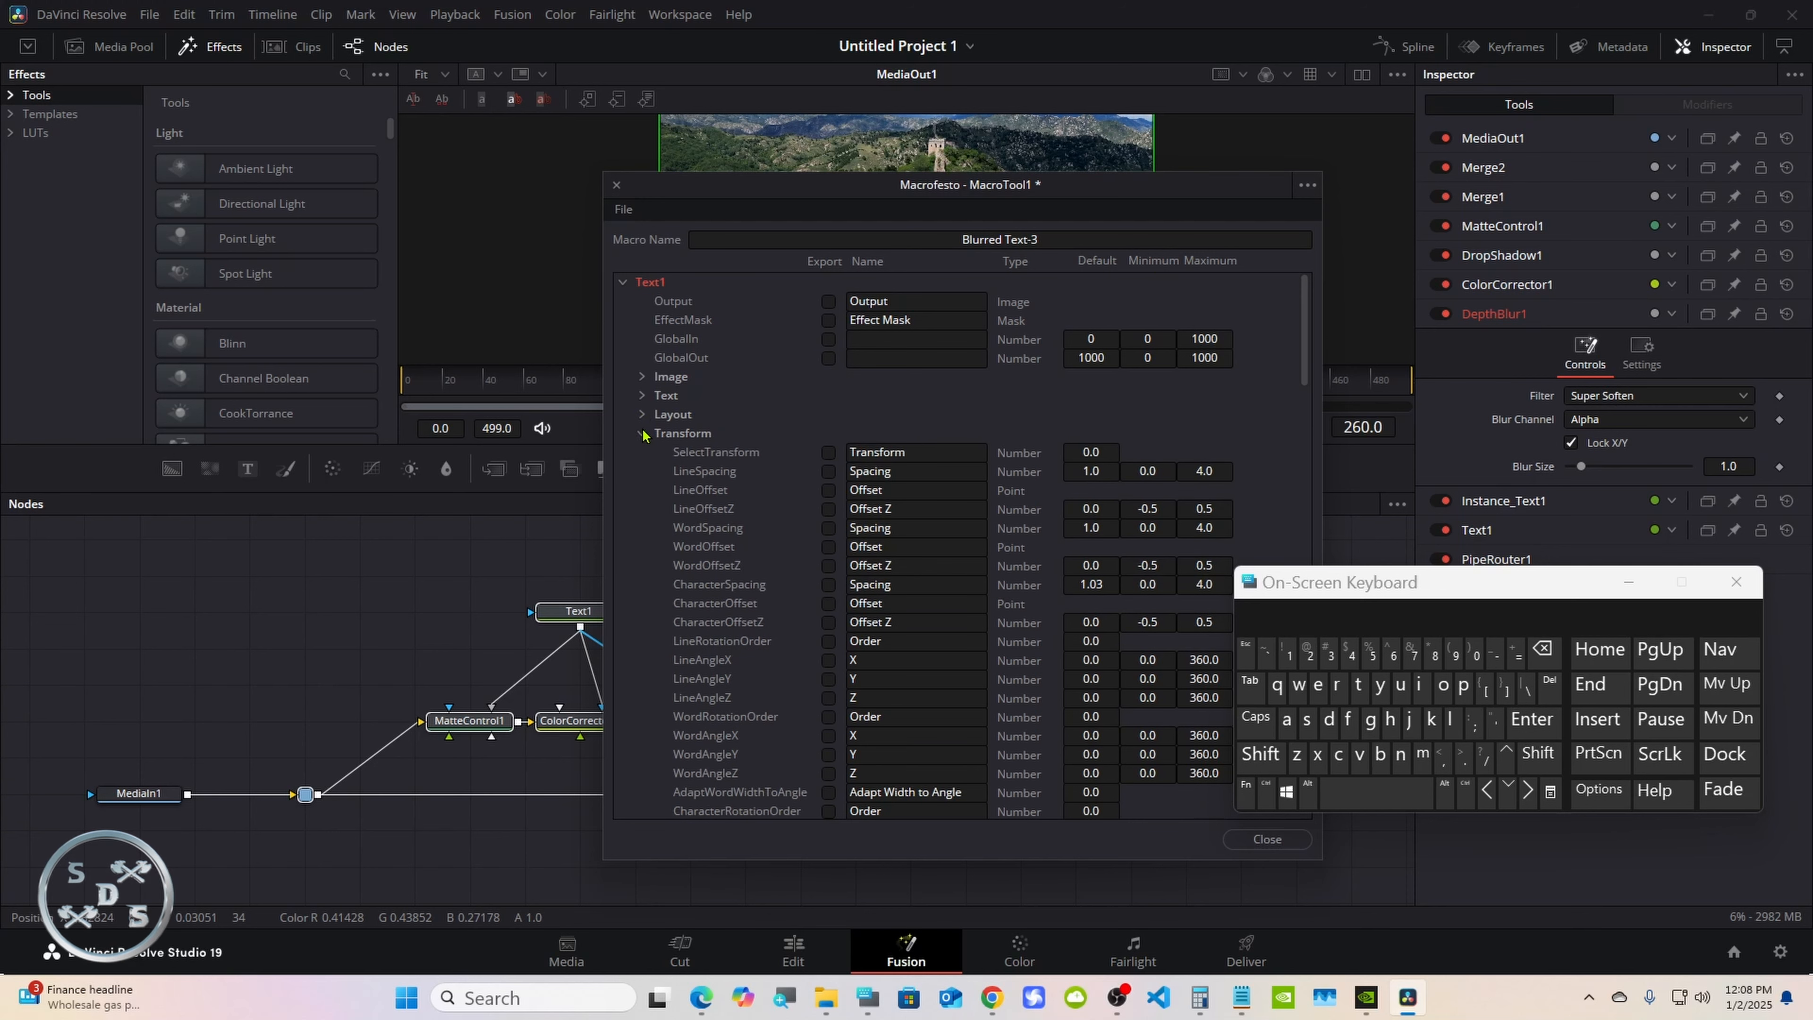
click(622, 284)
Expand Instance_Text1's macro parameters and display that node's shading settings for comparison.
click(623, 302)
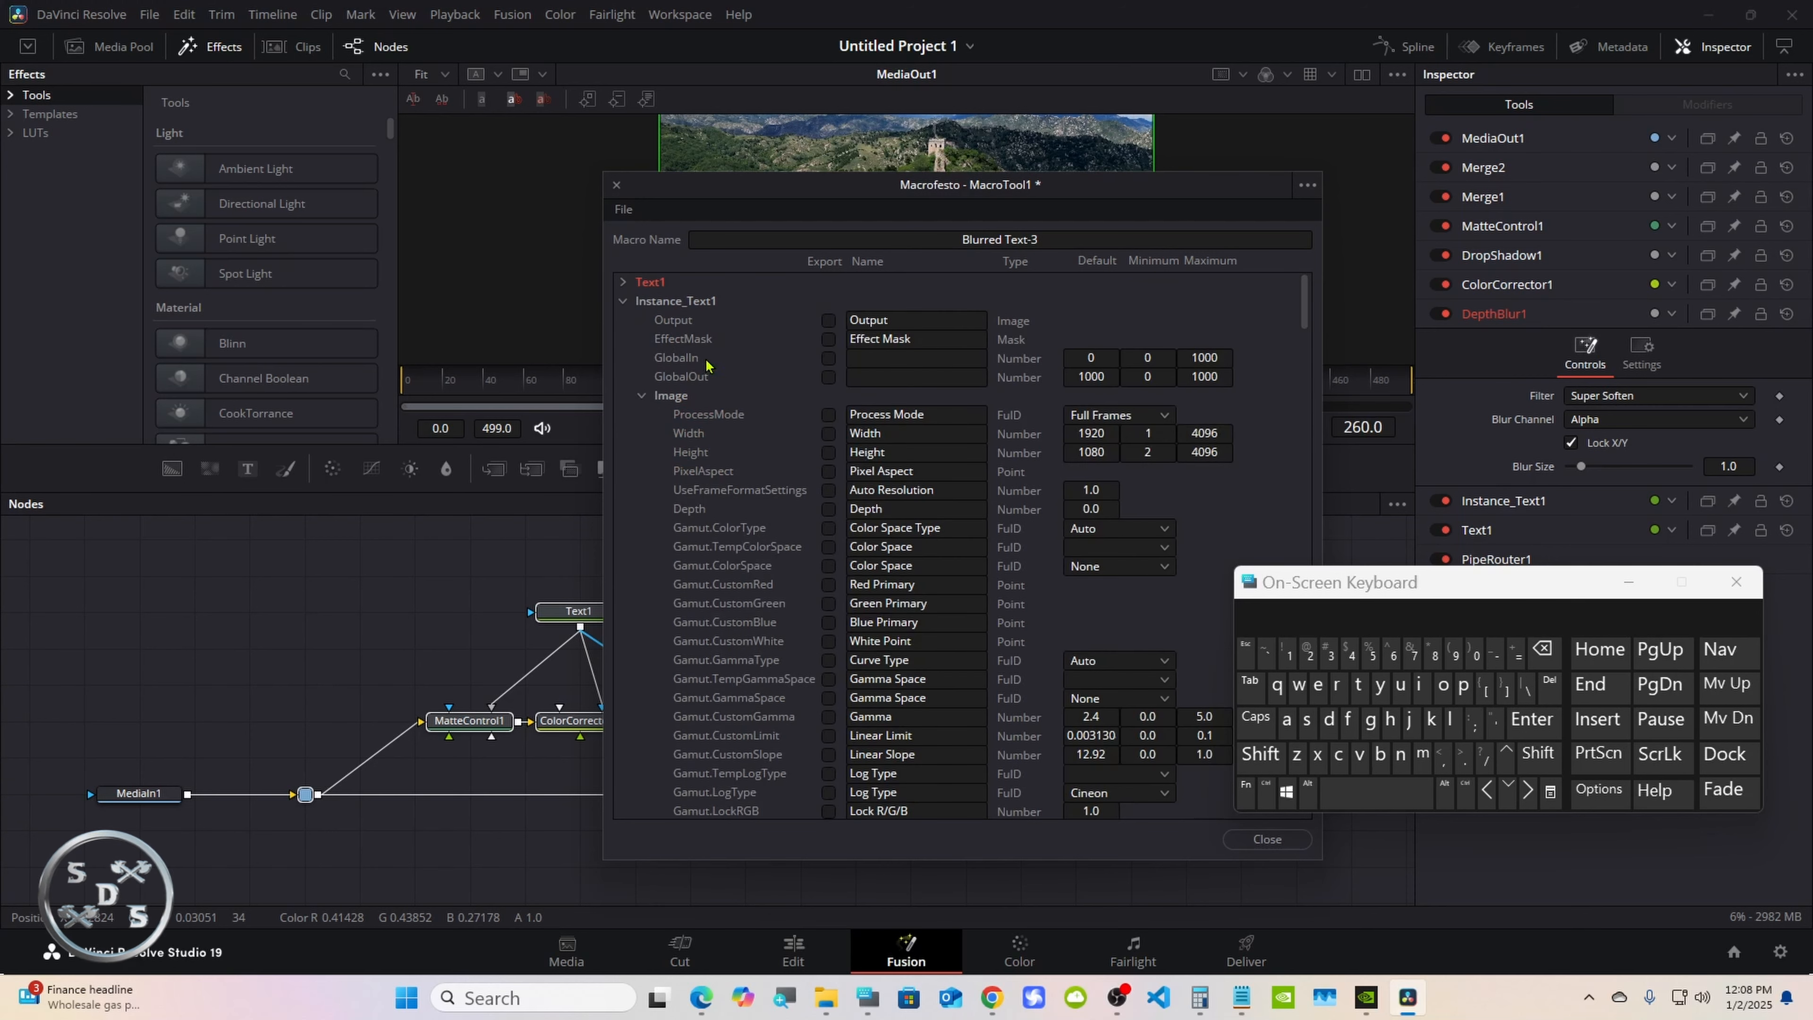
drag(863, 195, 1103, 195)
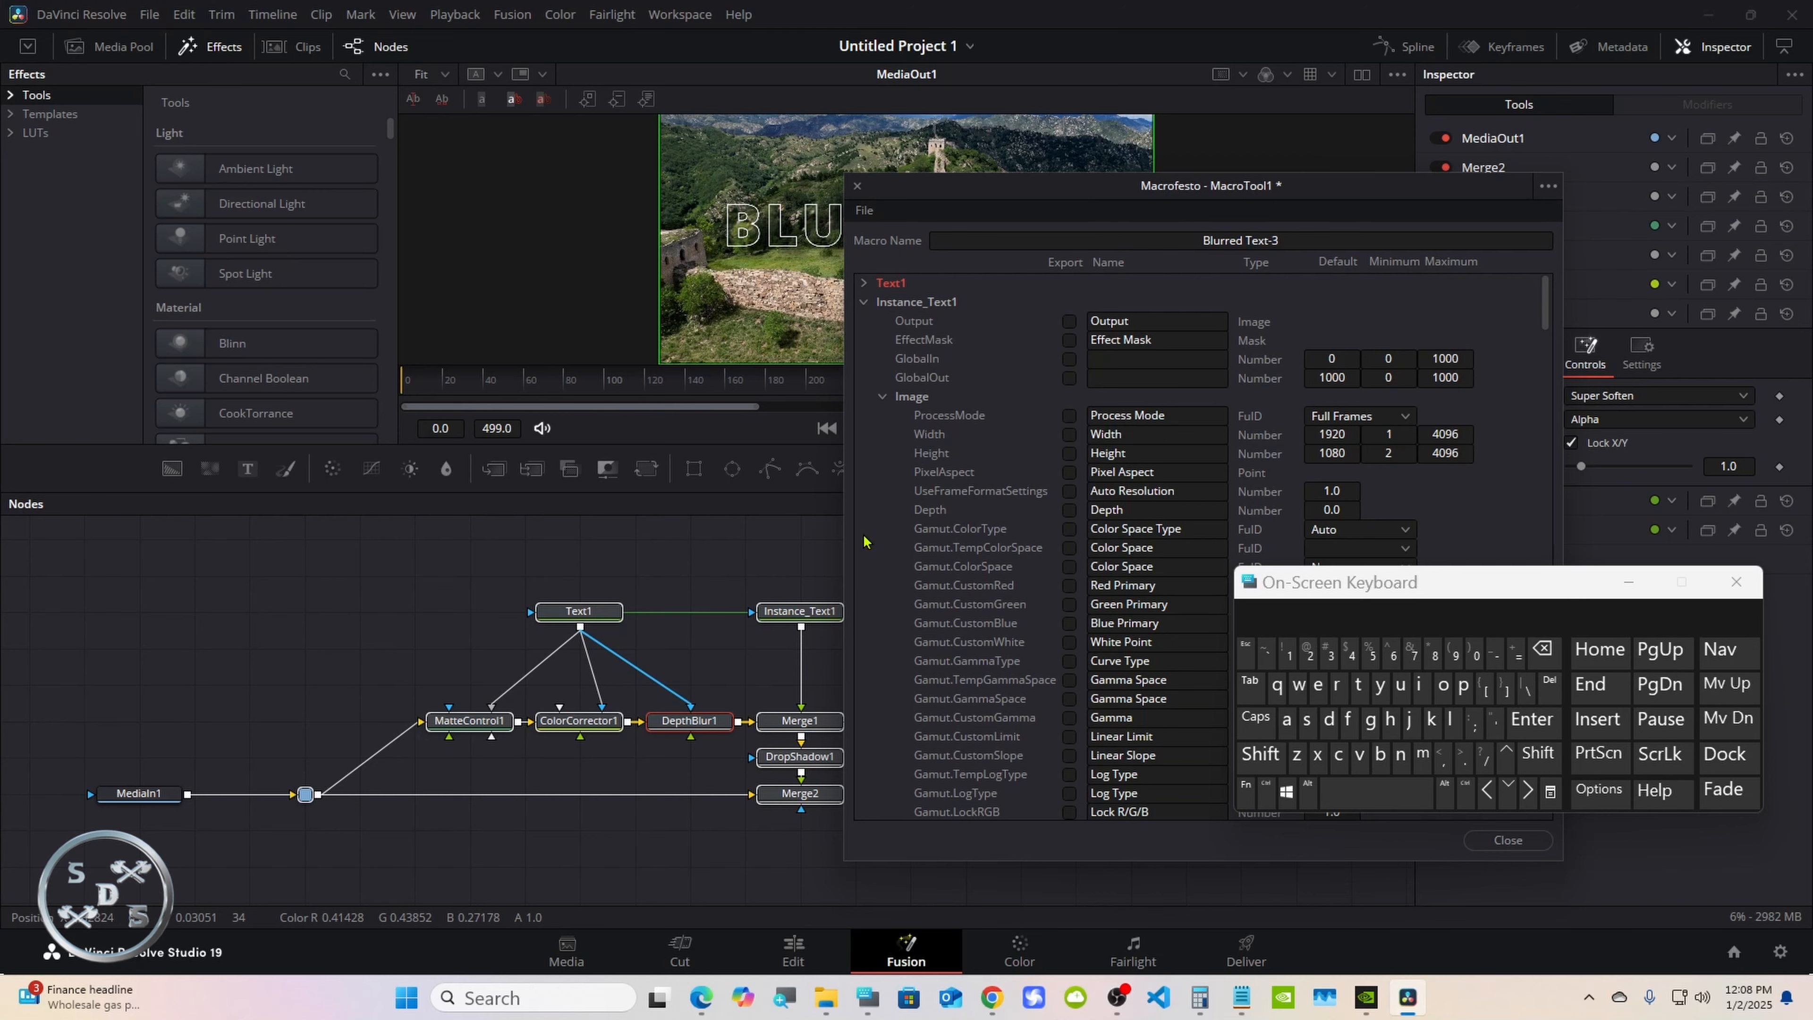
click(802, 612)
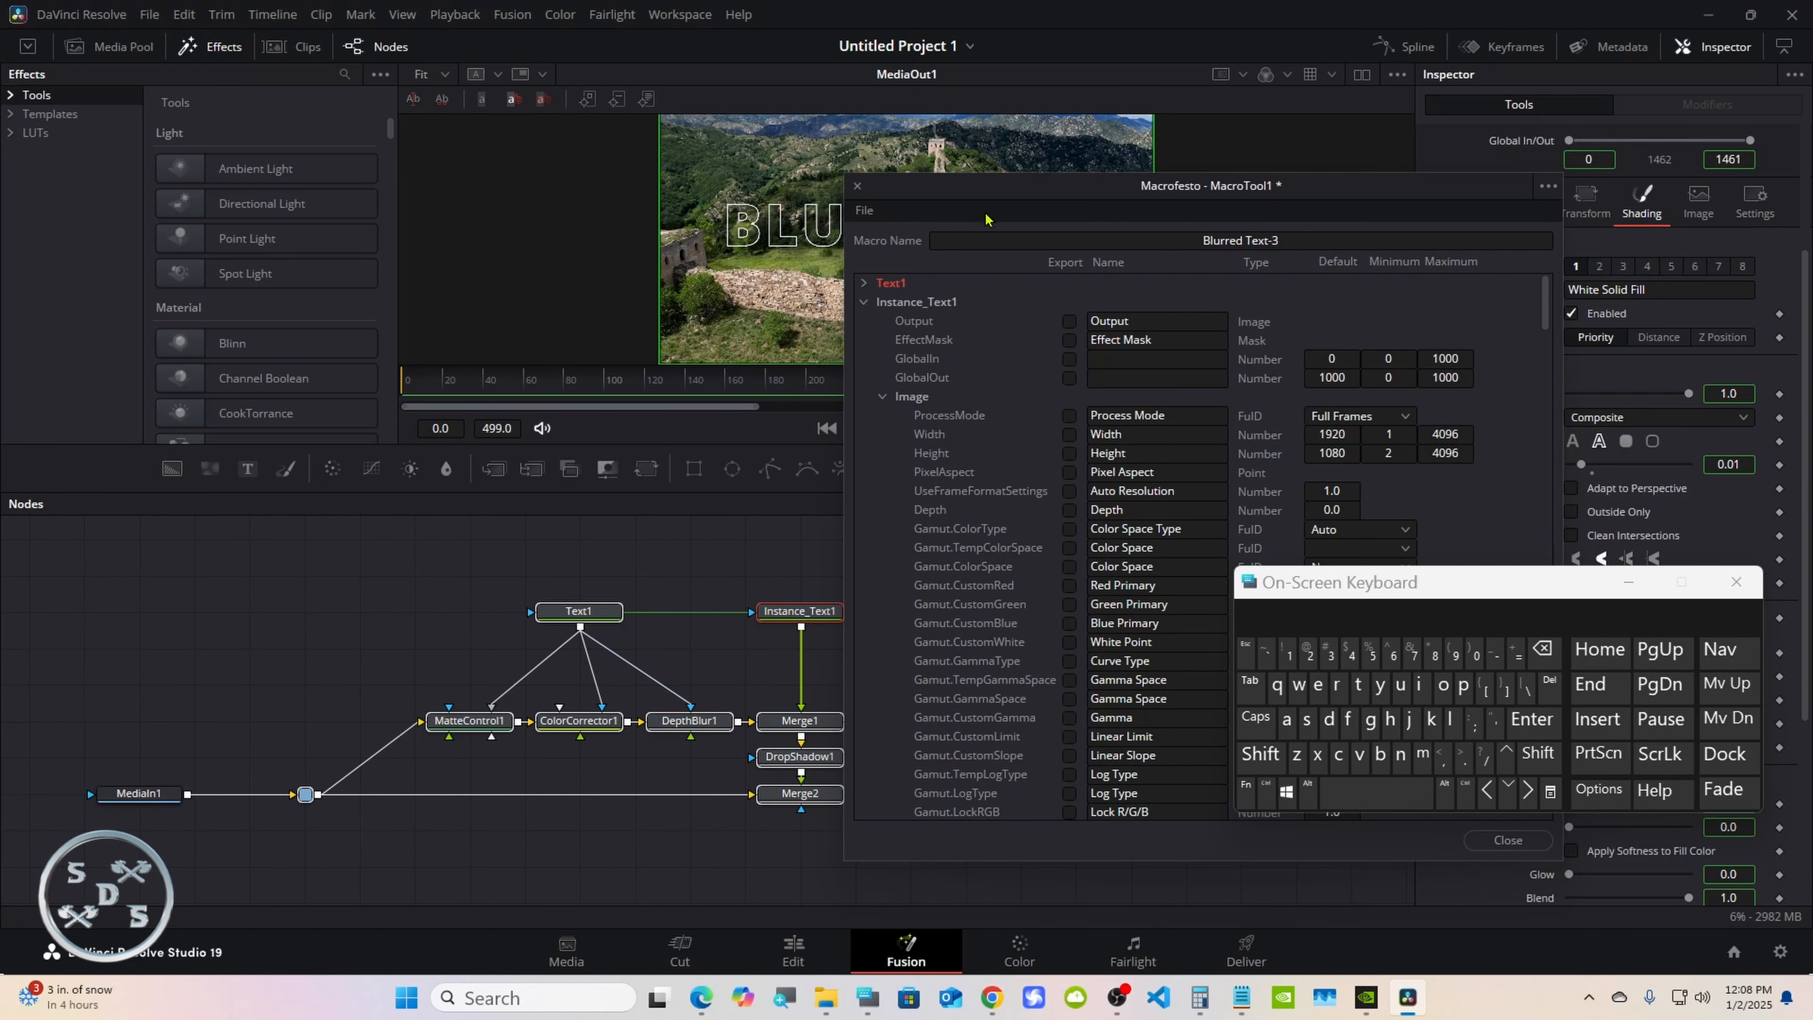
drag(991, 206, 812, 208)
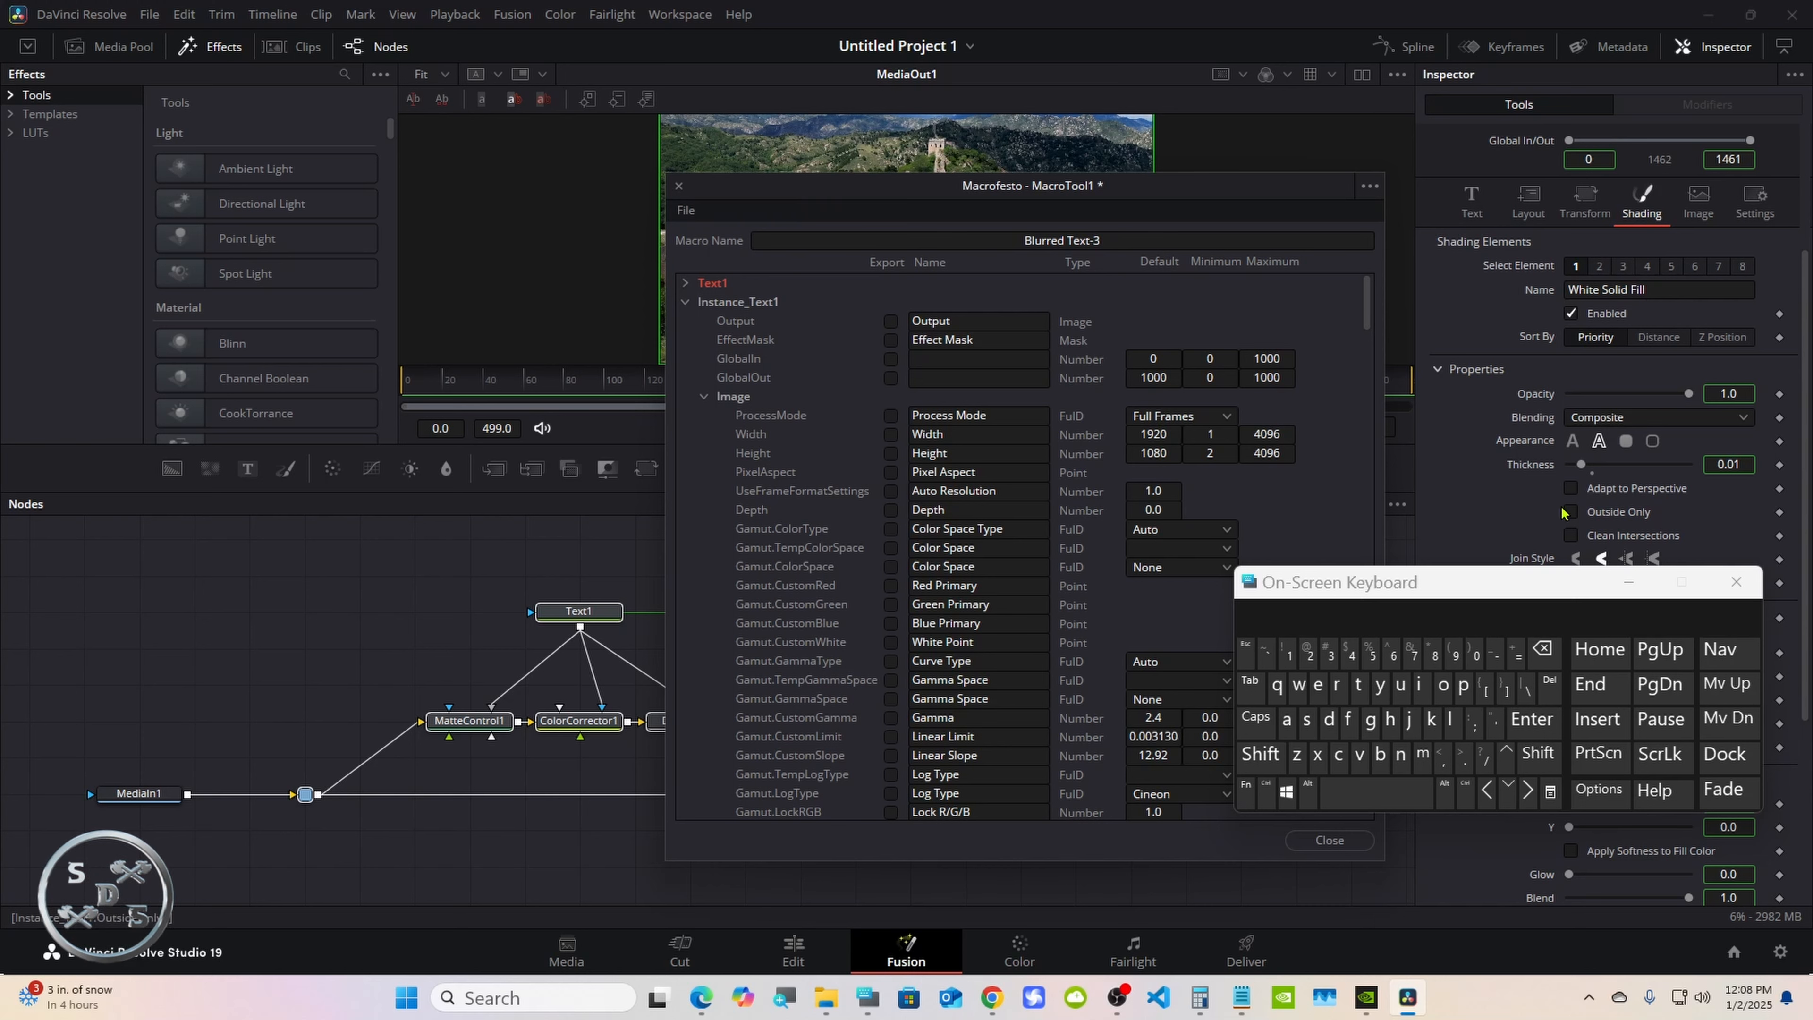
scroll(1126, 412, down, 3)
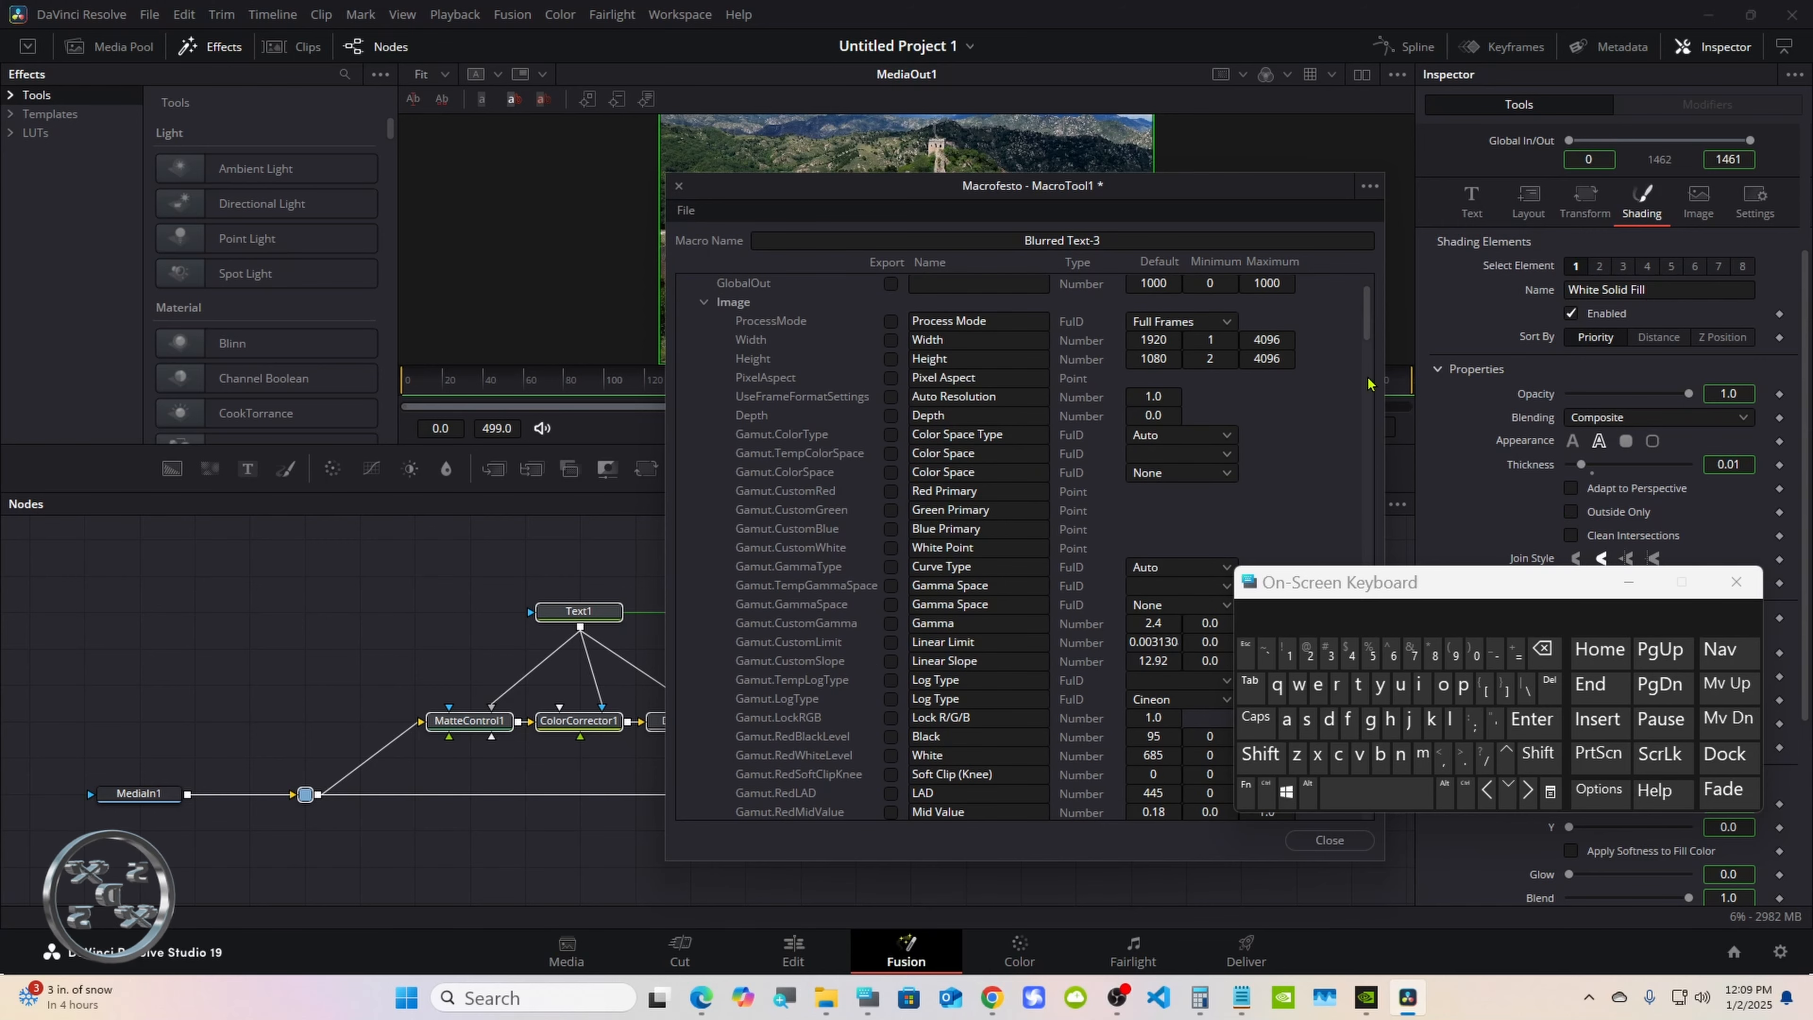
scroll(1368, 383, up, 5)
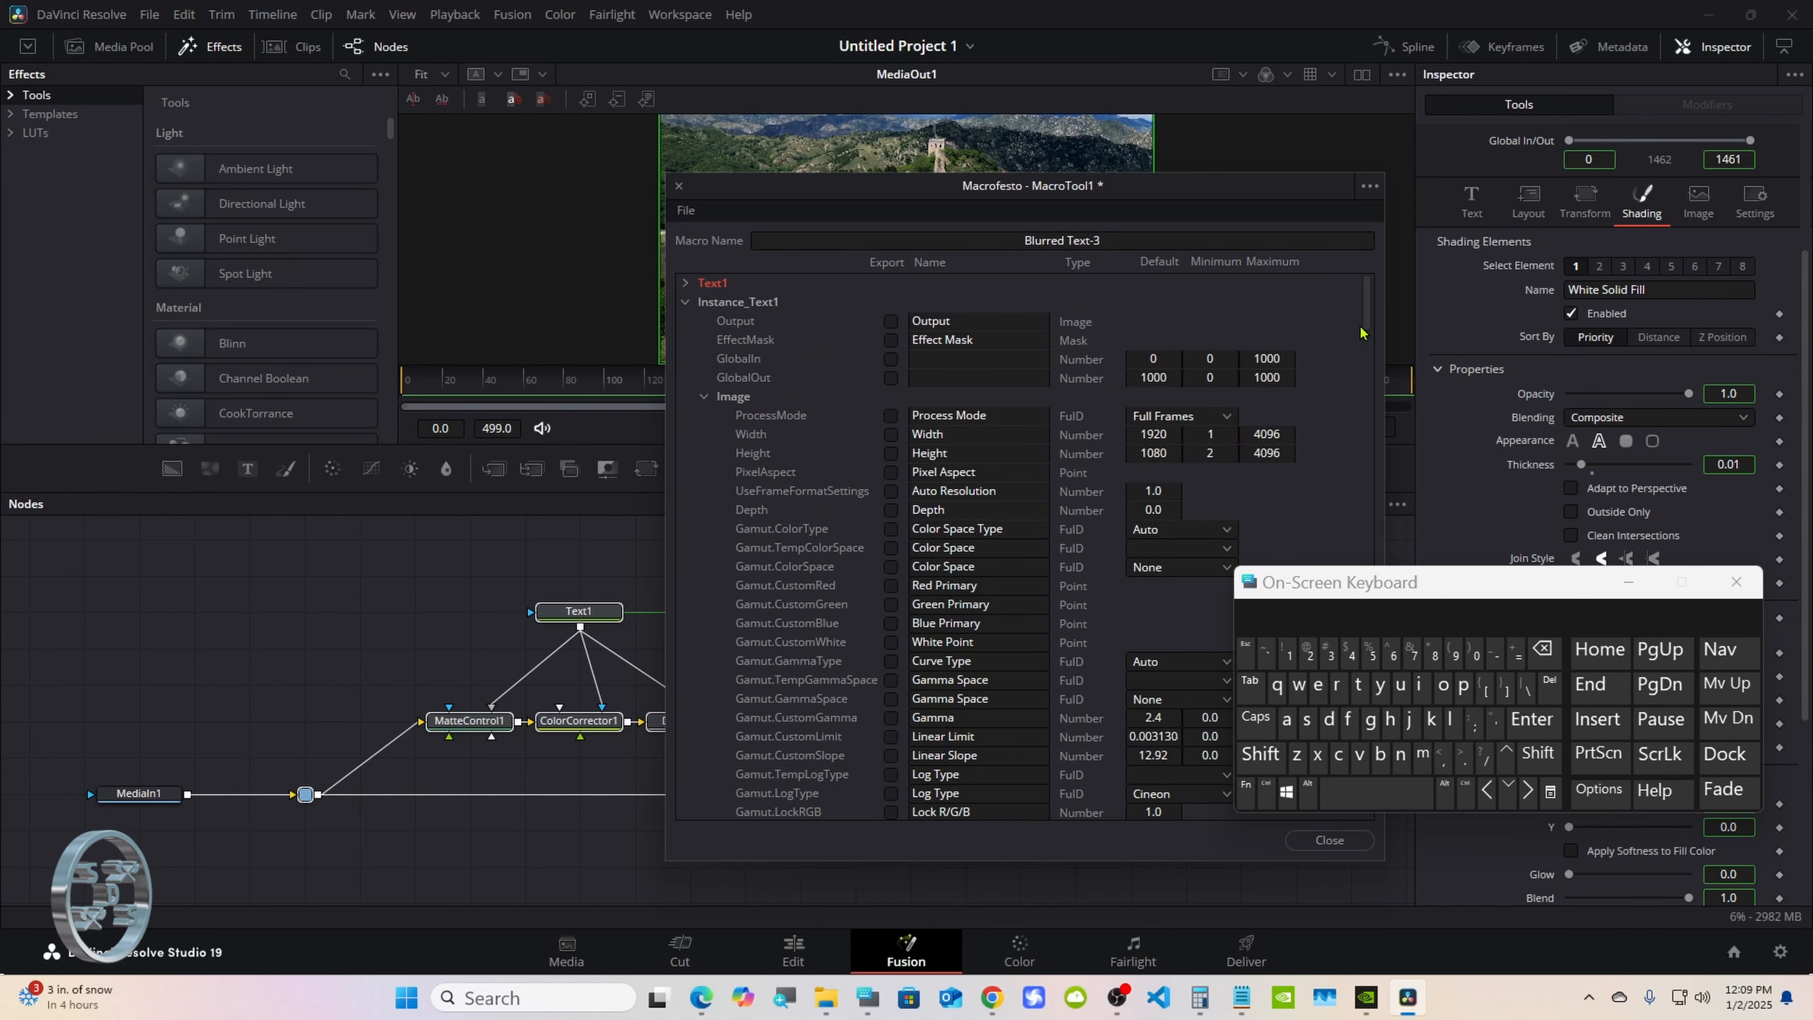
Export Thickness and Outside Only from Instance_Text1's Shading parameters.
click(707, 396)
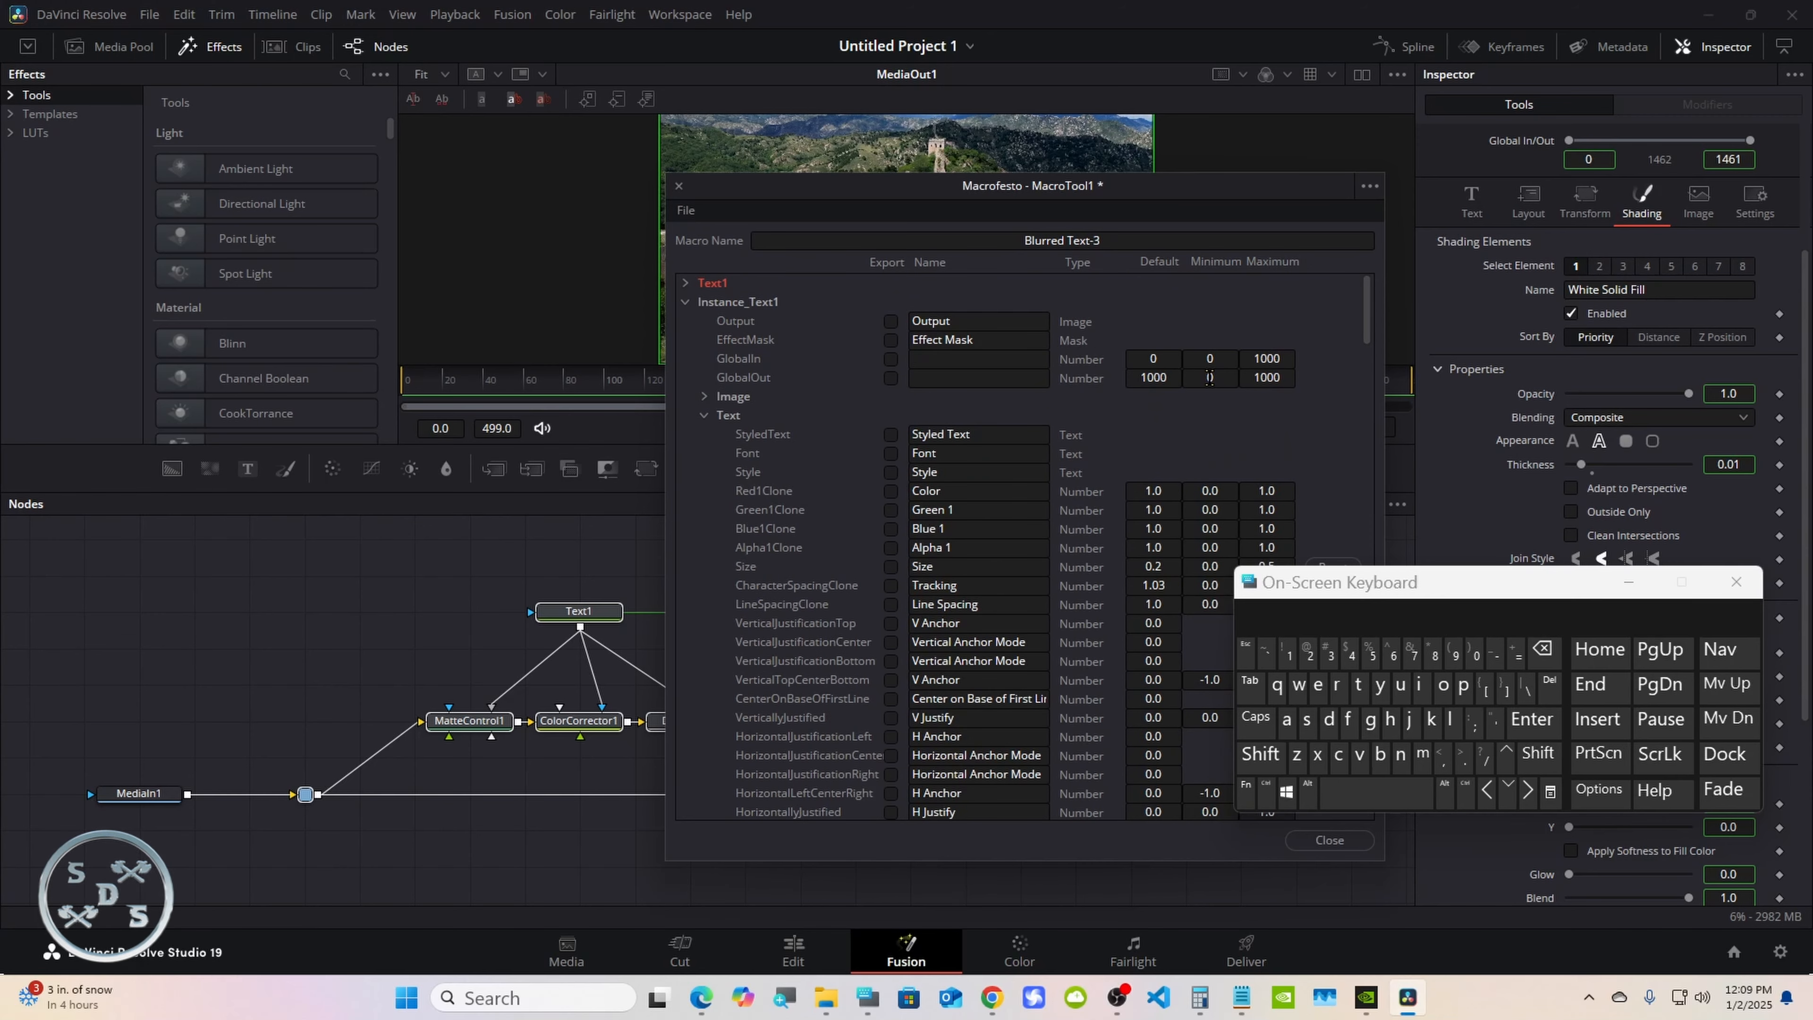
click(705, 415)
click(706, 434)
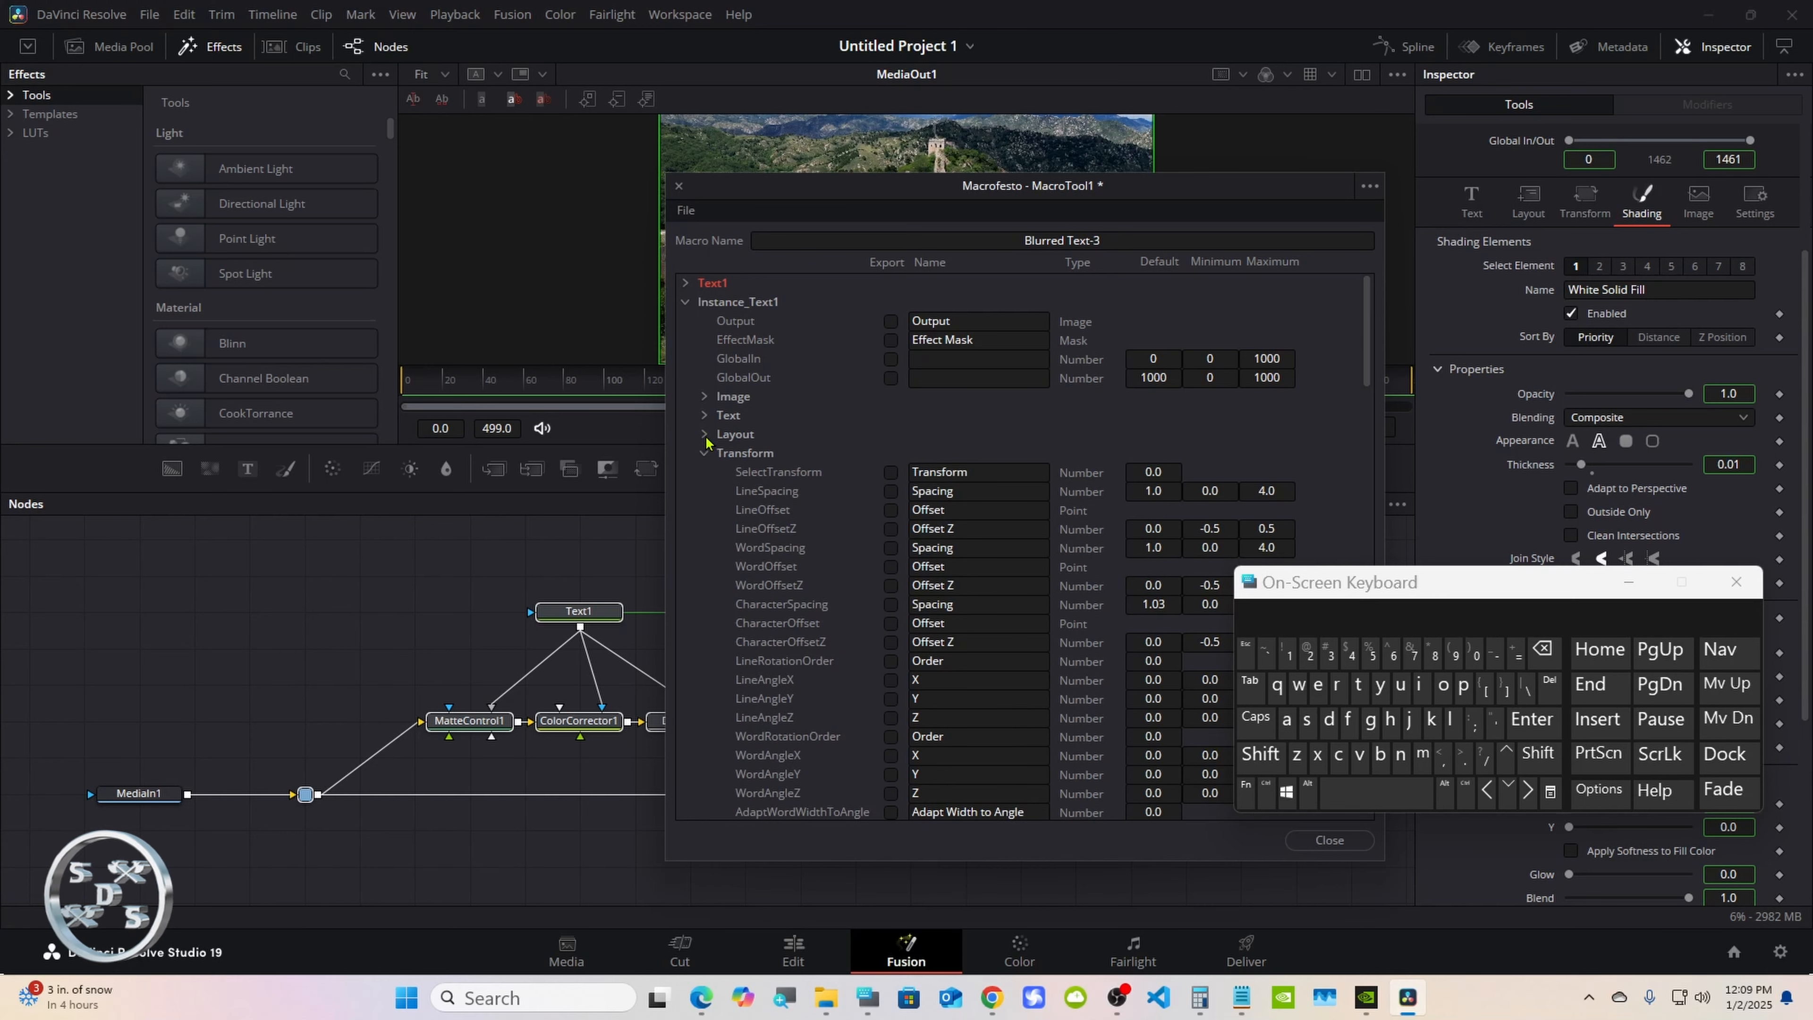
click(706, 453)
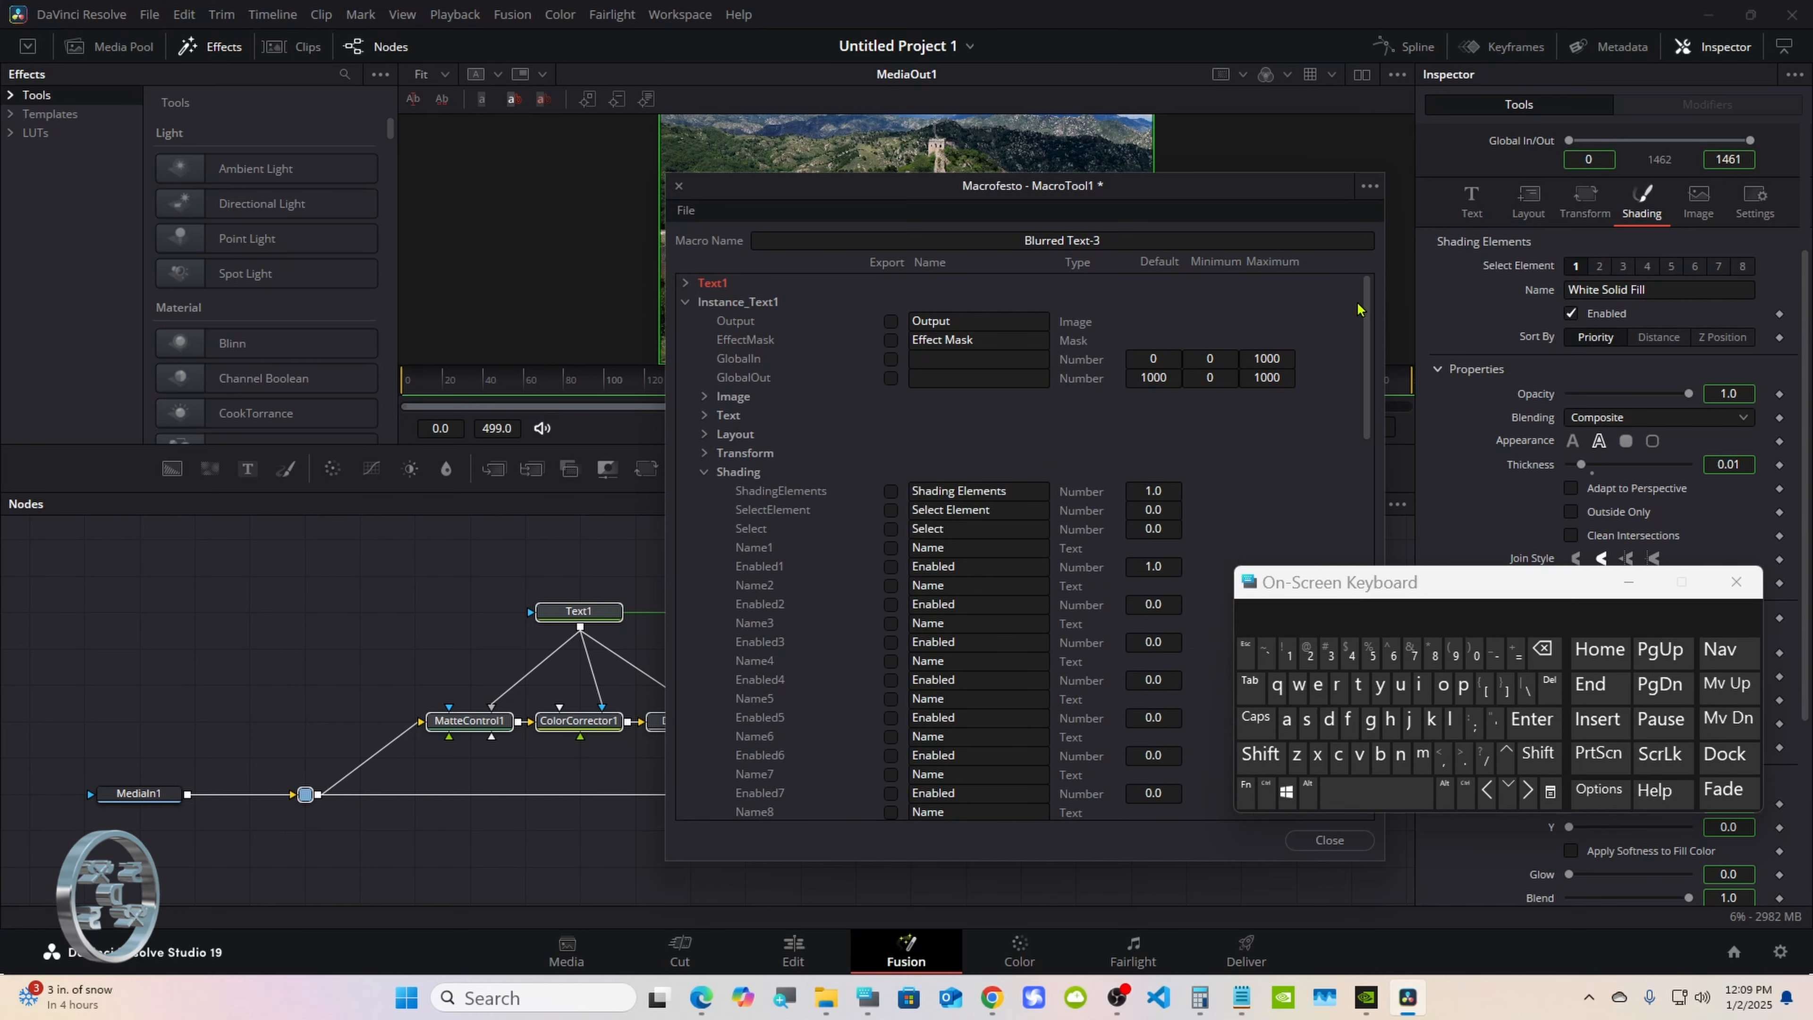
scroll(1360, 314, down, 3)
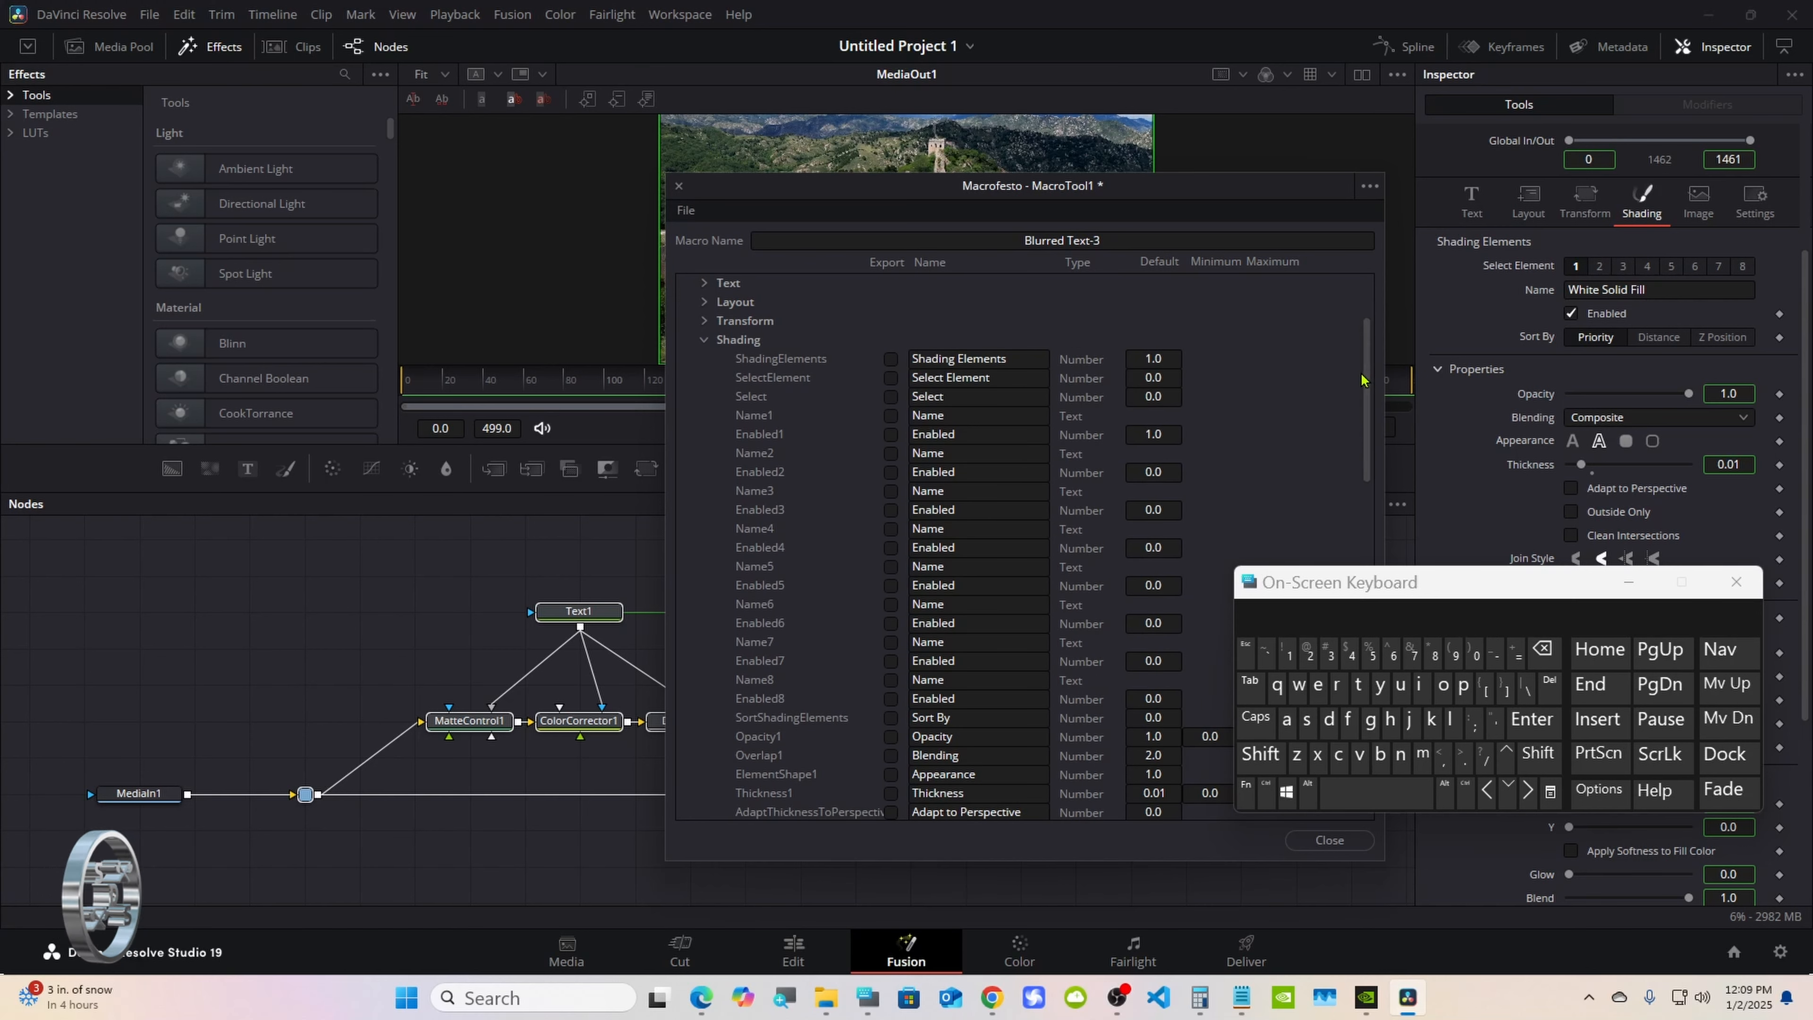
drag(1366, 378, 1361, 407)
scroll(1360, 405, down, 2)
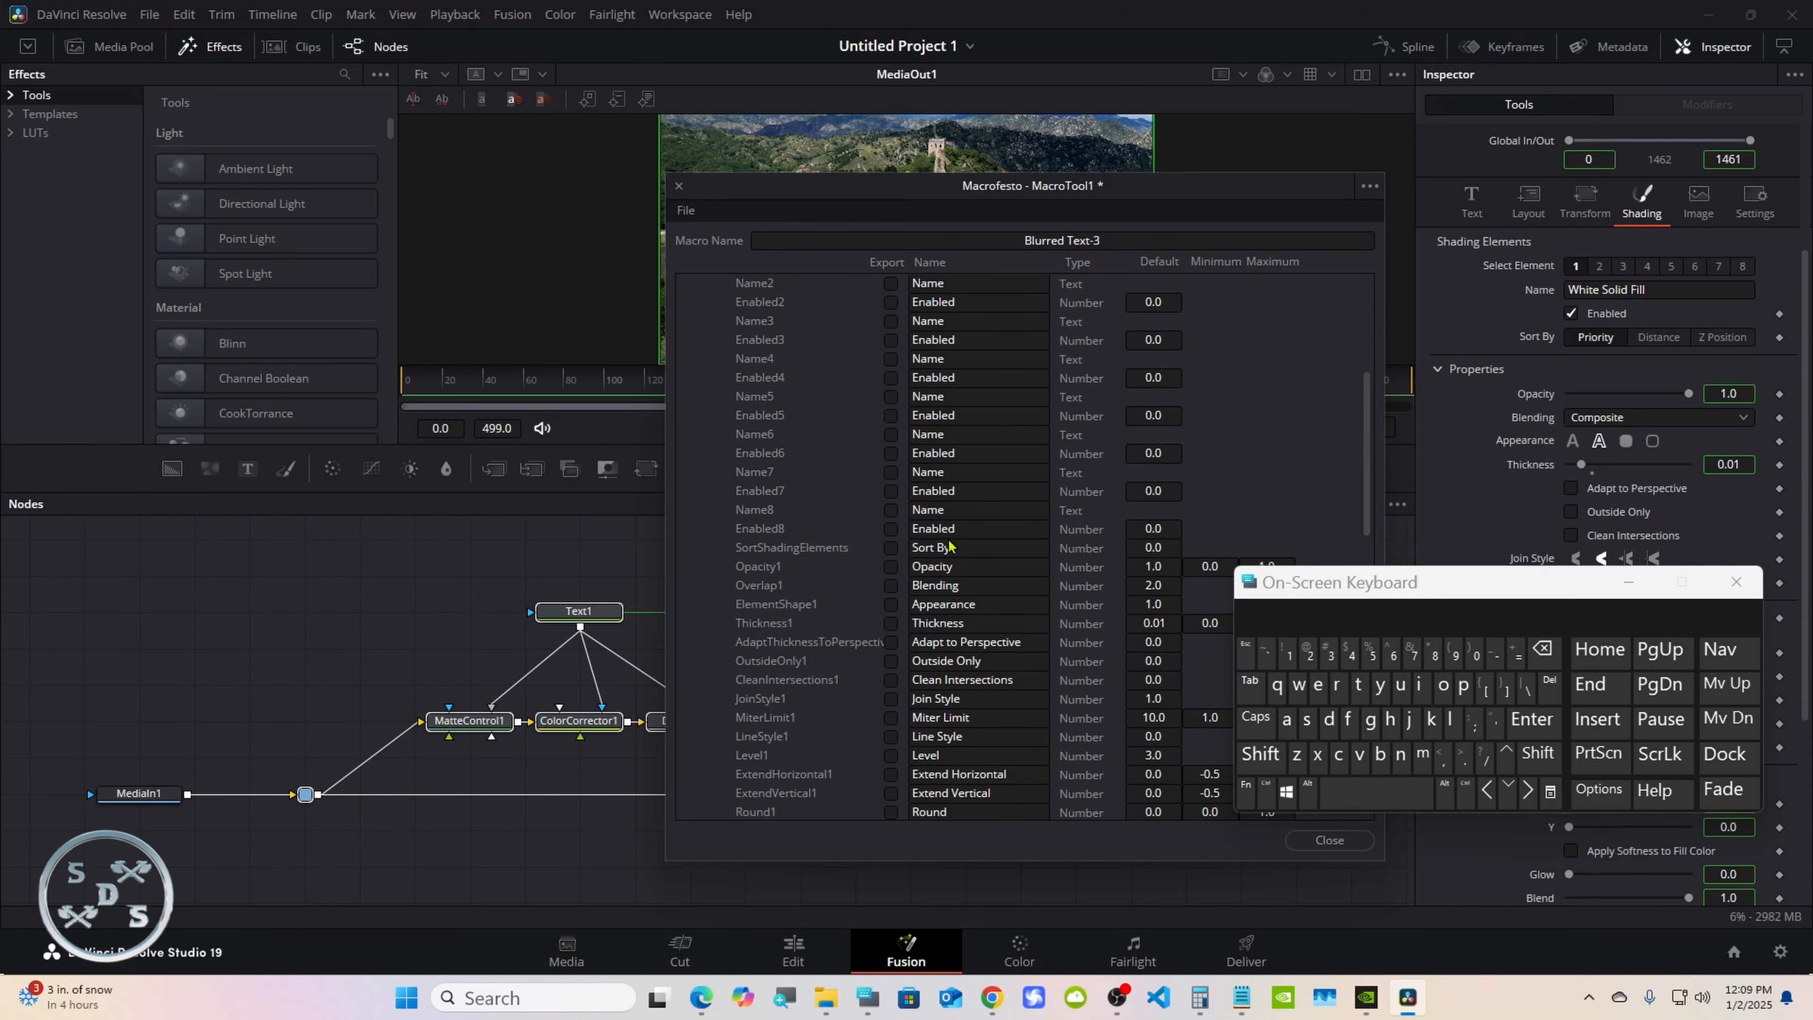
click(891, 623)
click(892, 663)
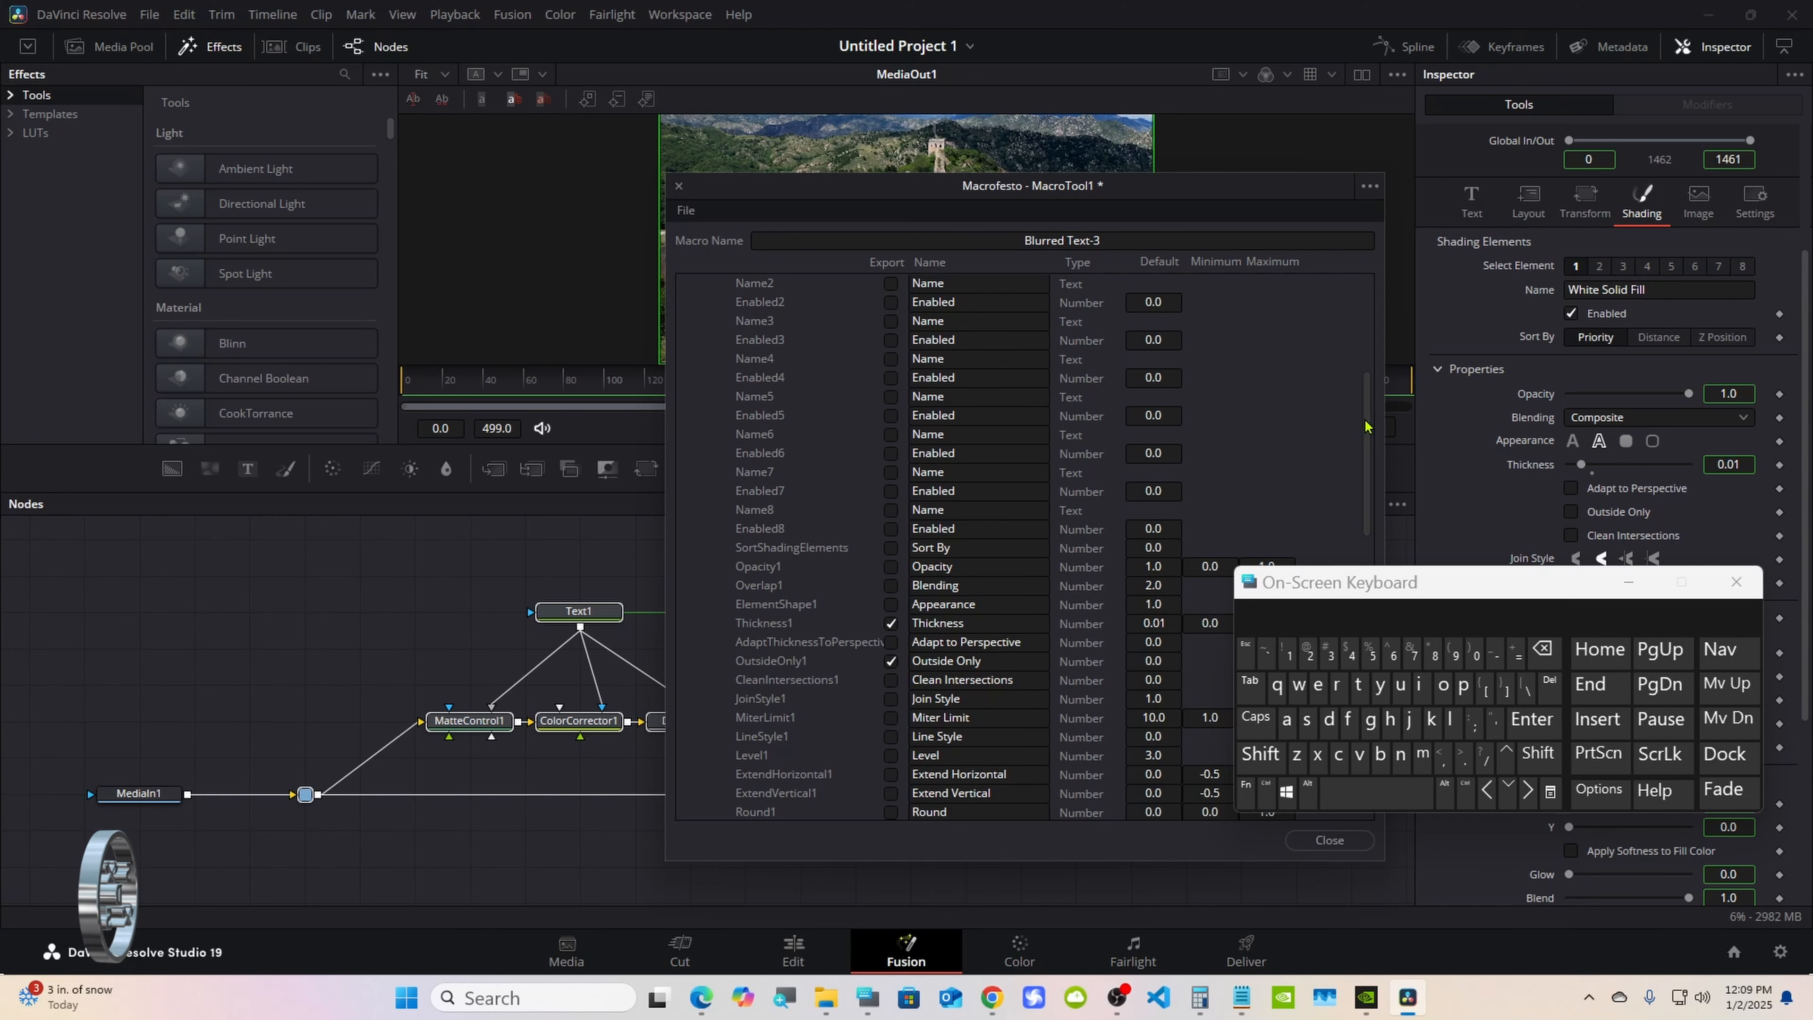
Export DepthBlur1's Filter, Blur Channel and Blur Size parameters and collapse its list.
drag(1367, 425, 1349, 307)
click(686, 302)
click(685, 323)
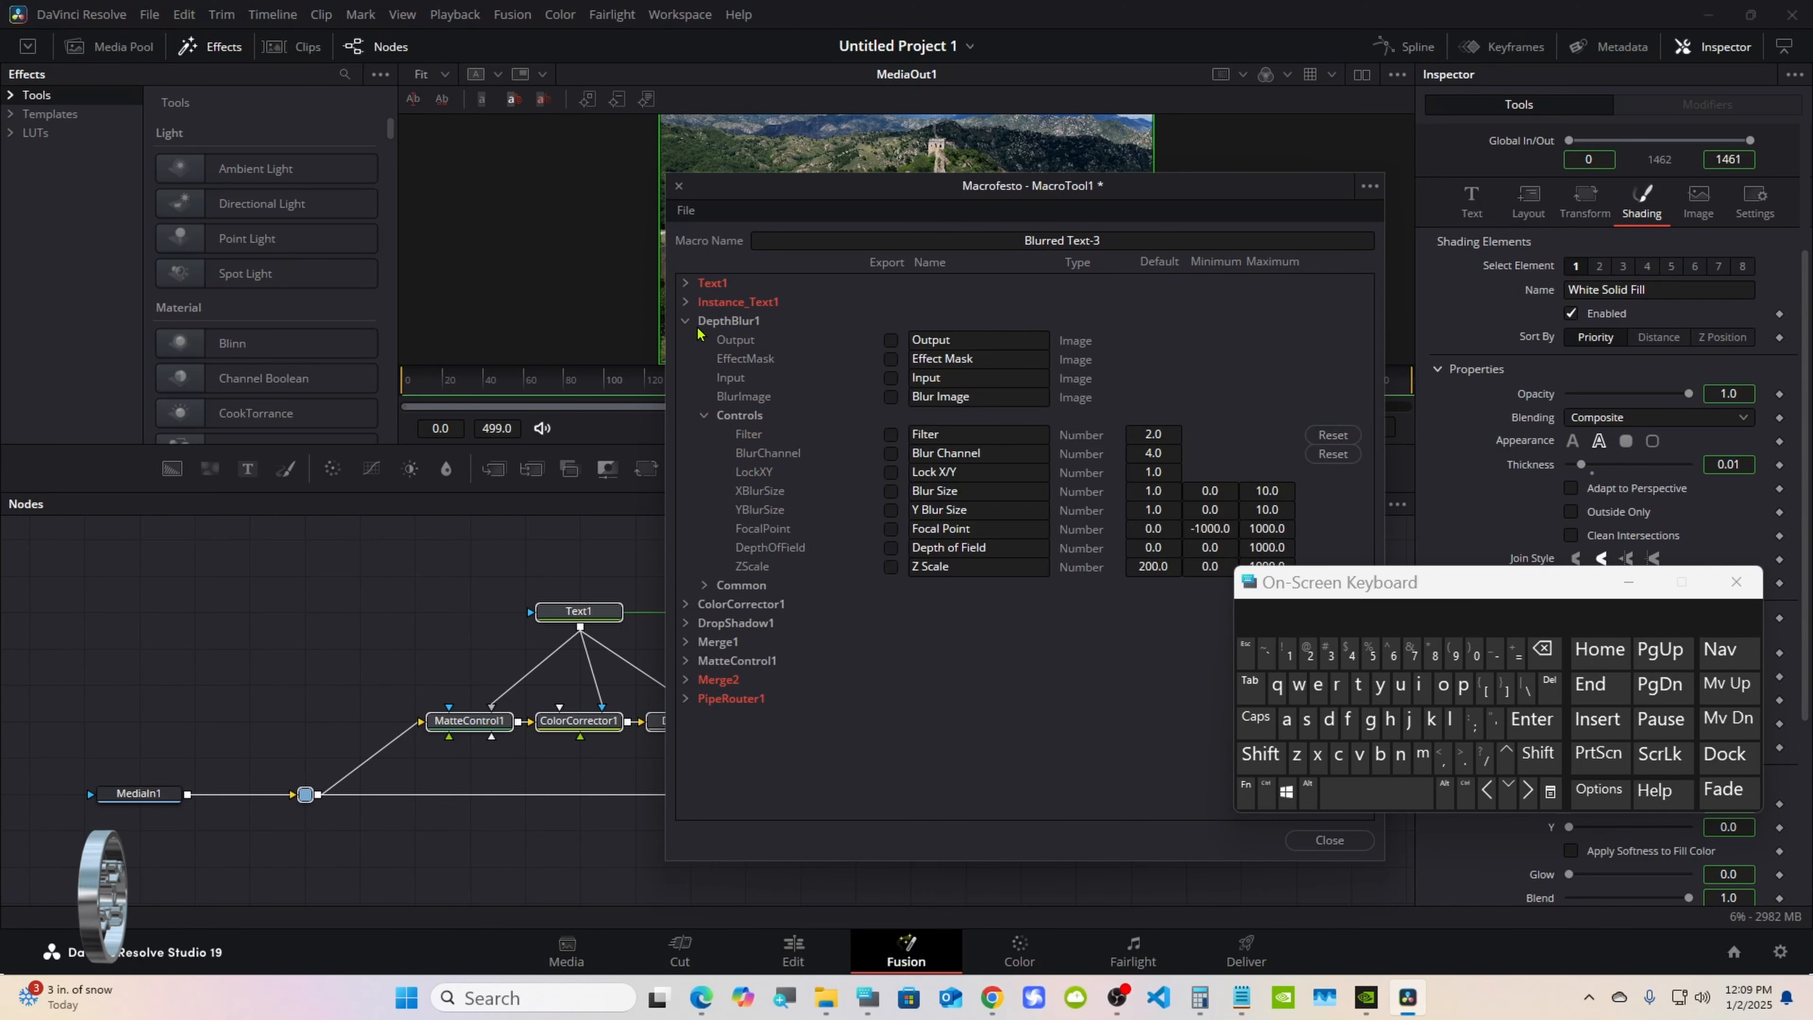
mouse_move(856, 187)
mouse_down()
mouse_move(973, 190)
mouse_move(829, 189)
mouse_up()
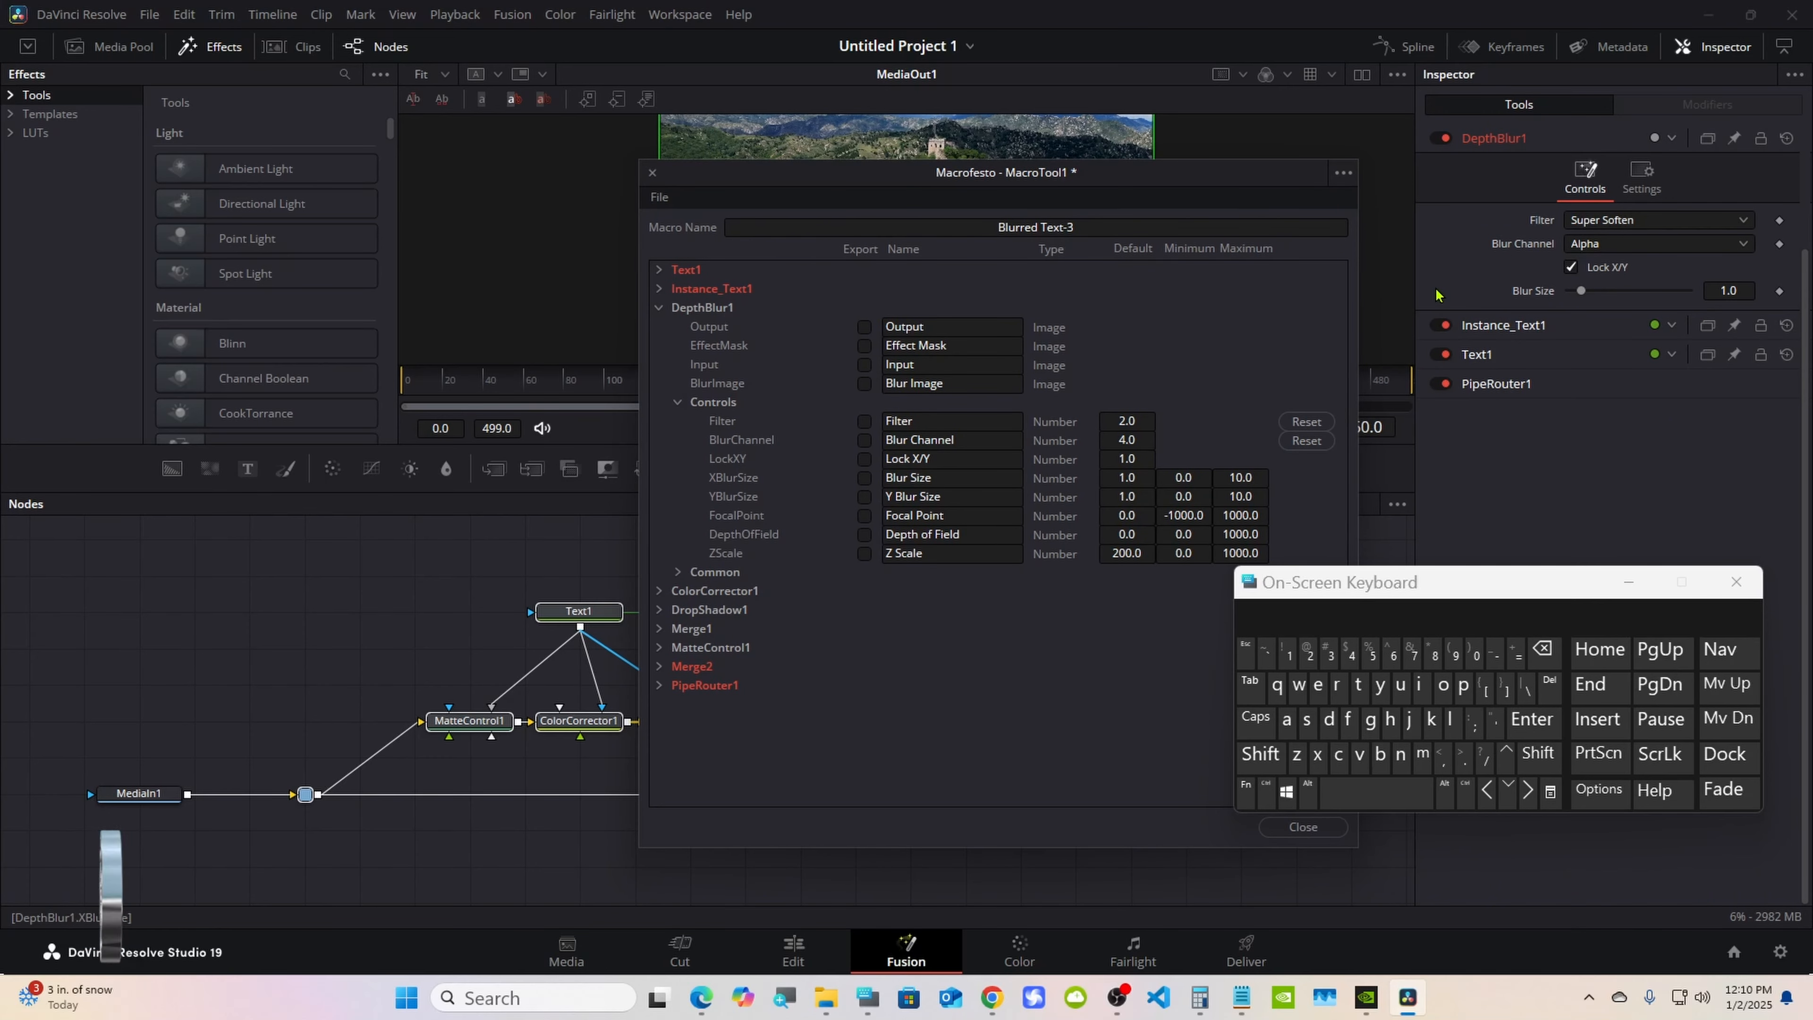
click(864, 421)
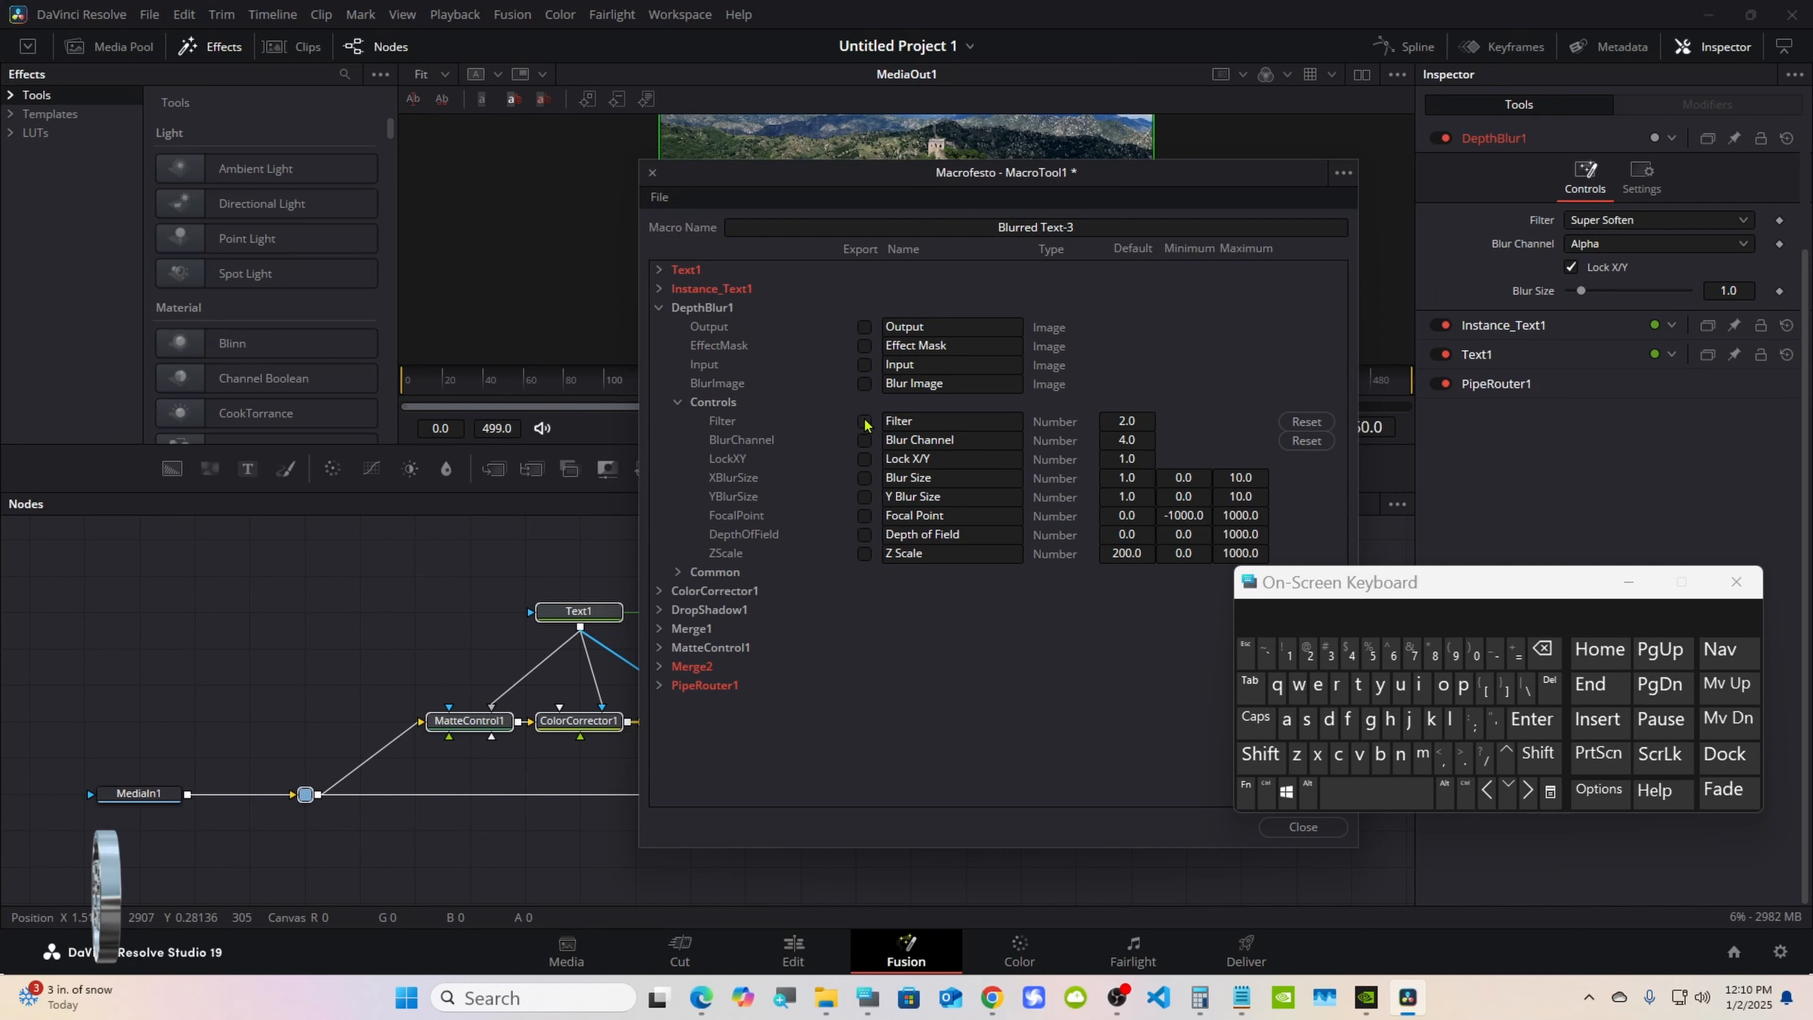
click(864, 440)
click(864, 478)
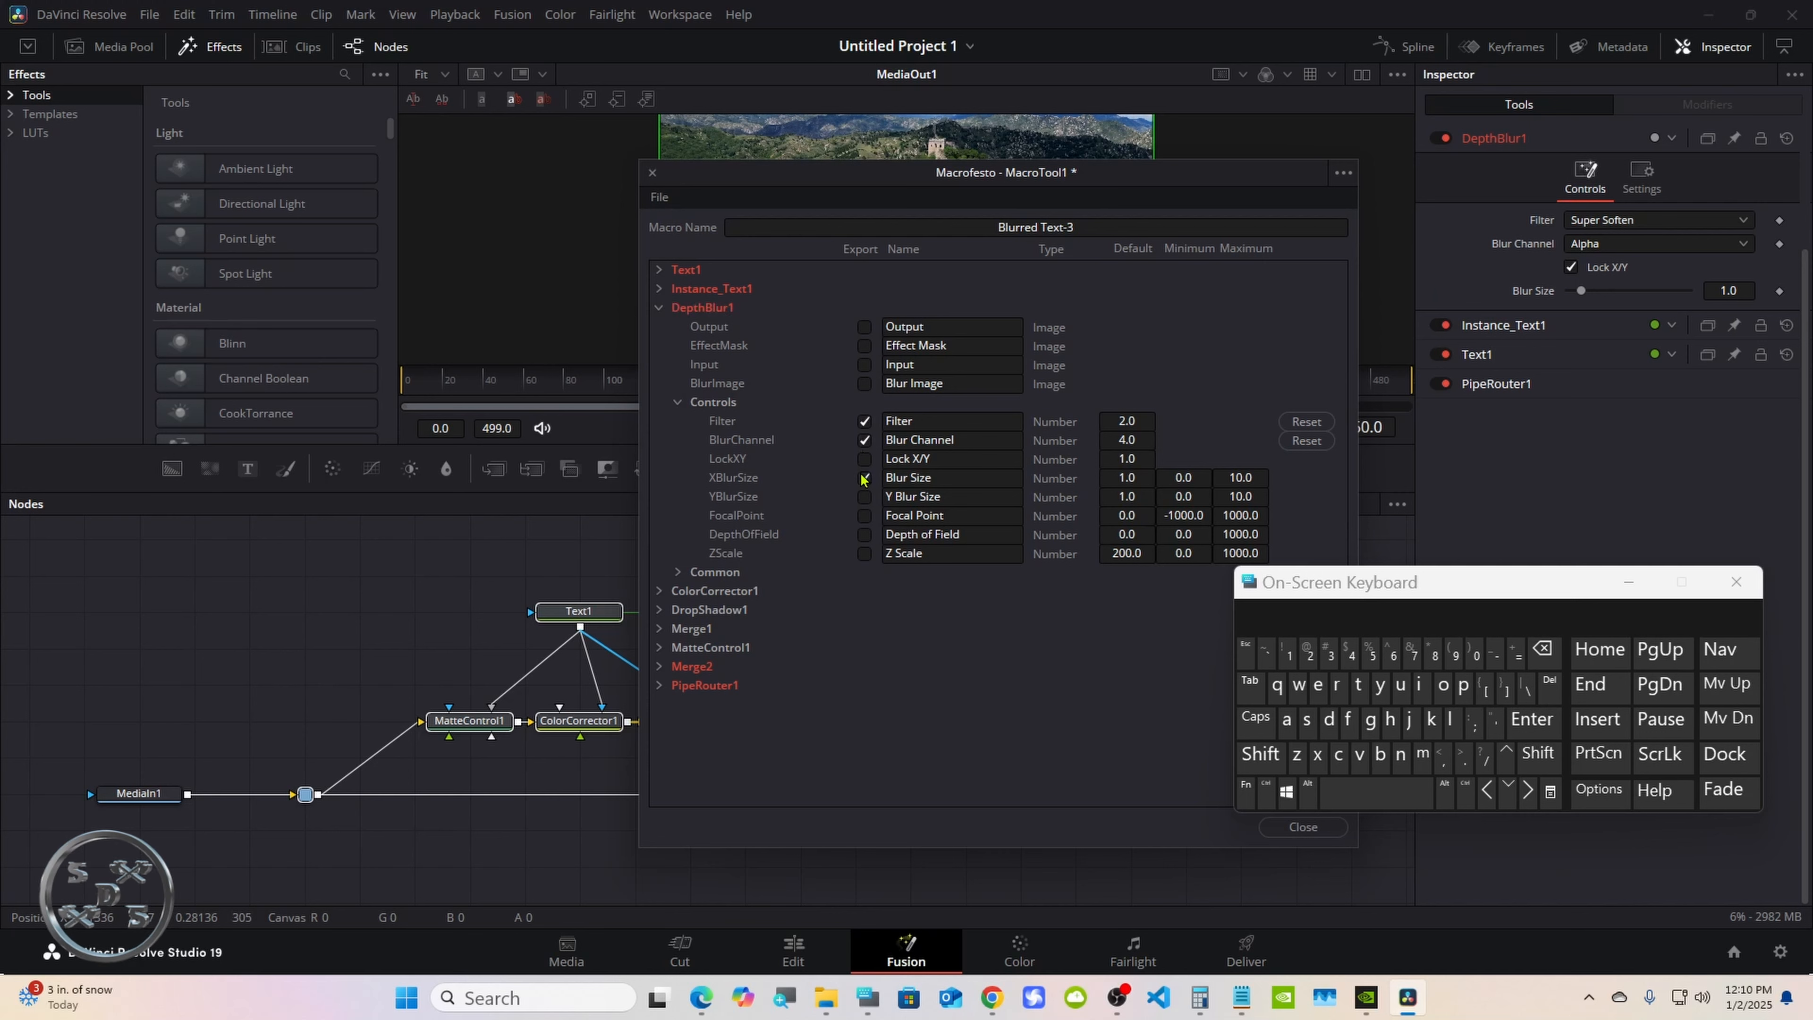
click(678, 402)
click(658, 307)
Export ColorCorrector1's Menu, Range, first-wheel Hue, Saturation, Tint Angle and Tint Length, plus Wheel Range Dummy 1.
click(658, 326)
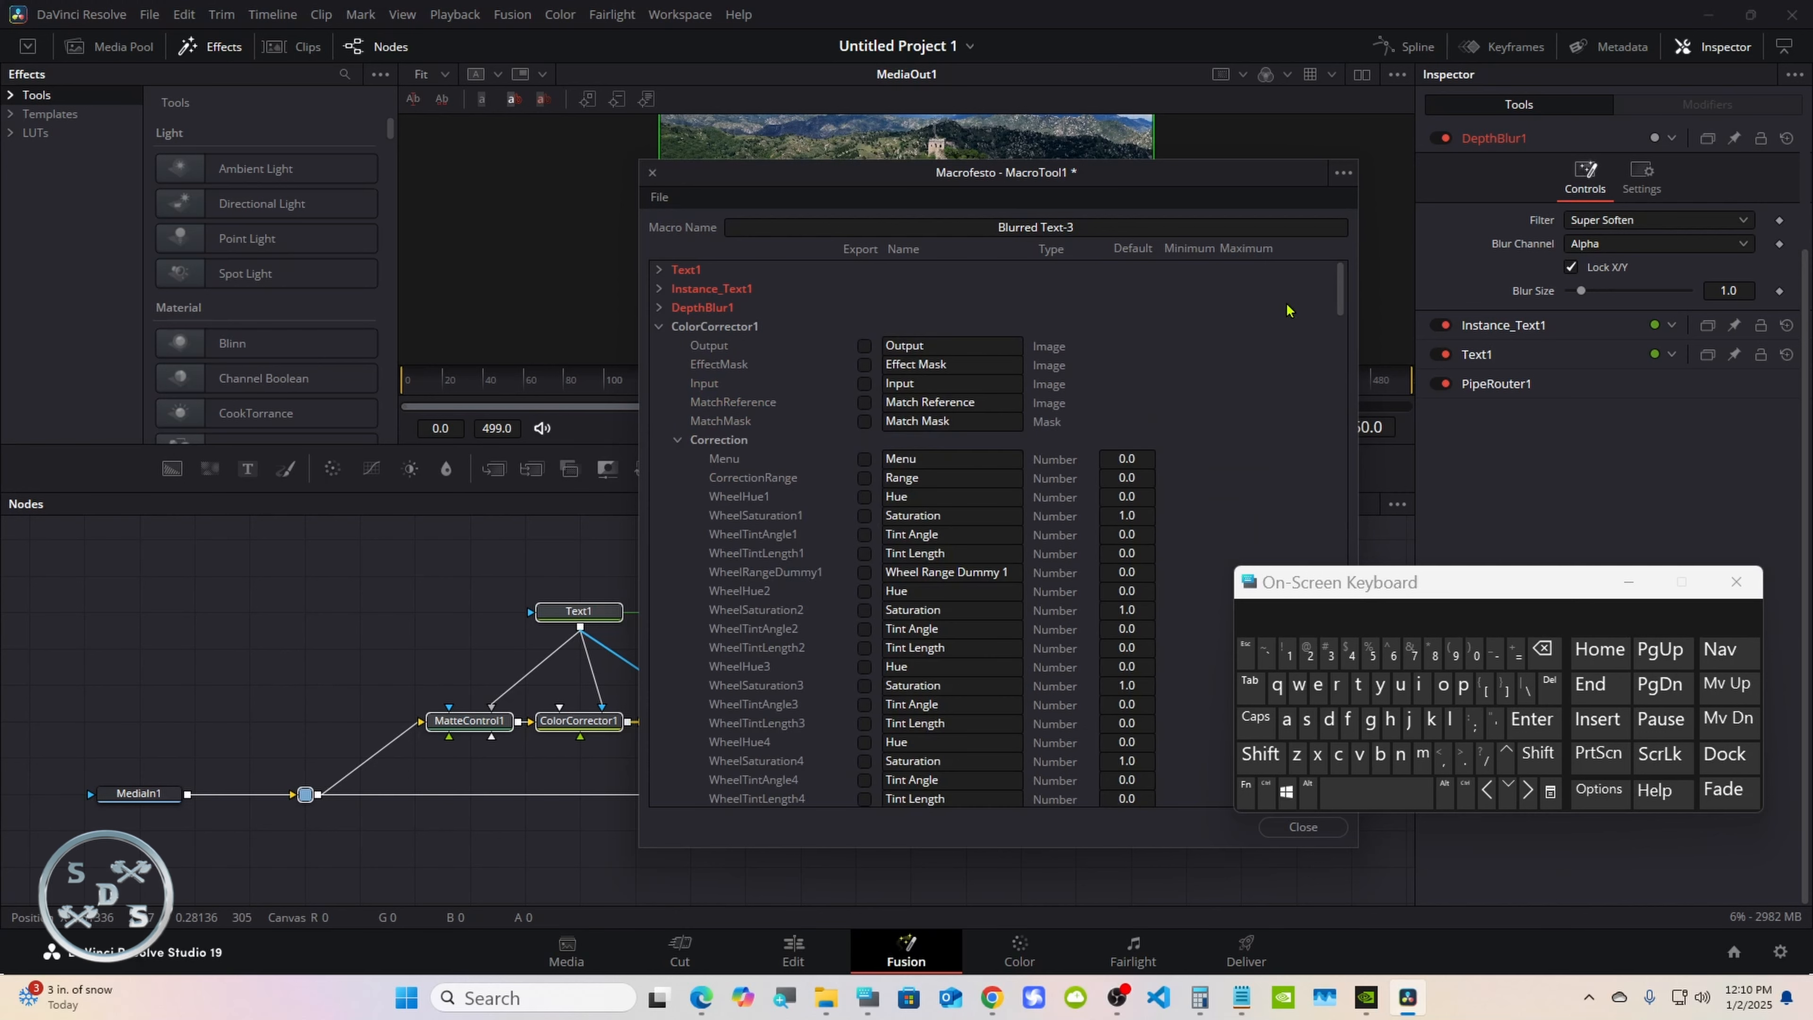
click(864, 460)
click(864, 478)
click(864, 496)
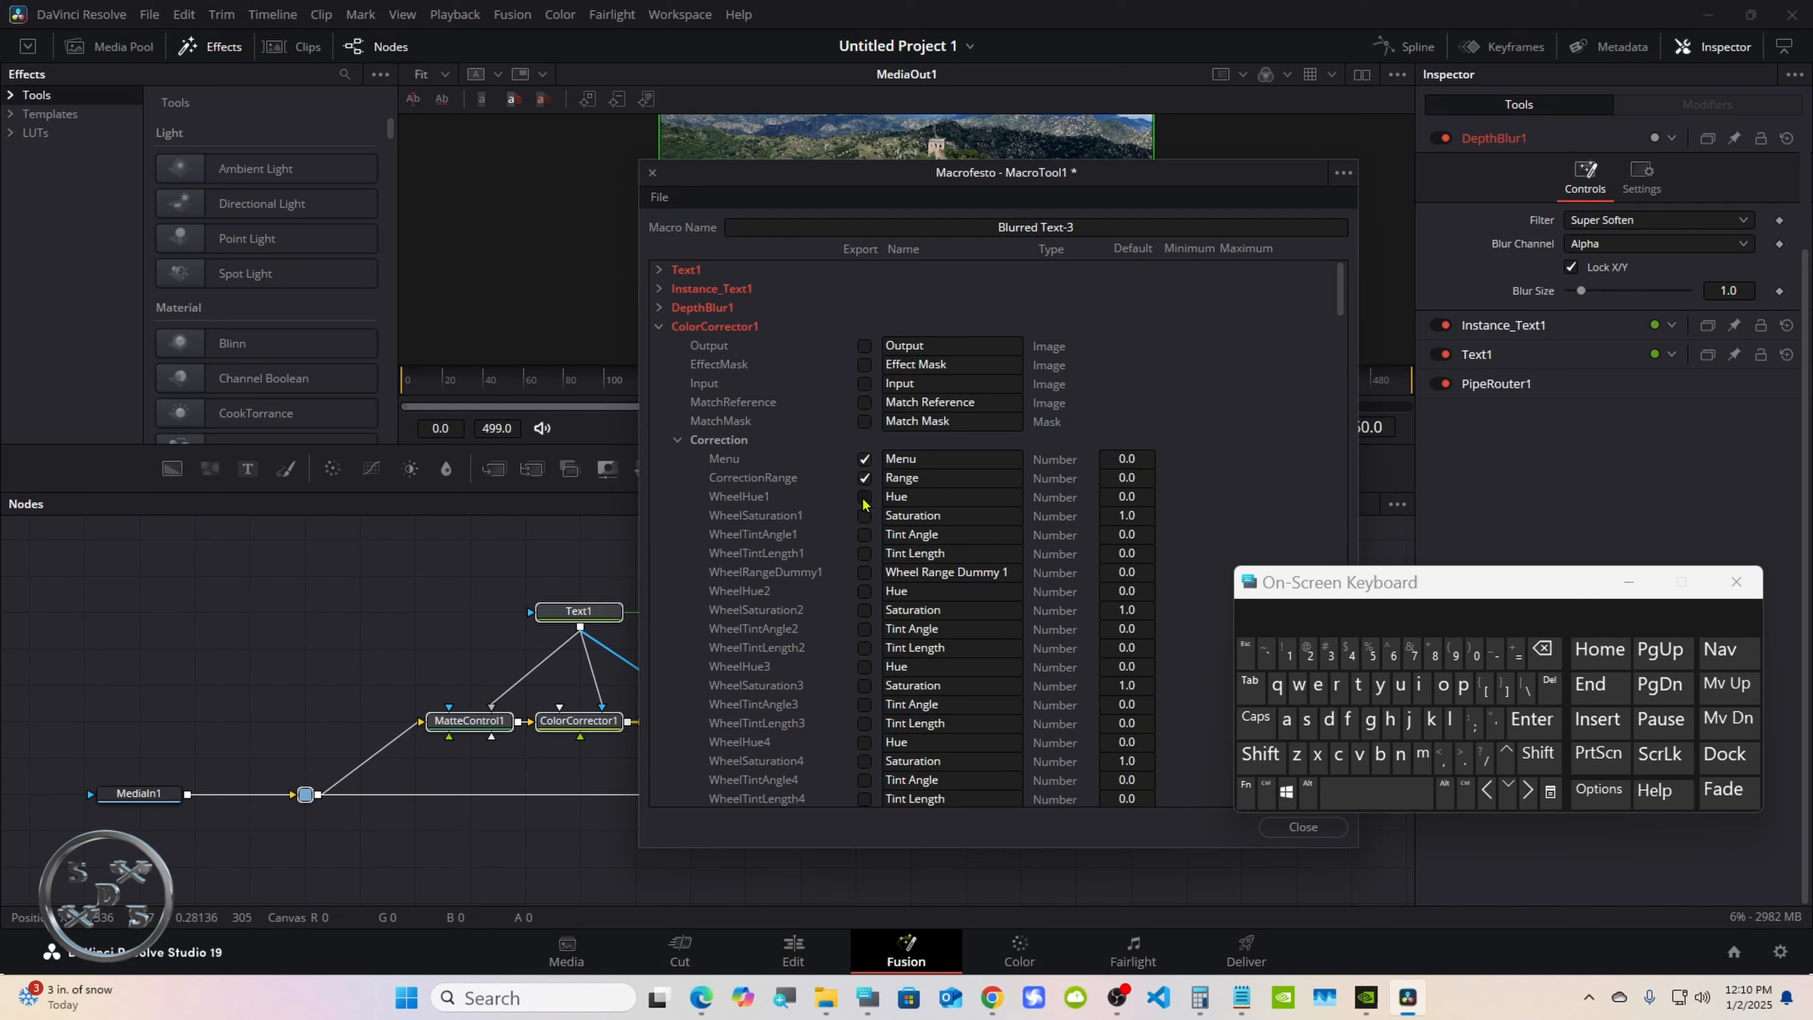
click(864, 515)
click(864, 534)
click(863, 553)
click(864, 573)
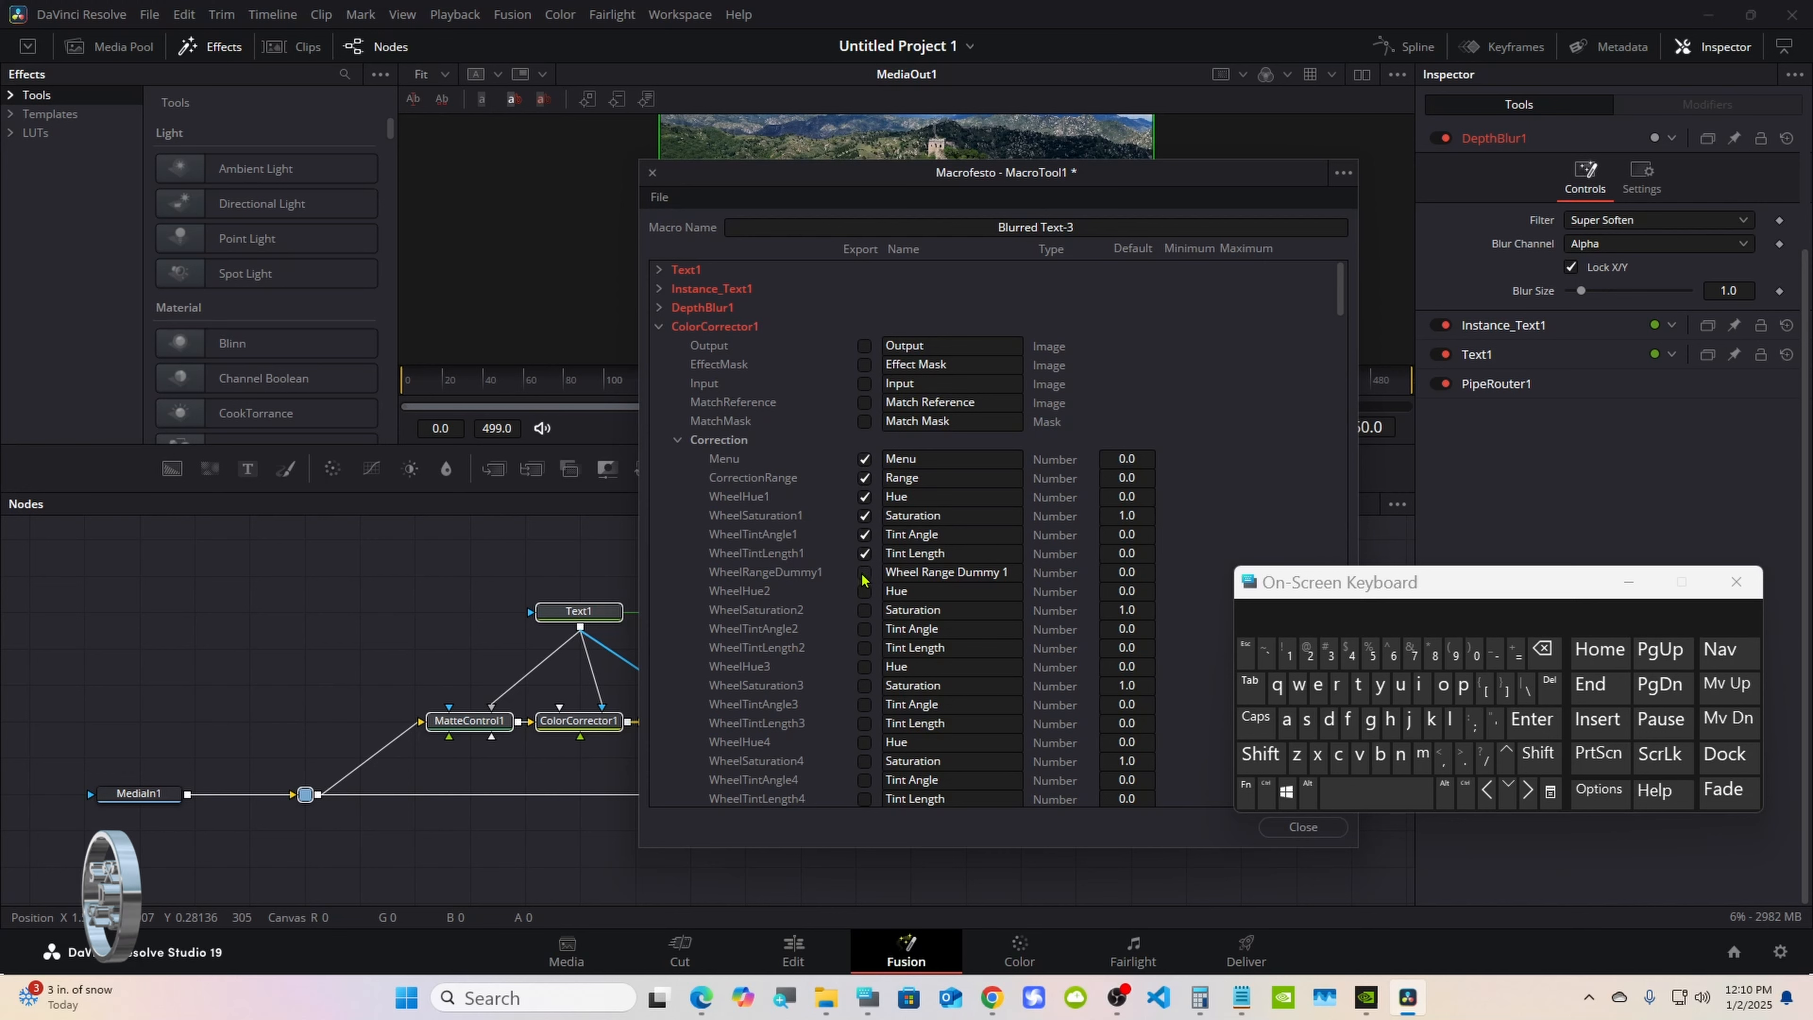
Export ColorCorrector1's Channel parameter and display that node's correction settings for comparison.
scroll(1338, 285, down, 1)
scroll(1339, 285, down, 7)
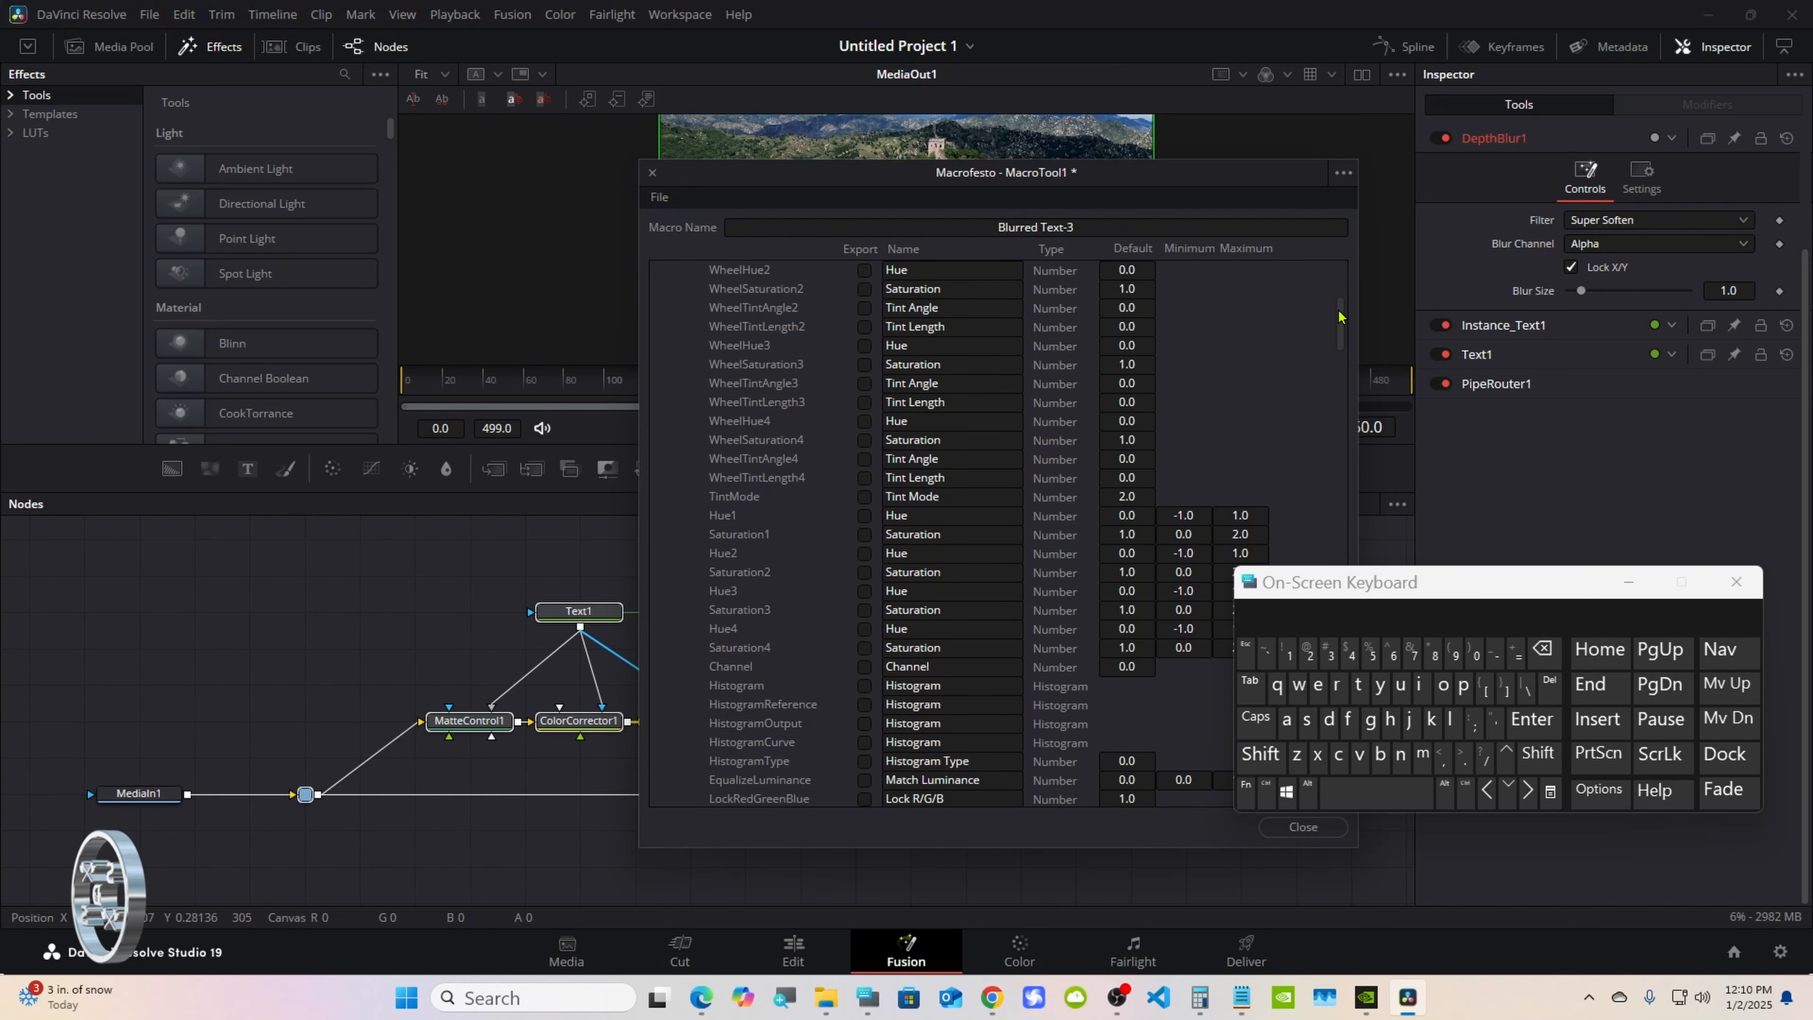
click(862, 591)
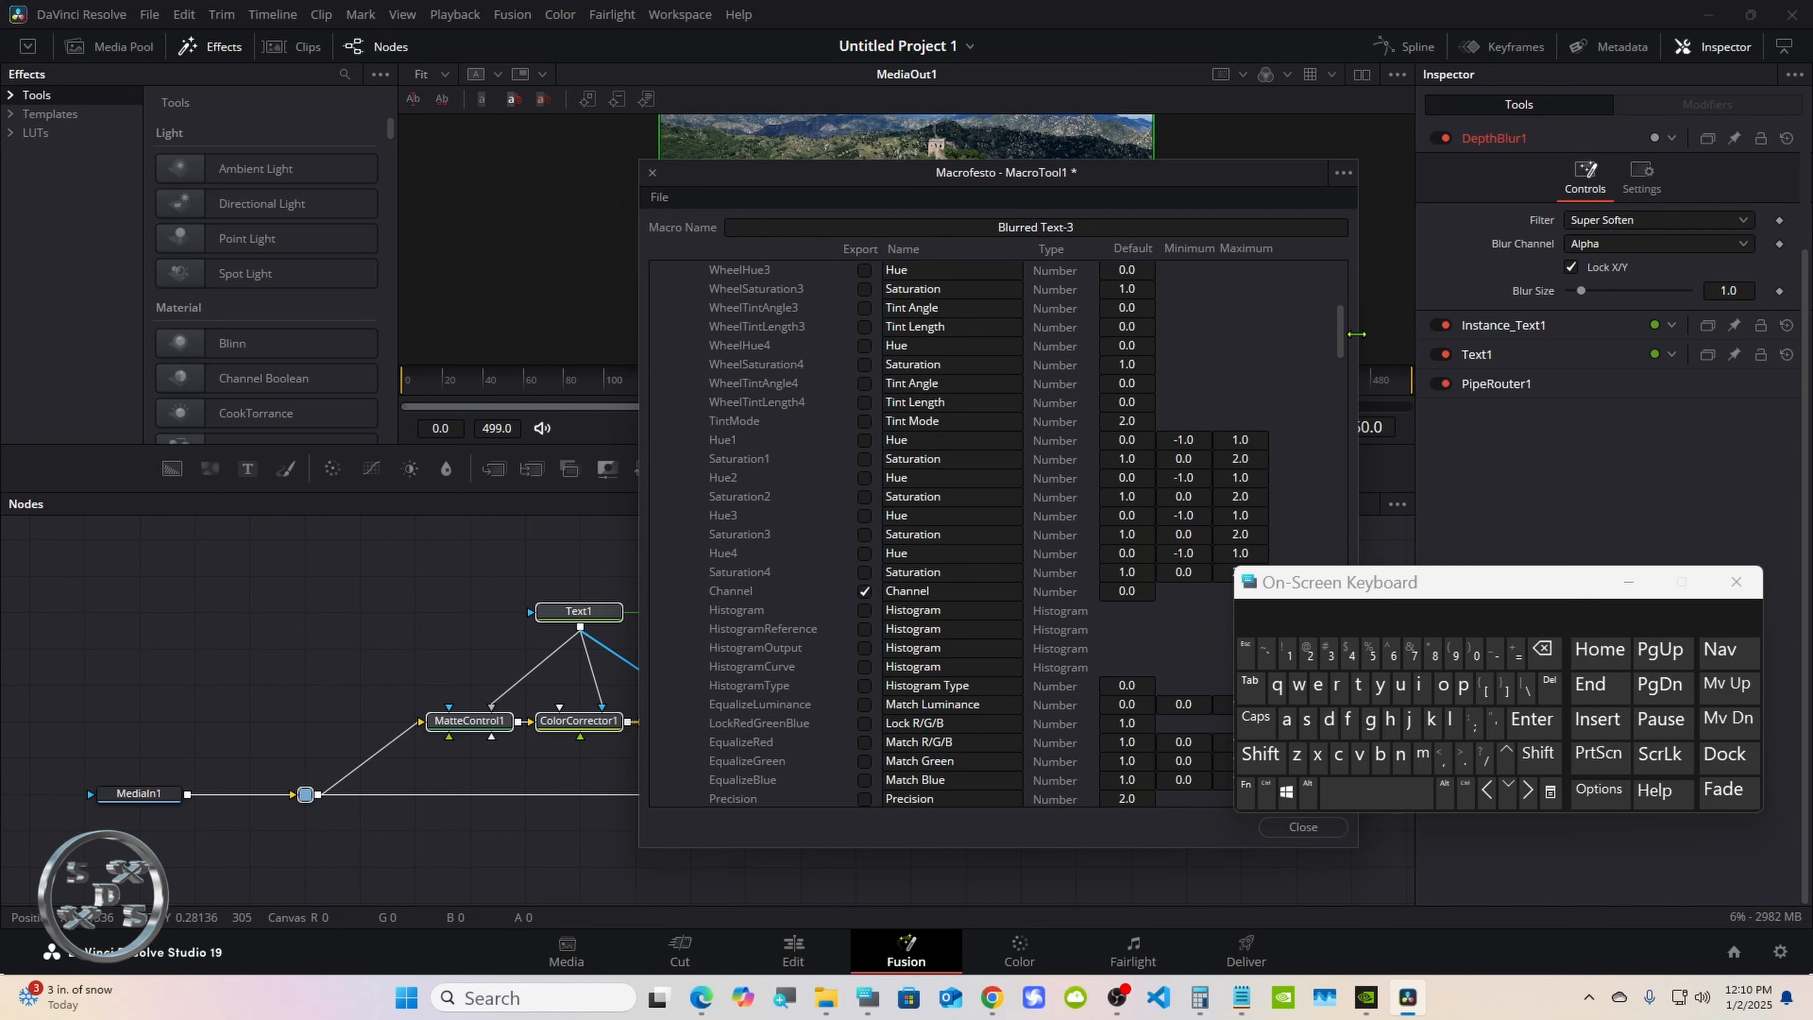
scroll(1340, 333, down, 2)
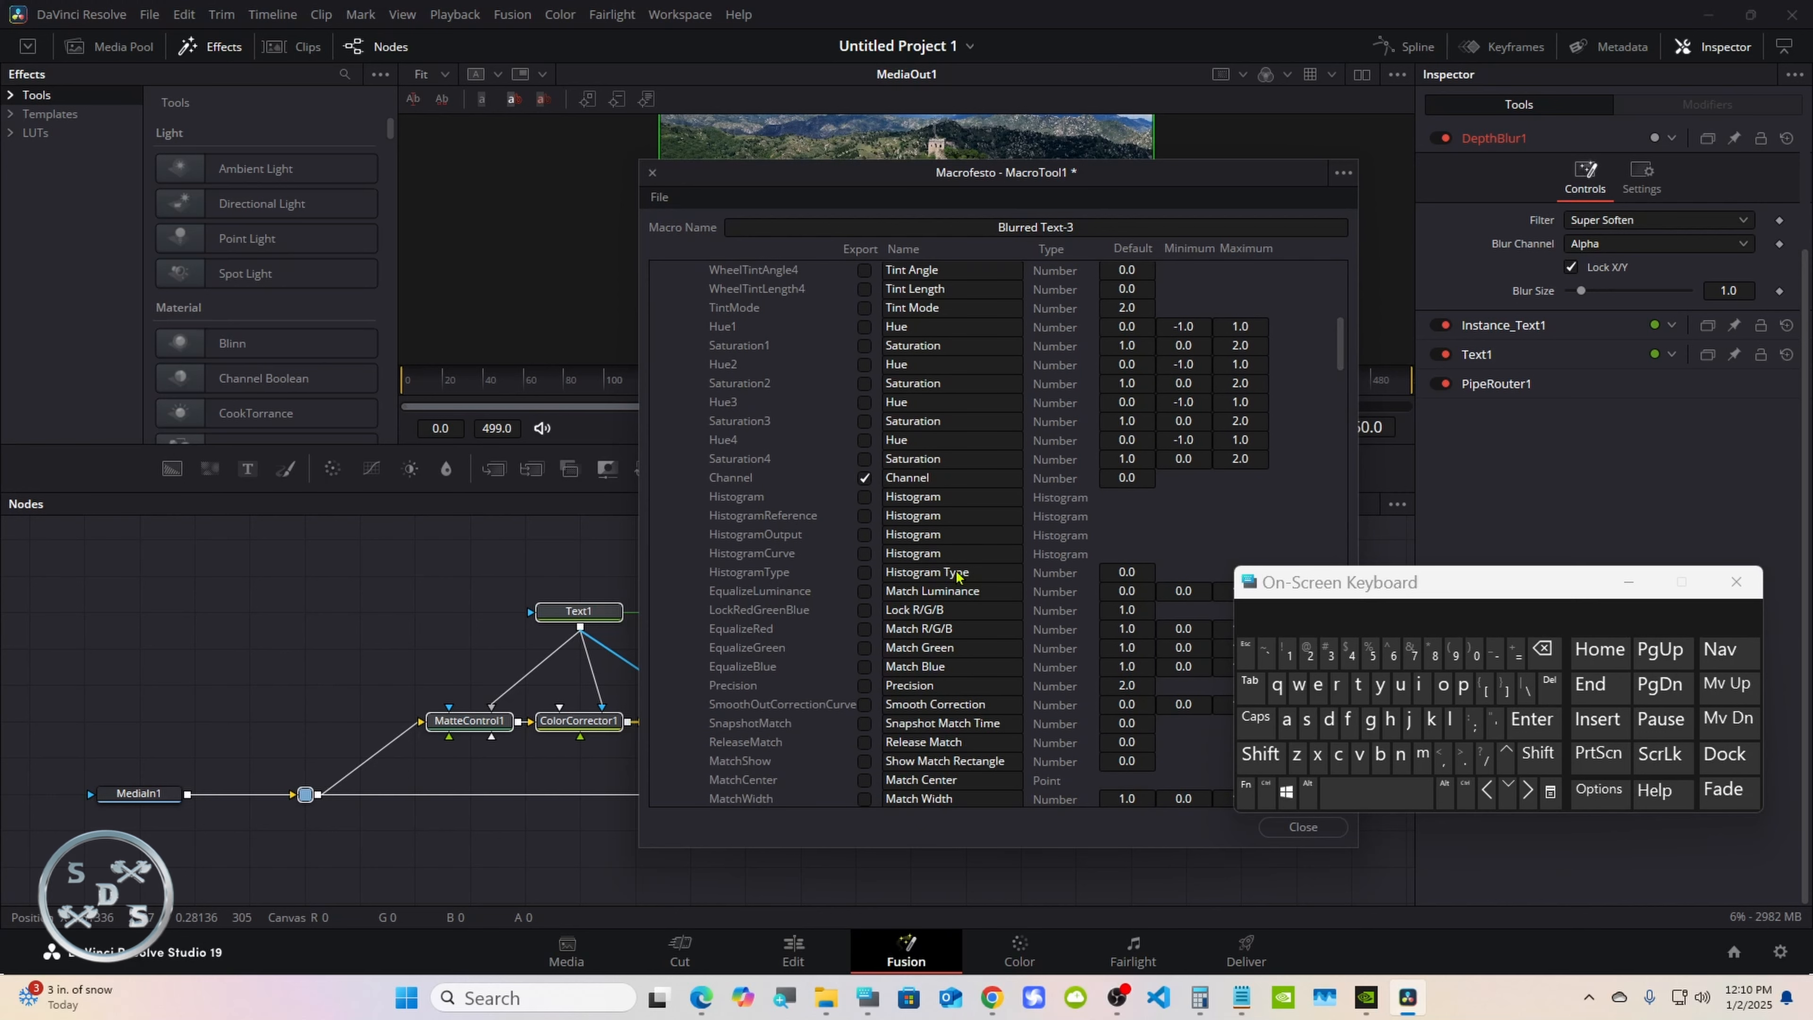
click(600, 728)
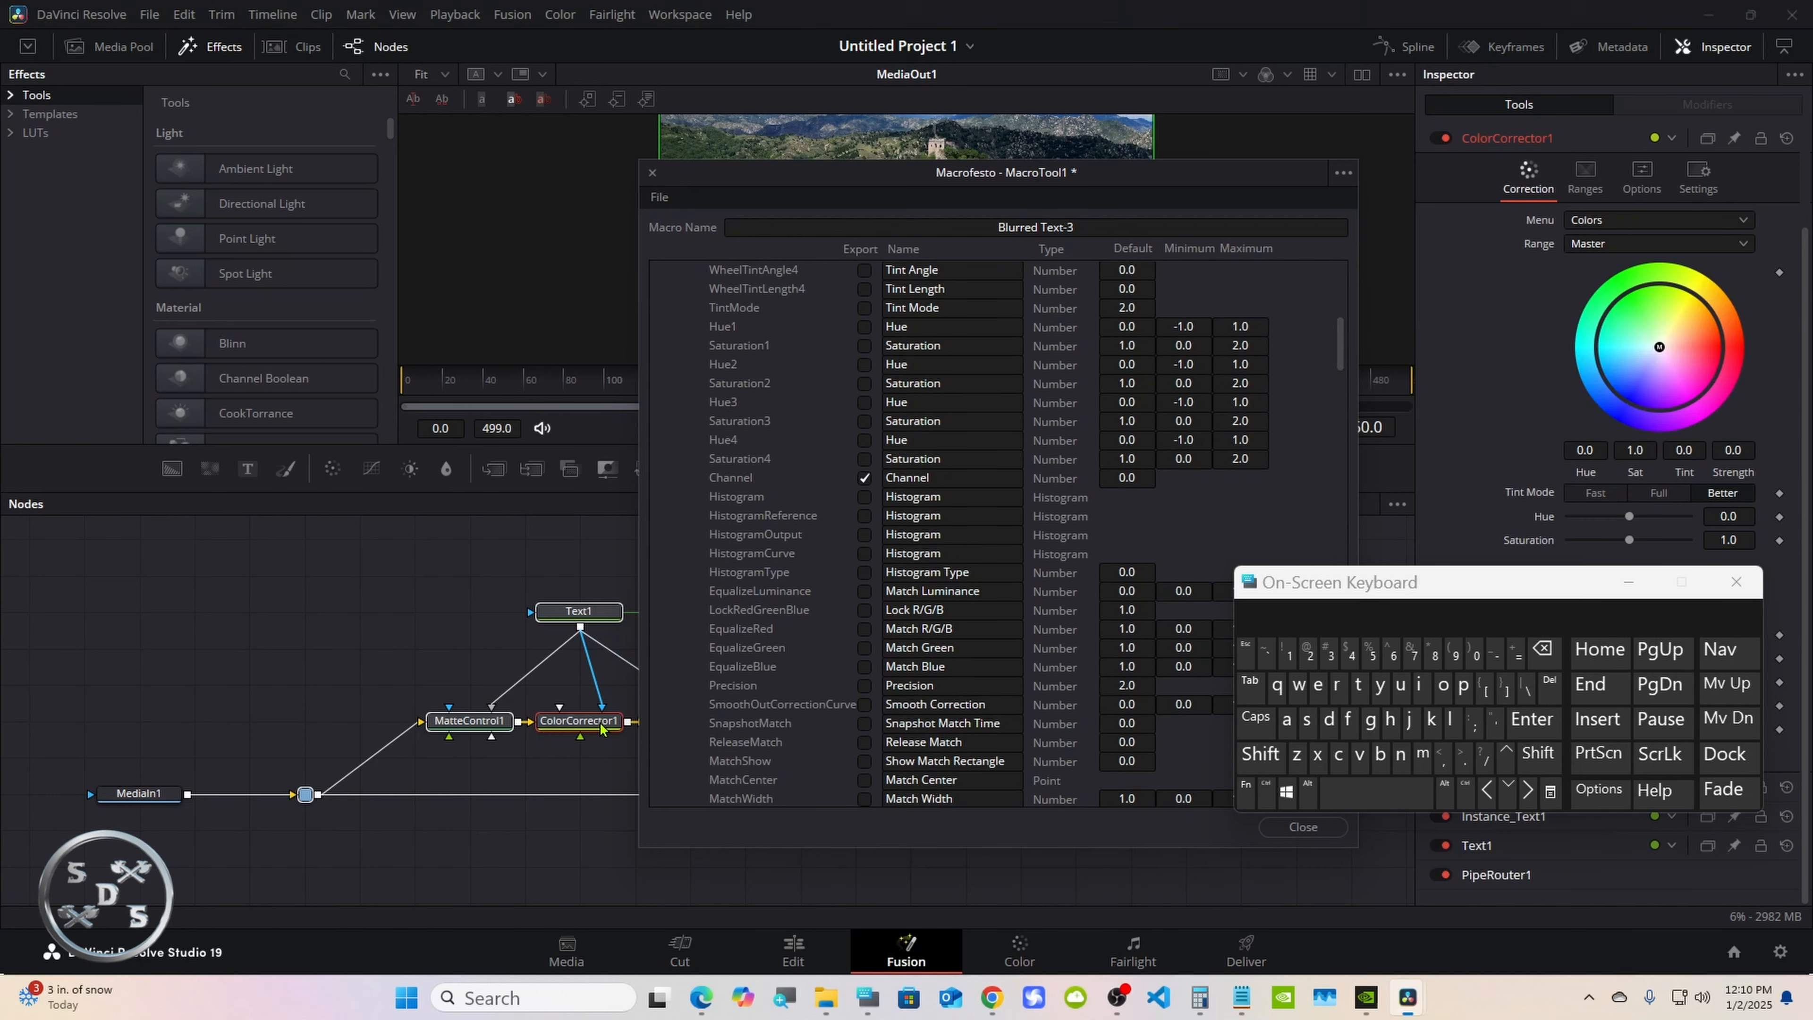